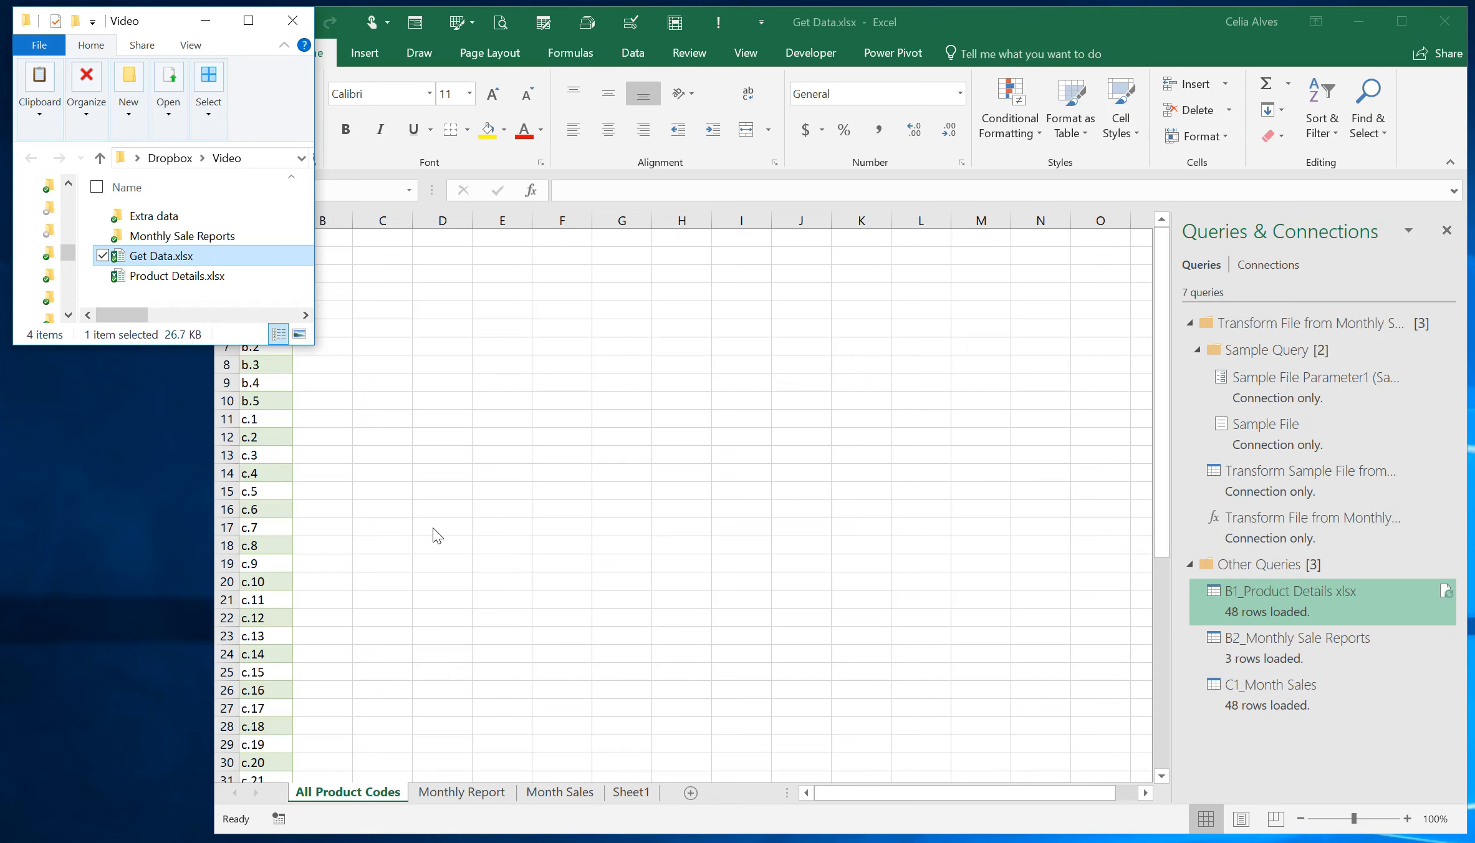
# Examine the source files in the Video folder, including the contents of the Monthly Sale Reports subfolder.
pyautogui.click(487, 518)
pyautogui.click(178, 285)
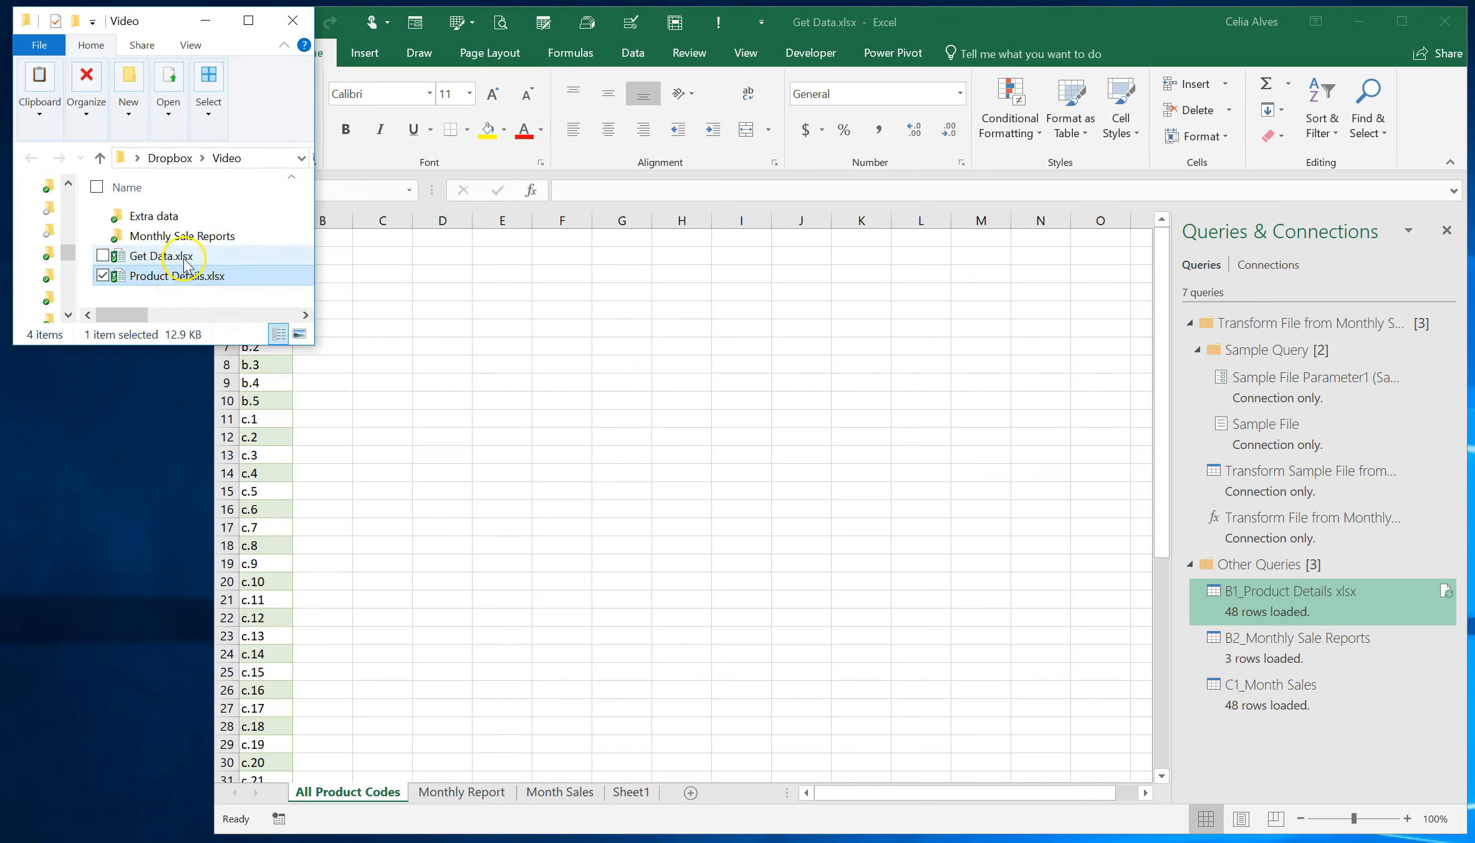
pyautogui.click(178, 258)
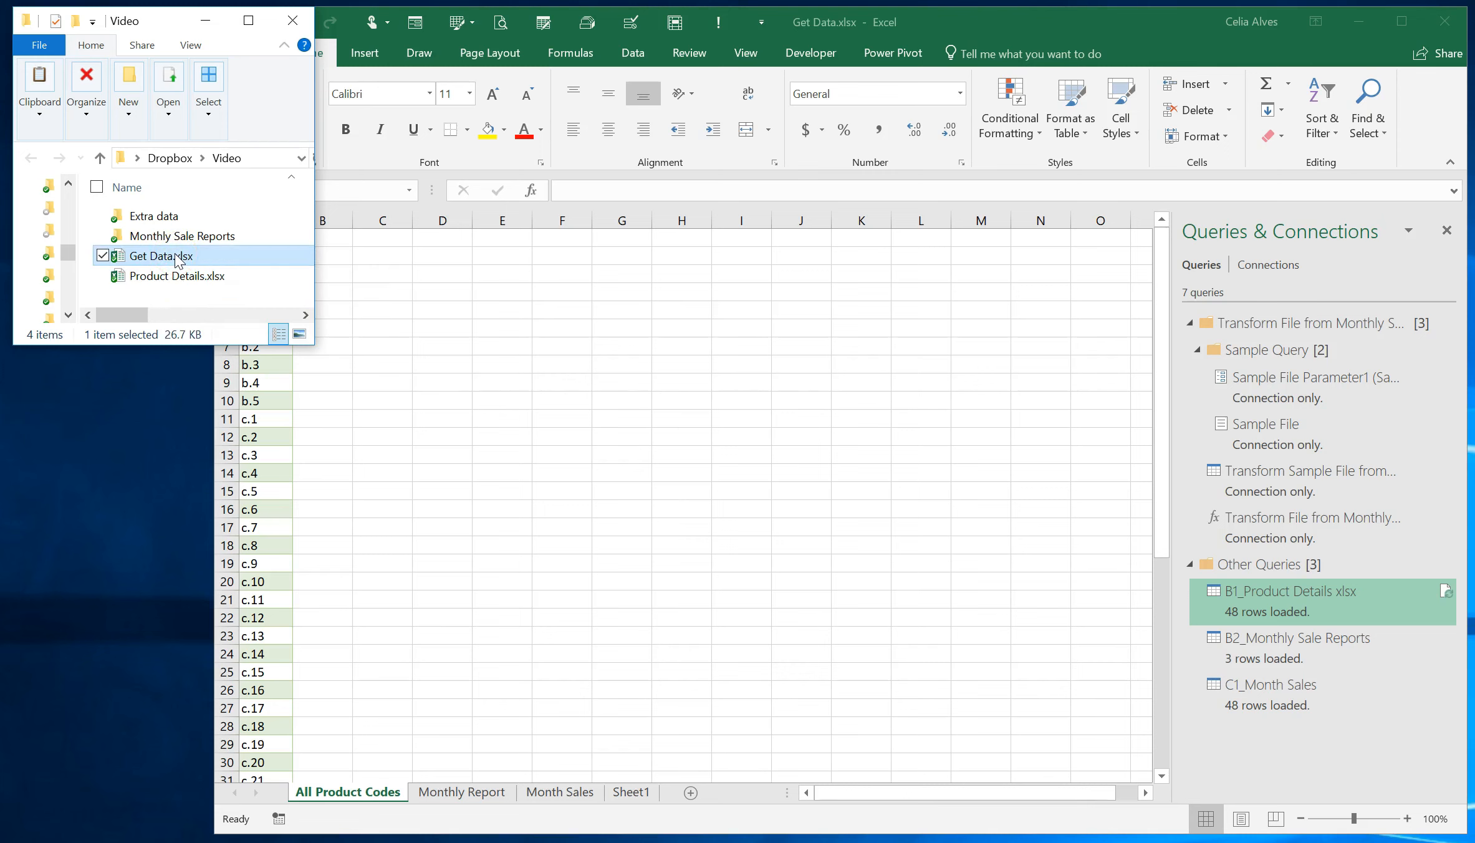
pyautogui.click(182, 237)
pyautogui.doubleClick(182, 239)
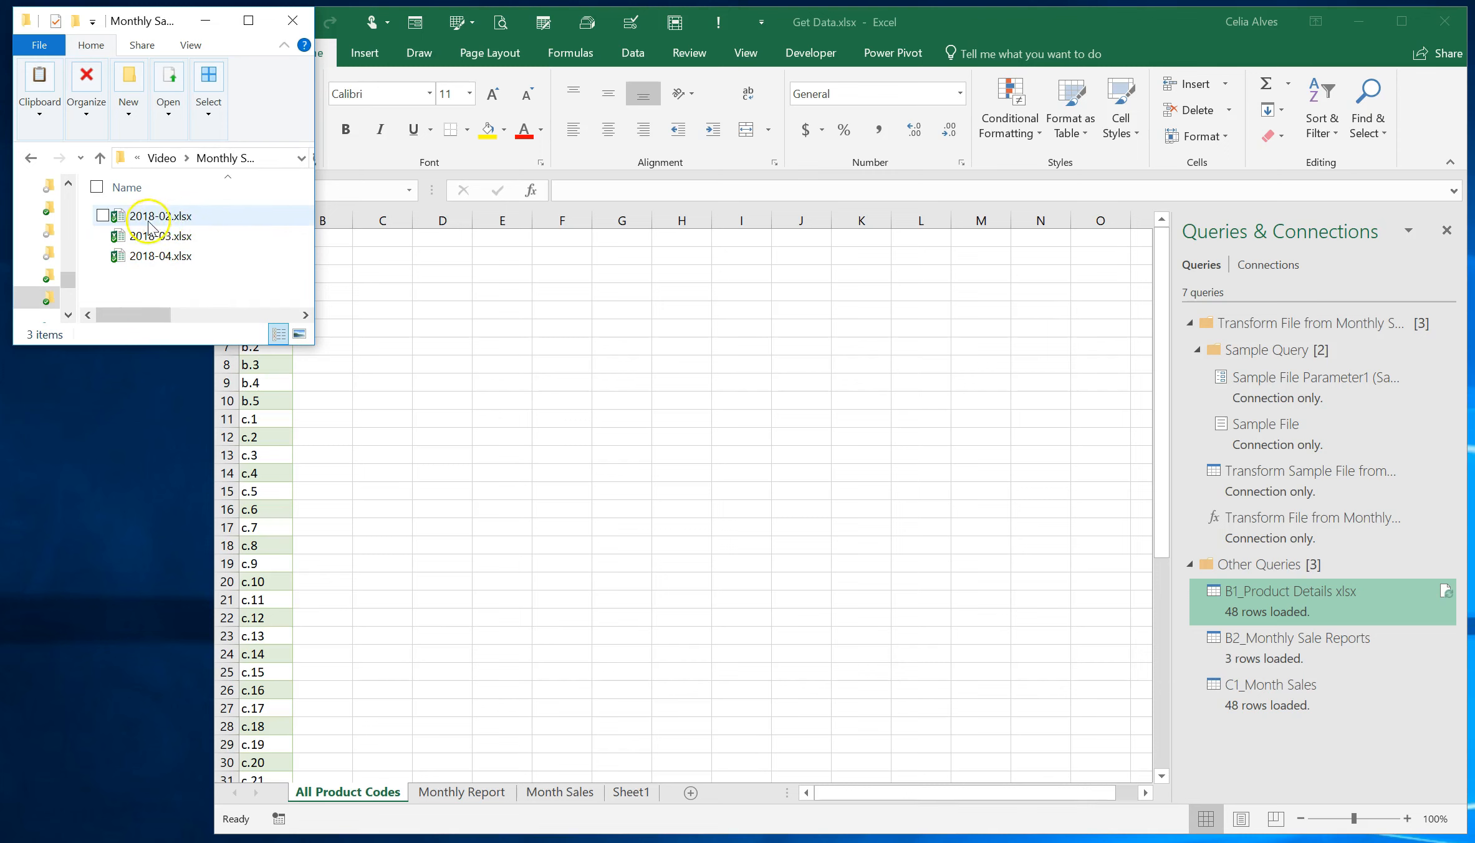
pyautogui.click(31, 160)
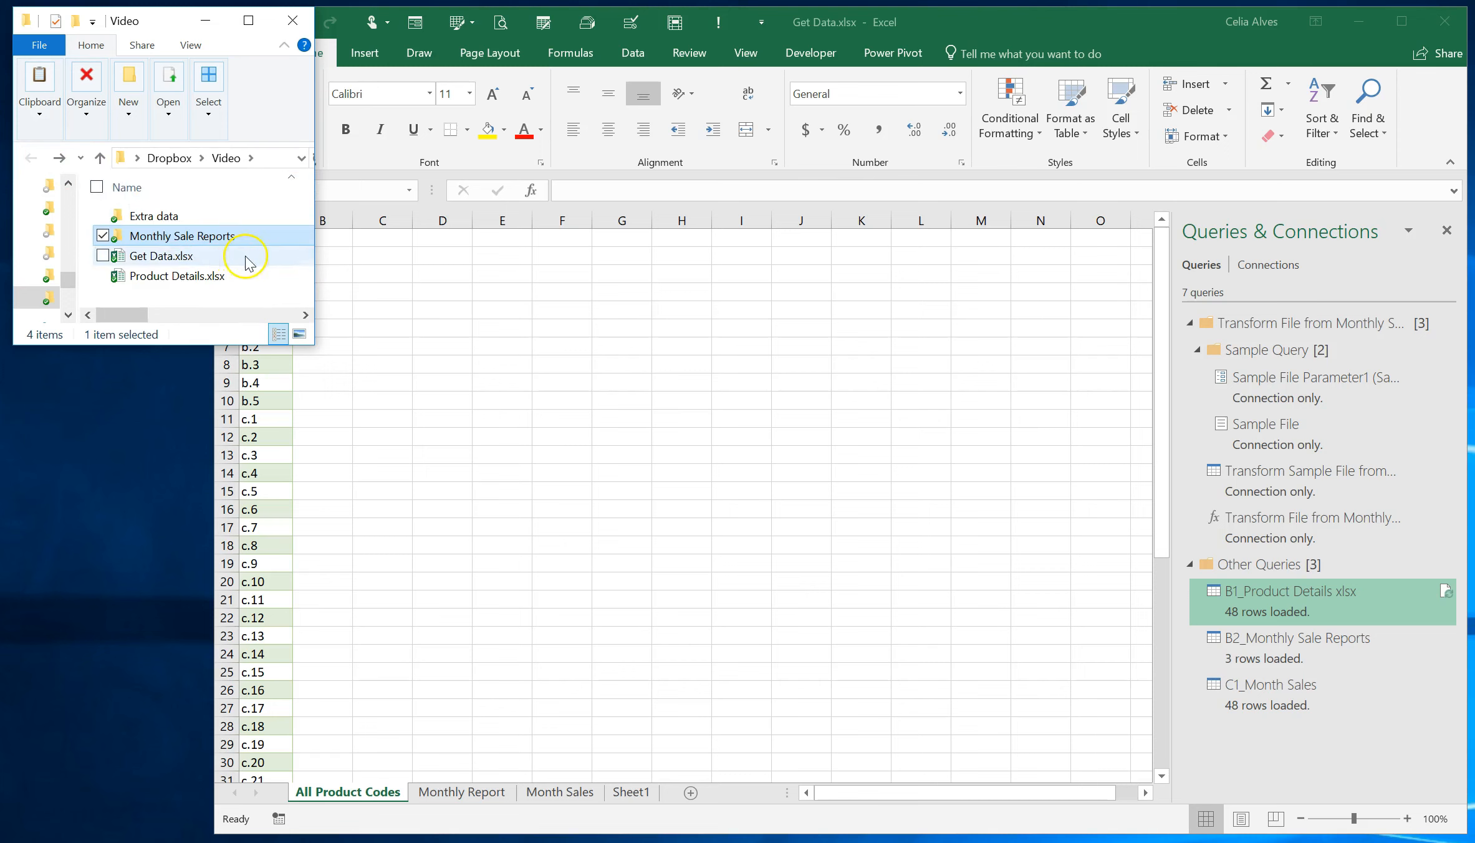
pyautogui.click(210, 279)
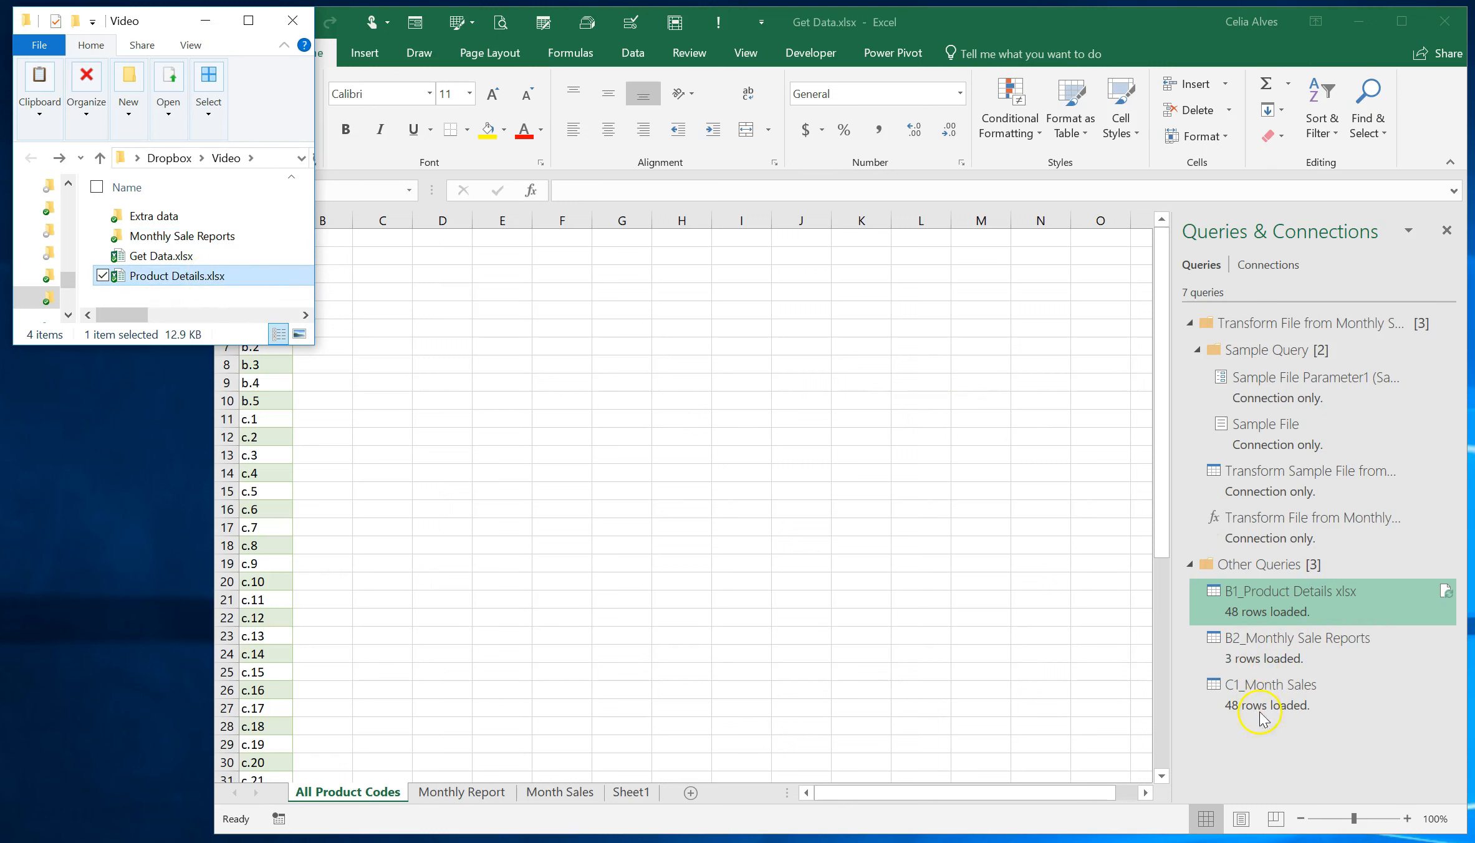
# Review the product codes loaded by the B1_Product Details xlsx query on the All Product Codes sheet.
pyautogui.click(1242, 599)
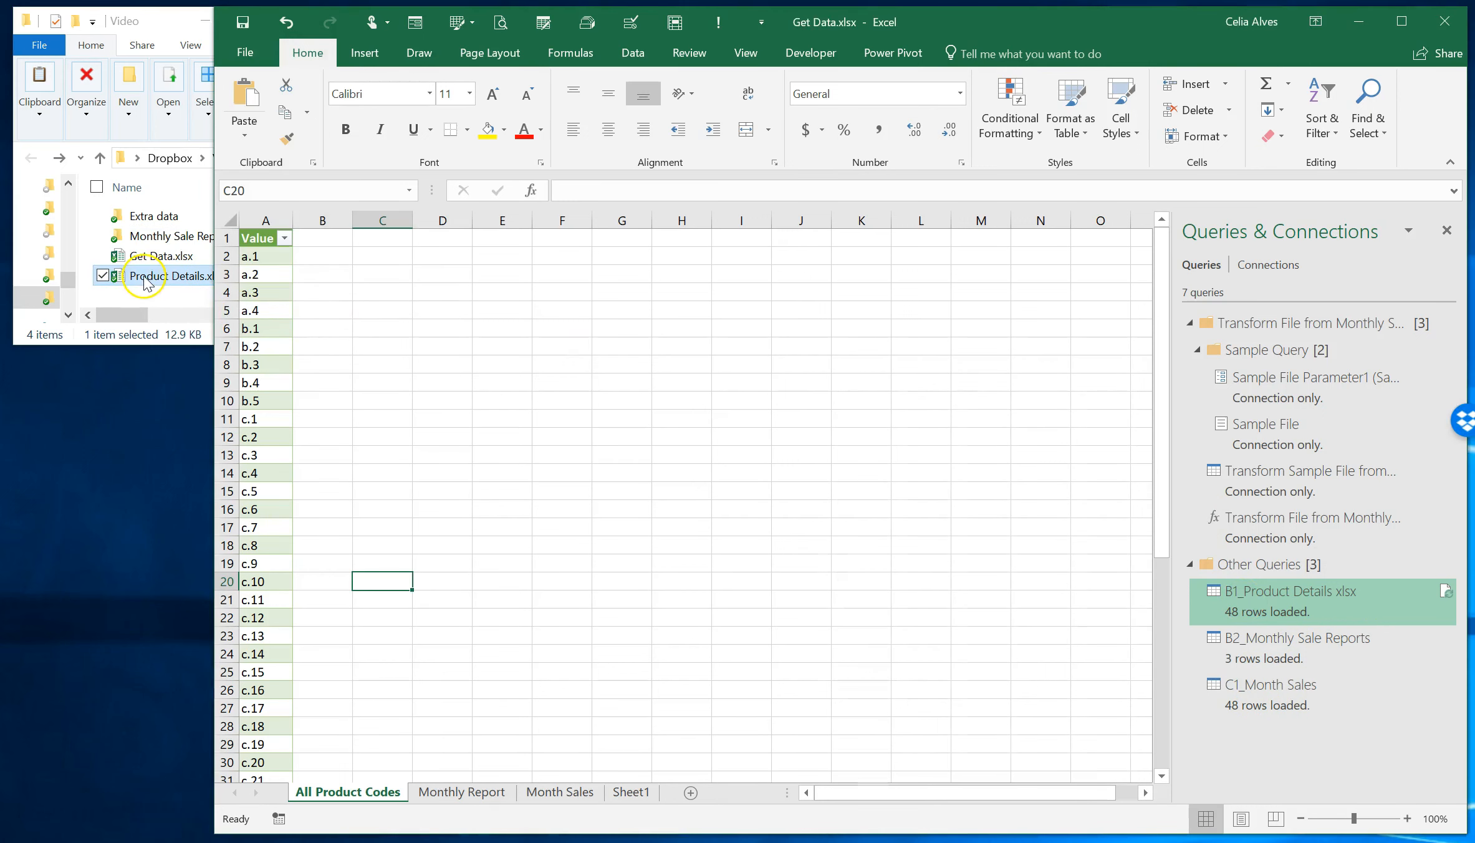
pyautogui.click(274, 631)
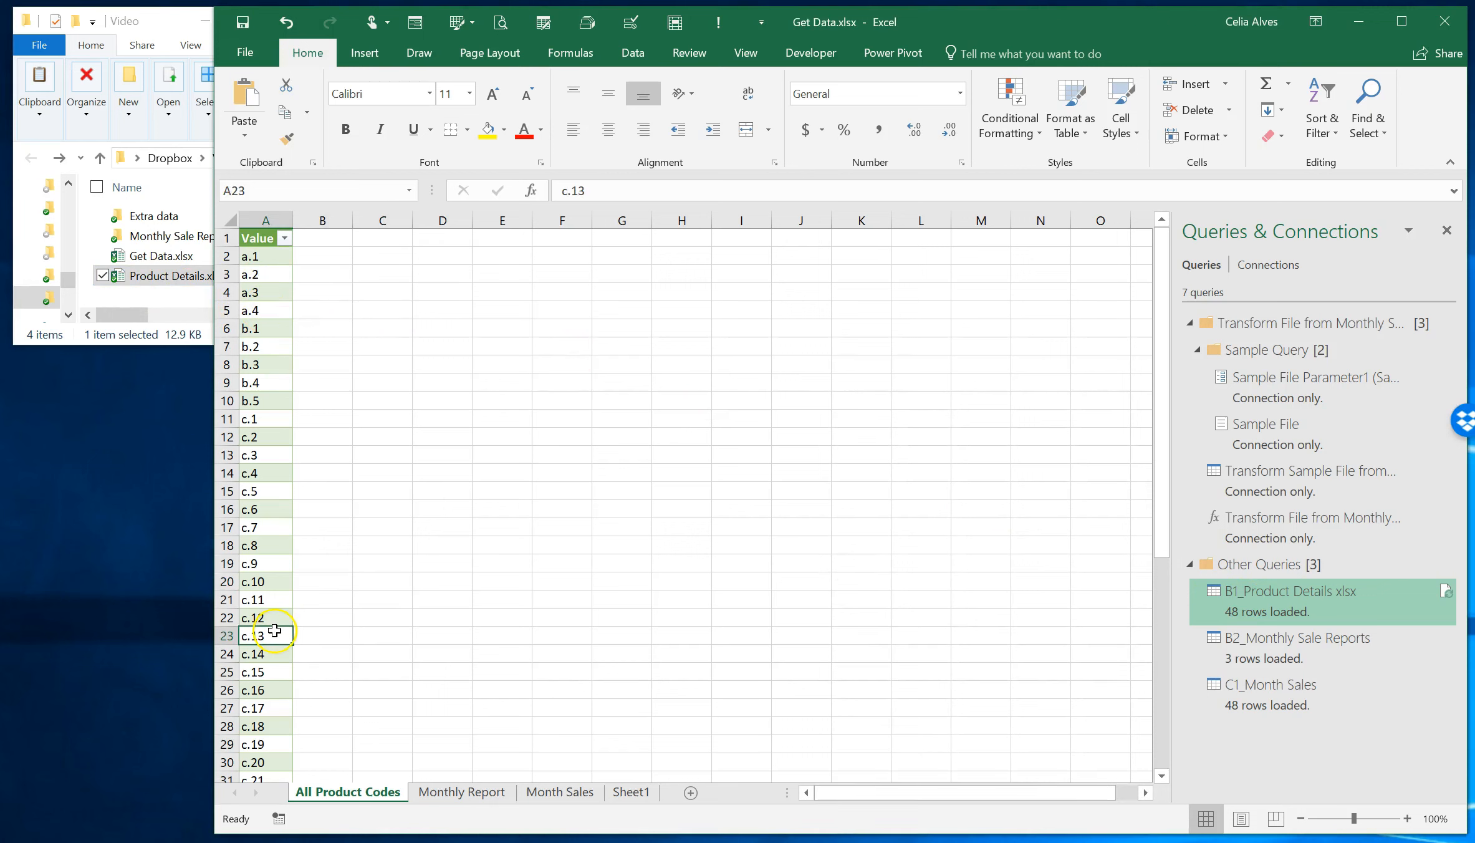
pyautogui.scroll(-7, 276, 587)
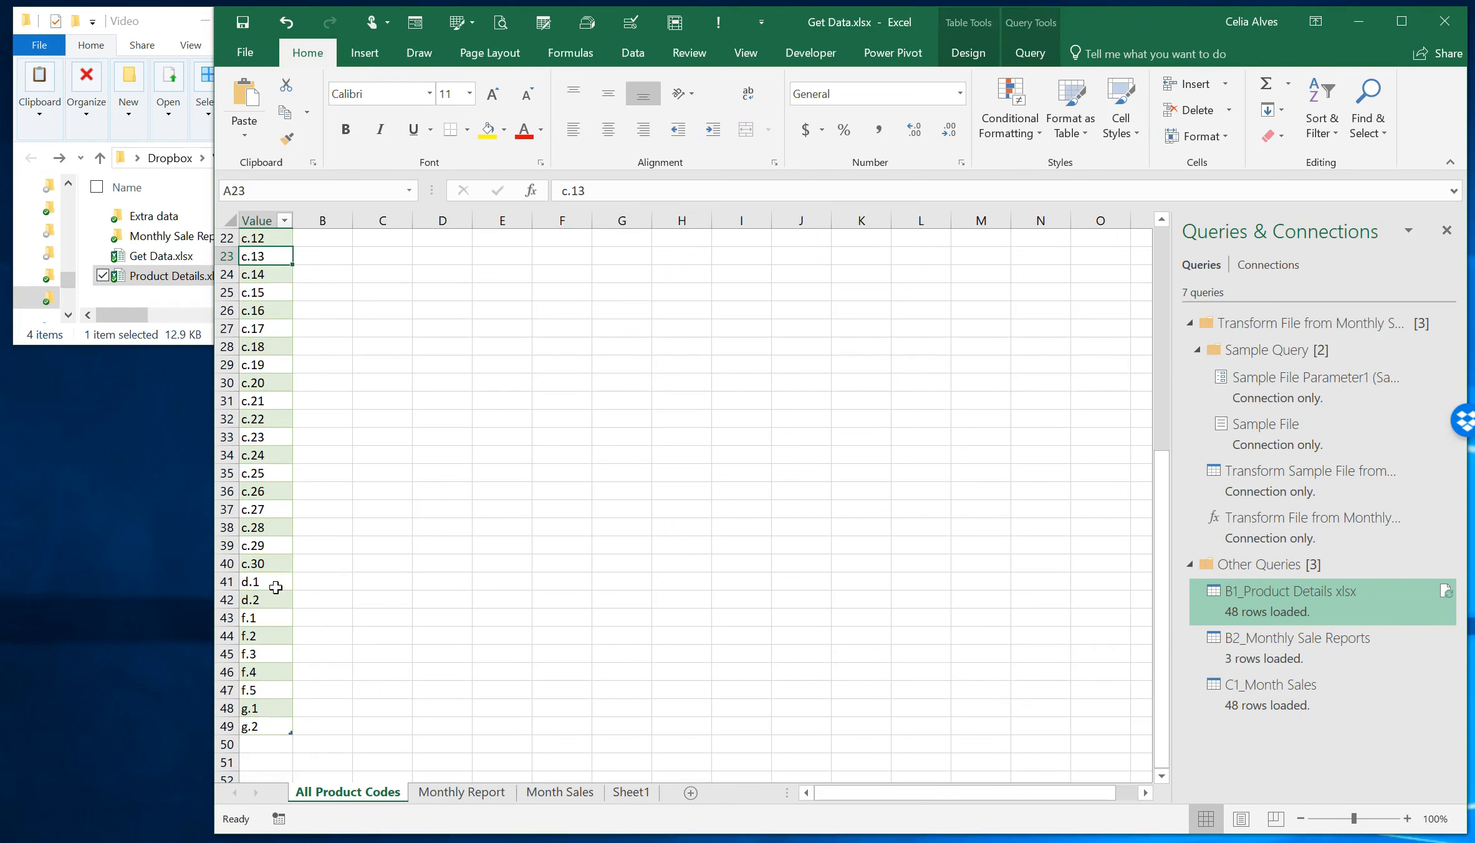
pyautogui.scroll(7, 276, 587)
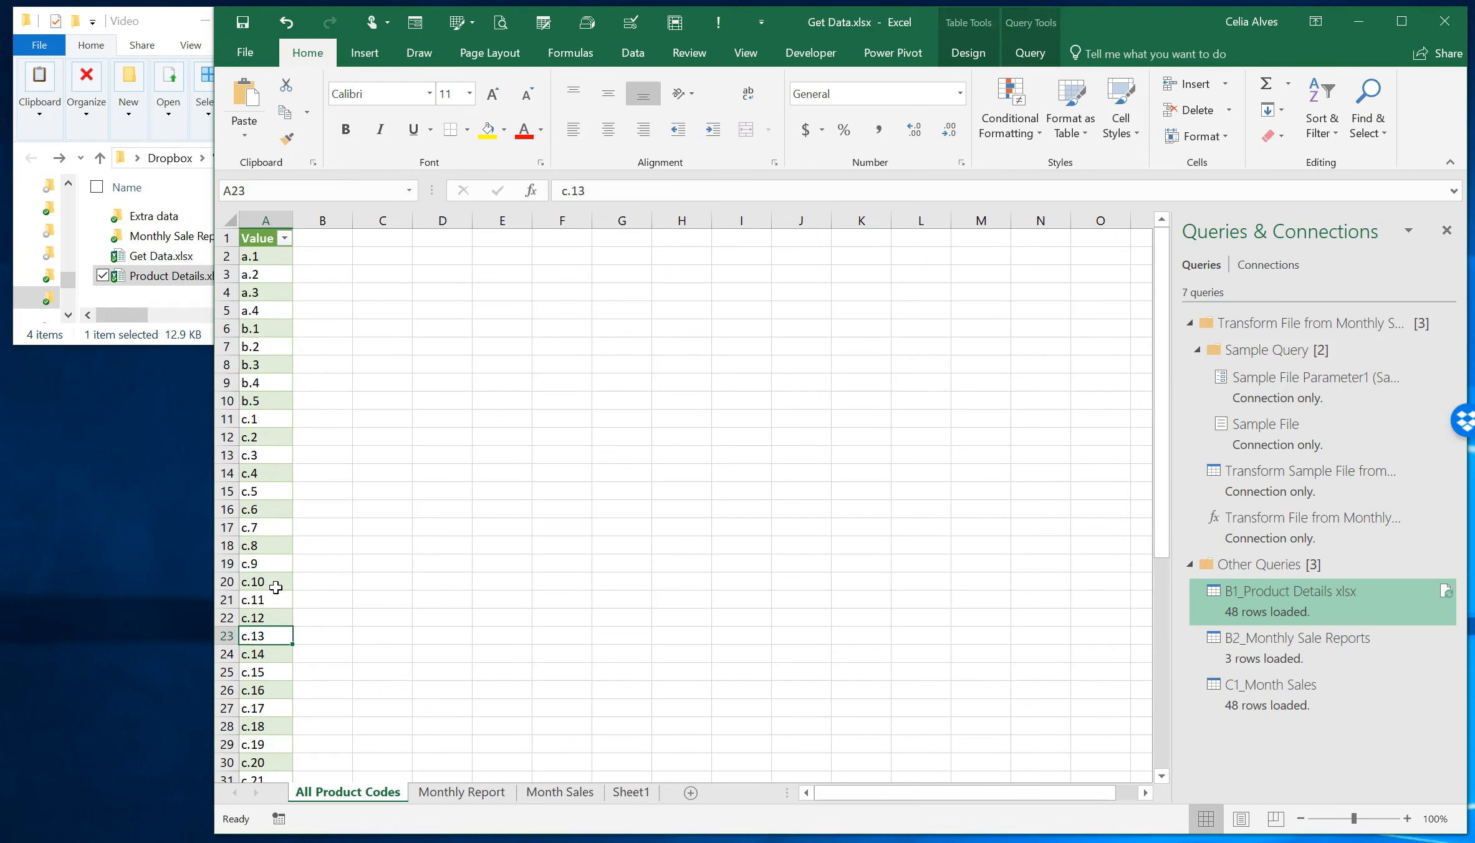
# Review the tables loaded by the B2_Monthly Sale Reports and C1_Month Sales queries and the source folder of the monthly reports.
pyautogui.click(1315, 645)
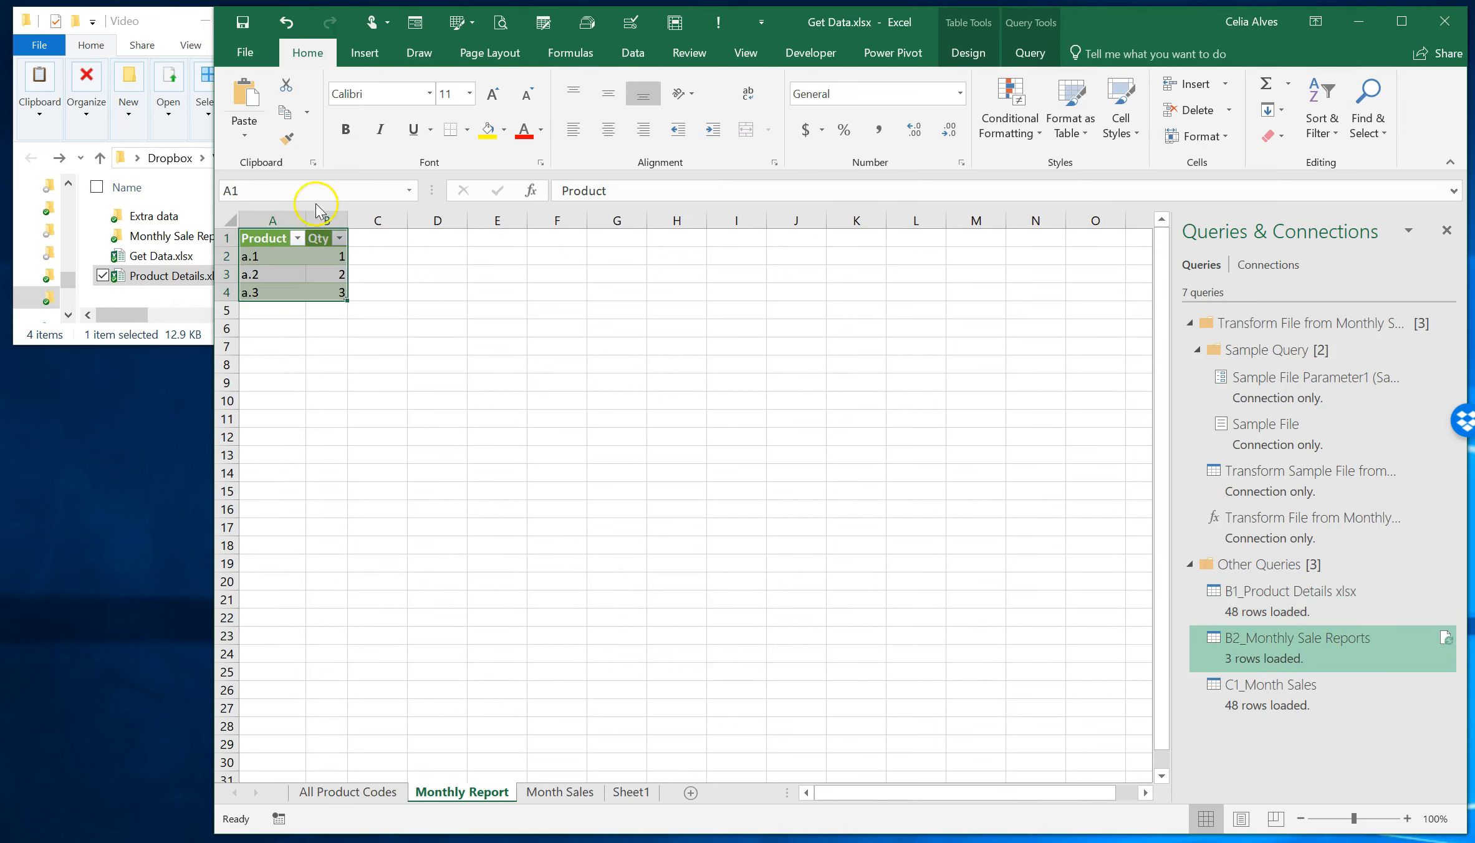
pyautogui.click(177, 243)
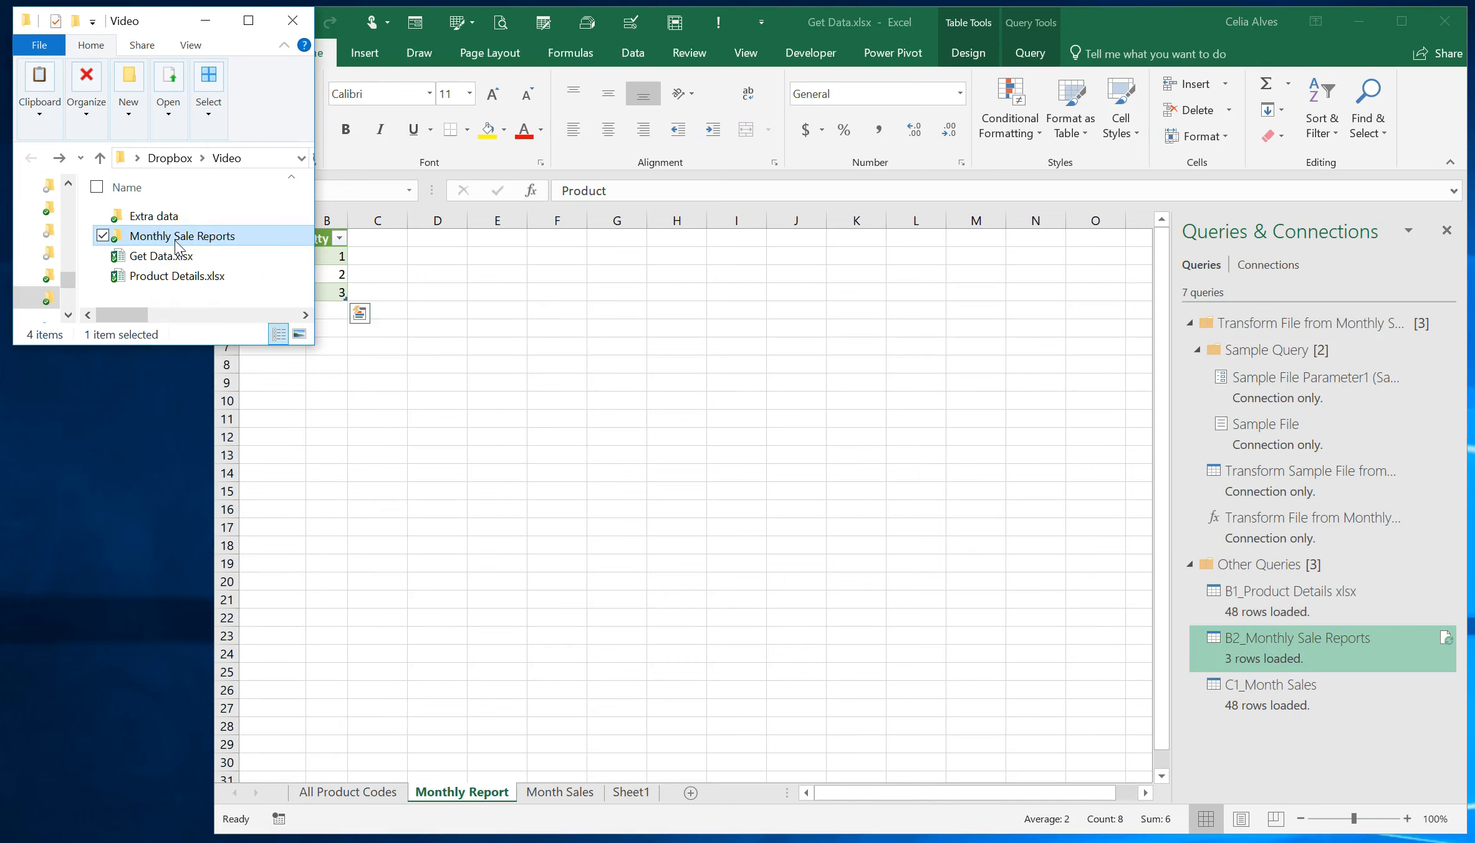
pyautogui.click(438, 305)
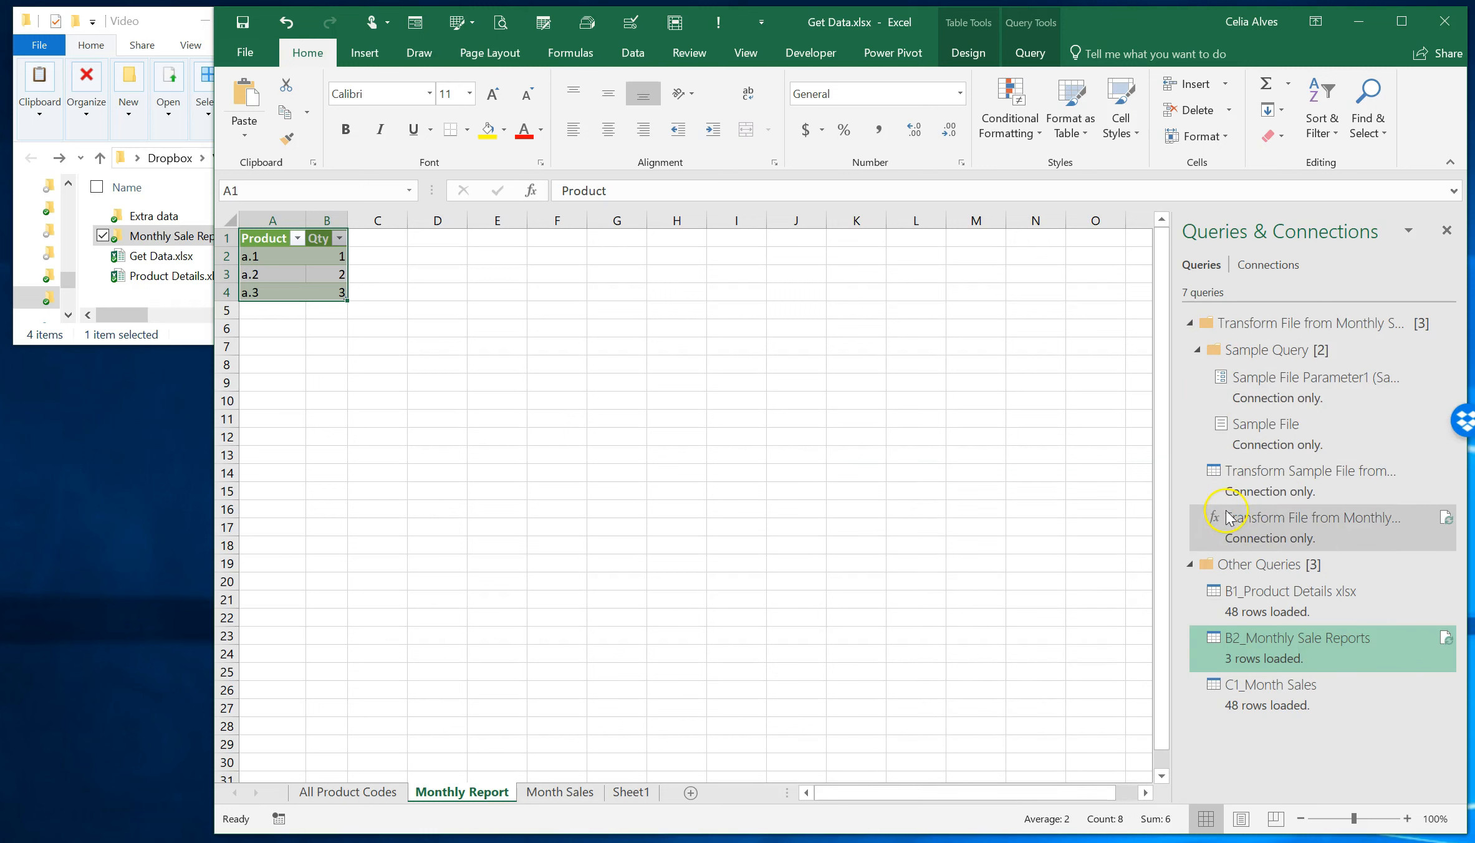
pyautogui.moveTo(1227, 517)
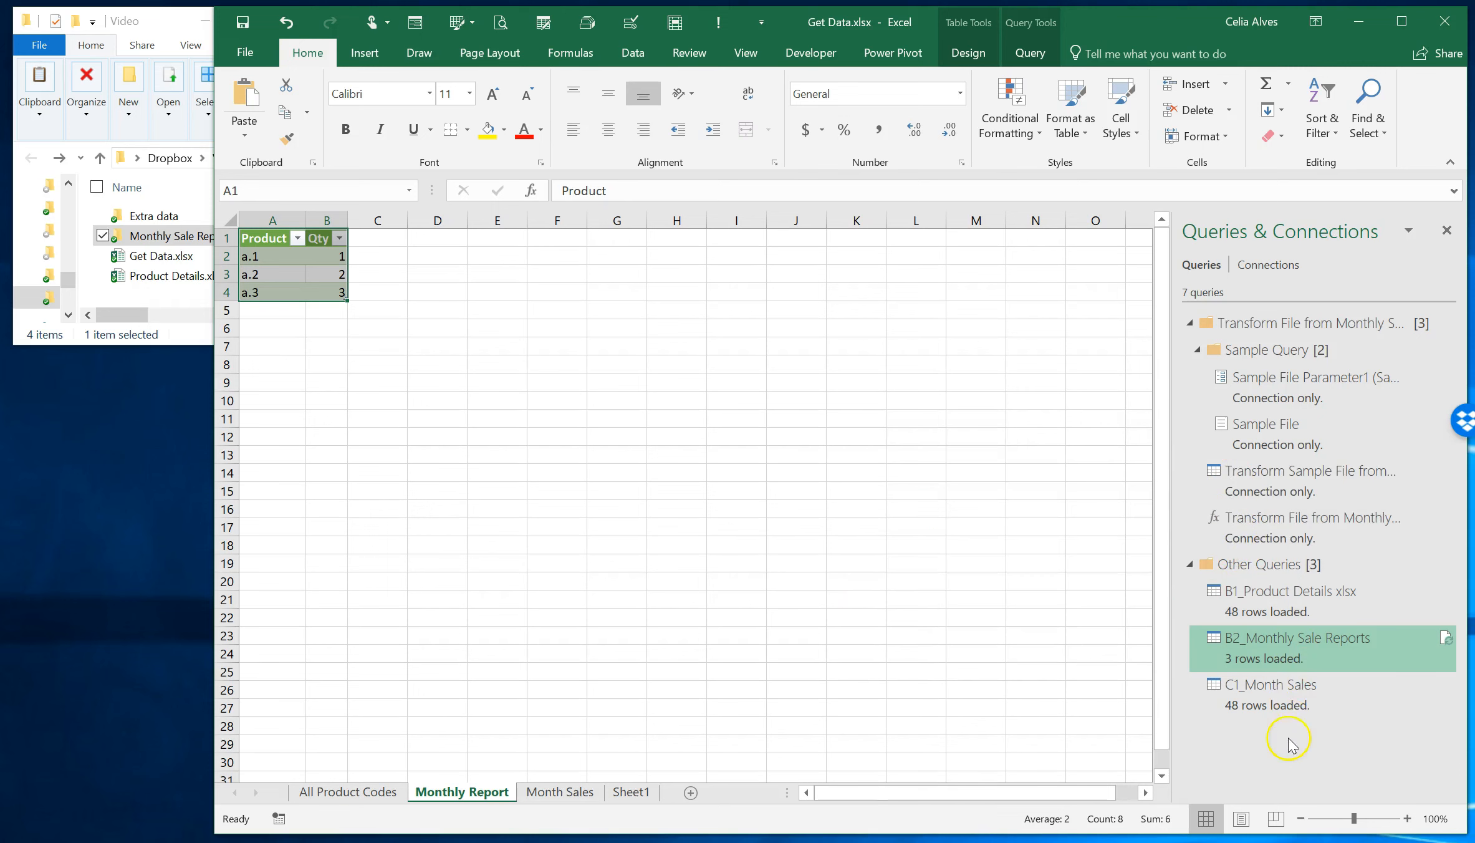
pyautogui.click(1271, 699)
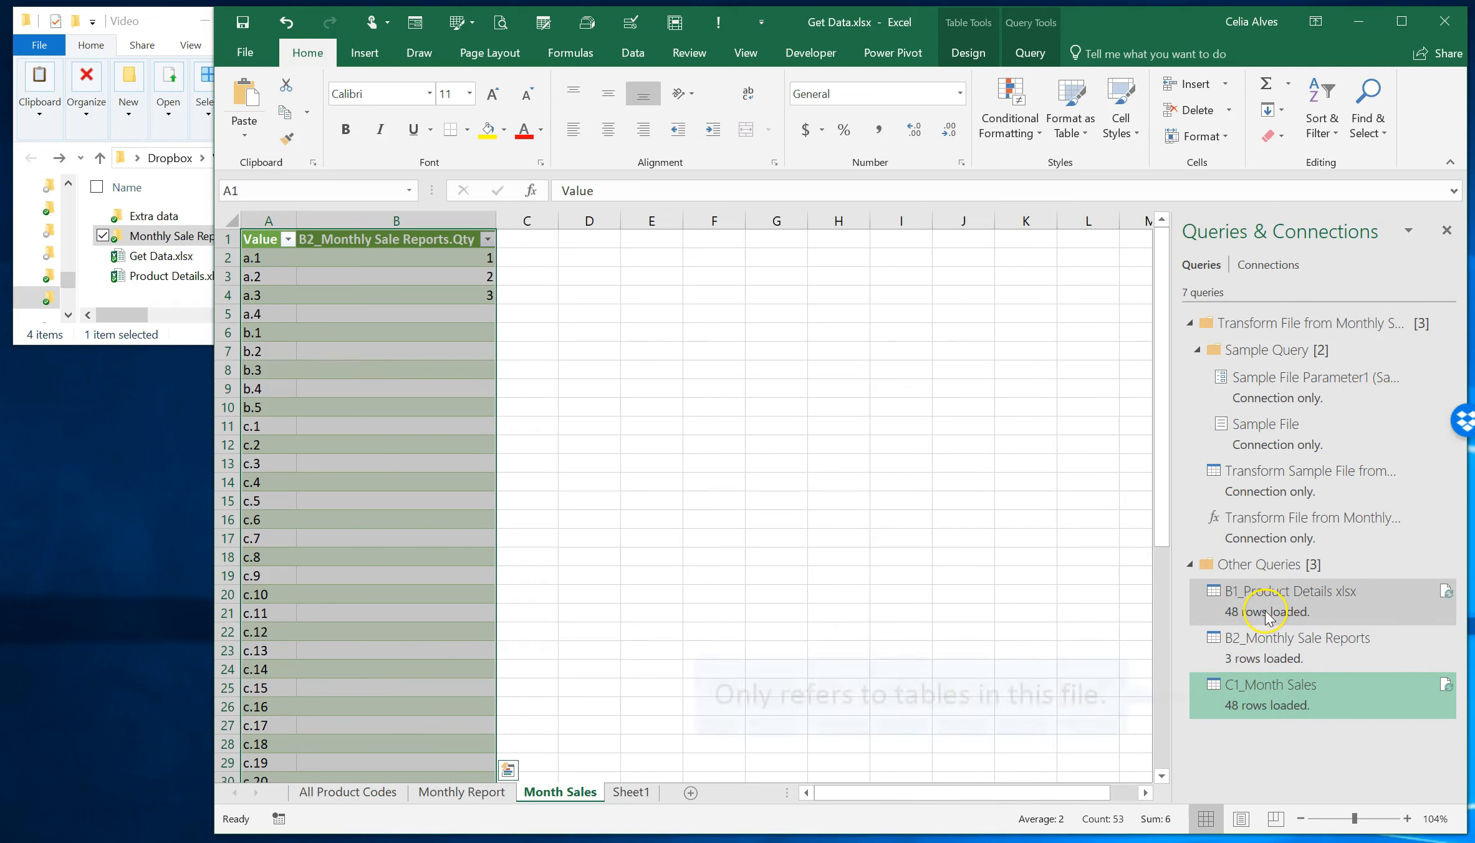
pyautogui.moveTo(1254, 646)
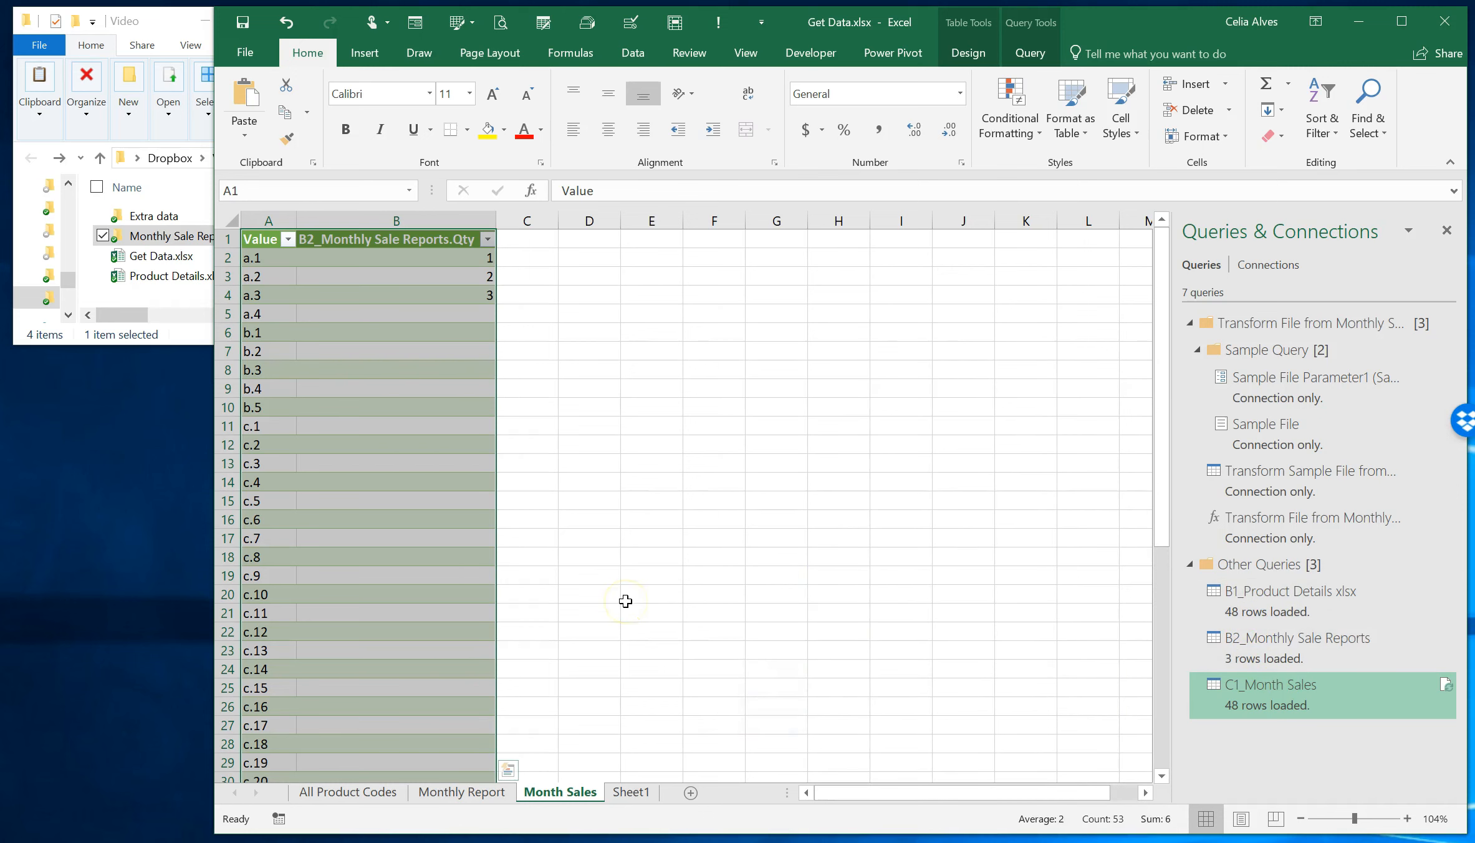
# Rename Sheet1 as Settings.
pyautogui.click(642, 794)
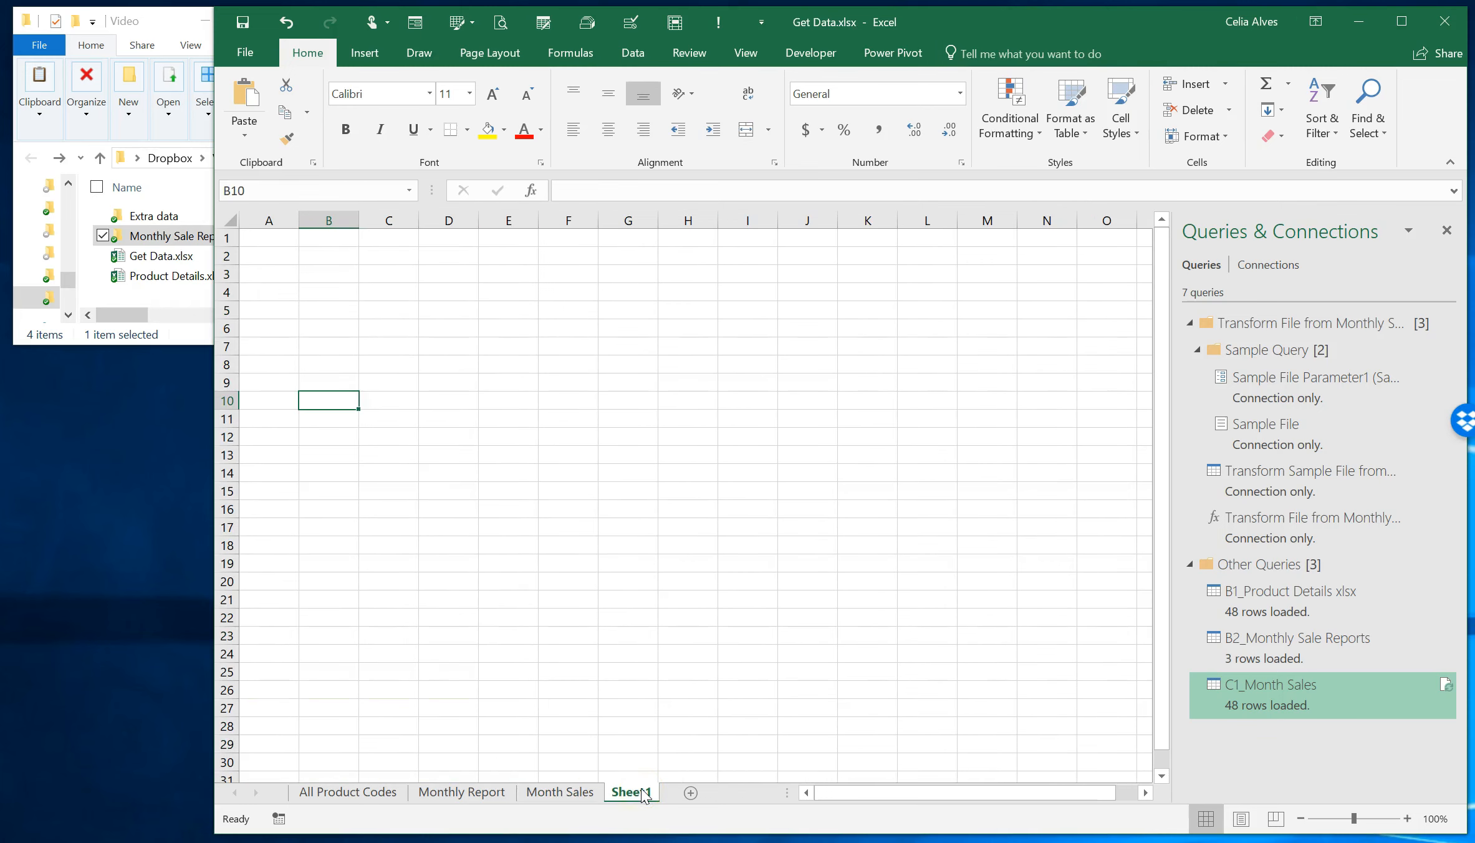
pyautogui.doubleClick(630, 793)
pyautogui.write('See')
pyautogui.press('BackSpace')
pyautogui.write('ttings')
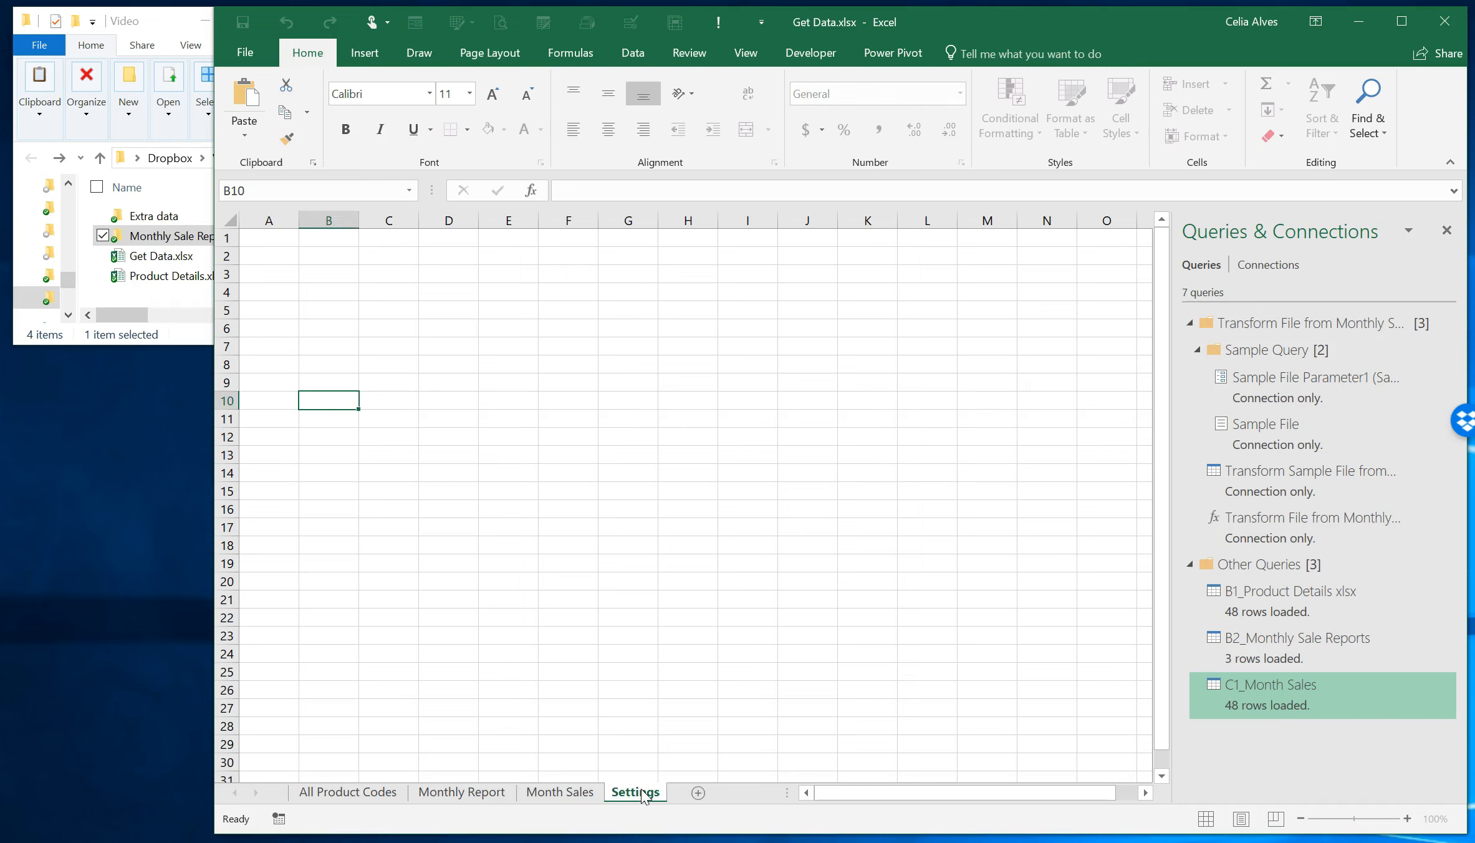
# Enter the headers Connection to, Type and Path in cells B2 to D2 of the Settings sheet.
pyautogui.click(332, 254)
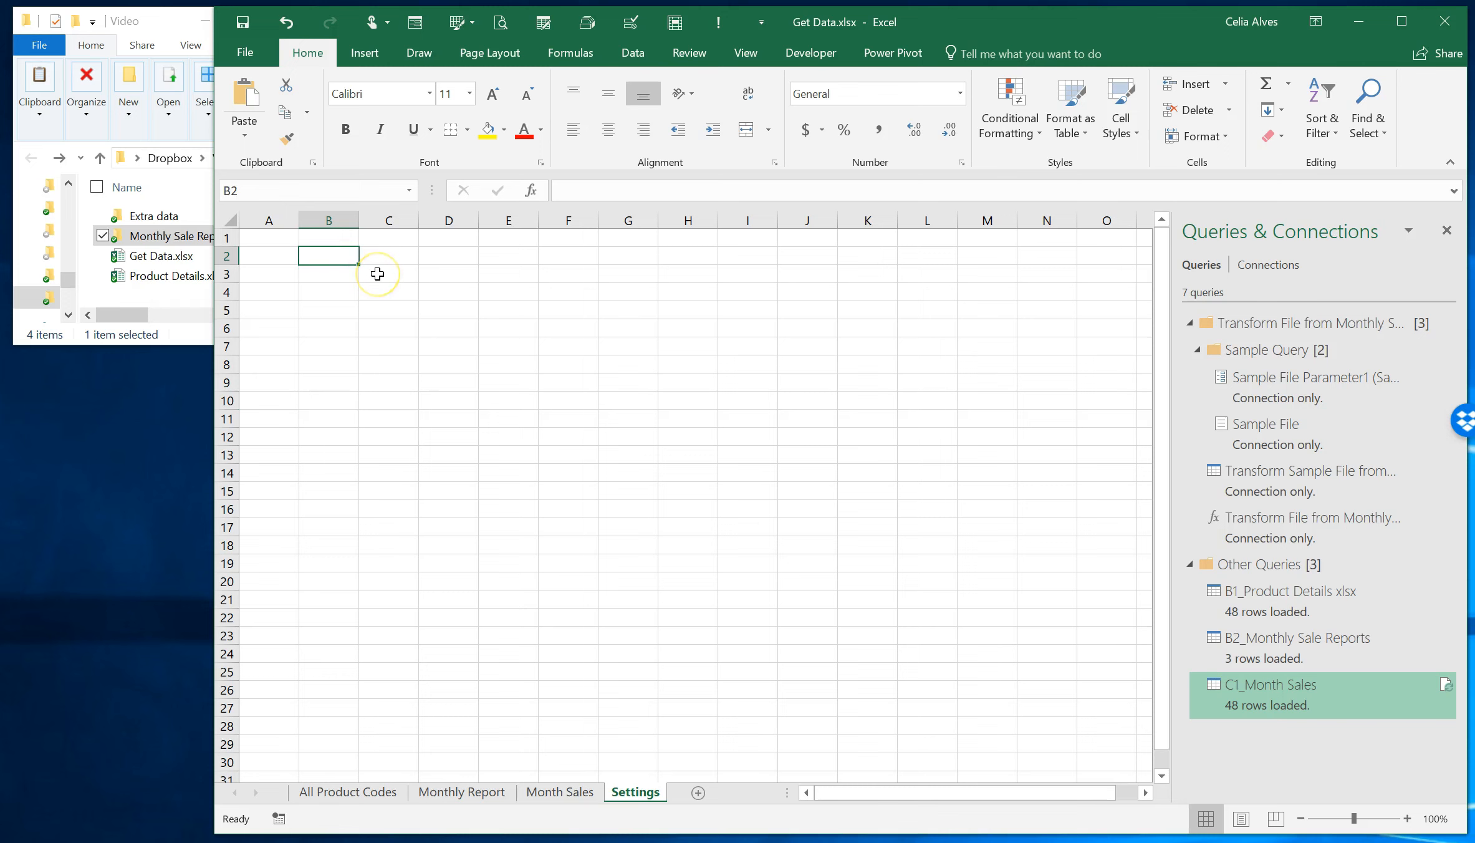
pyautogui.write('C')
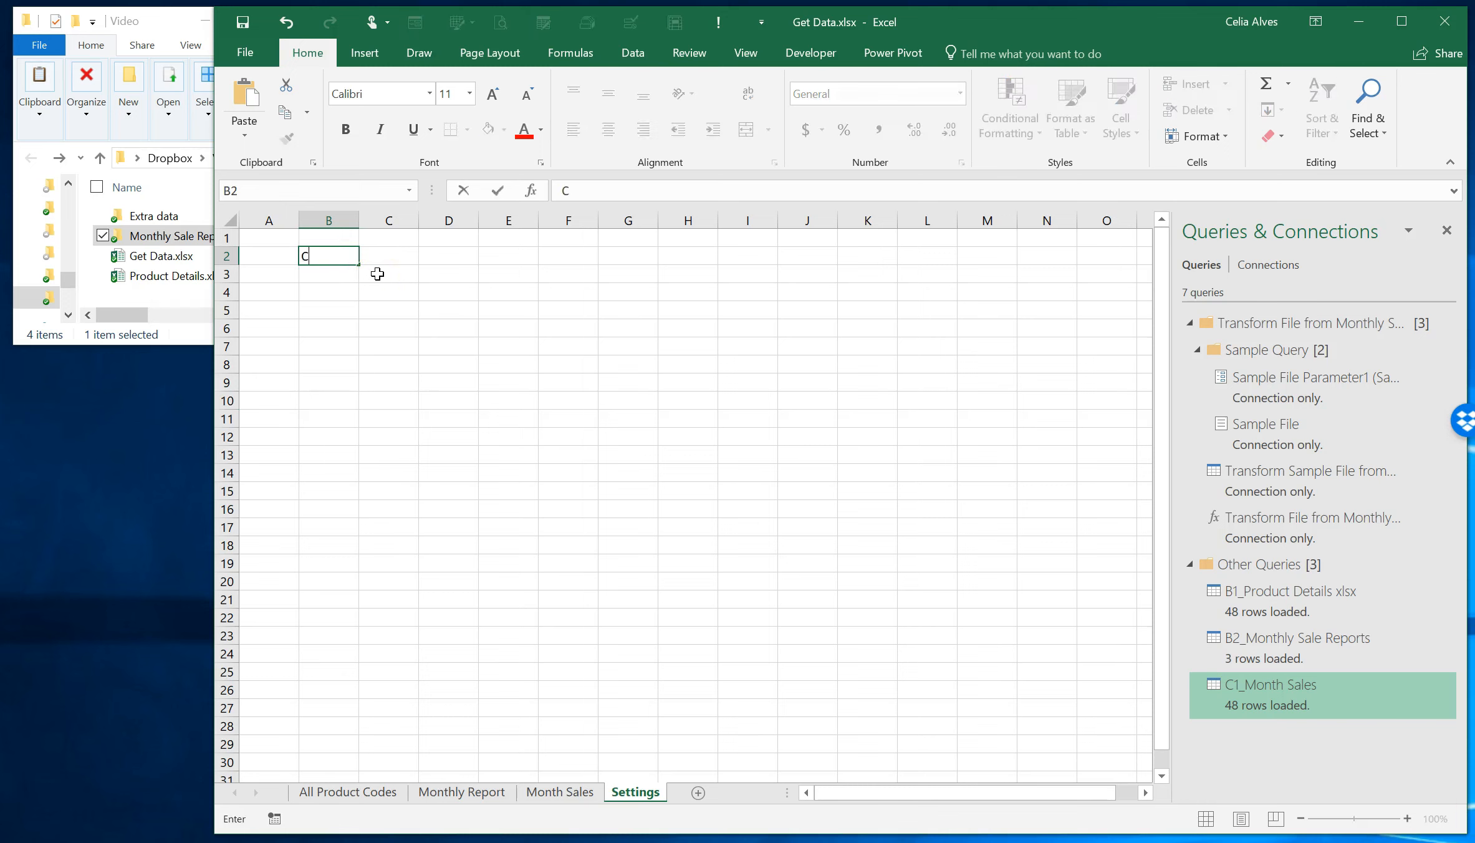
pyautogui.write('onnection to')
pyautogui.press('Return')
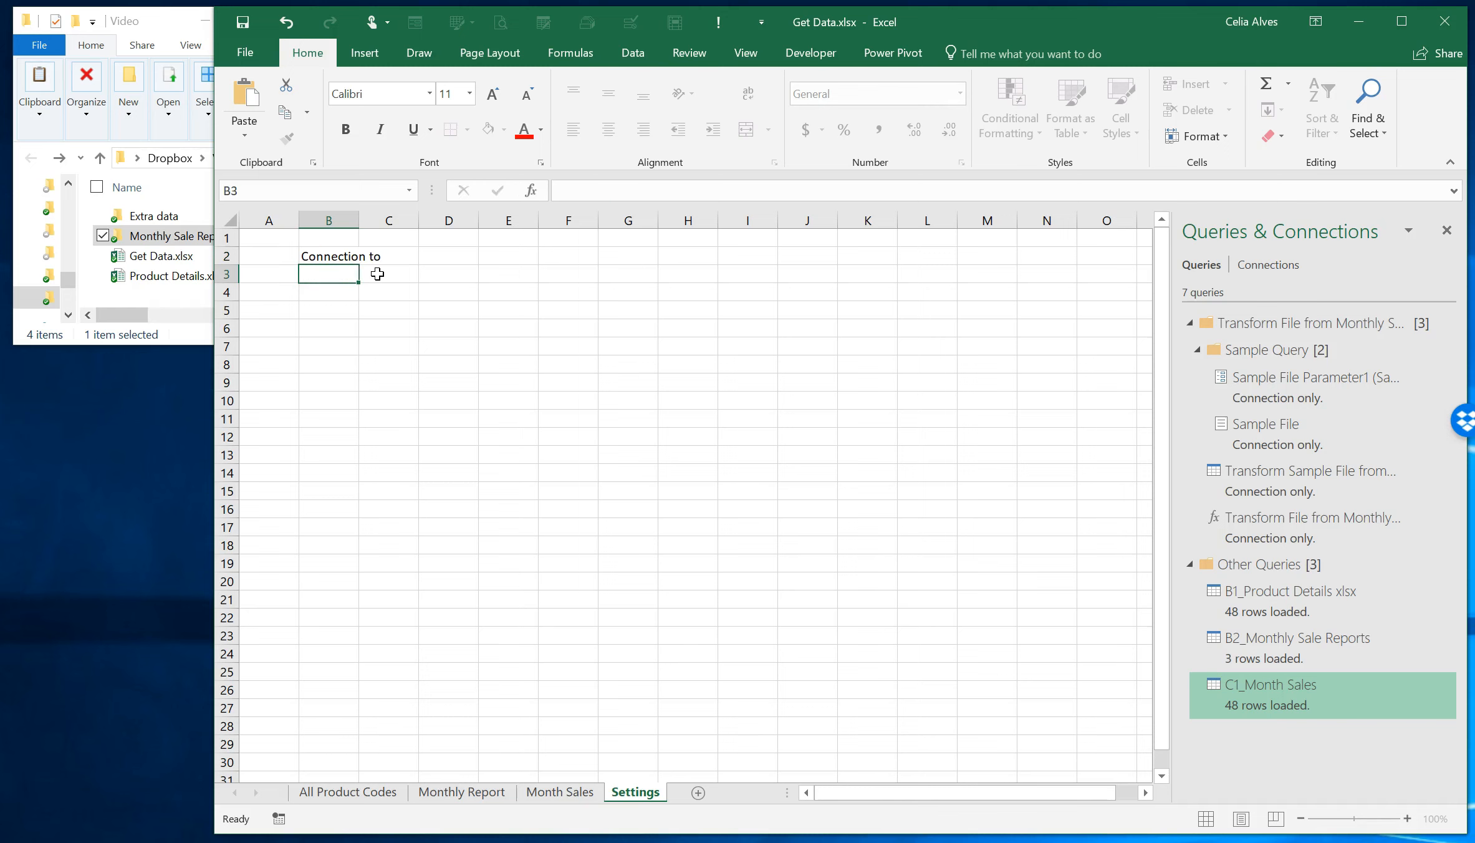
pyautogui.press('Up')
pyautogui.press('Right')
pyautogui.write('Type')
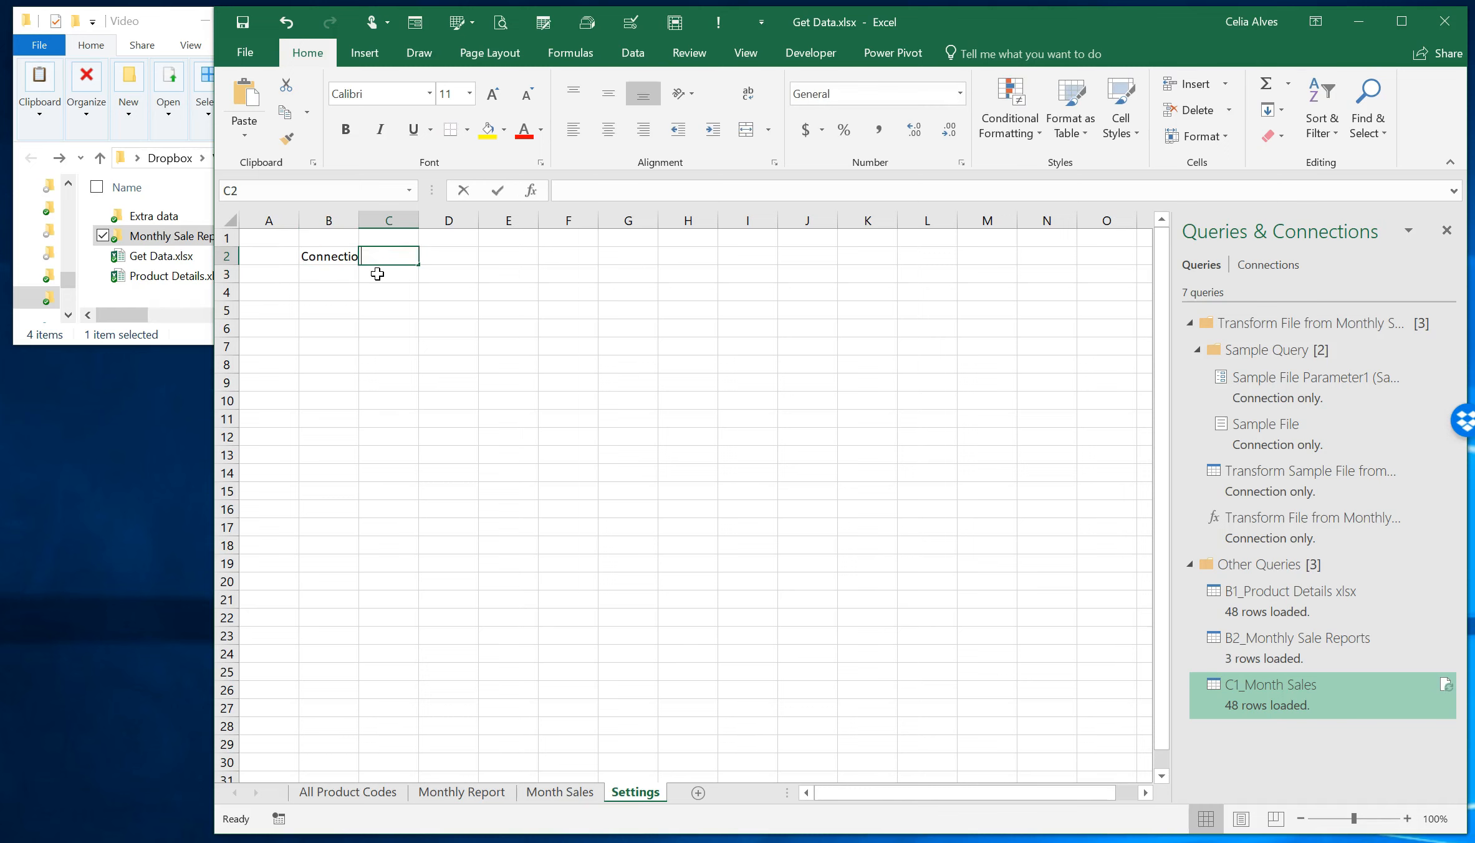
pyautogui.click(509, 262)
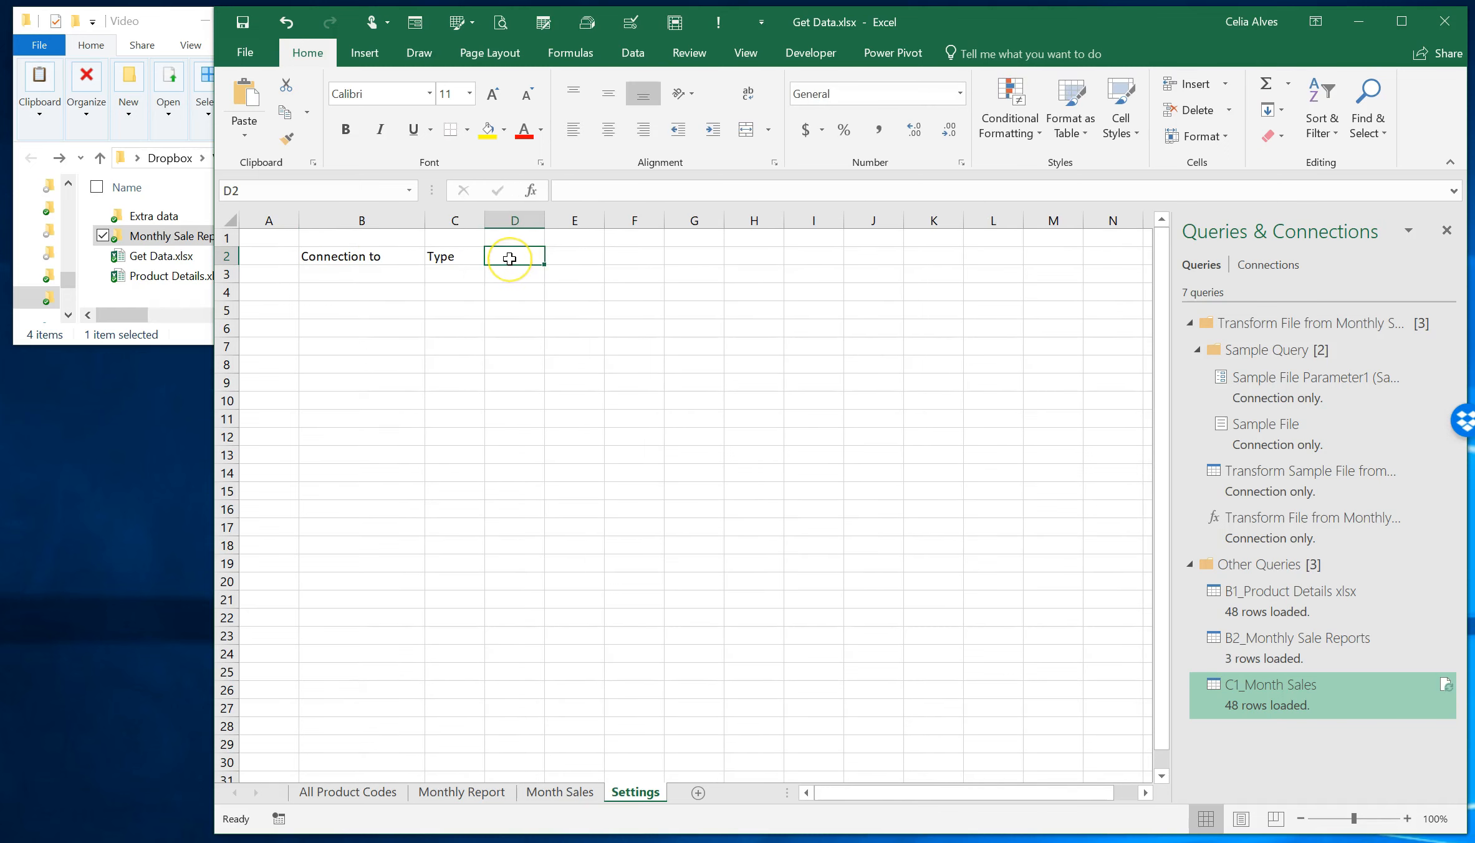
pyautogui.write('Path')
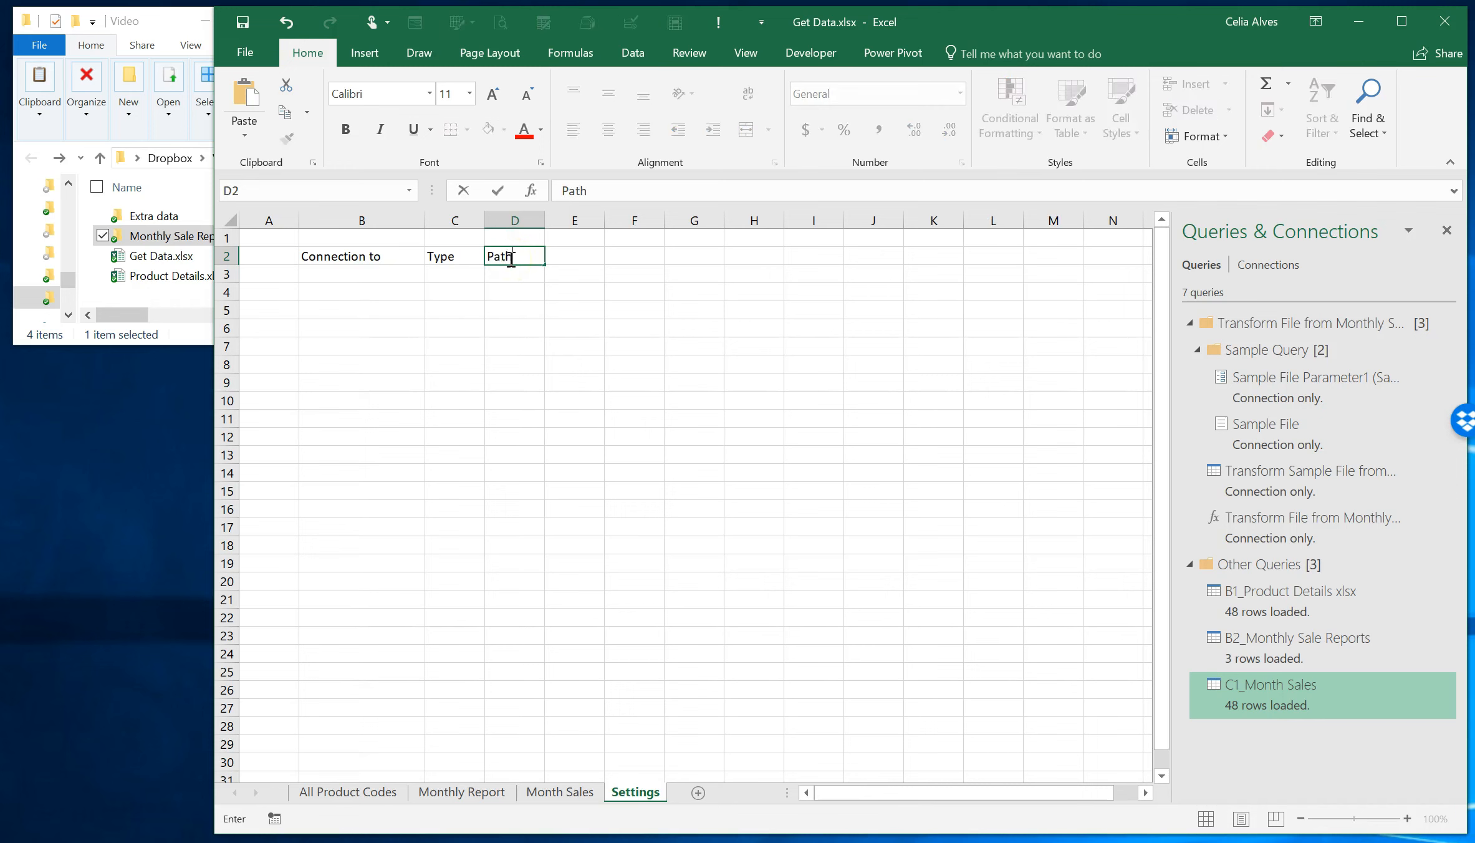
pyautogui.press('Return')
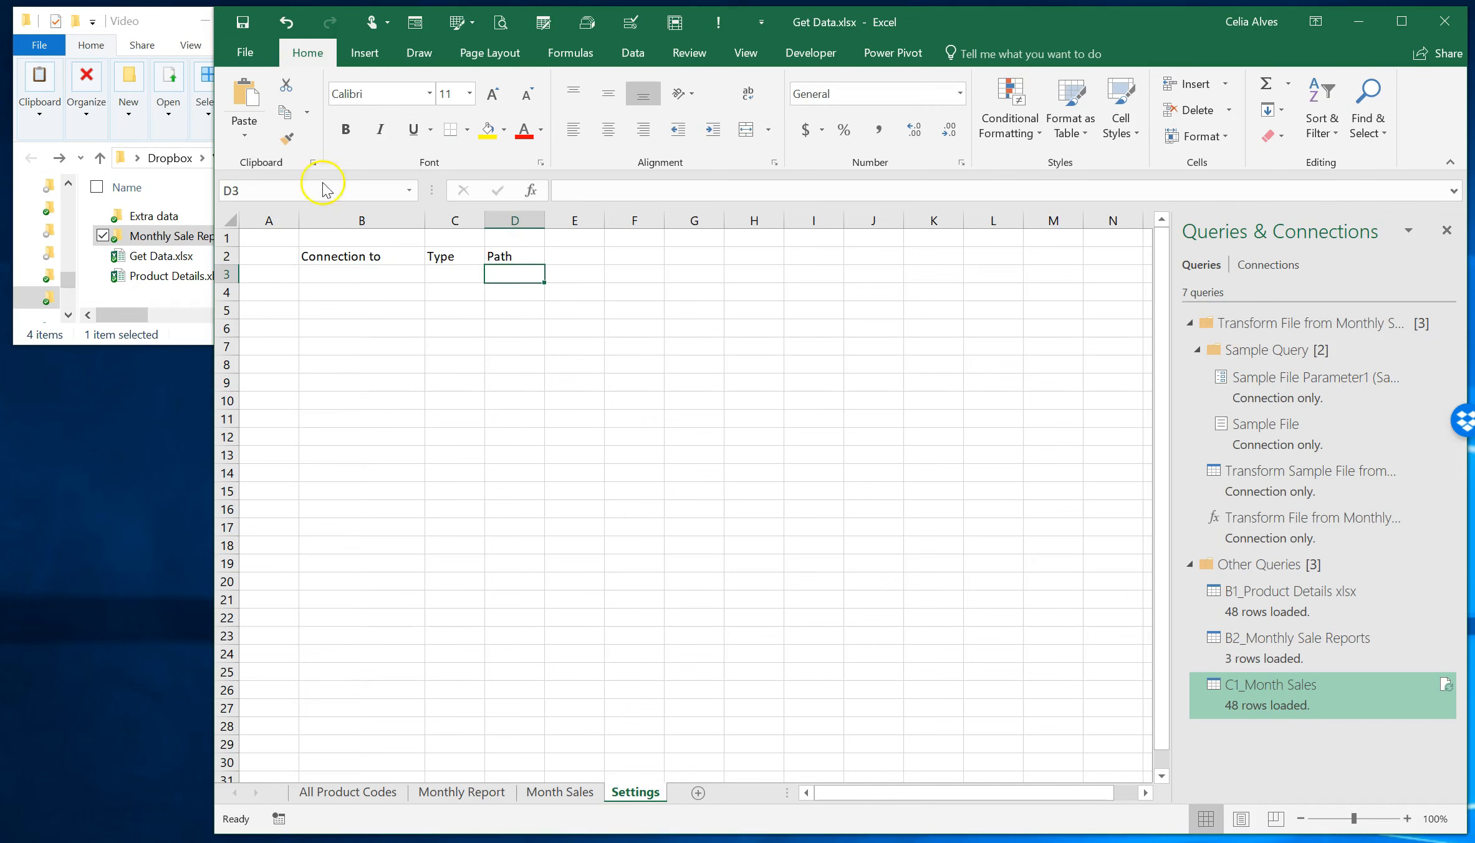
# Enter Main Folder in B3 under Connection to and Follder in C3 under Type.
pyautogui.click(356, 272)
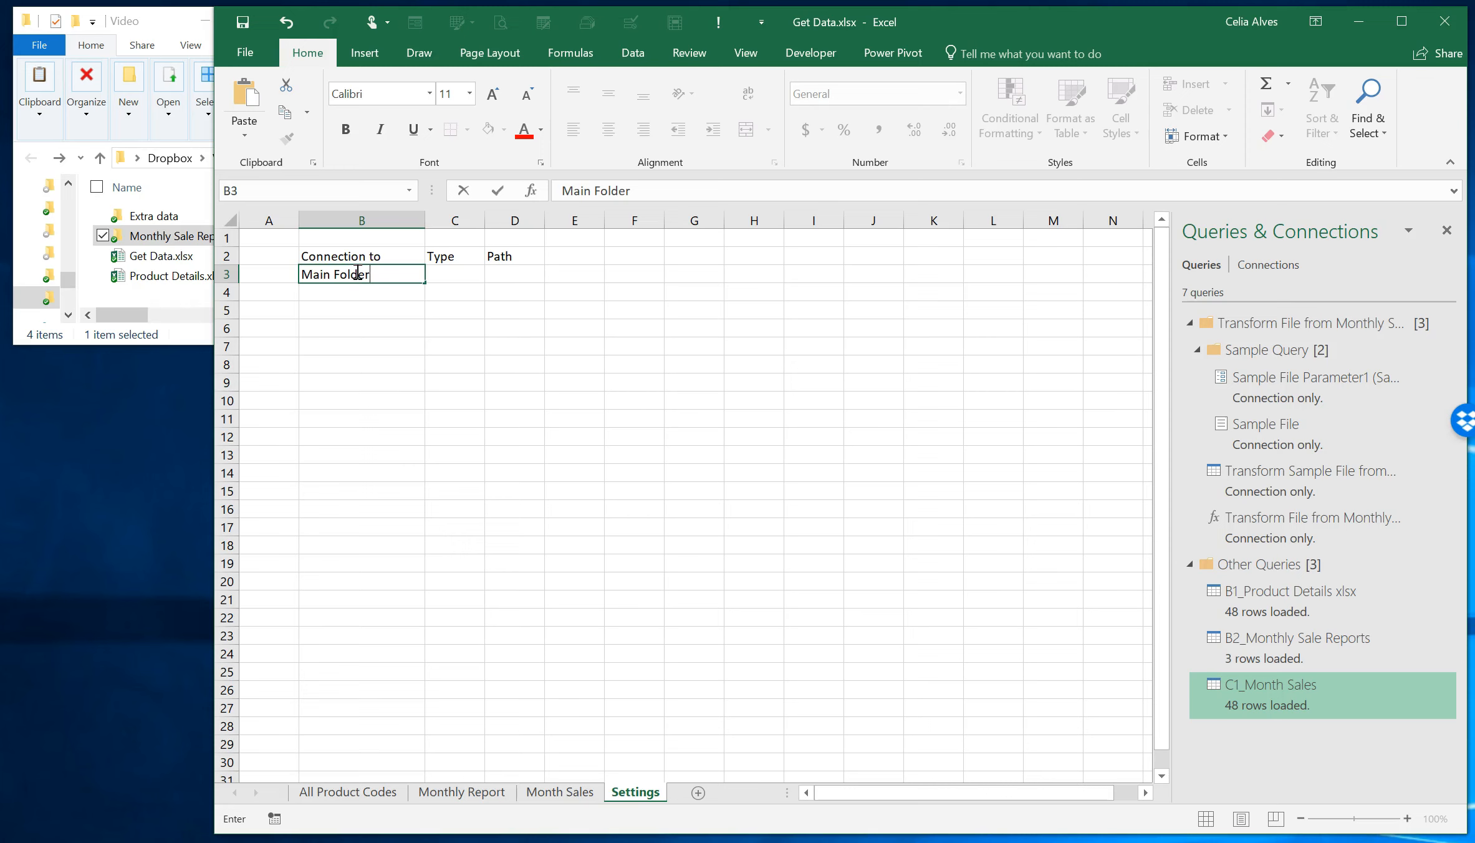
pyautogui.click(440, 274)
pyautogui.write('Fo')
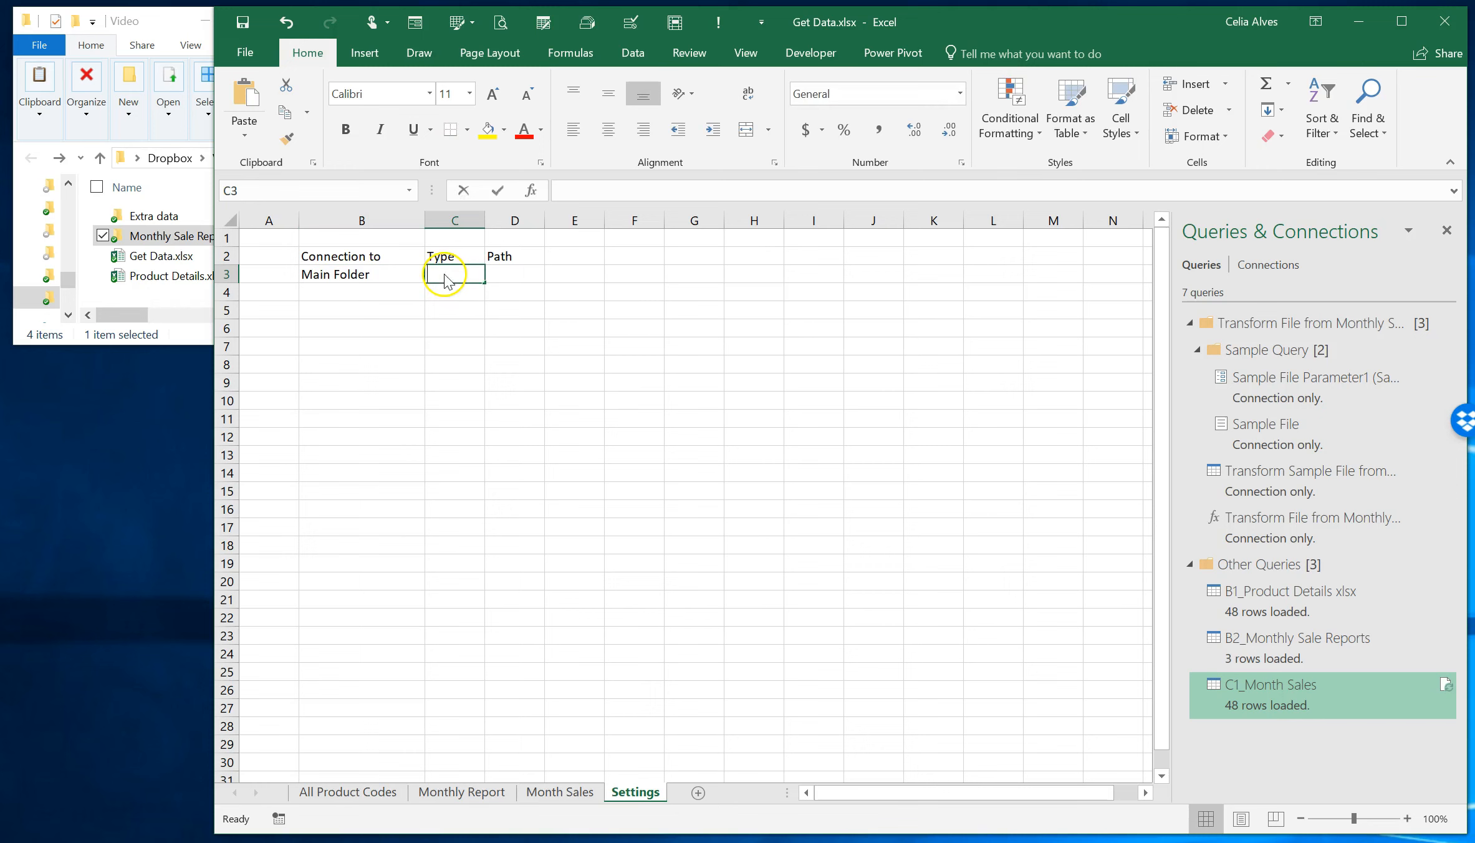
pyautogui.write('llder')
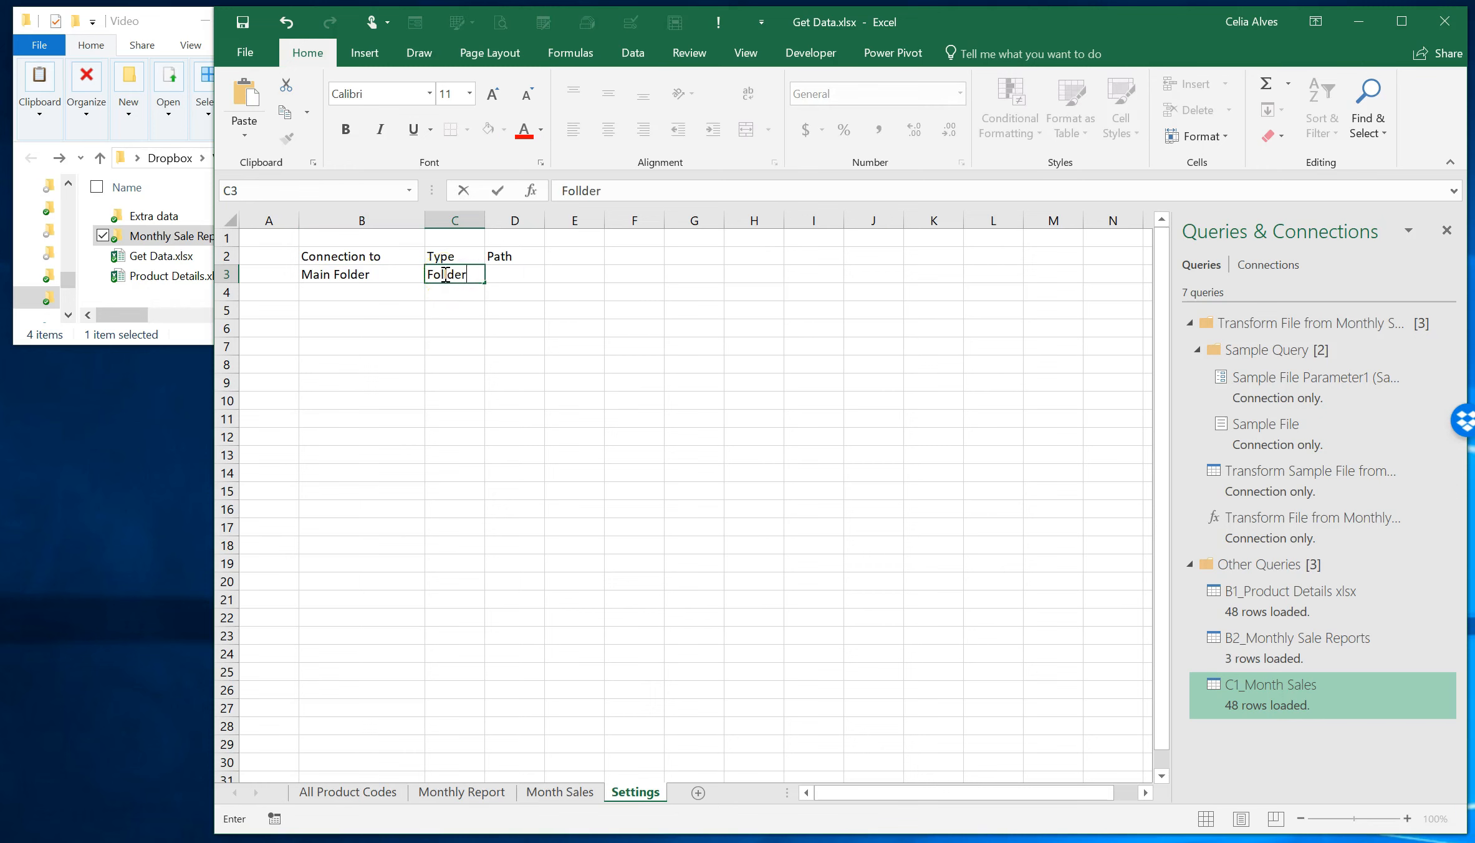
pyautogui.click(356, 290)
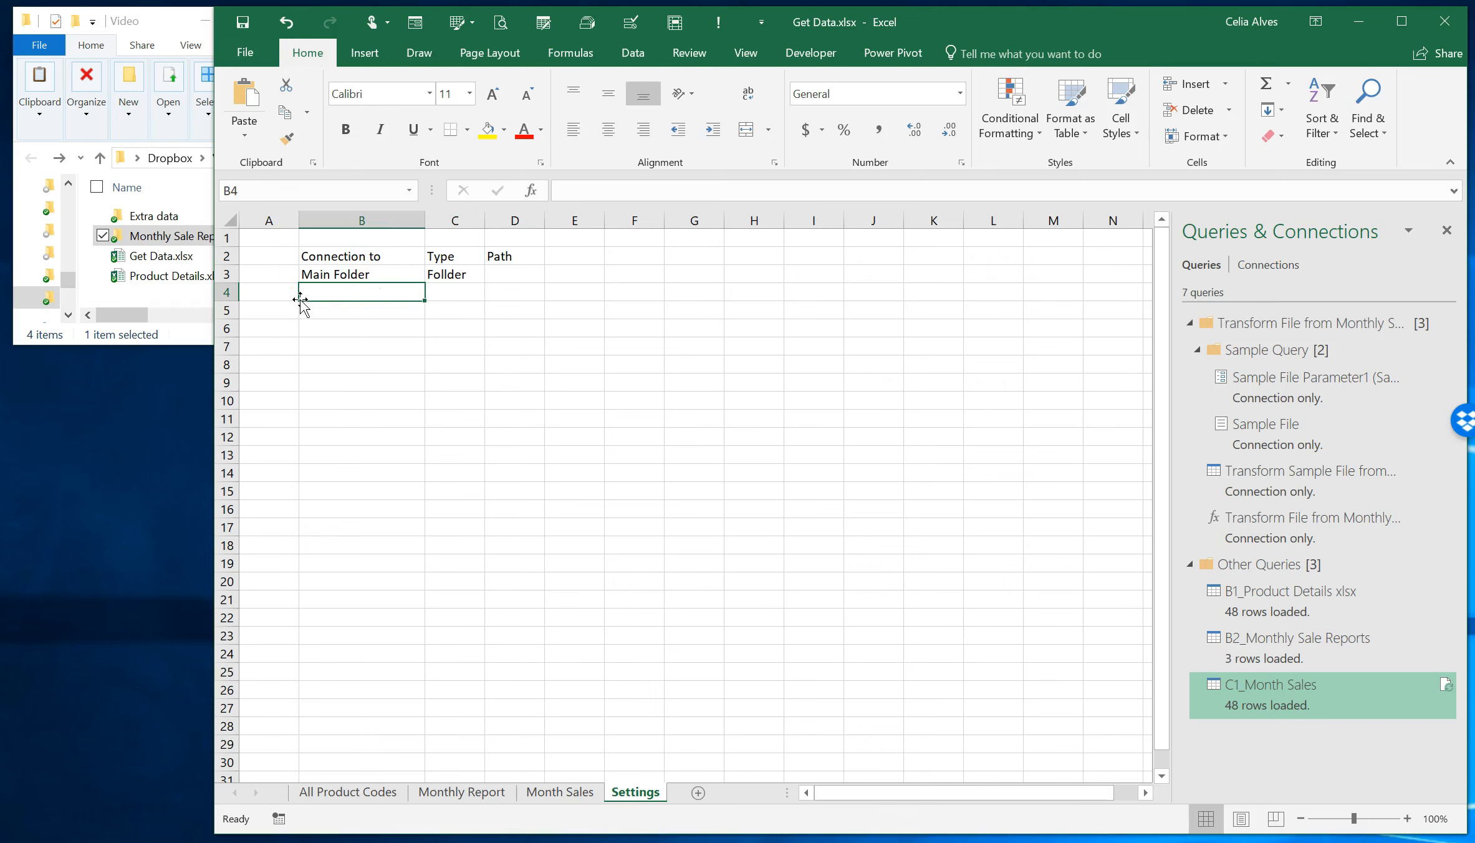
# Copy the base name of the Product Details workbook from the Video folder into cell B4.
pyautogui.click(181, 278)
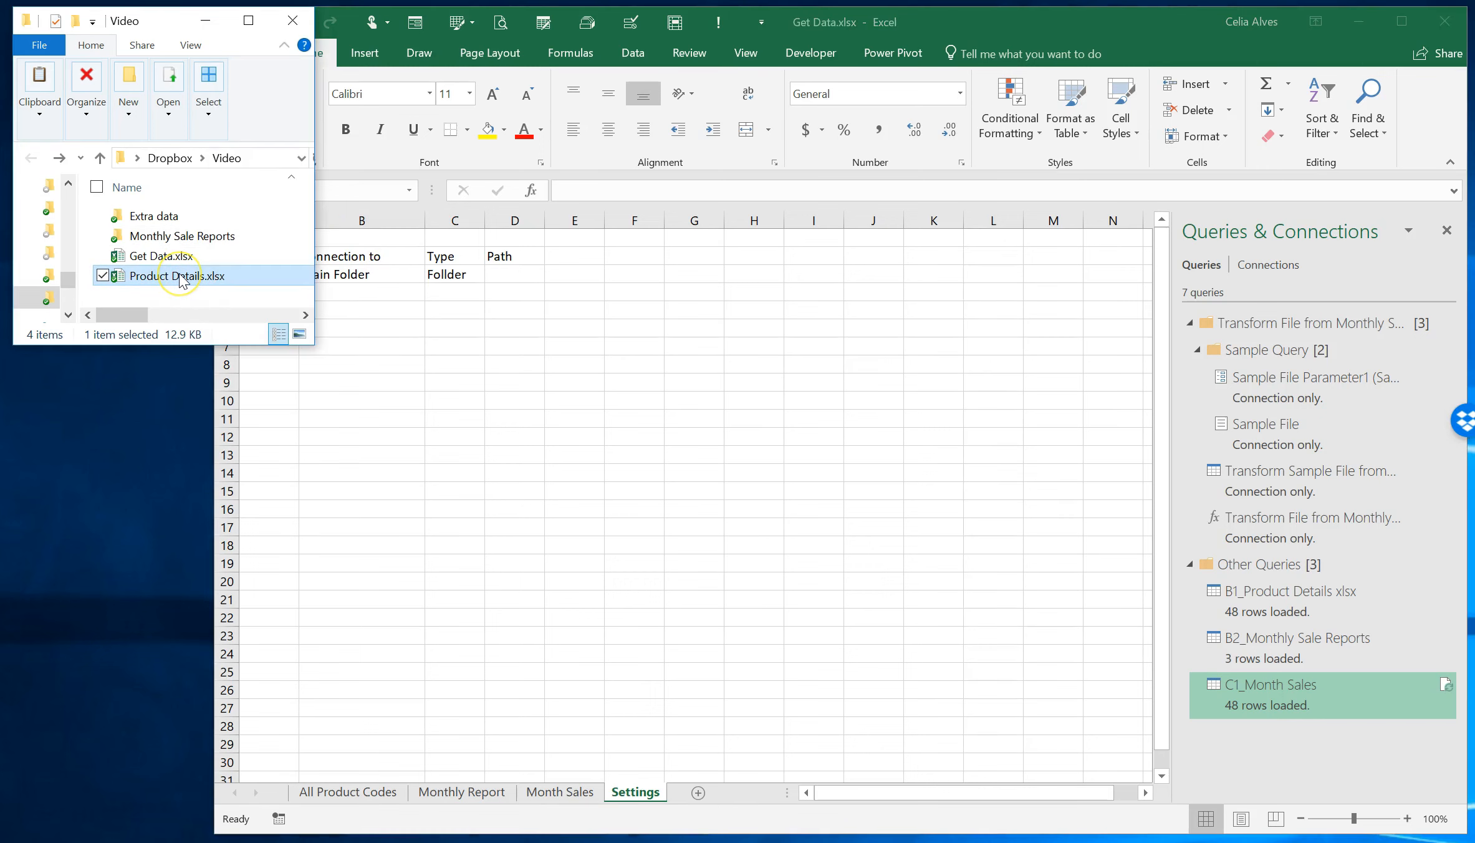
pyautogui.click(180, 276)
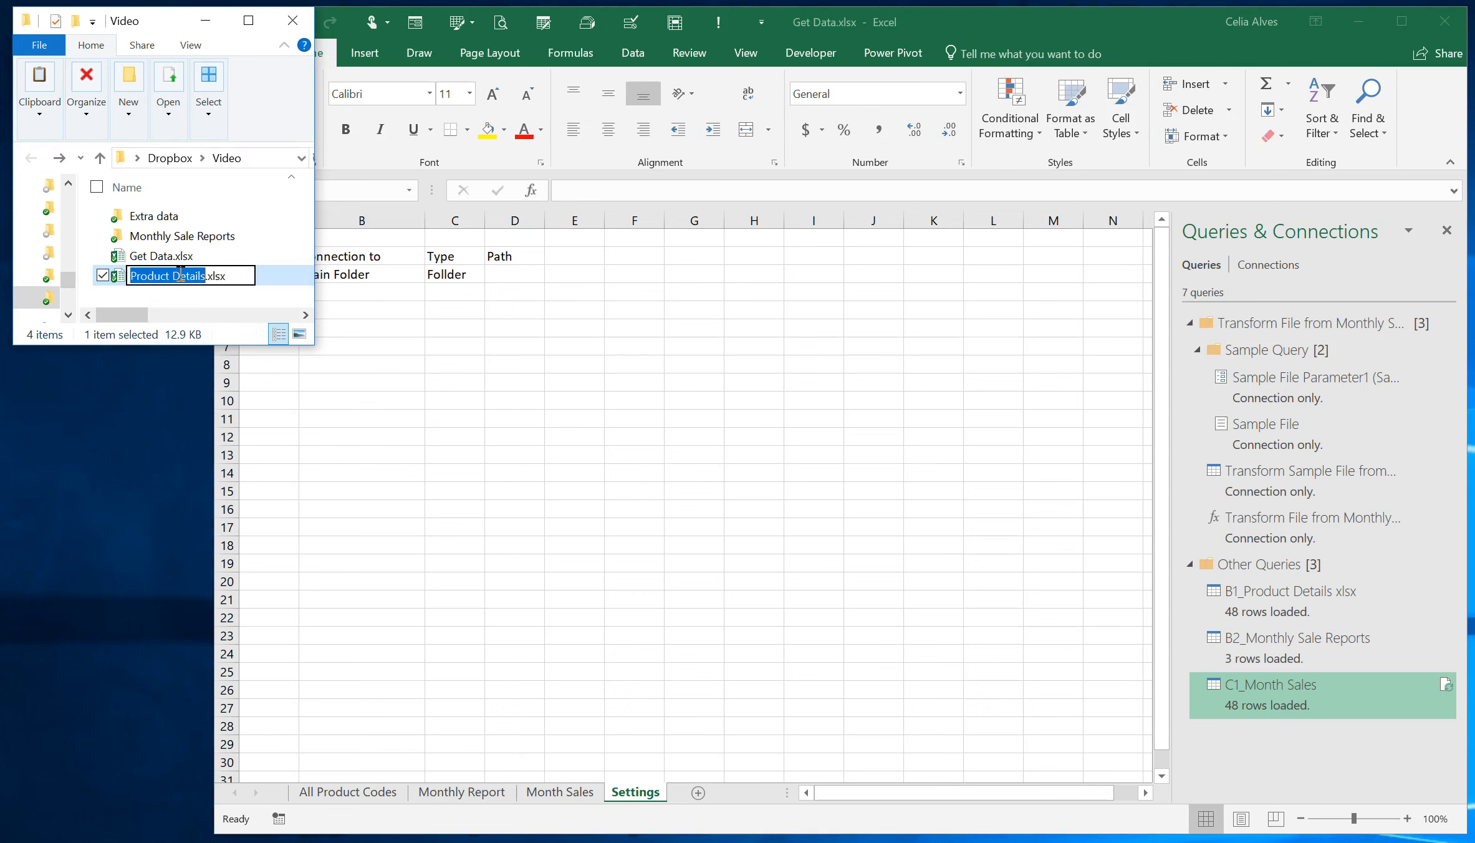
pyautogui.hotkey('ctrl', 'c')
pyautogui.press('Escape')
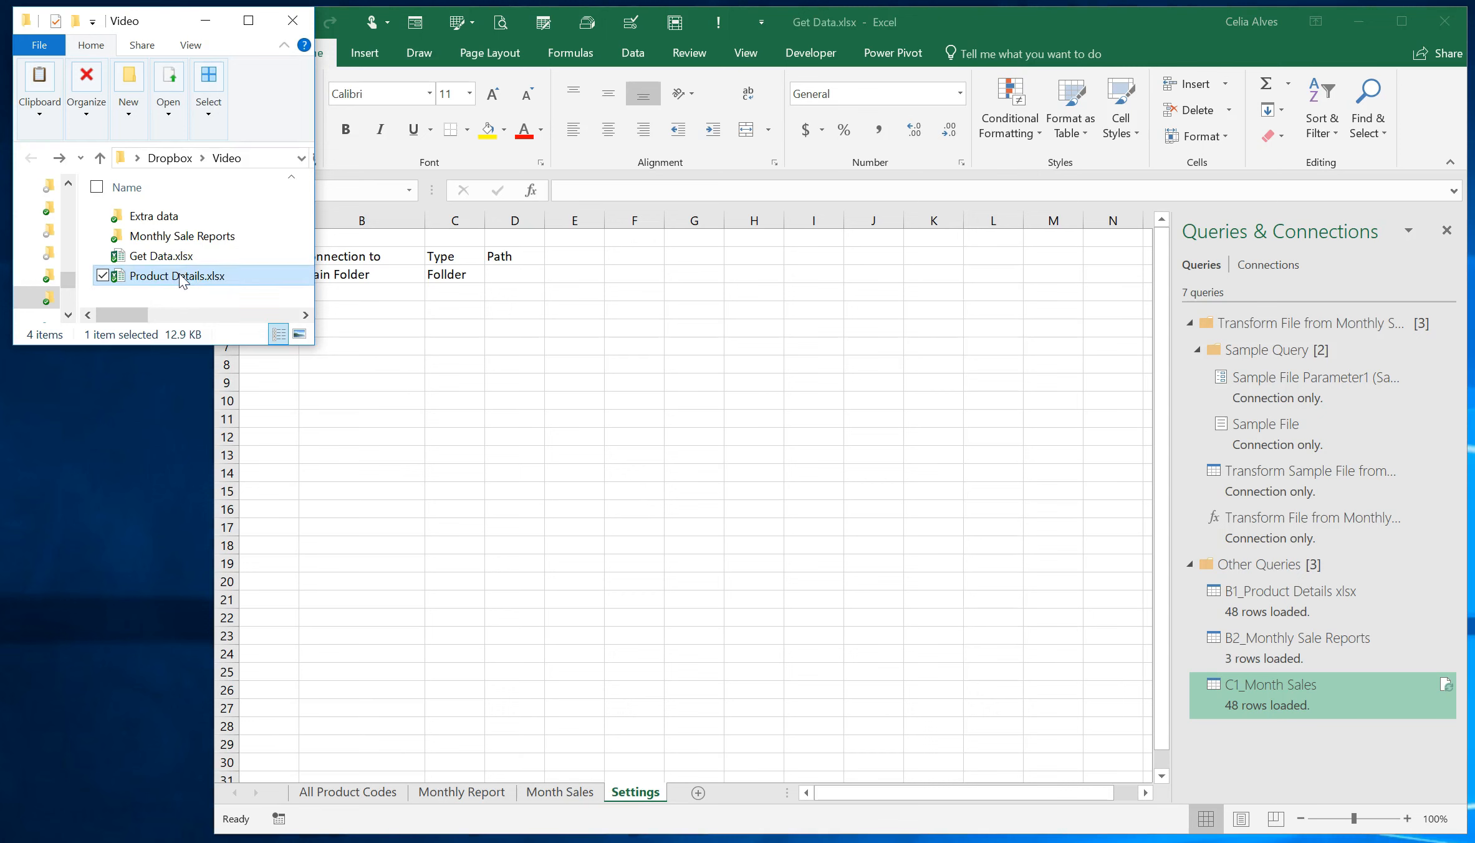
pyautogui.click(372, 290)
pyautogui.hotkey('ctrl', 'v')
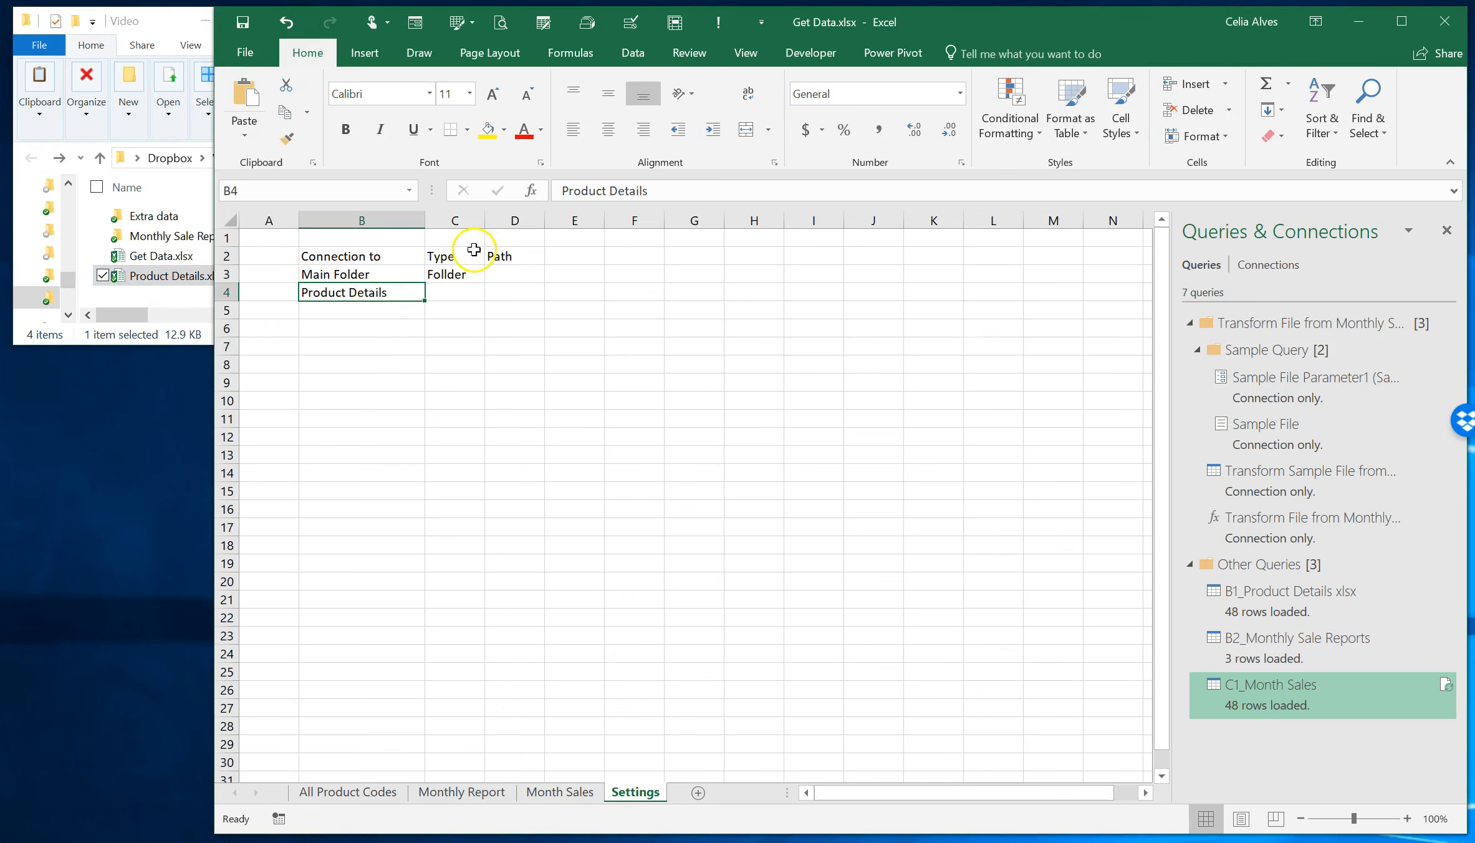
# Append the extension .xlsx to the file name in B4 and narrow the workbook window to uncover the file list.
pyautogui.click(680, 190)
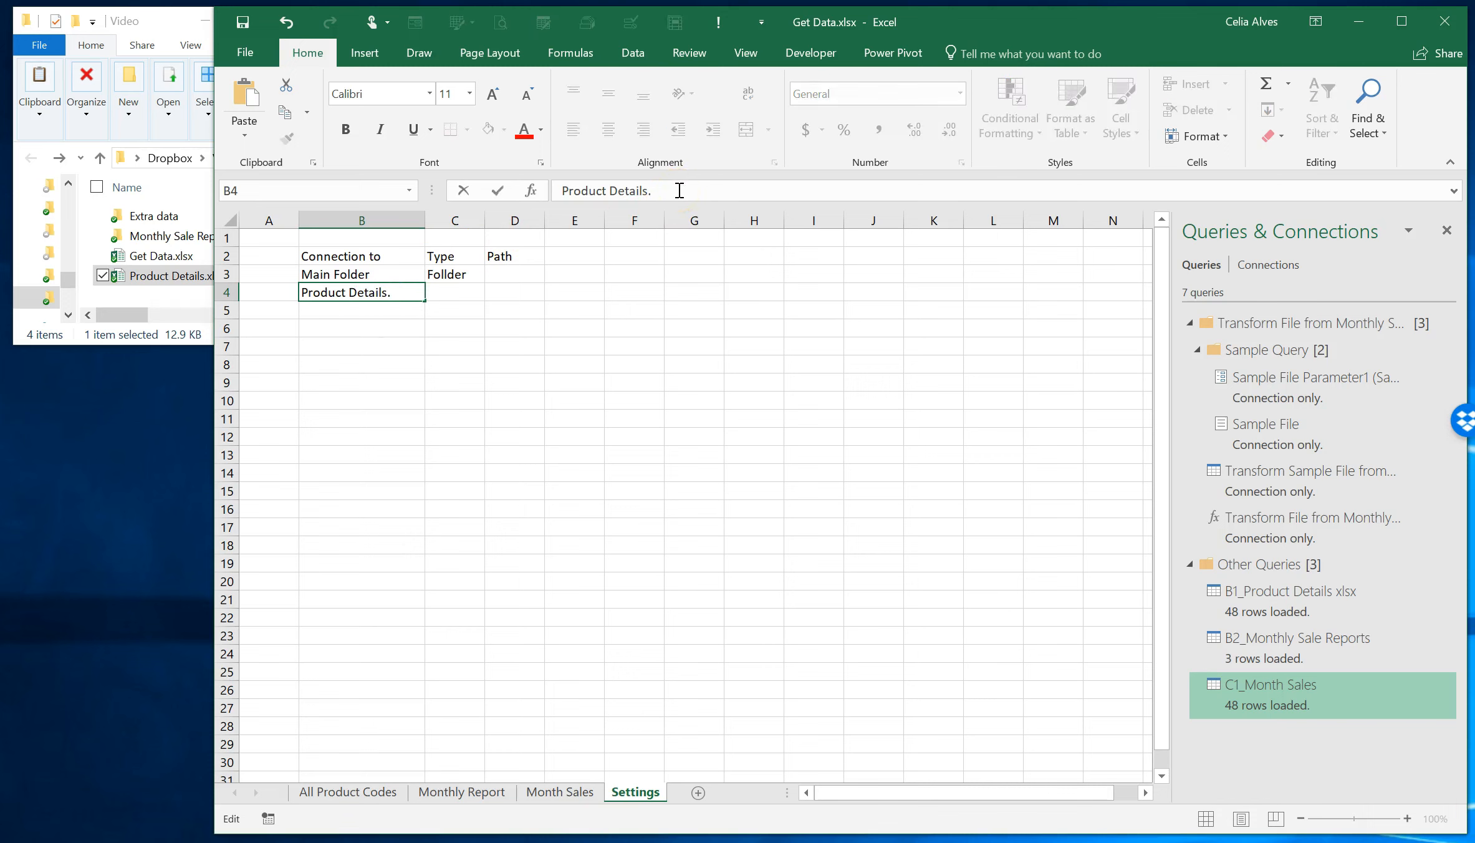
pyautogui.write('.xlx')
pyautogui.press('BackSpace')
pyautogui.write('sx')
pyautogui.moveTo(212, 324); pyautogui.dragTo(475, 328)
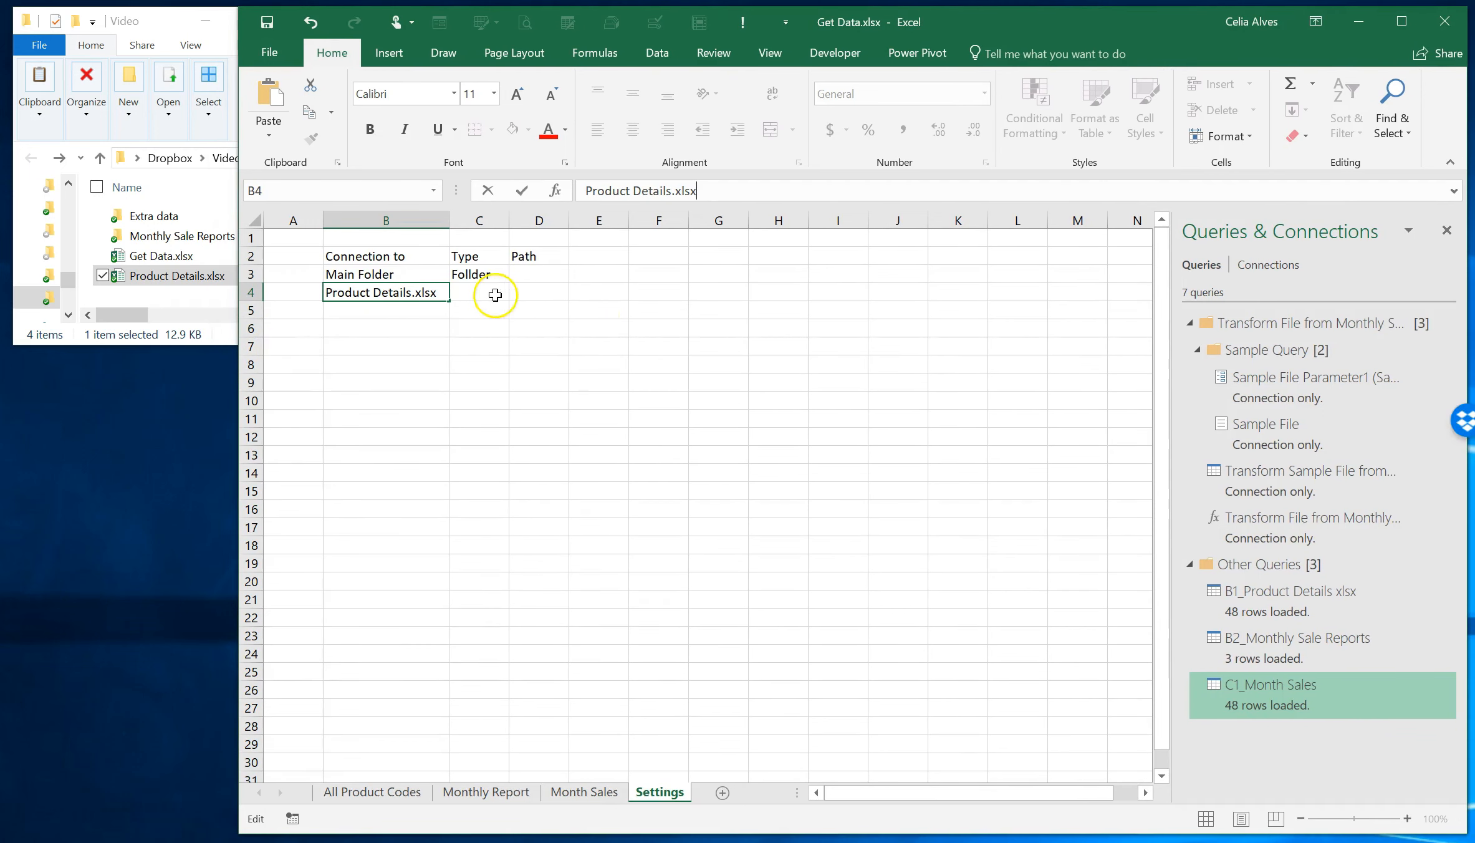
# Correct the spelling in C3 to Folder and enter File in C4 as the type of Product Details.xlsx.
pyautogui.click(479, 274)
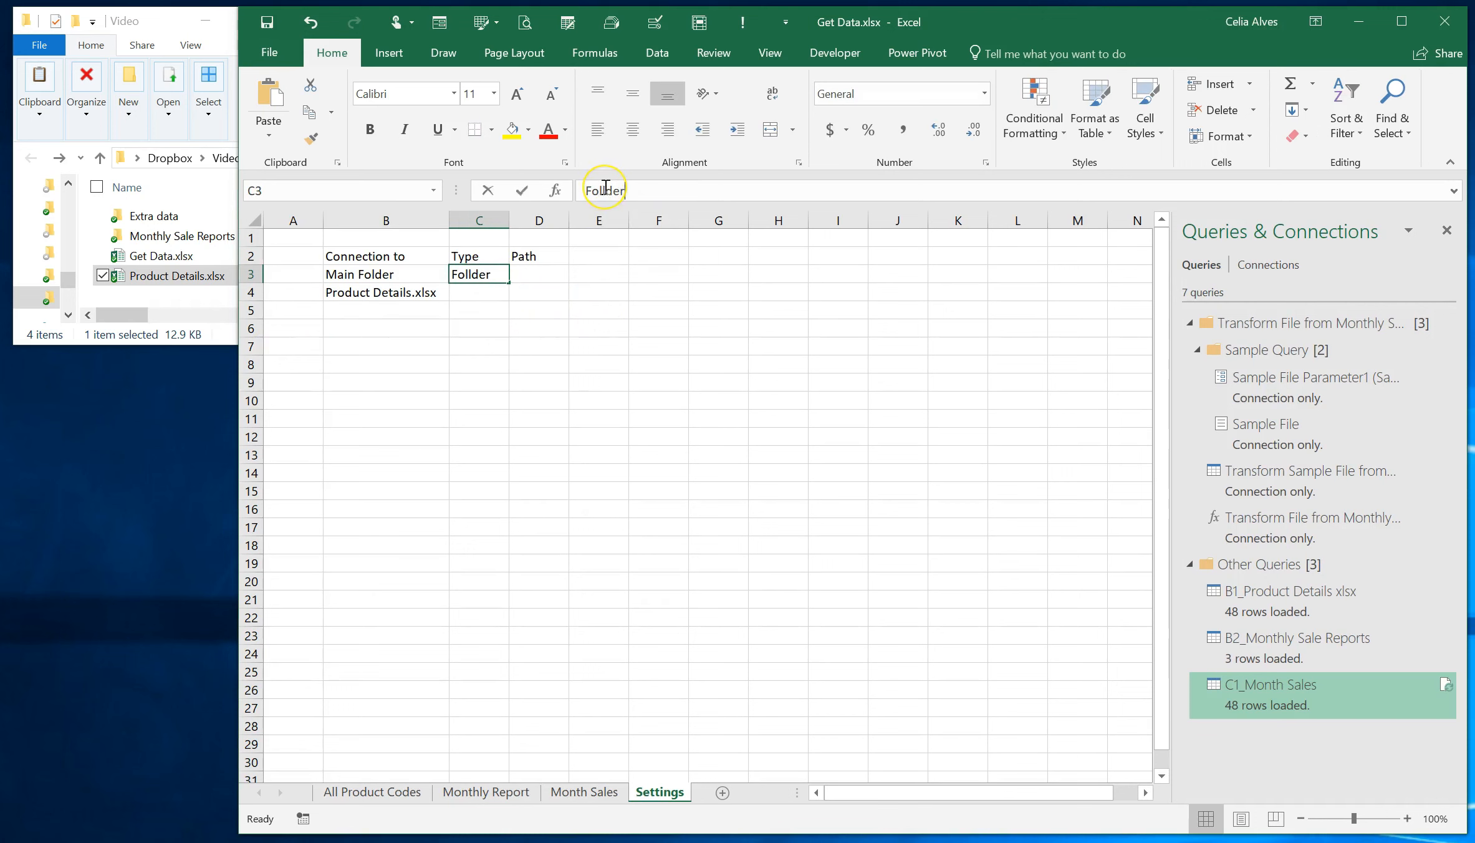
pyautogui.click(605, 189)
pyautogui.press('BackSpace')
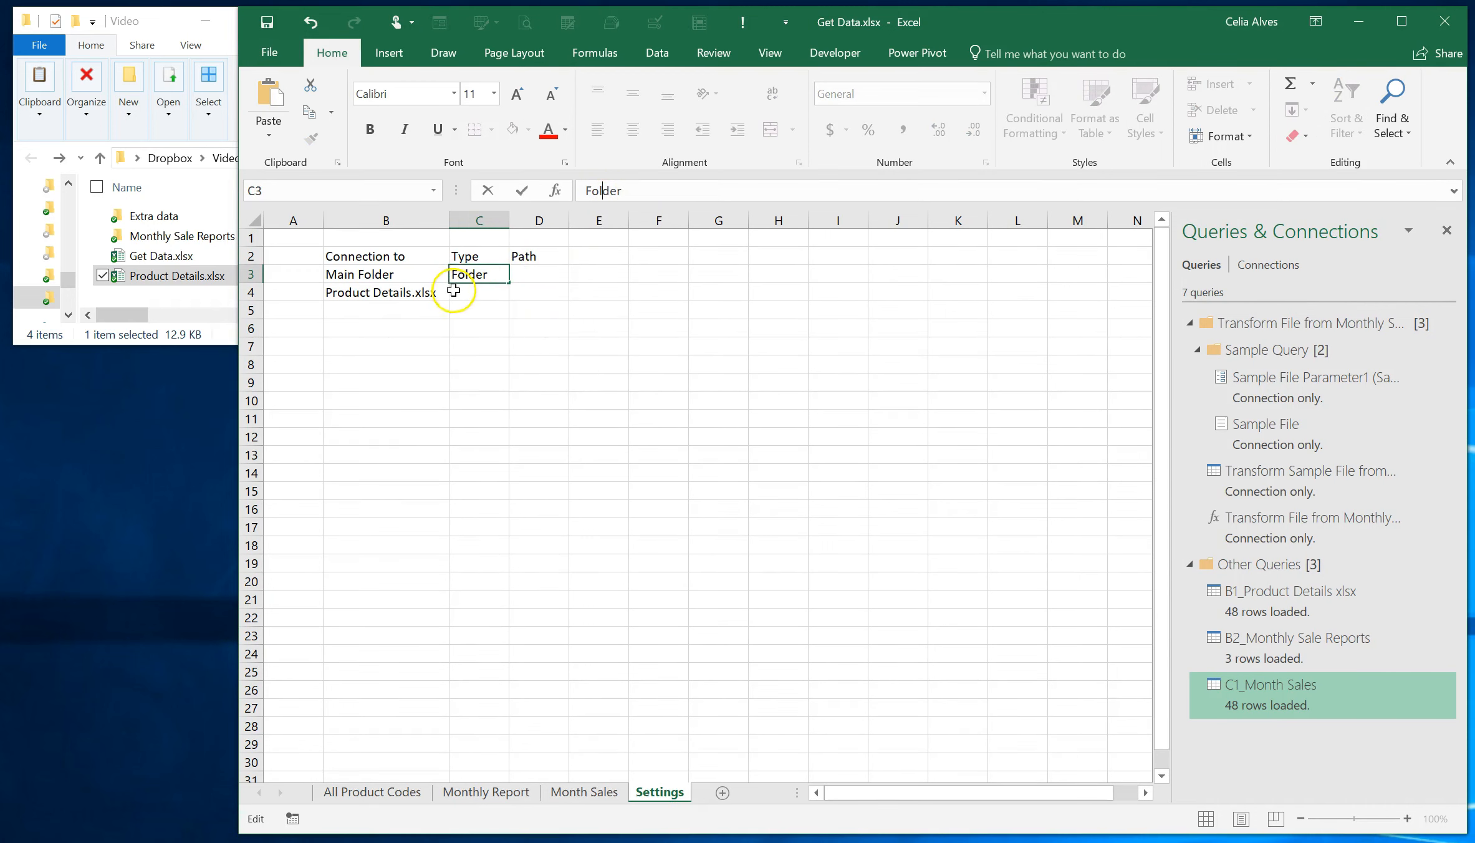
pyautogui.click(478, 291)
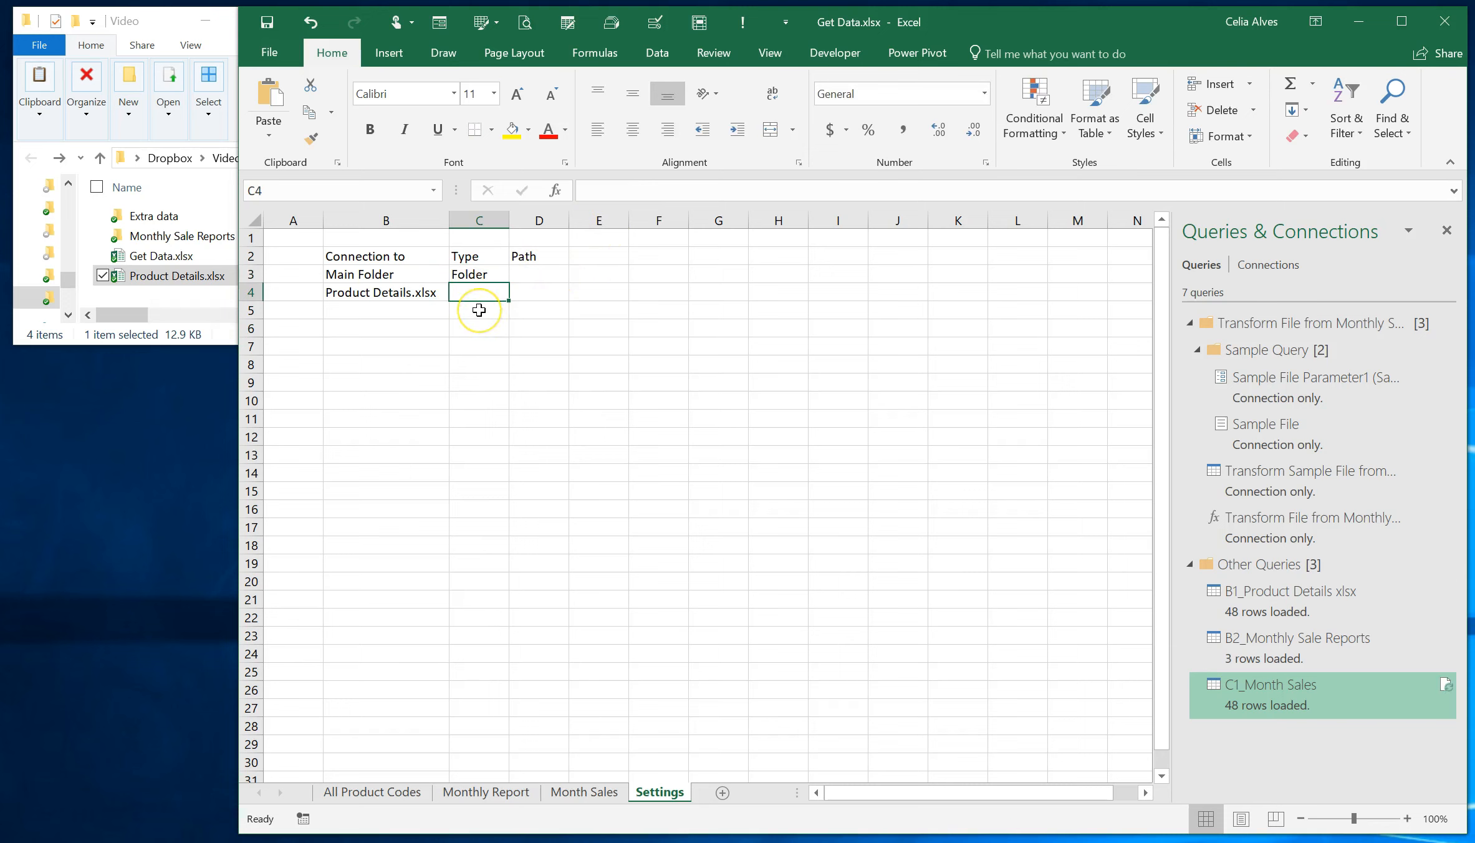
pyautogui.write('File')
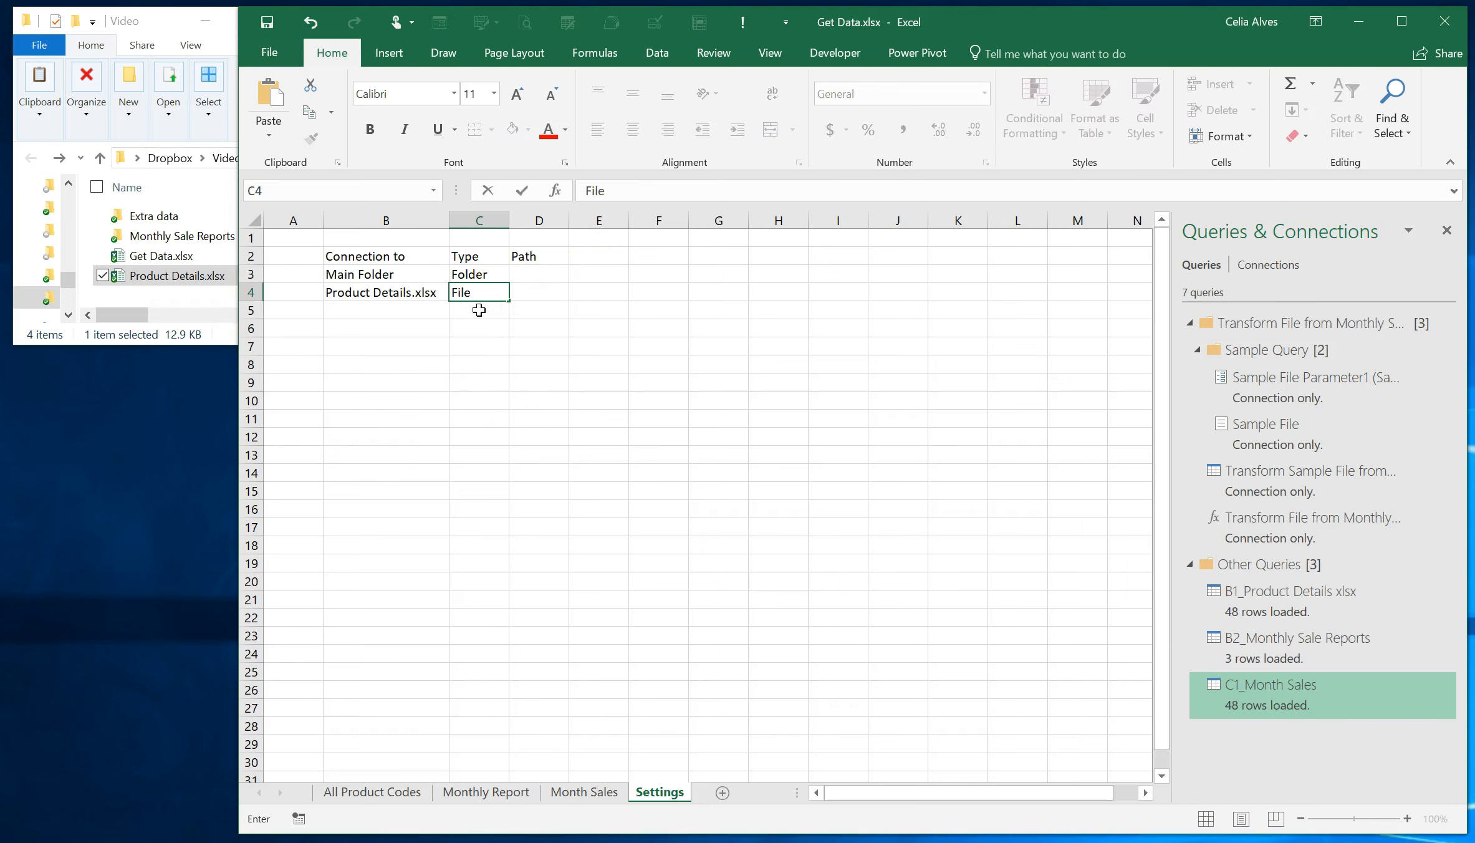
pyautogui.click(479, 309)
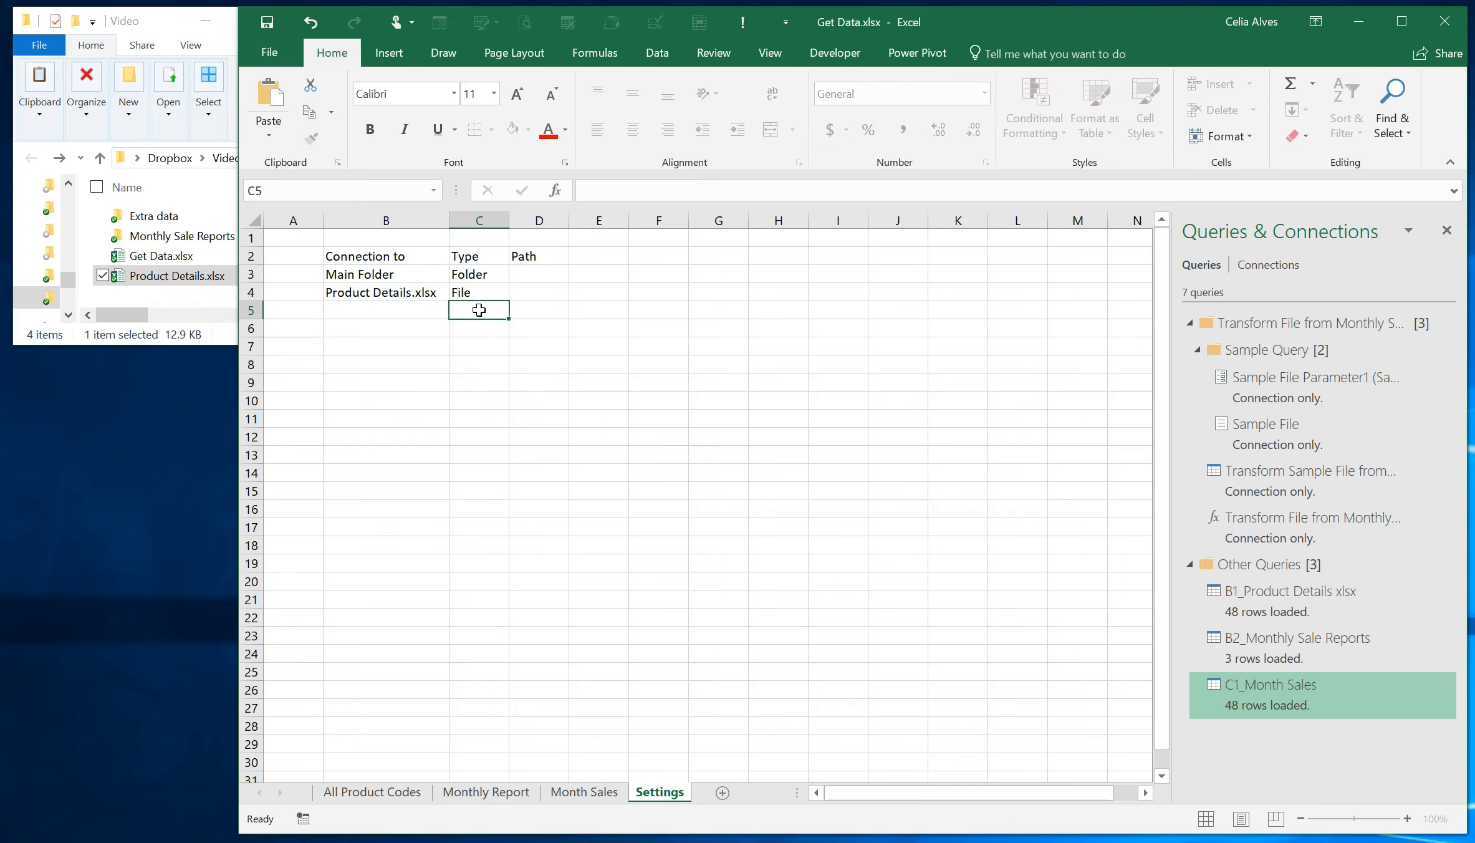
# Copy the name of the Monthly Sale Reports folder from the Video folder into cell B5.
pyautogui.click(398, 306)
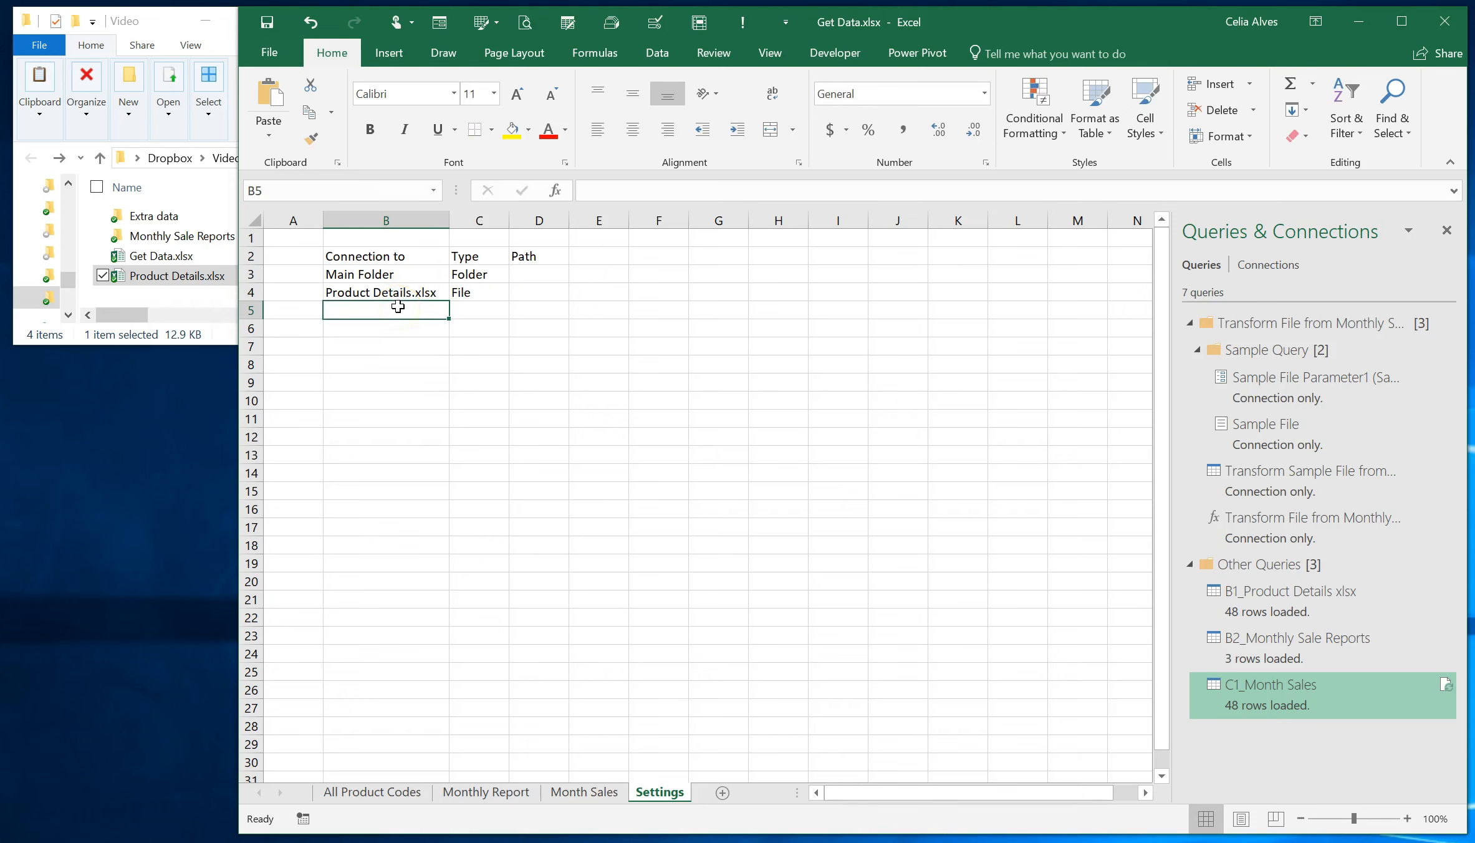
pyautogui.click(159, 237)
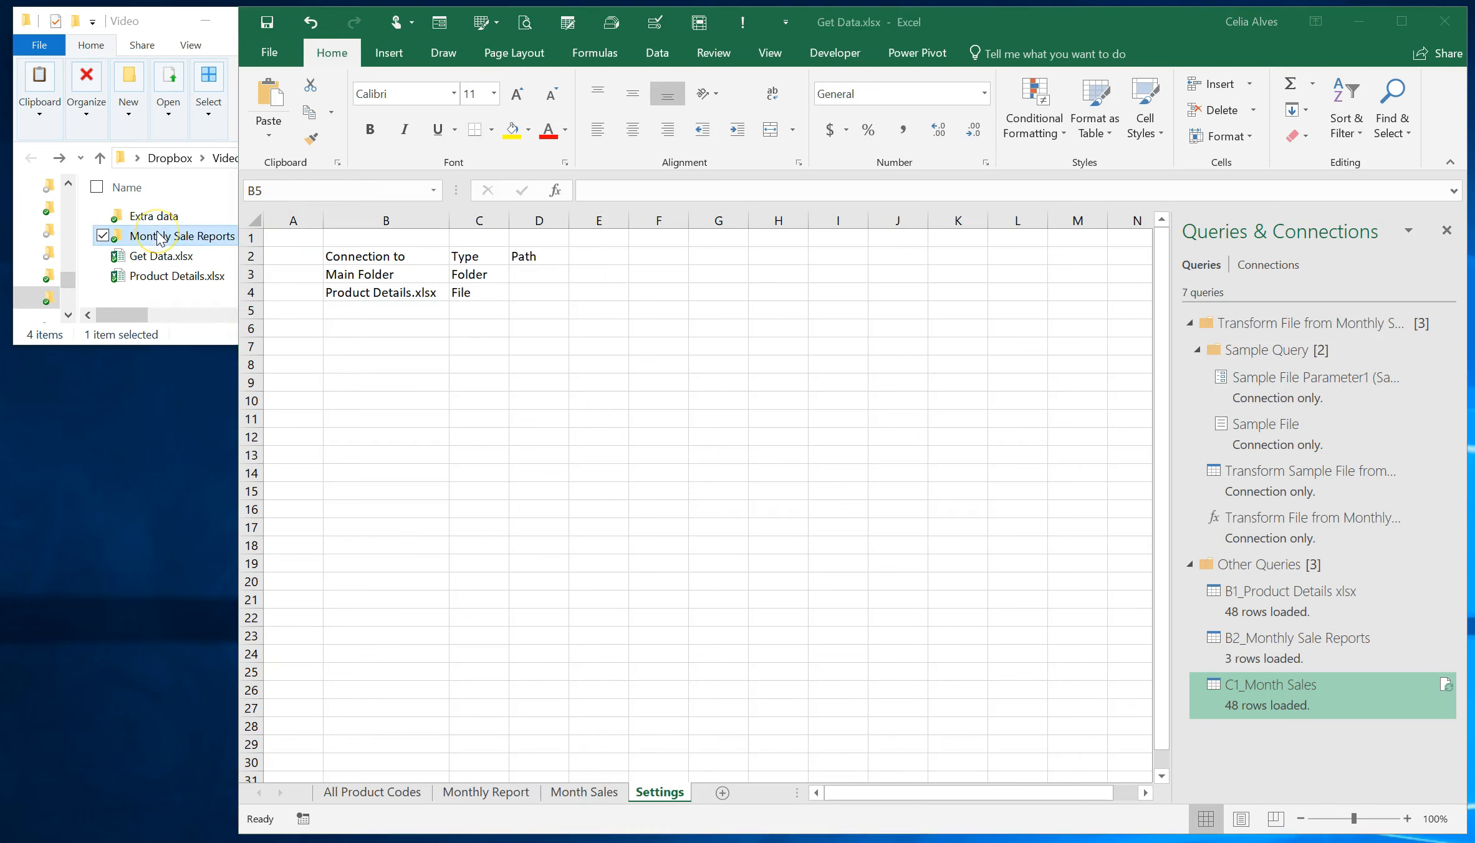
pyautogui.press('F2')
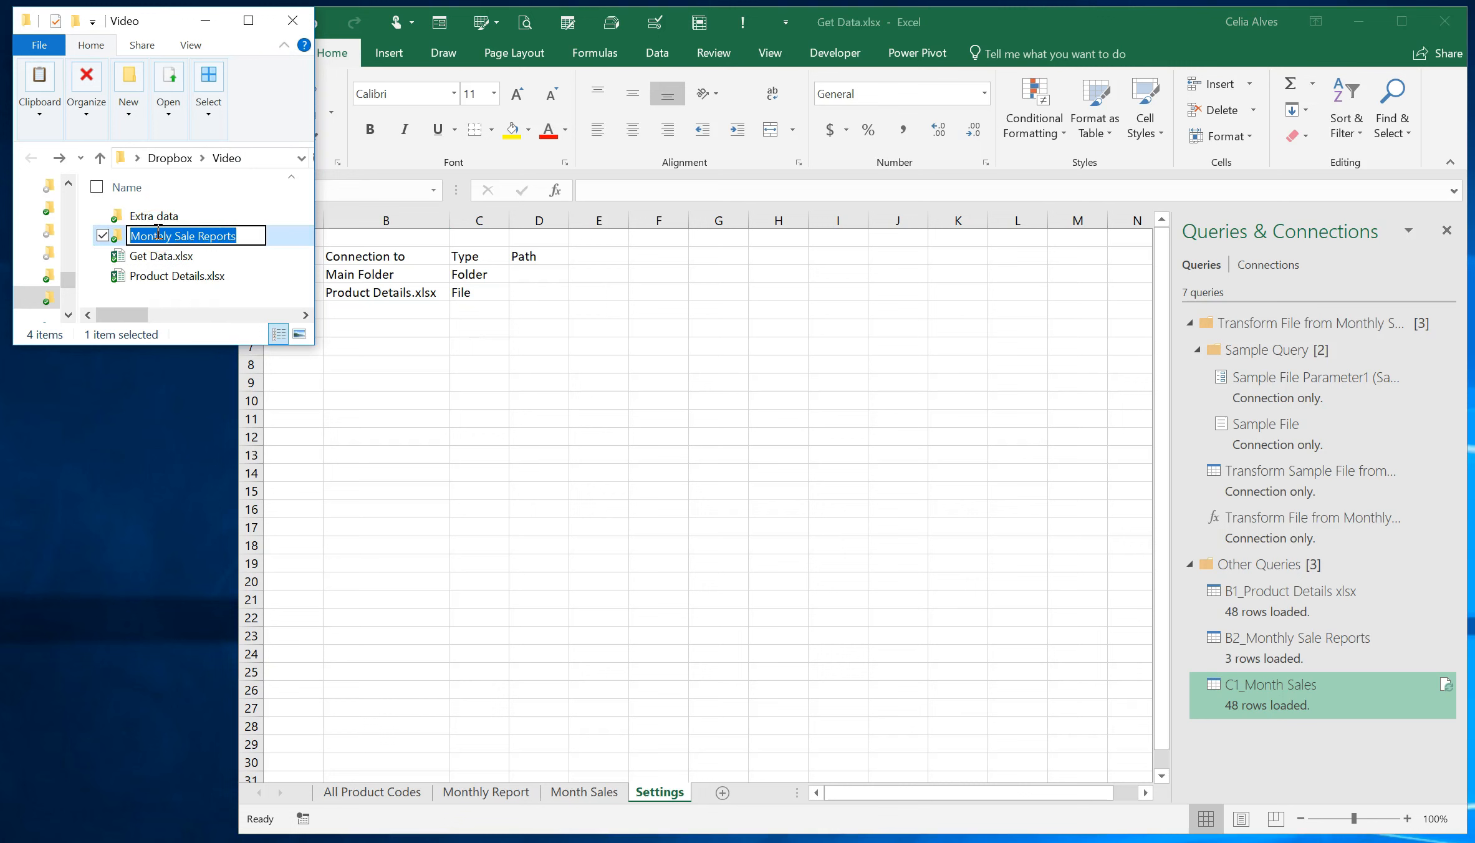
pyautogui.press('Return')
pyautogui.click(381, 308)
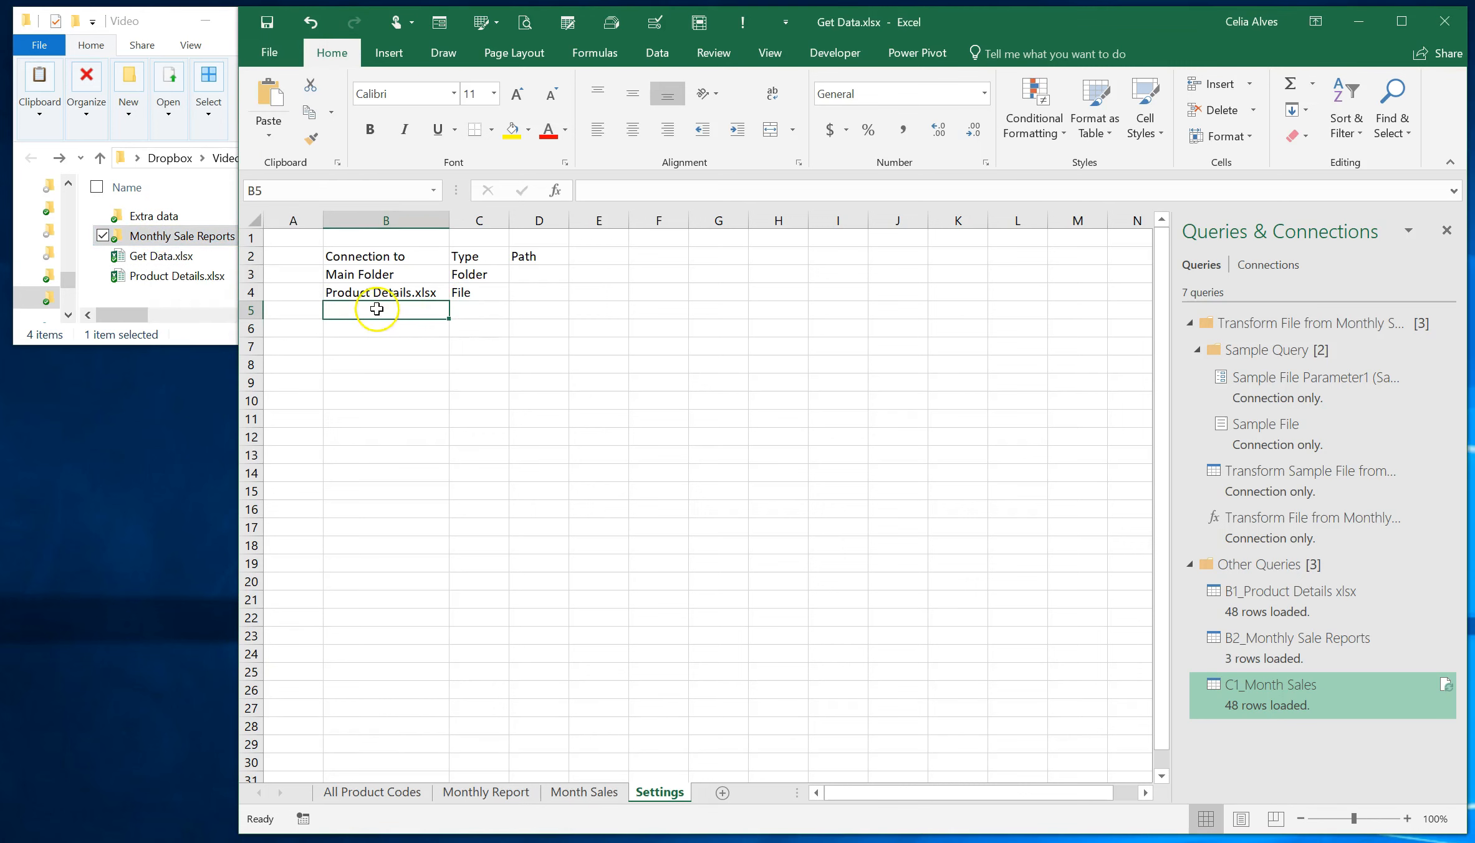
pyautogui.hotkey('ctrl', 'v')
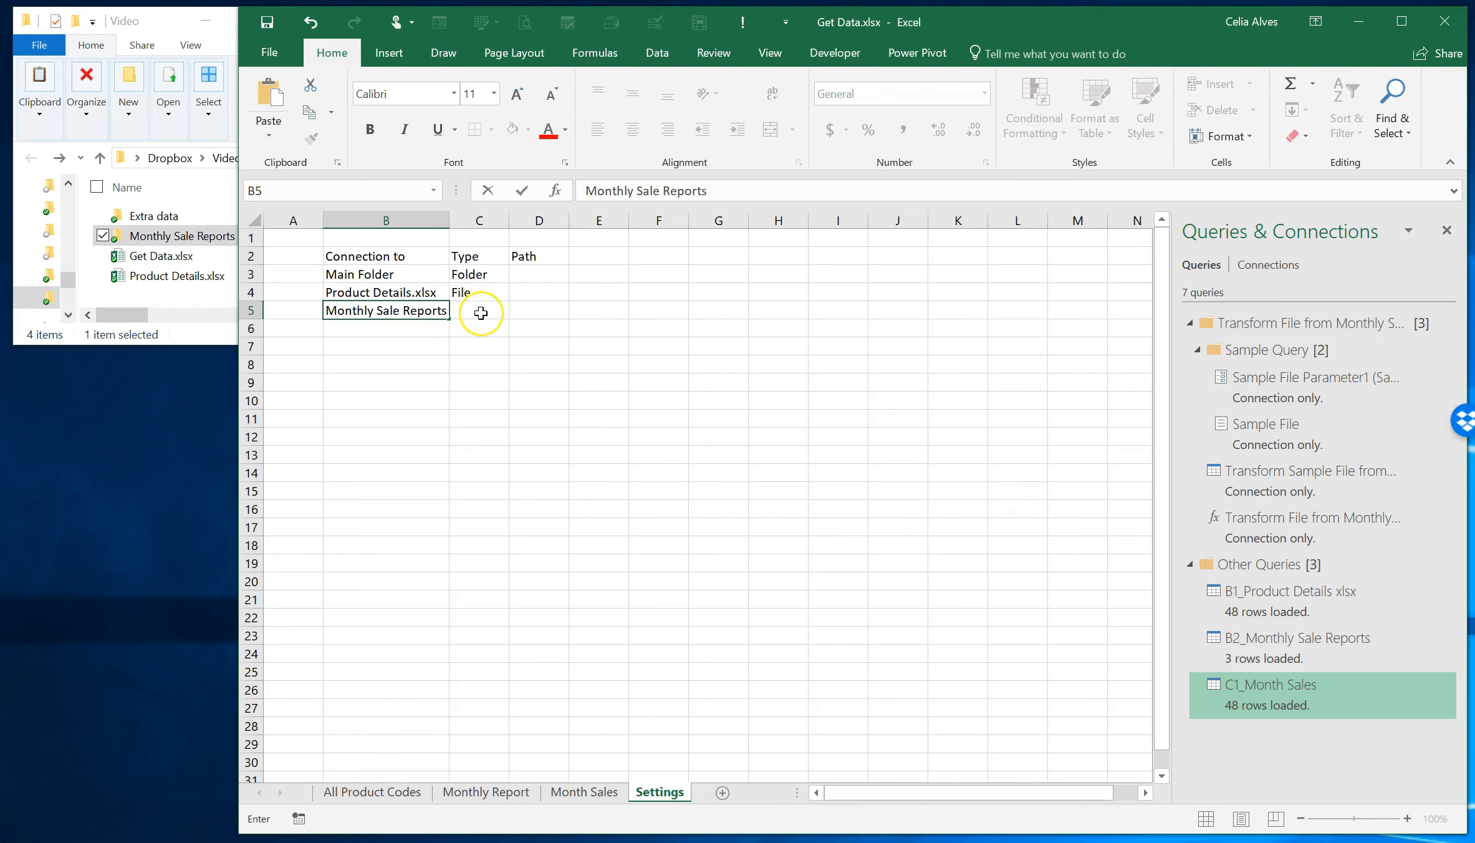
# Enter Folder in C5 as the type of Monthly Sale Reports and widen column C slightly.
pyautogui.click(480, 313)
pyautogui.write('Folder')
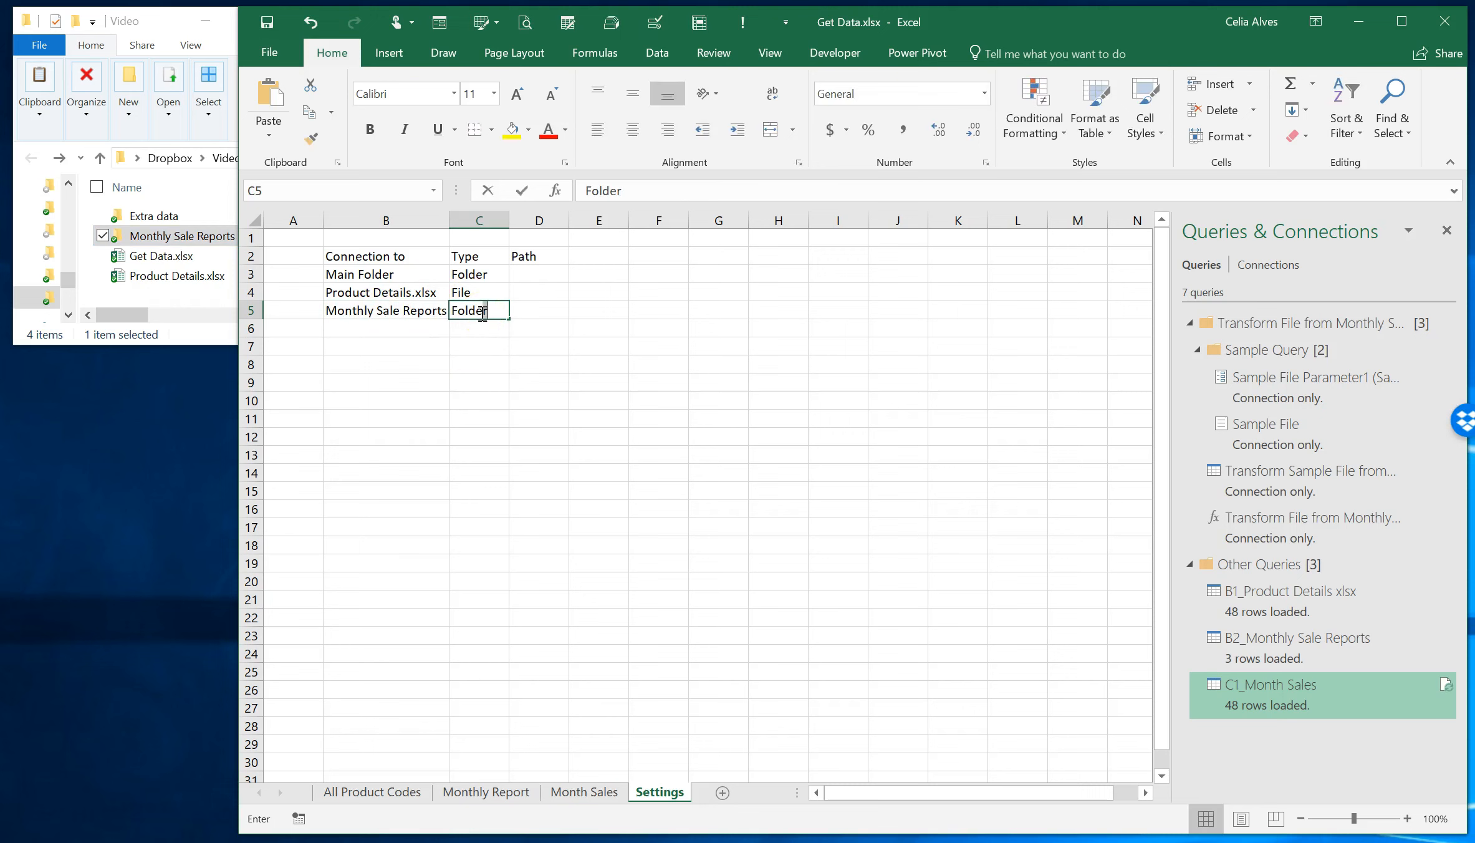
pyautogui.press('Return')
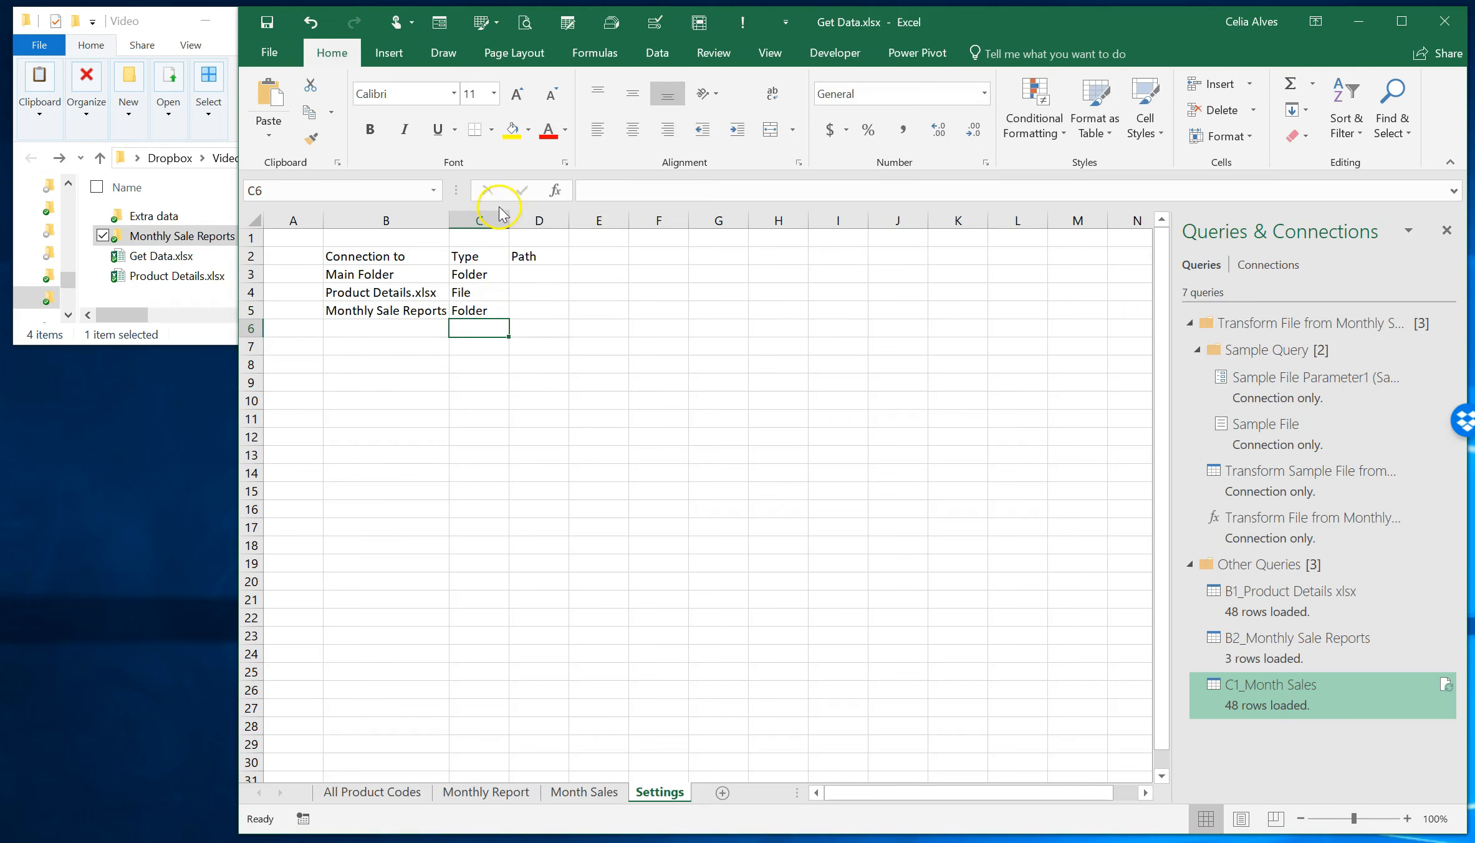
pyautogui.moveTo(511, 220); pyautogui.dragTo(518, 221)
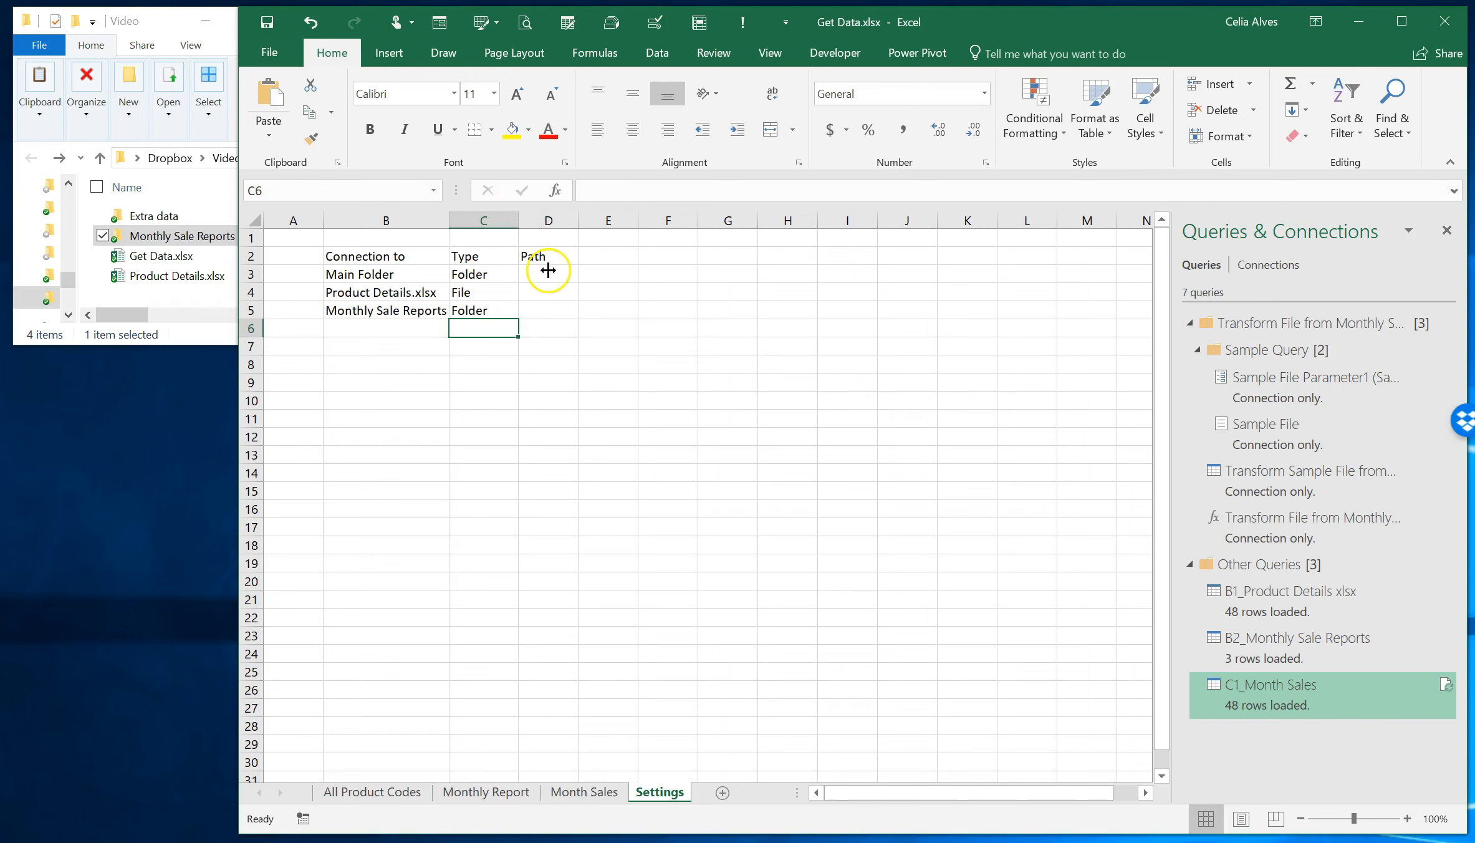
# Enter the formula =CELL("filename",A1) in D3 under Path and autofit the width of column D.
pyautogui.click(548, 274)
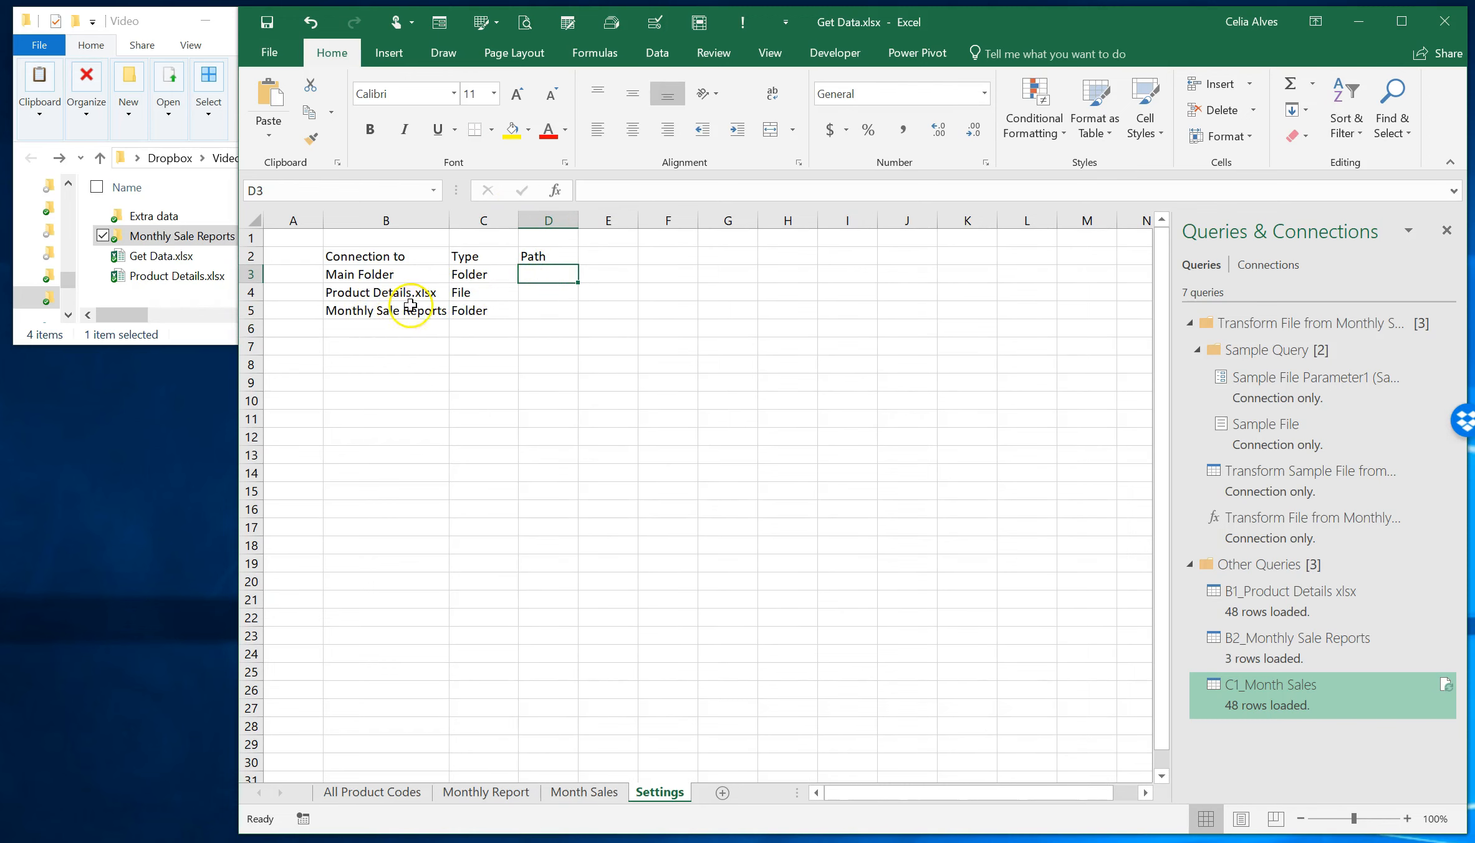
pyautogui.write('=cell')
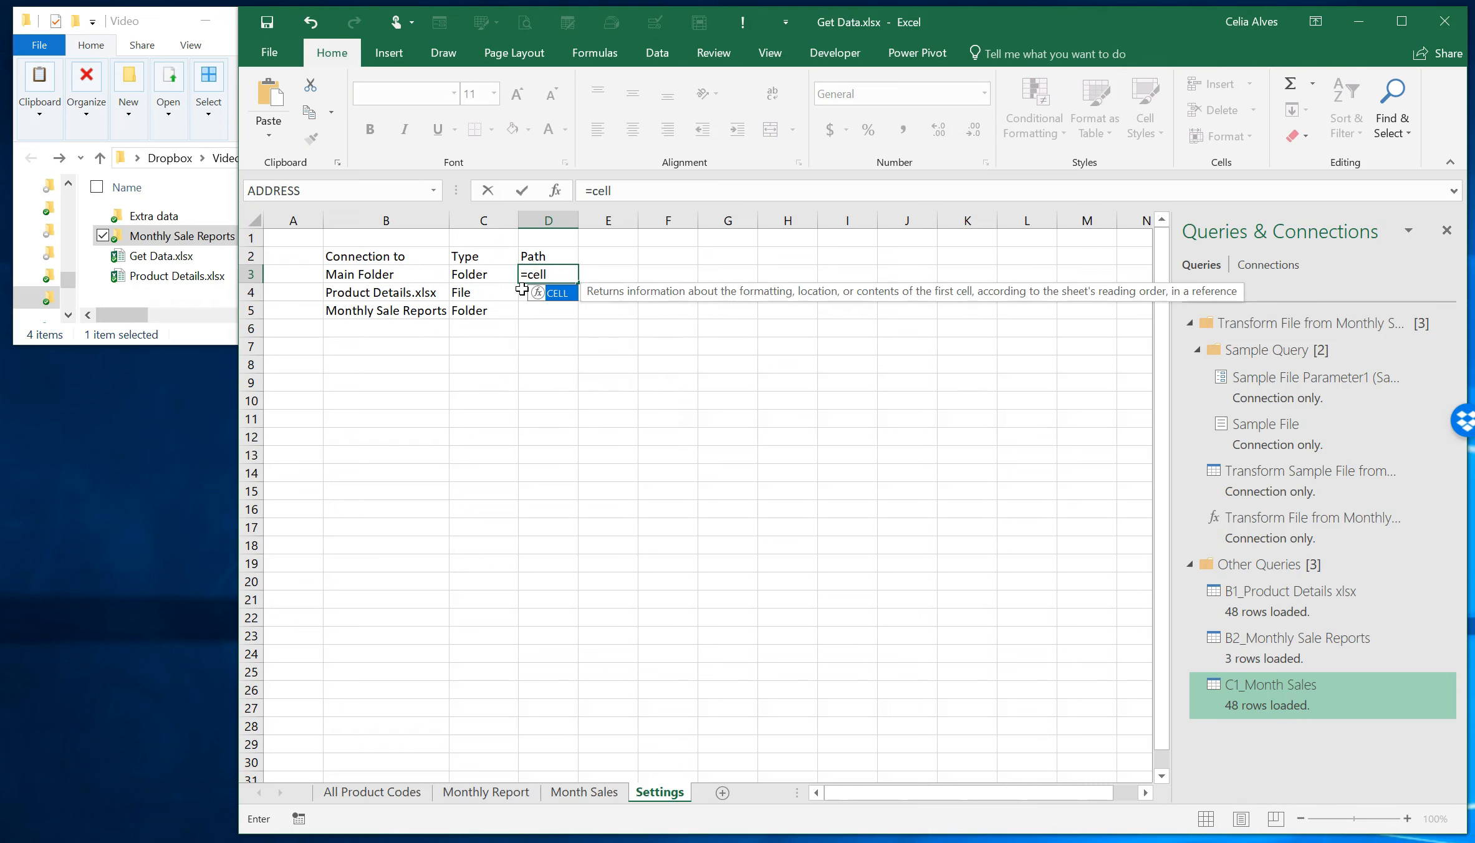
pyautogui.write('(')
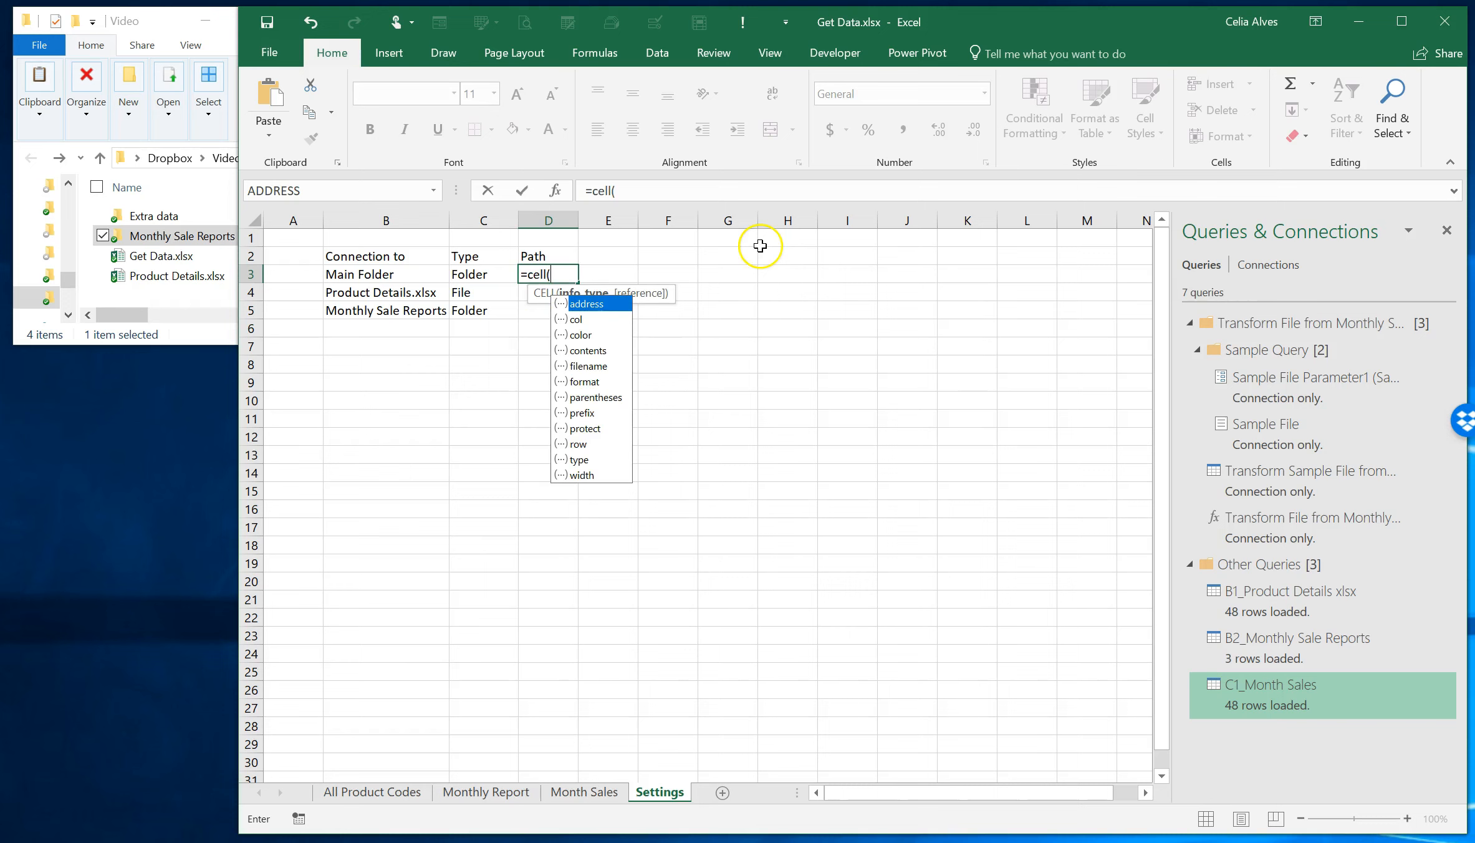
pyautogui.doubleClick(584, 370)
pyautogui.write(',')
pyautogui.click(282, 238)
pyautogui.write(')')
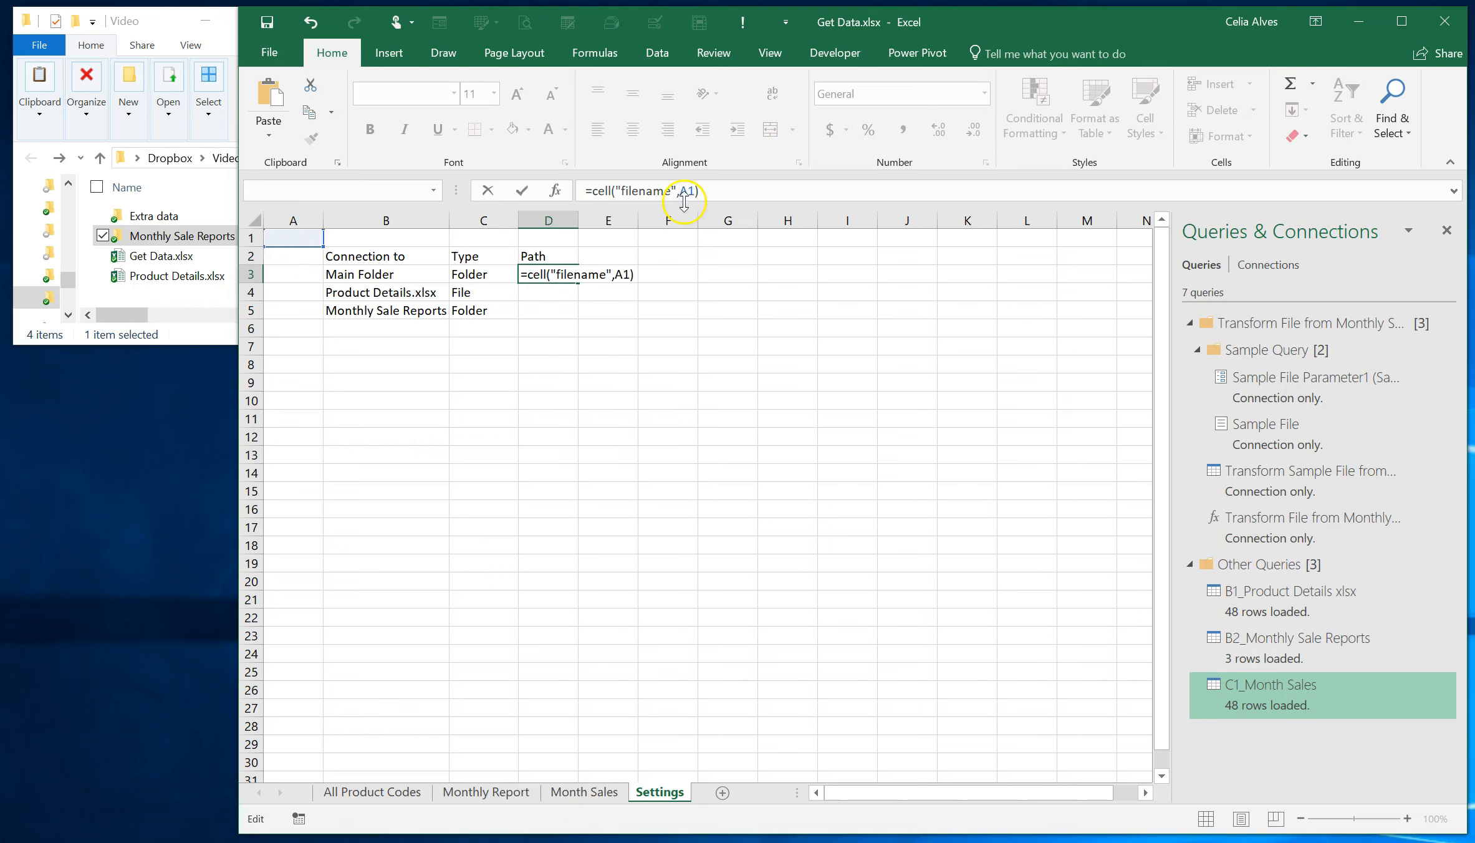
pyautogui.press('Return')
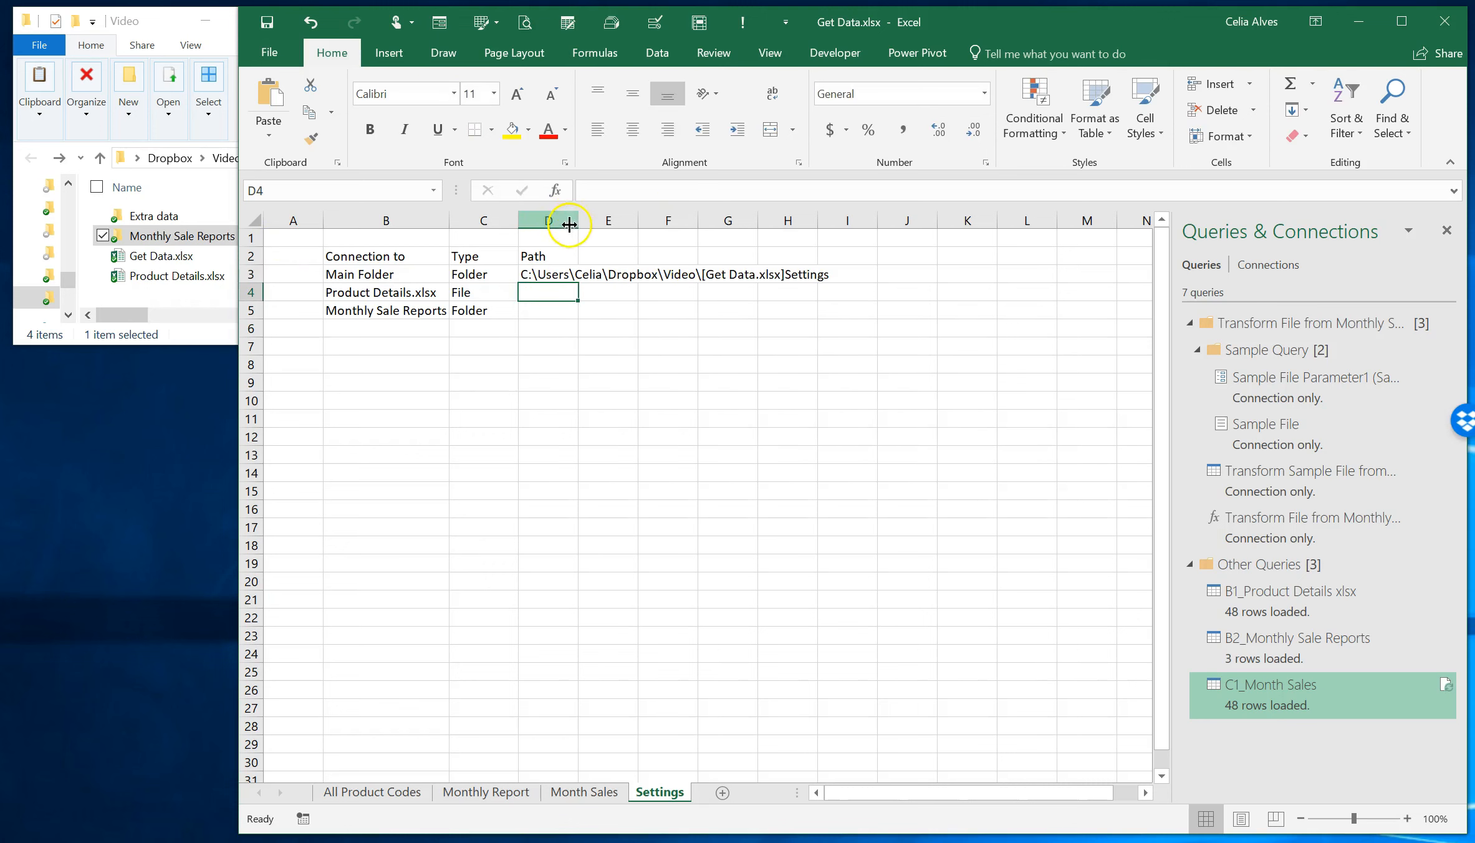
pyautogui.doubleClick(578, 221)
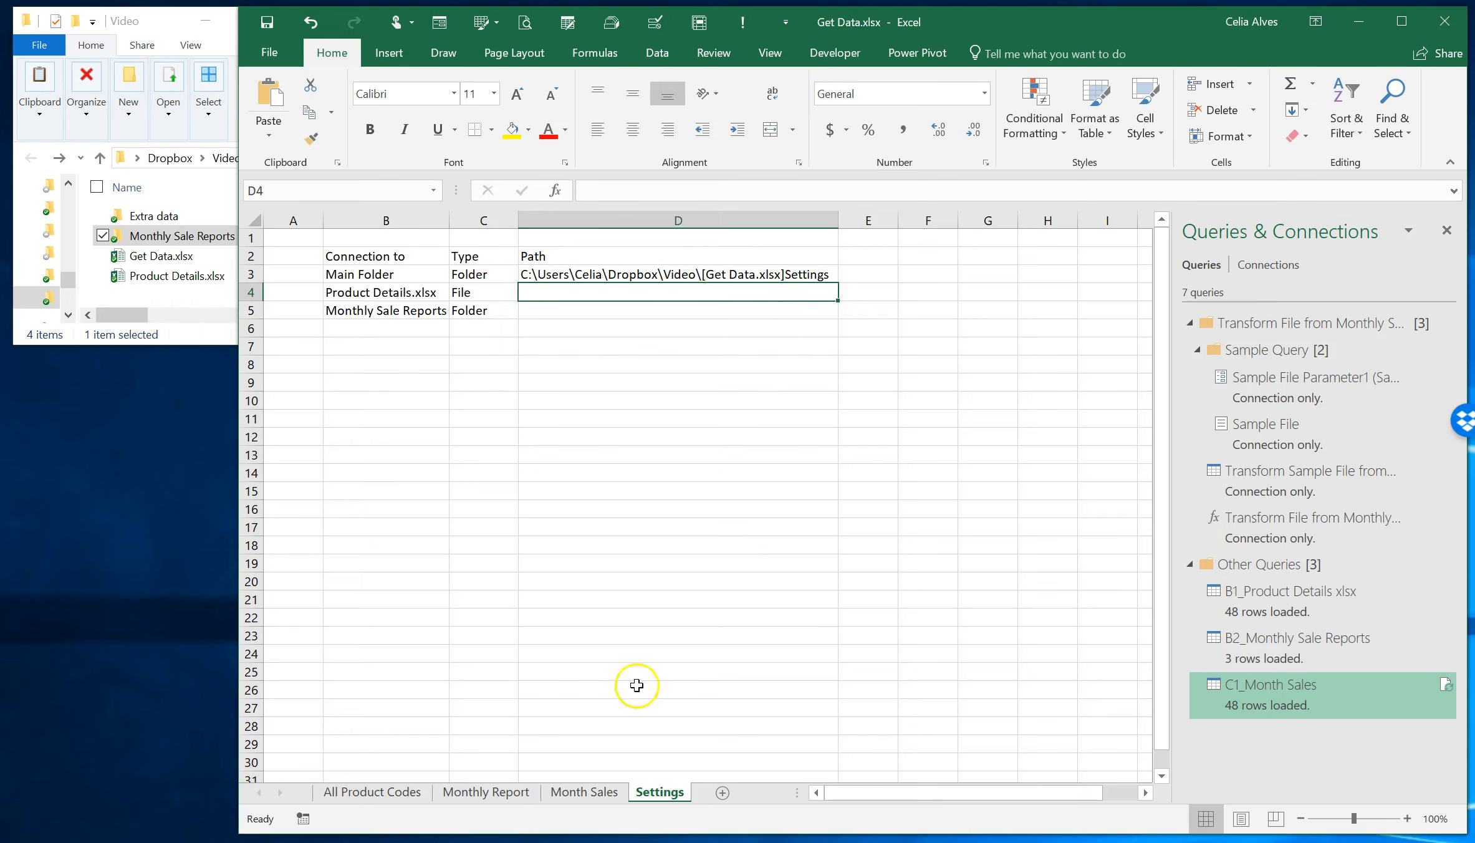
# Wrap the D3 formula in FIND to locate the opening bracket: =FIND("[",CELL("filename",A1)).
pyautogui.click(701, 273)
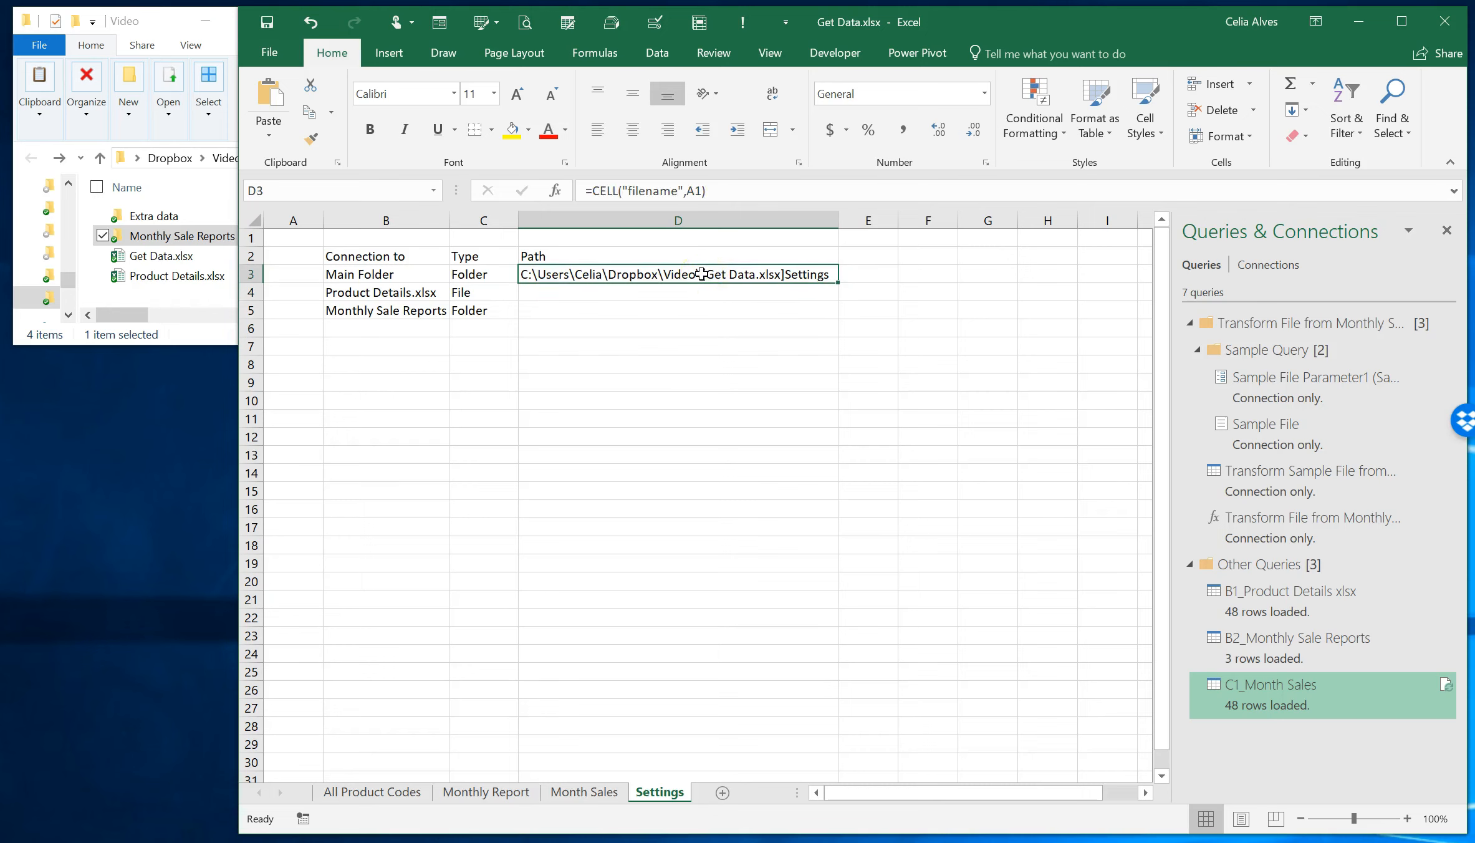
pyautogui.click(701, 274)
pyautogui.click(598, 191)
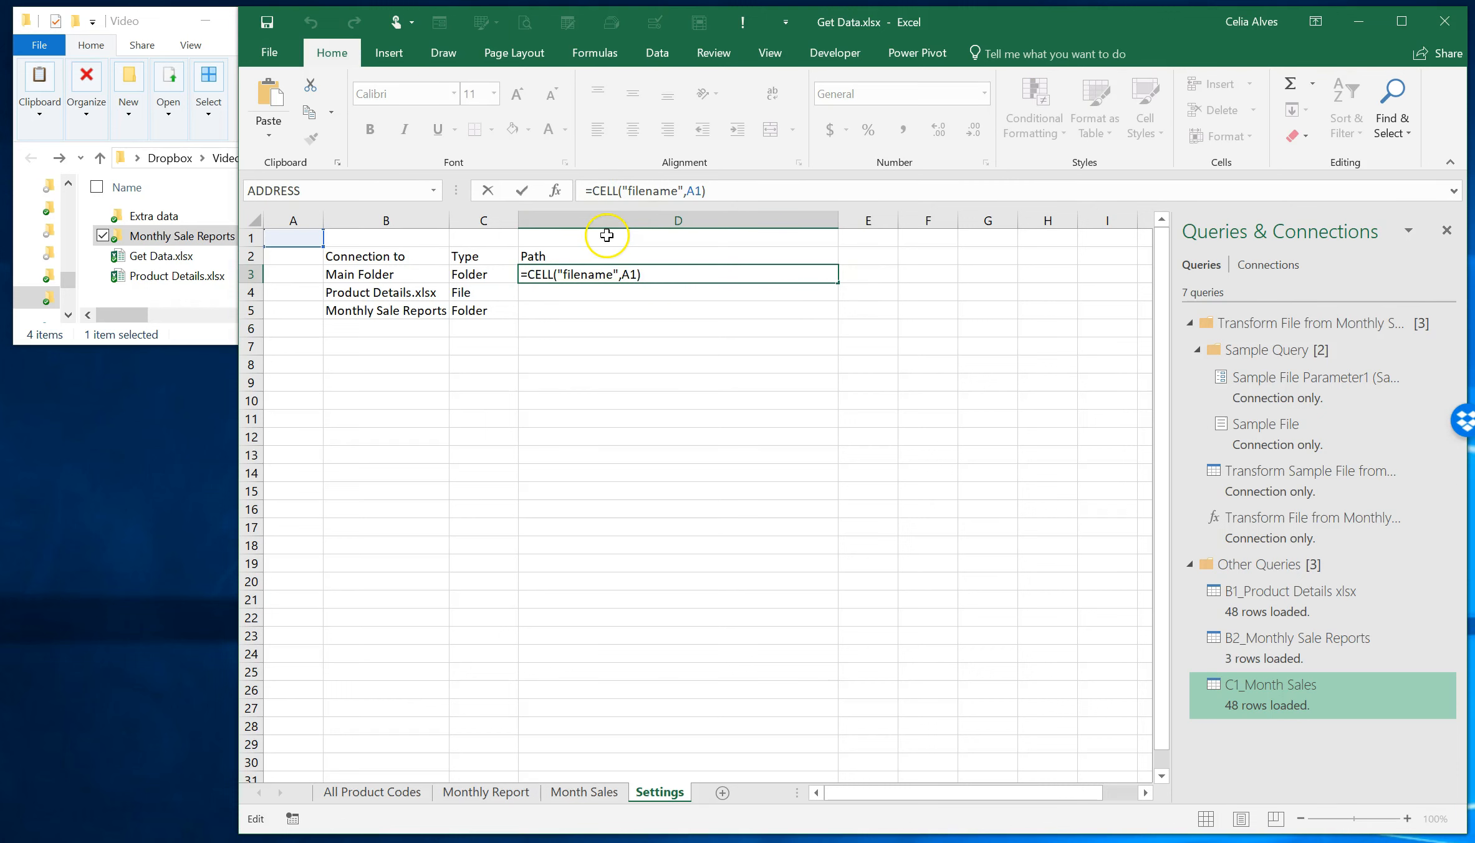
pyautogui.write('find')
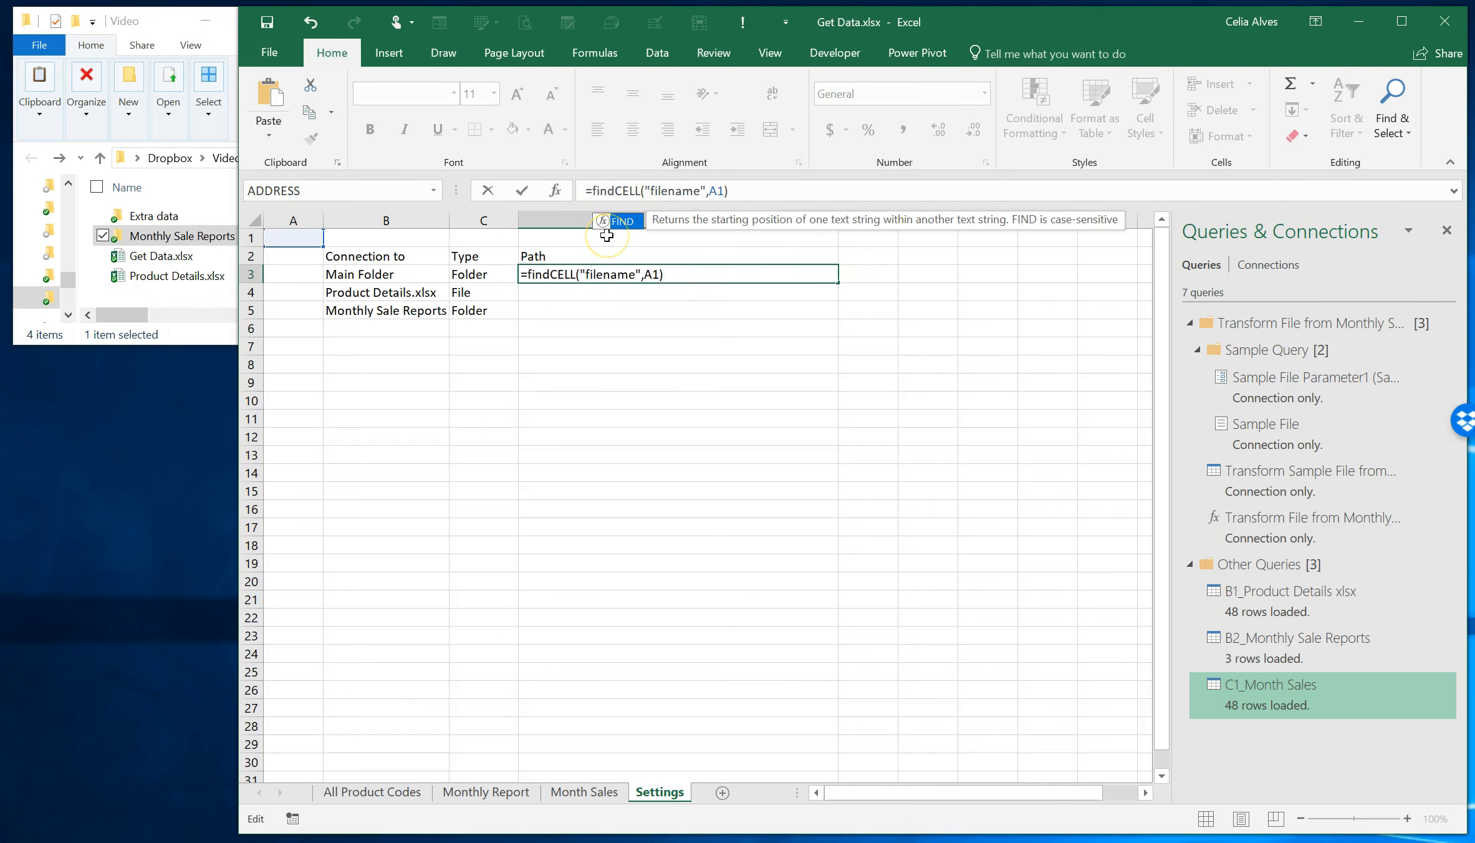
pyautogui.write('("')
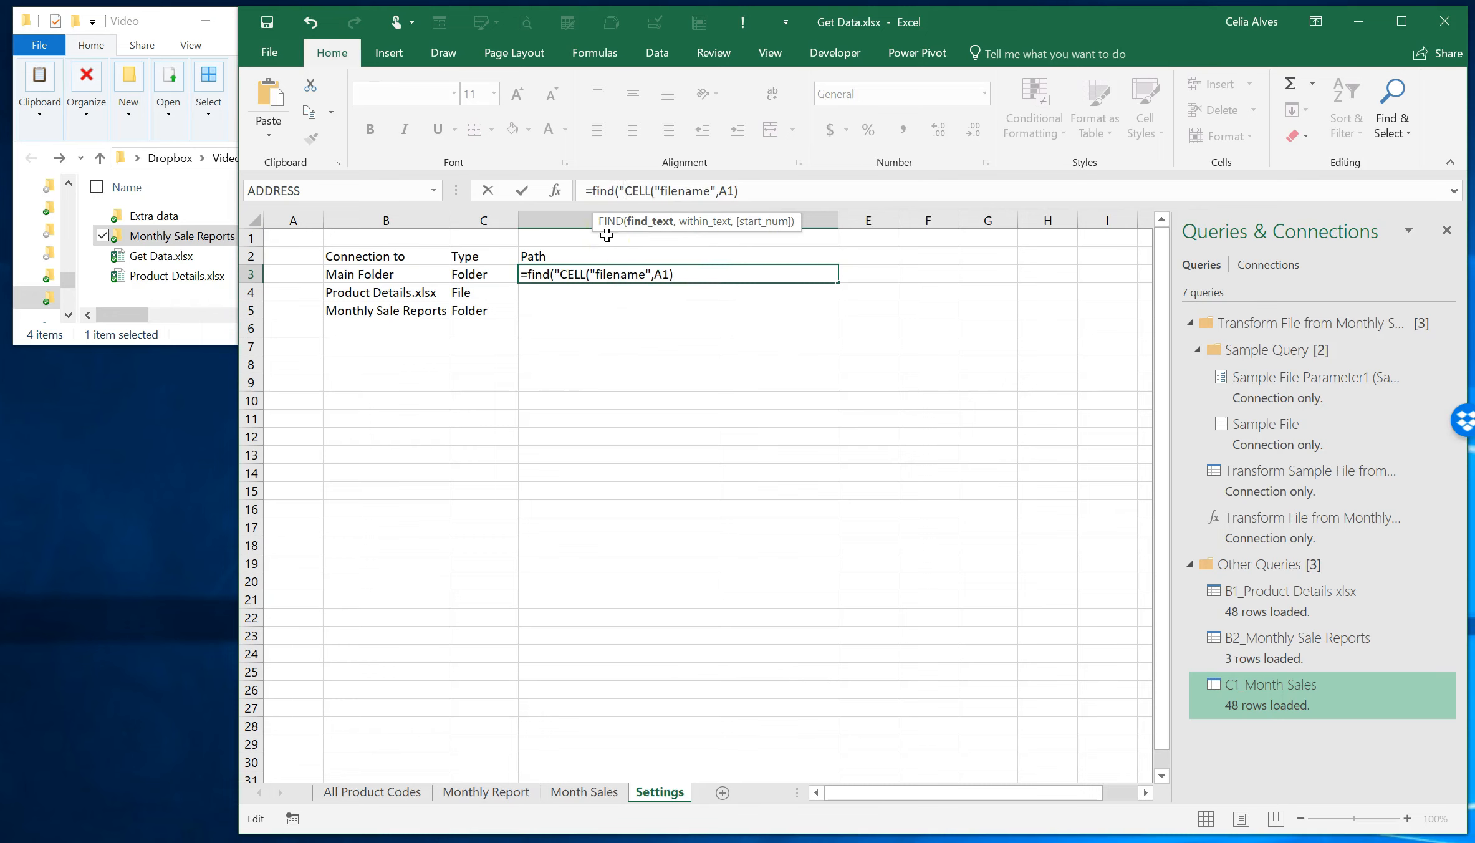
pyautogui.write('["')
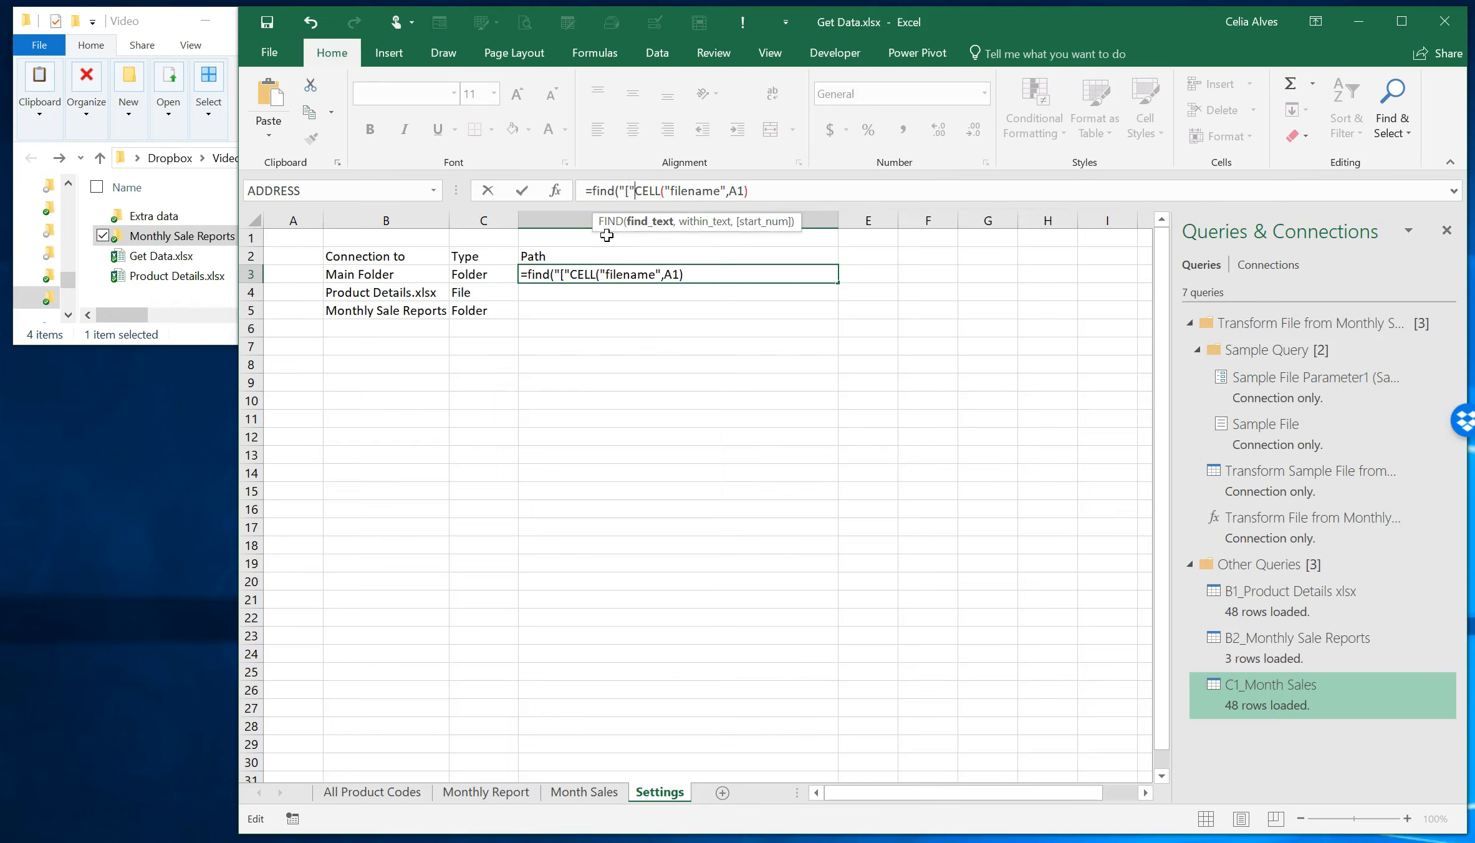
pyautogui.write(',')
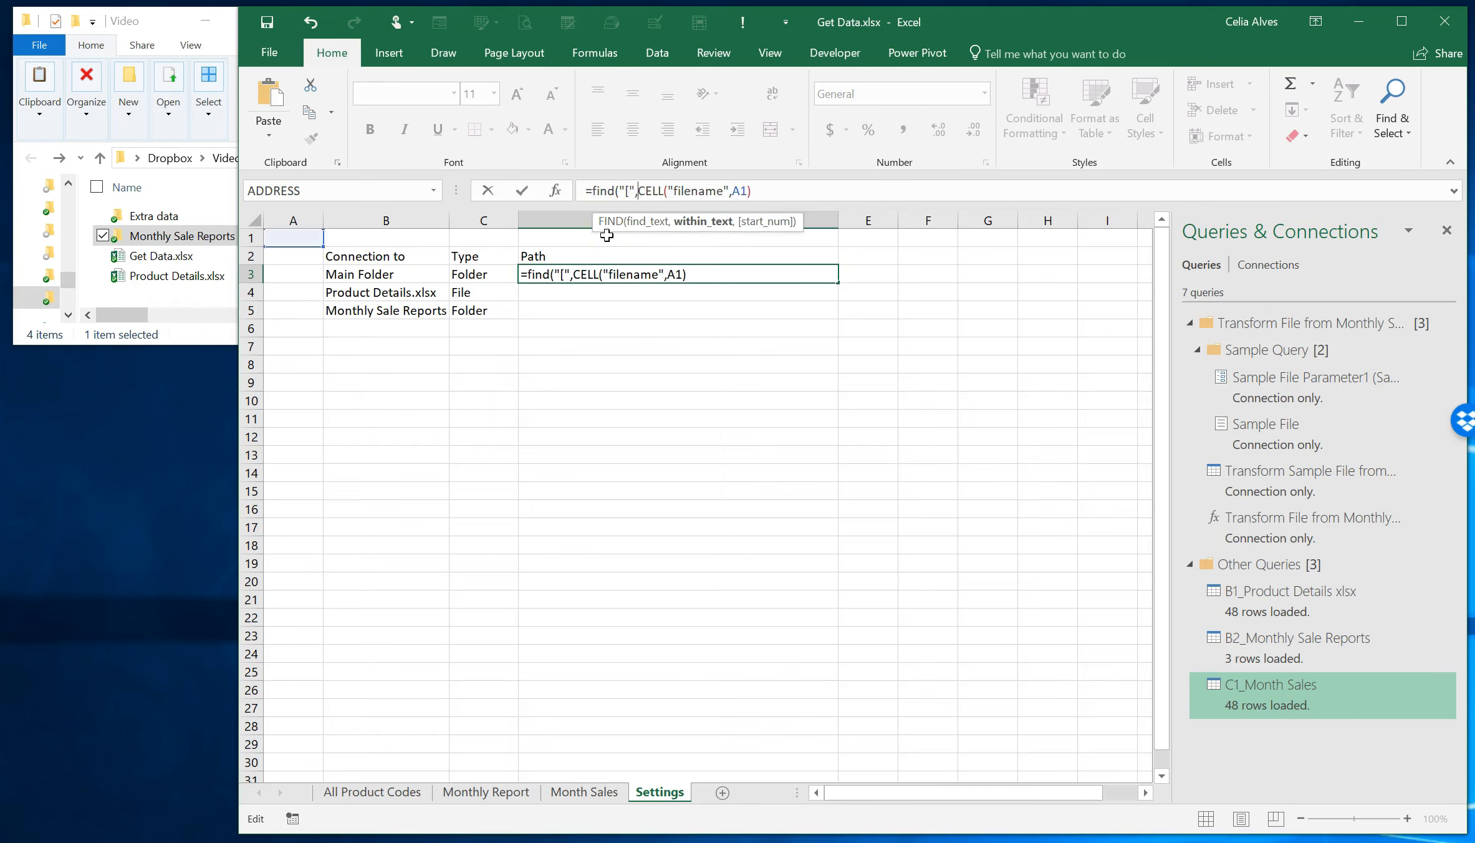
pyautogui.click(642, 190)
pyautogui.click(752, 191)
pyautogui.write(')')
pyautogui.press('Return')
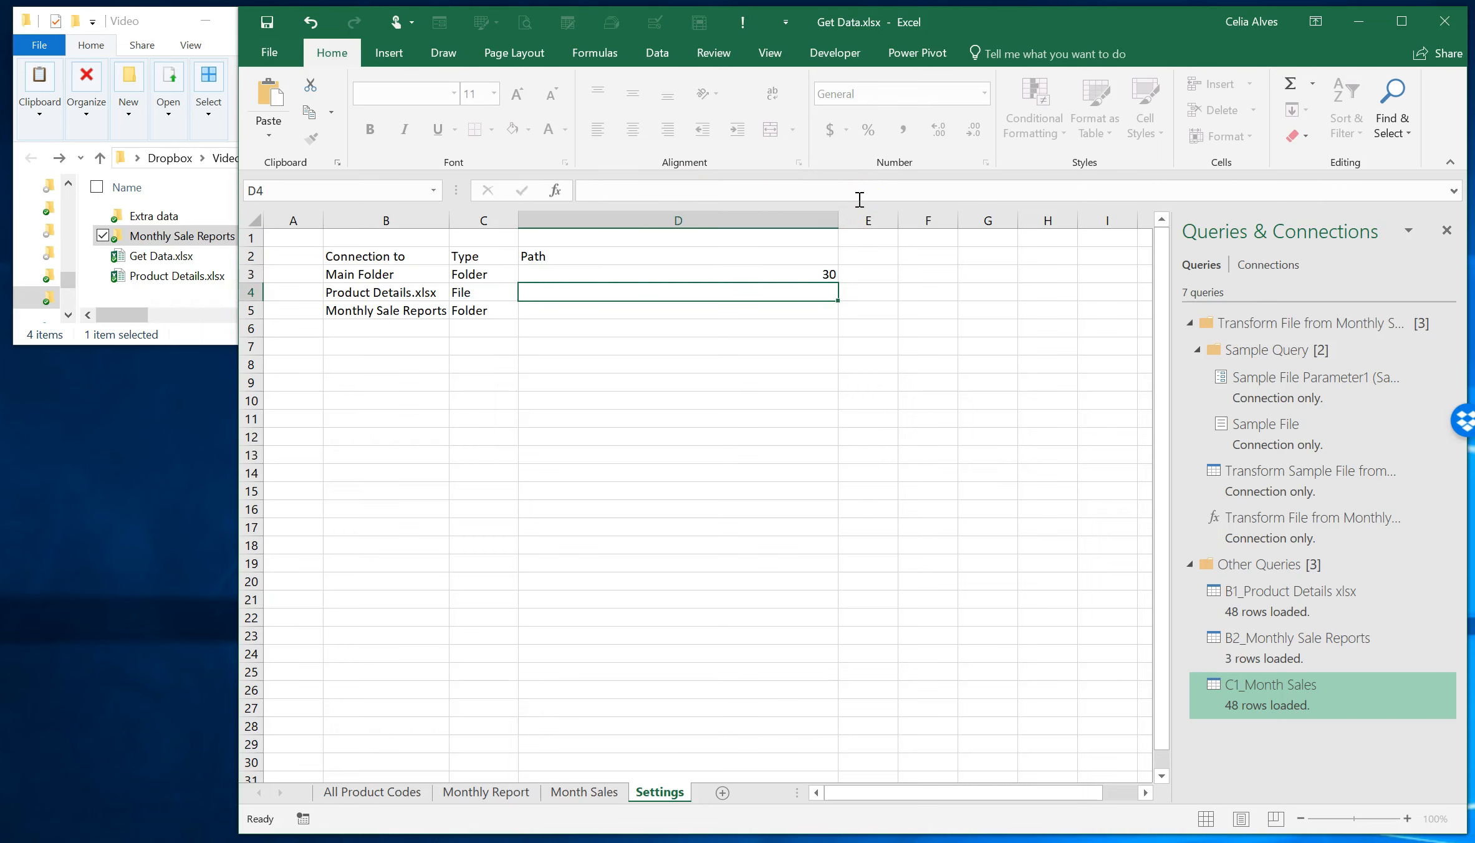
# Wrap the FIND formula in D3 in LEFT, with CELL("filename",A1) as its text and FIND as the character count.
pyautogui.click(805, 272)
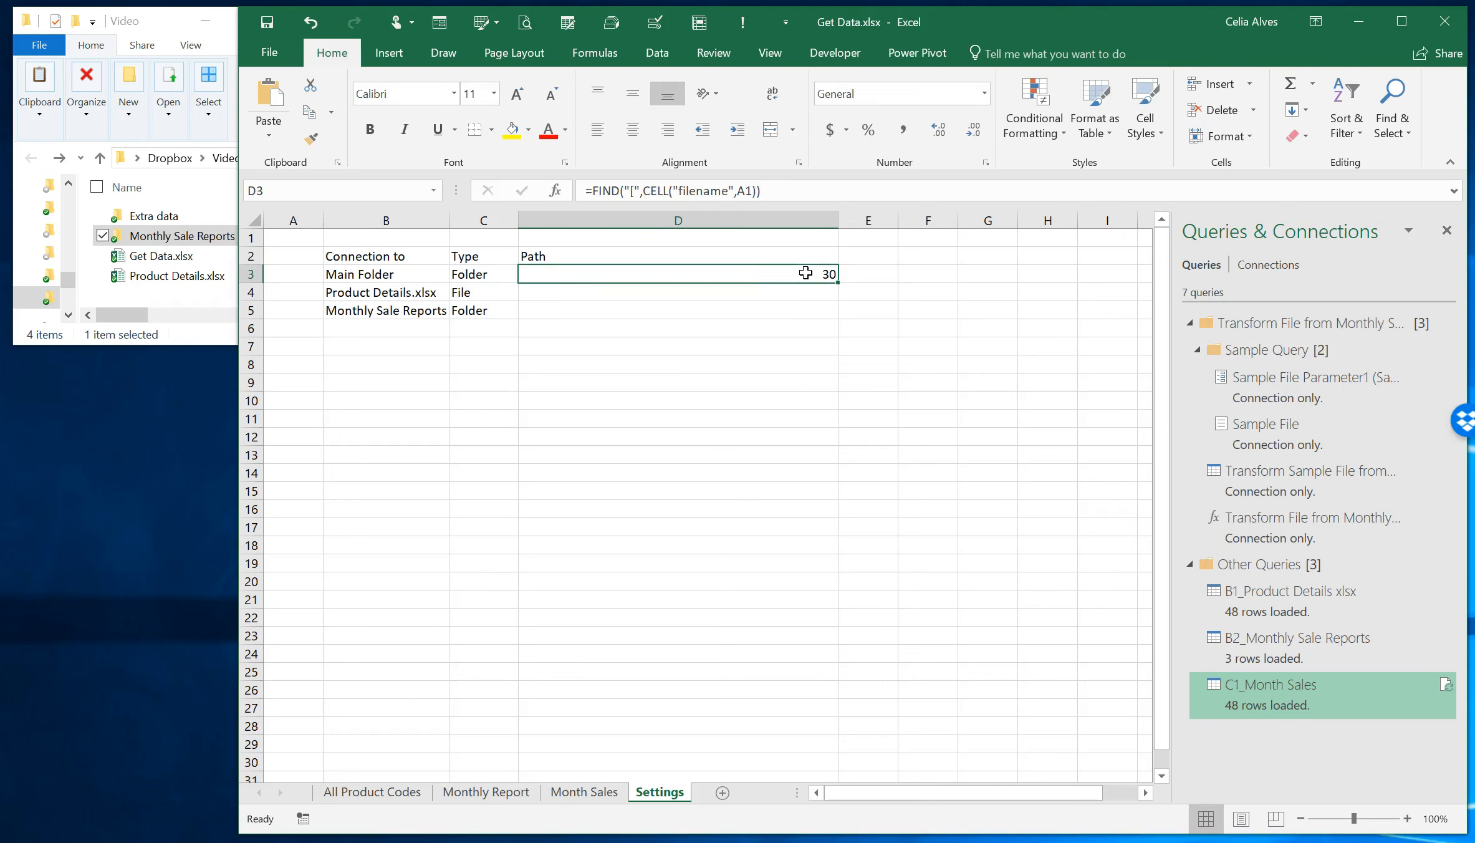
pyautogui.click(589, 191)
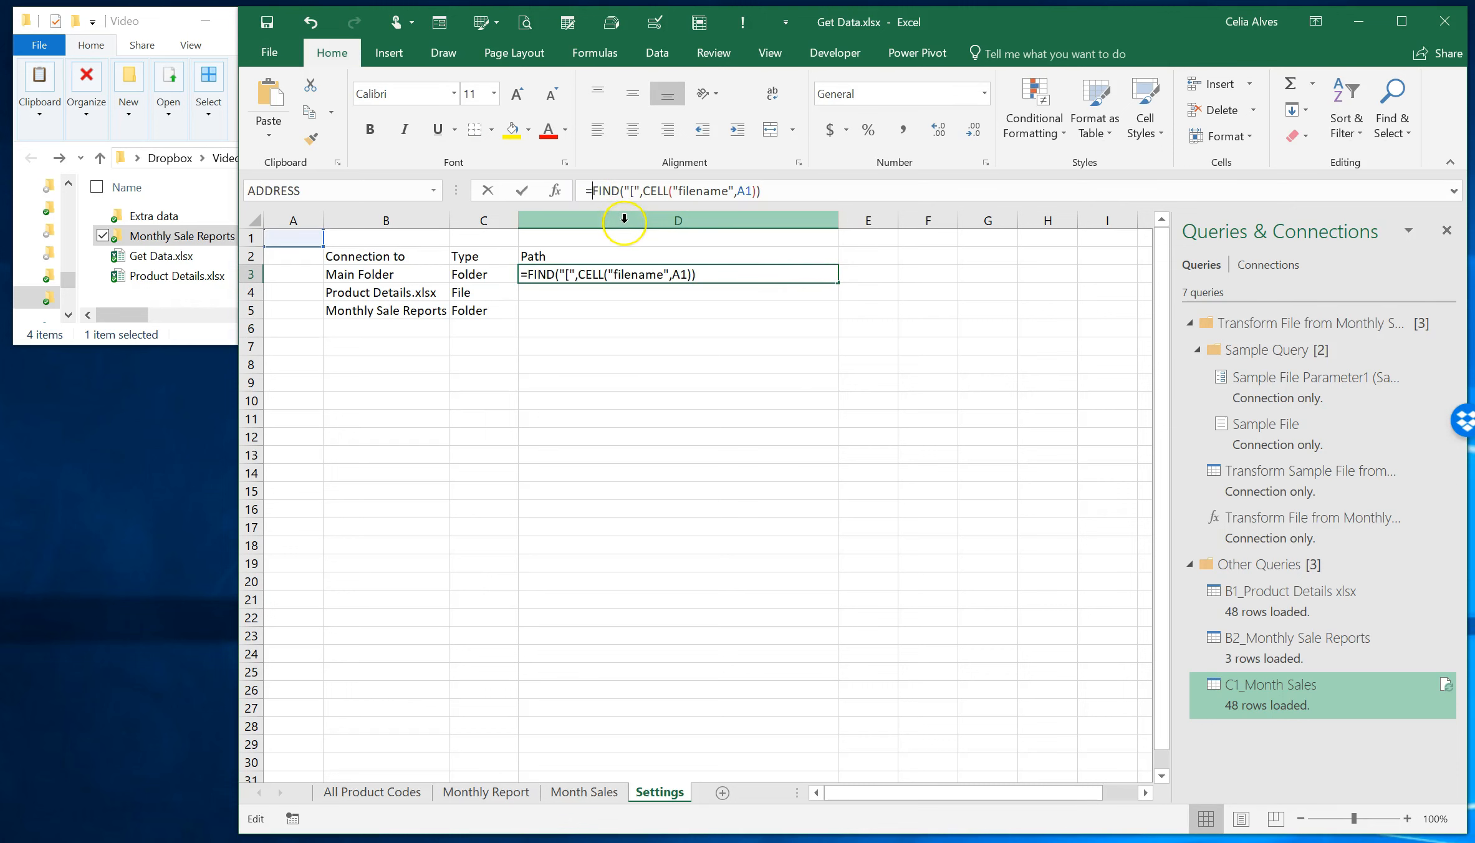
pyautogui.write('left')
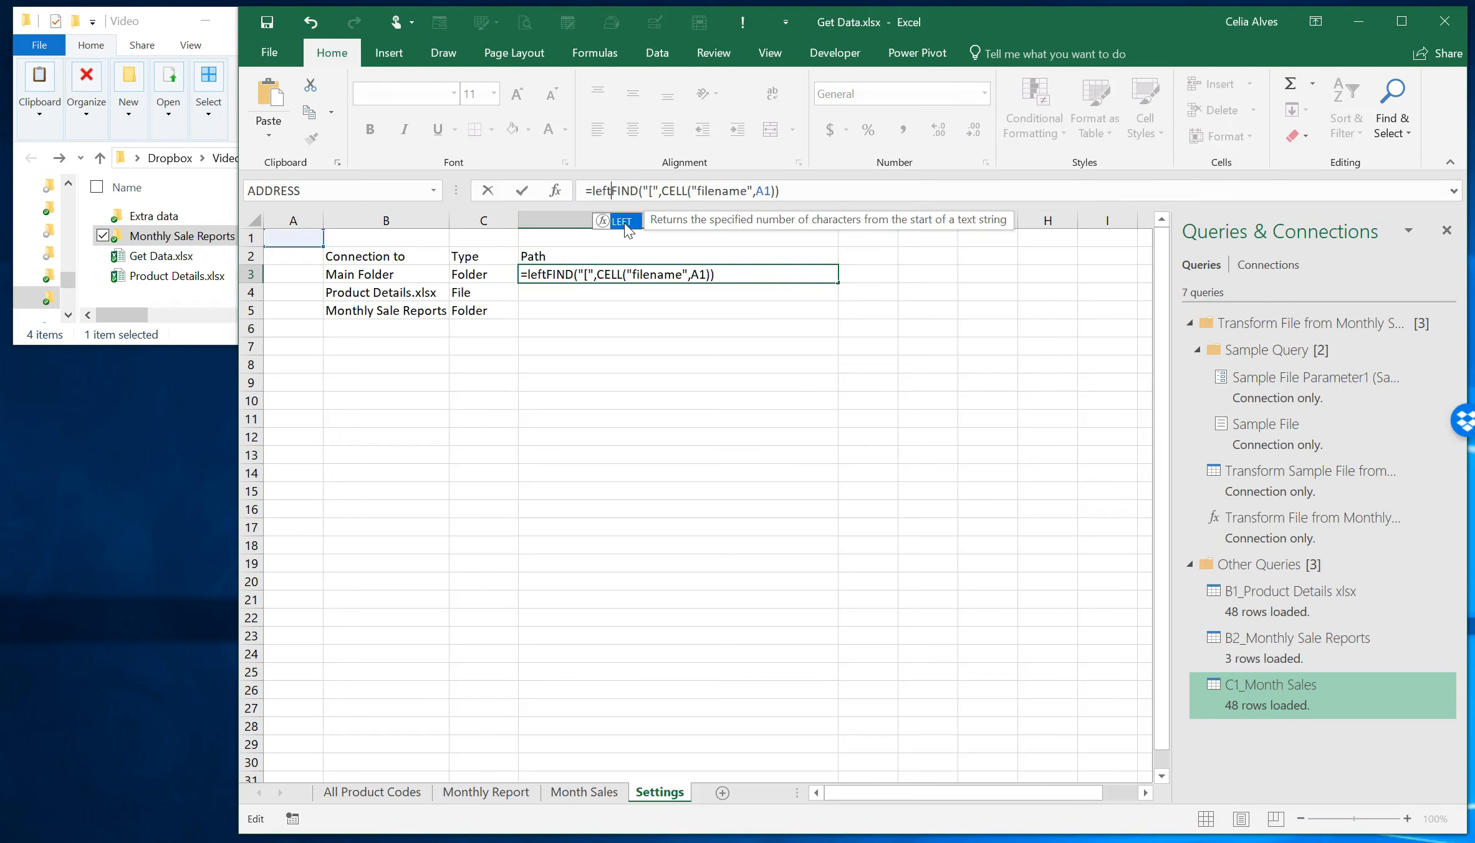
pyautogui.write('(')
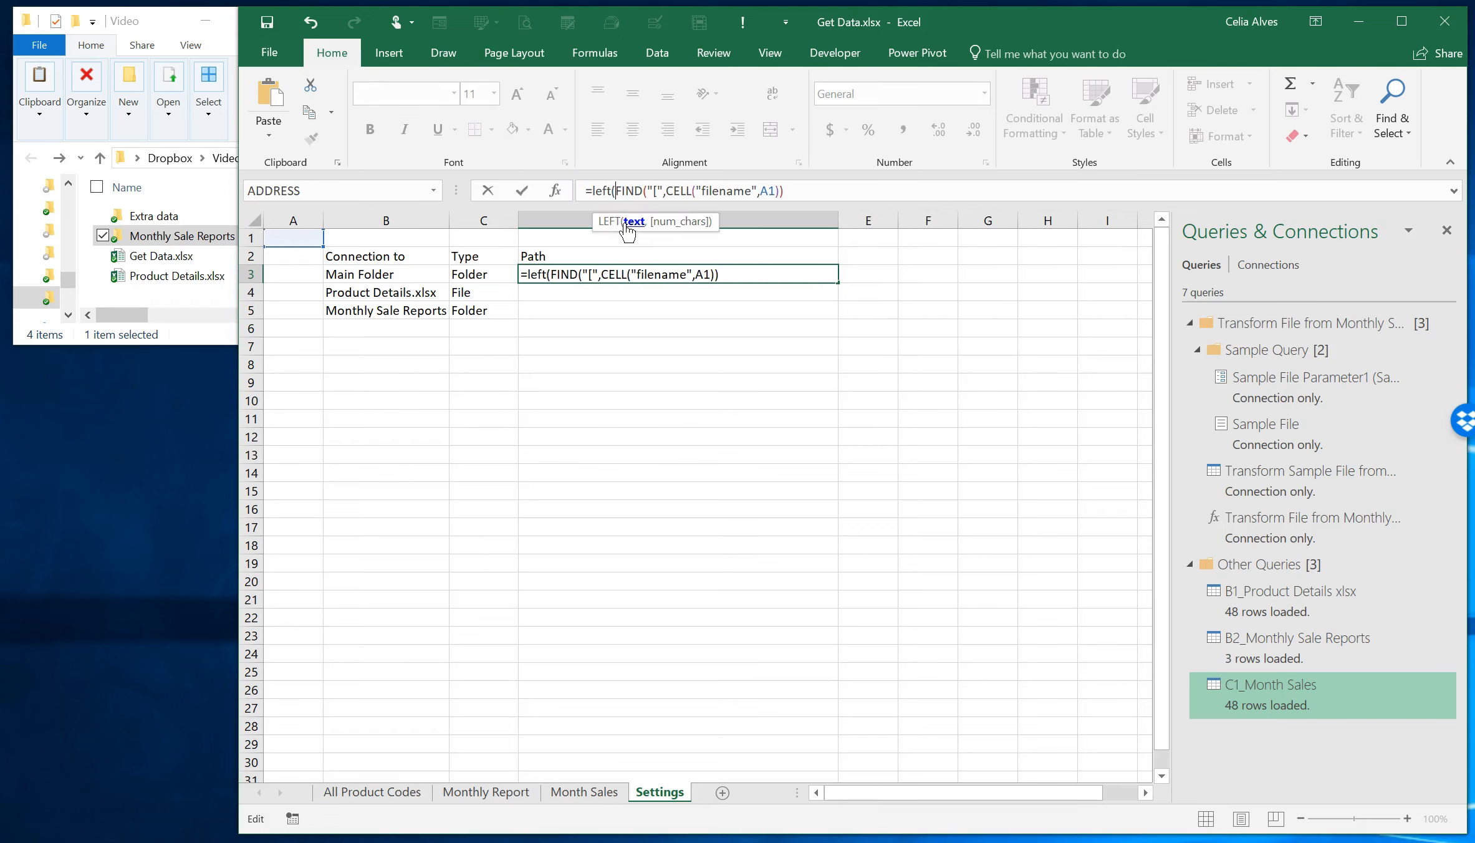
pyautogui.click(661, 191)
pyautogui.moveTo(670, 192); pyautogui.dragTo(779, 190)
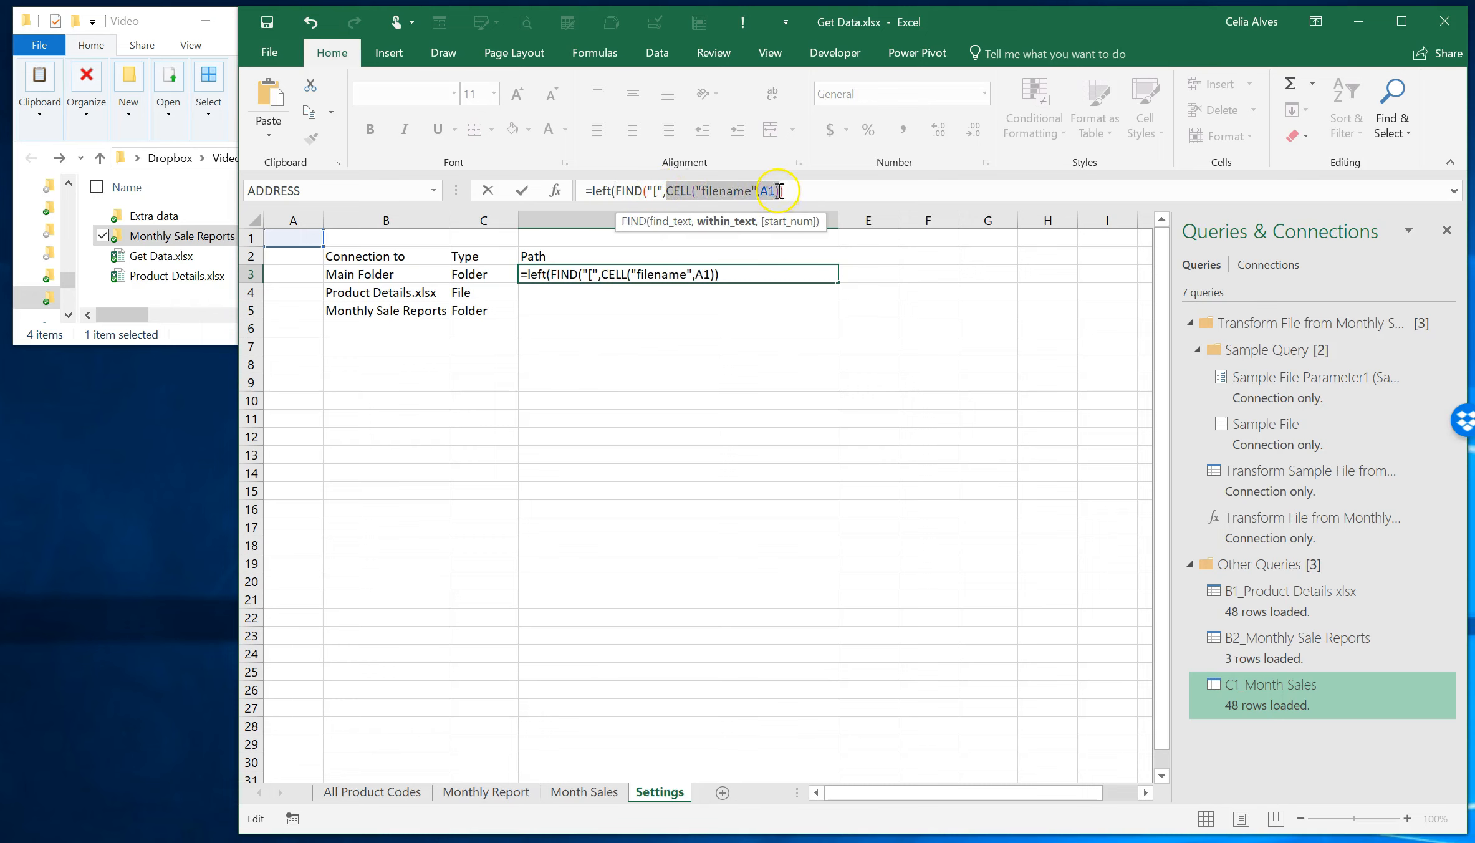
pyautogui.click(616, 190)
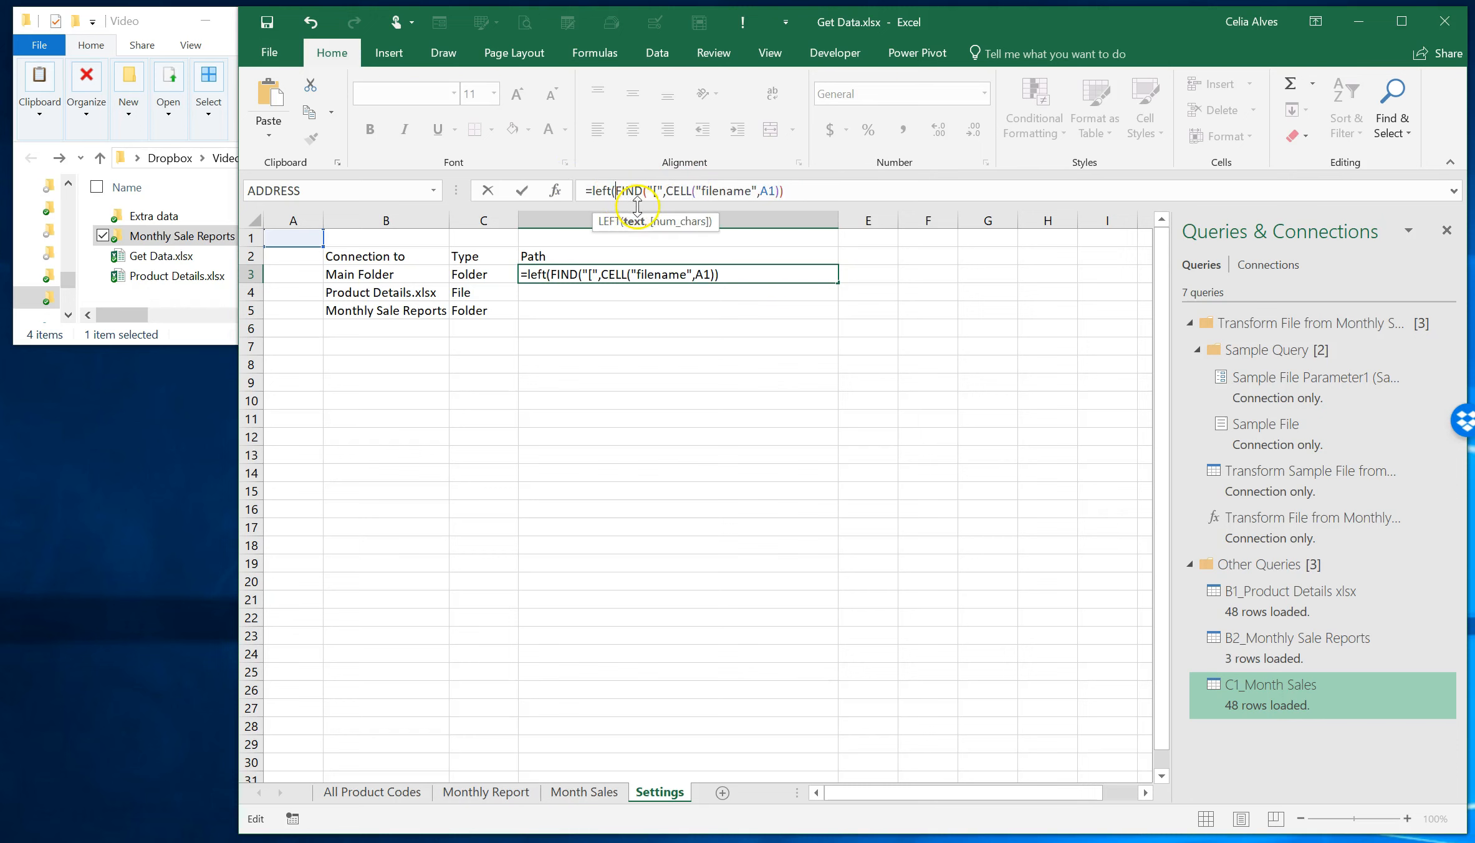
pyautogui.hotkey('ctrl', 'v')
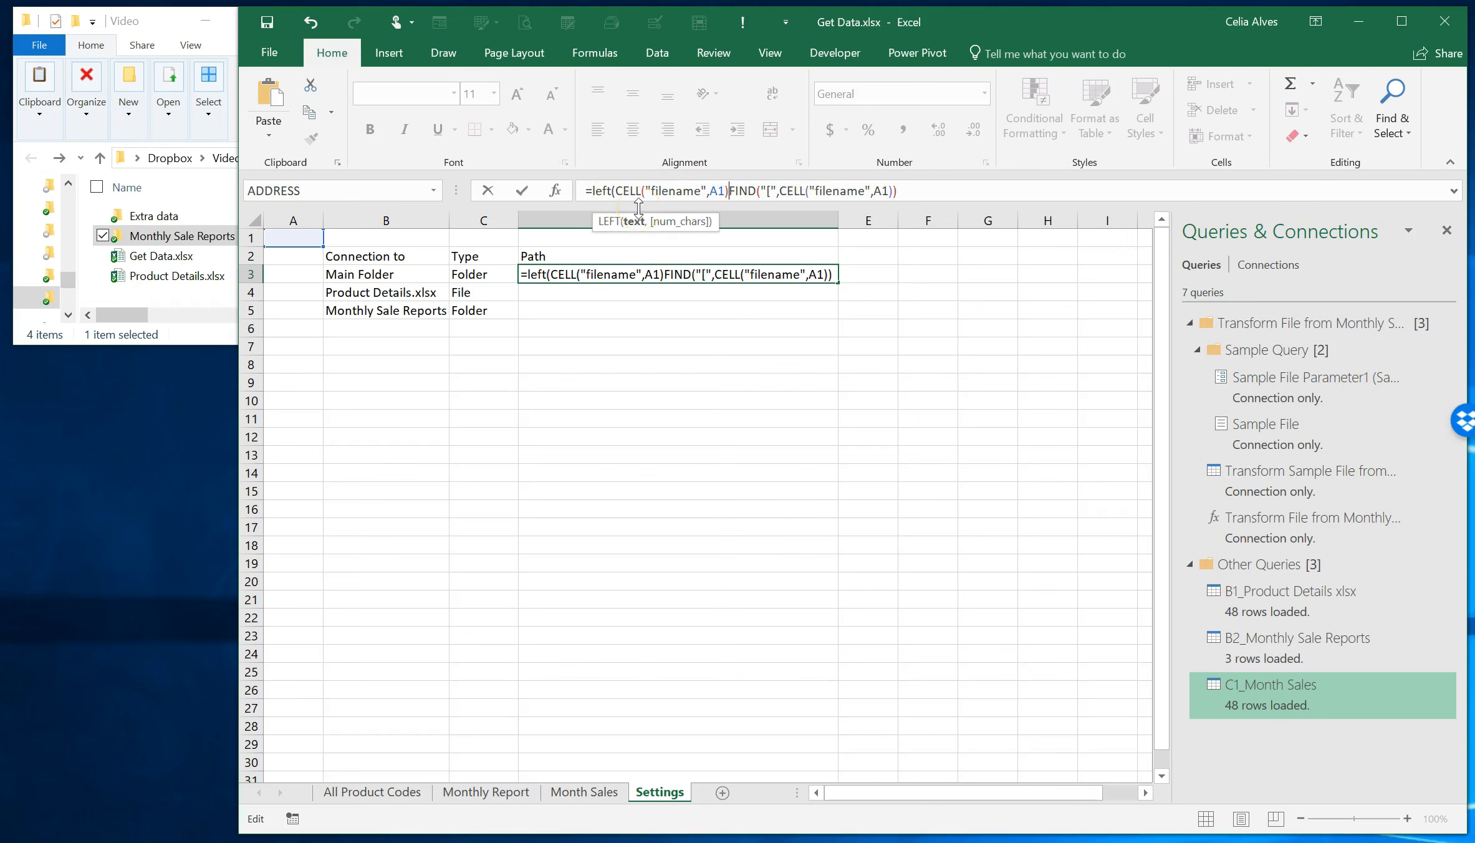
pyautogui.write(',')
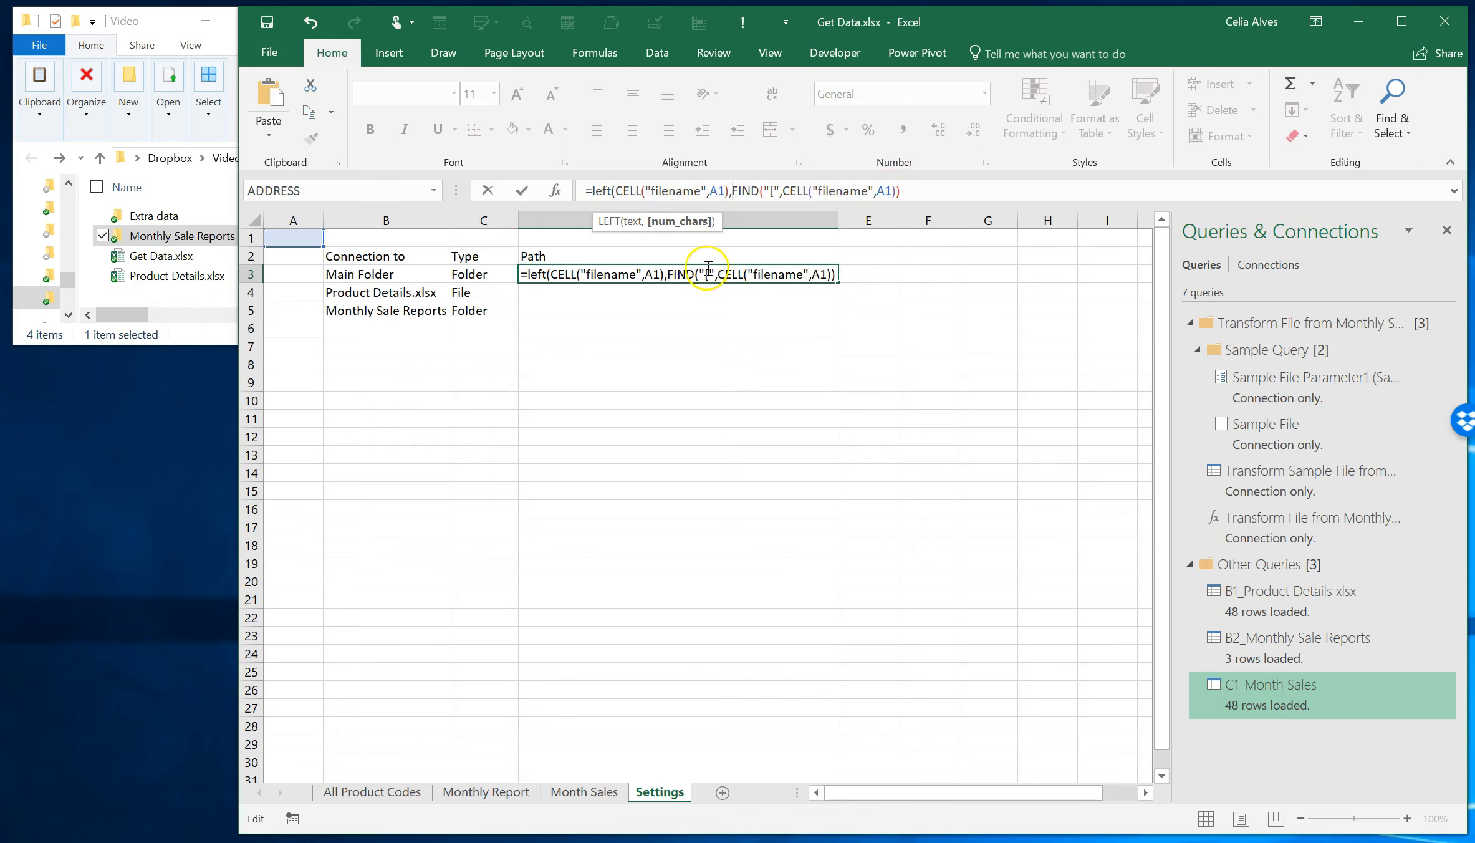
# Subtract 1 from the FIND result in D3 and complete the formula as =LEFT(CELL("filename",A1),FIND("[",CELL("filename",A1))-1).
pyautogui.click(898, 190)
pyautogui.write('-1')
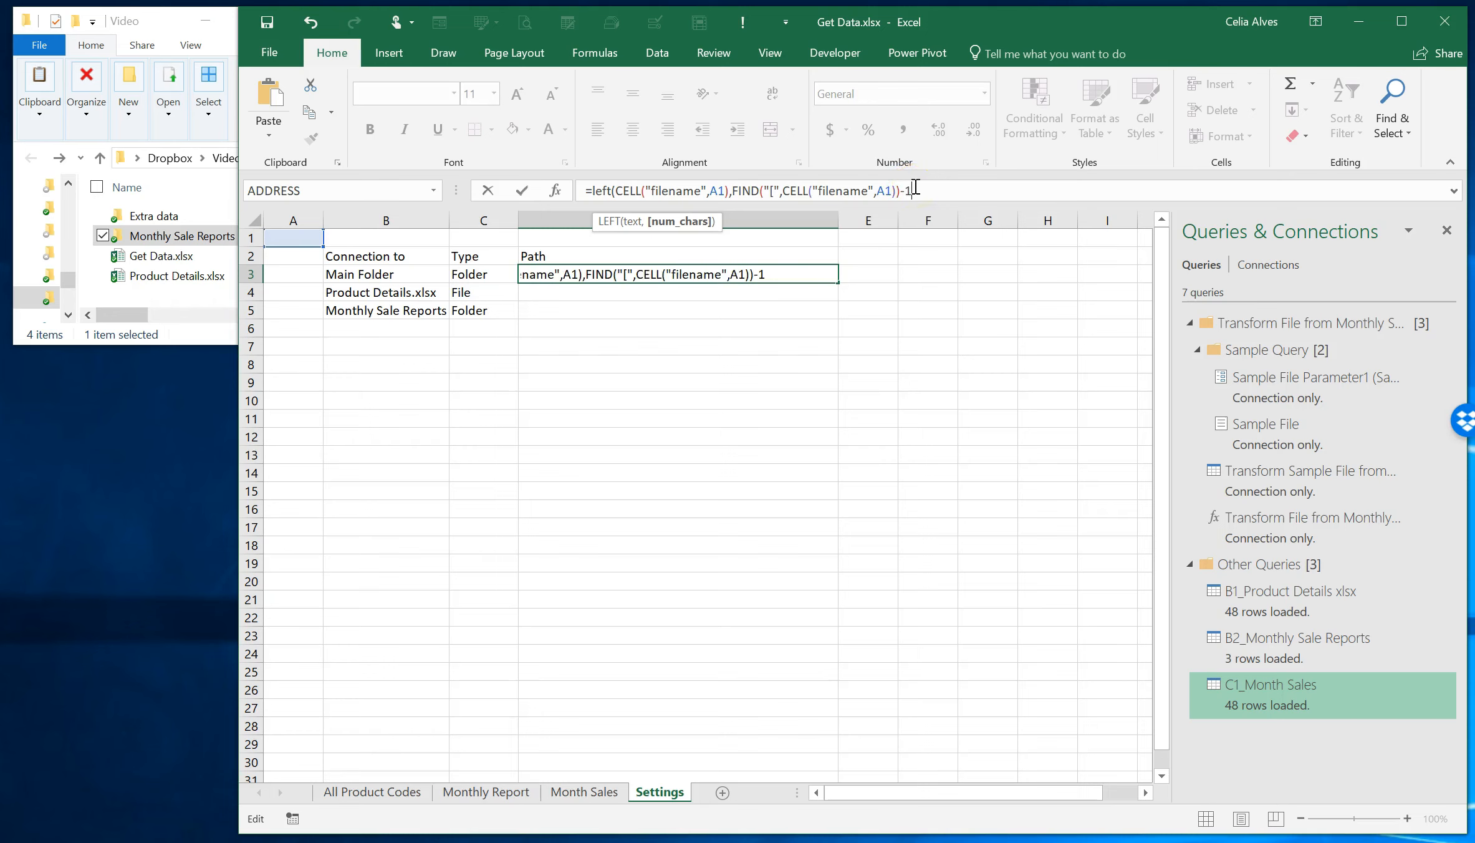
pyautogui.write(')')
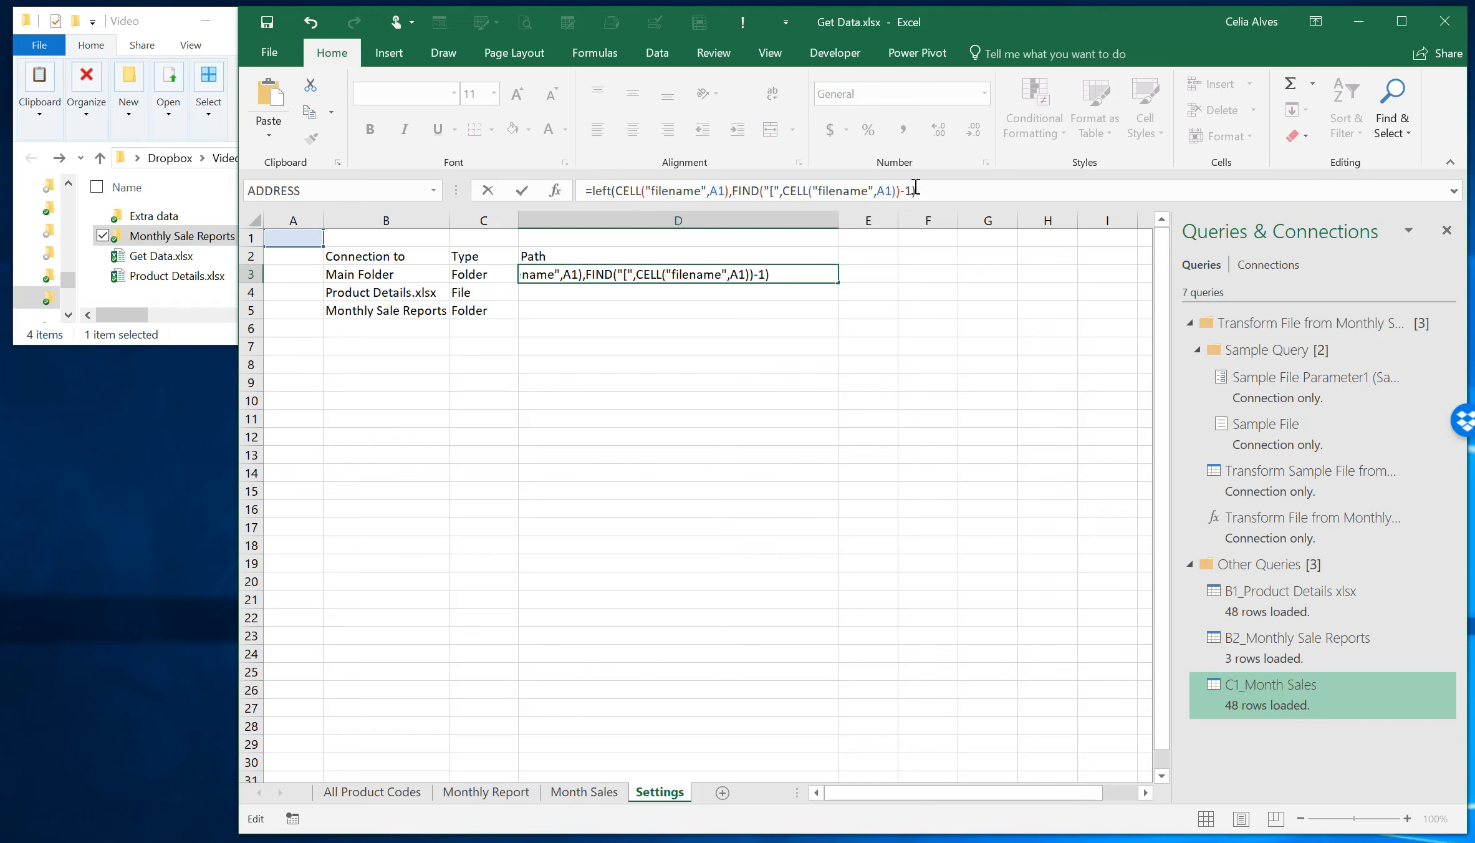
pyautogui.press('Return')
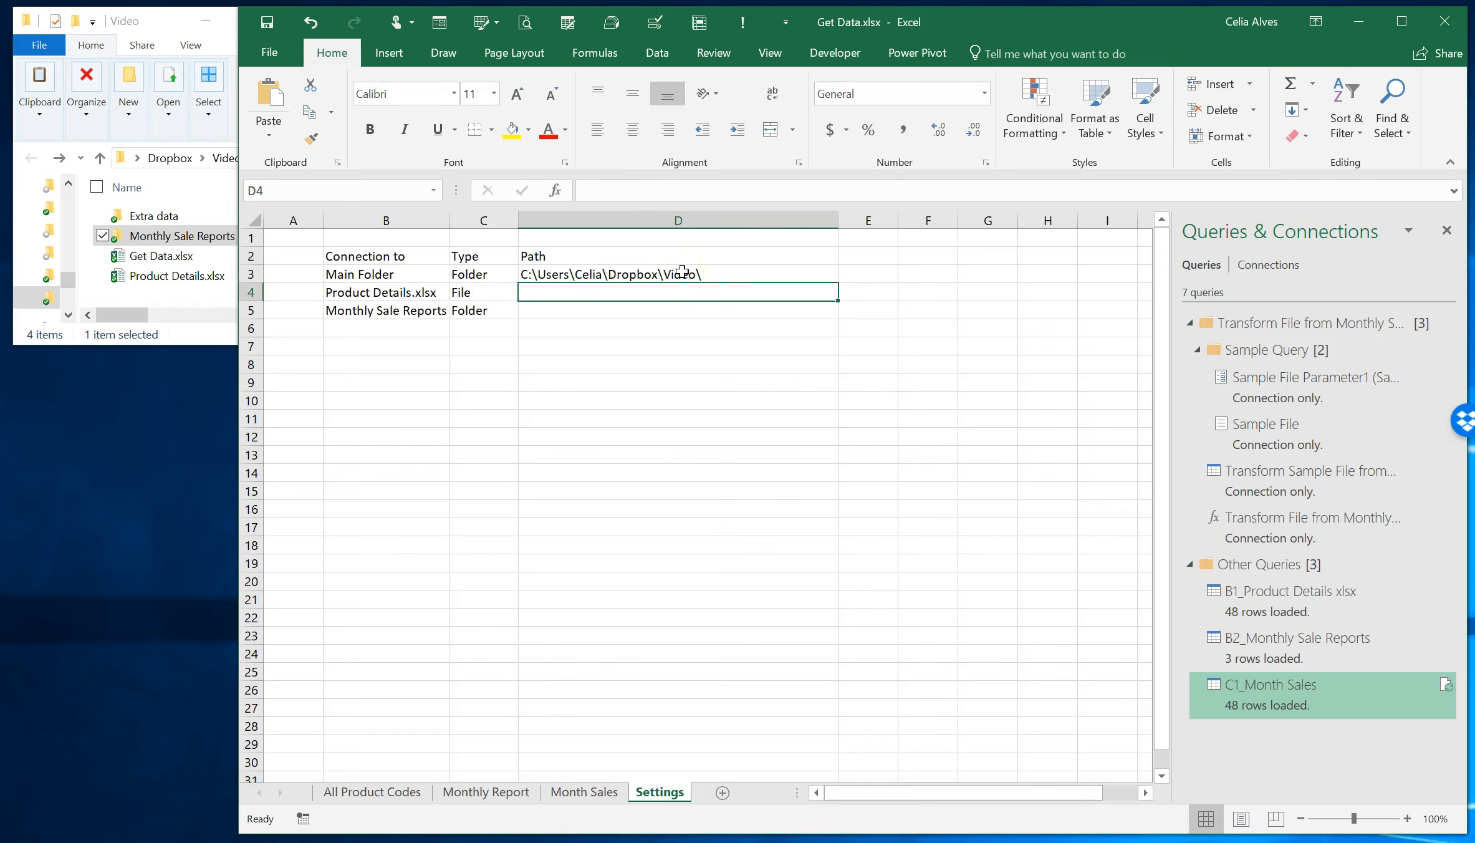
# Check the path in D3 against the full address of the Video folder in File Explorer, and return to the workbook.
pyautogui.click(187, 18)
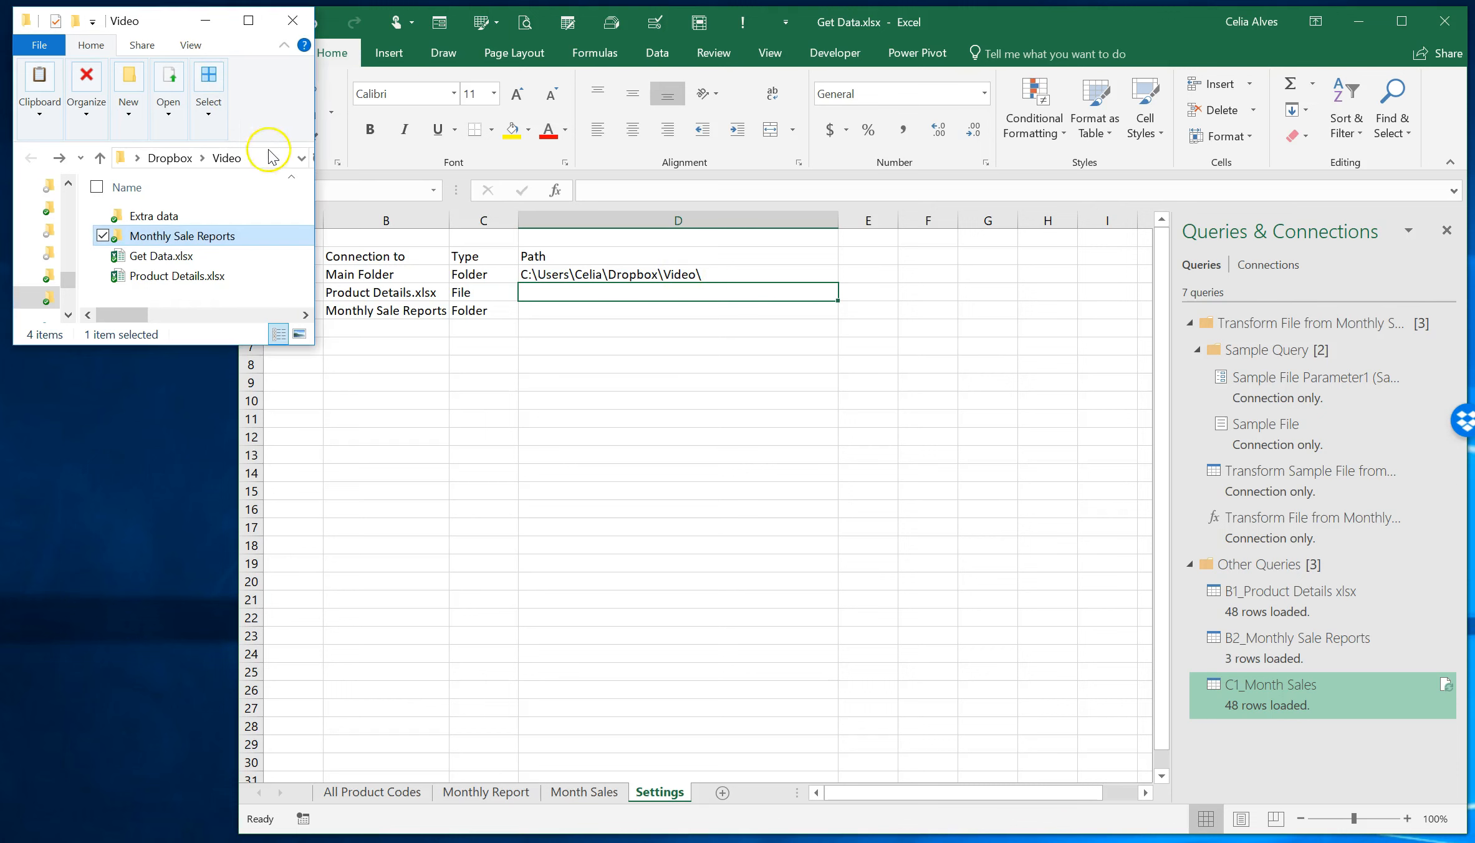
pyautogui.click(272, 157)
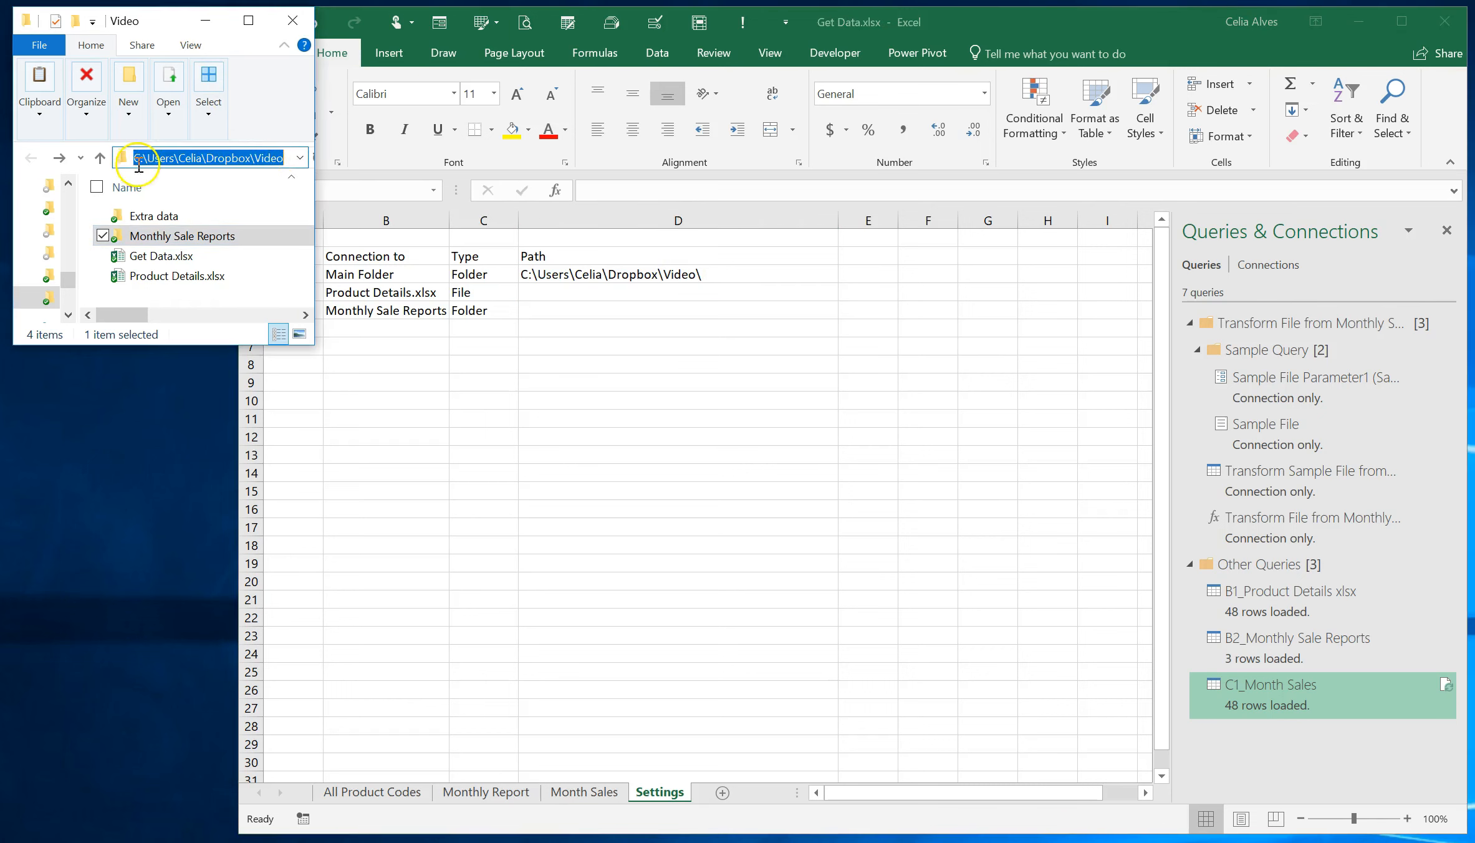
pyautogui.click(618, 412)
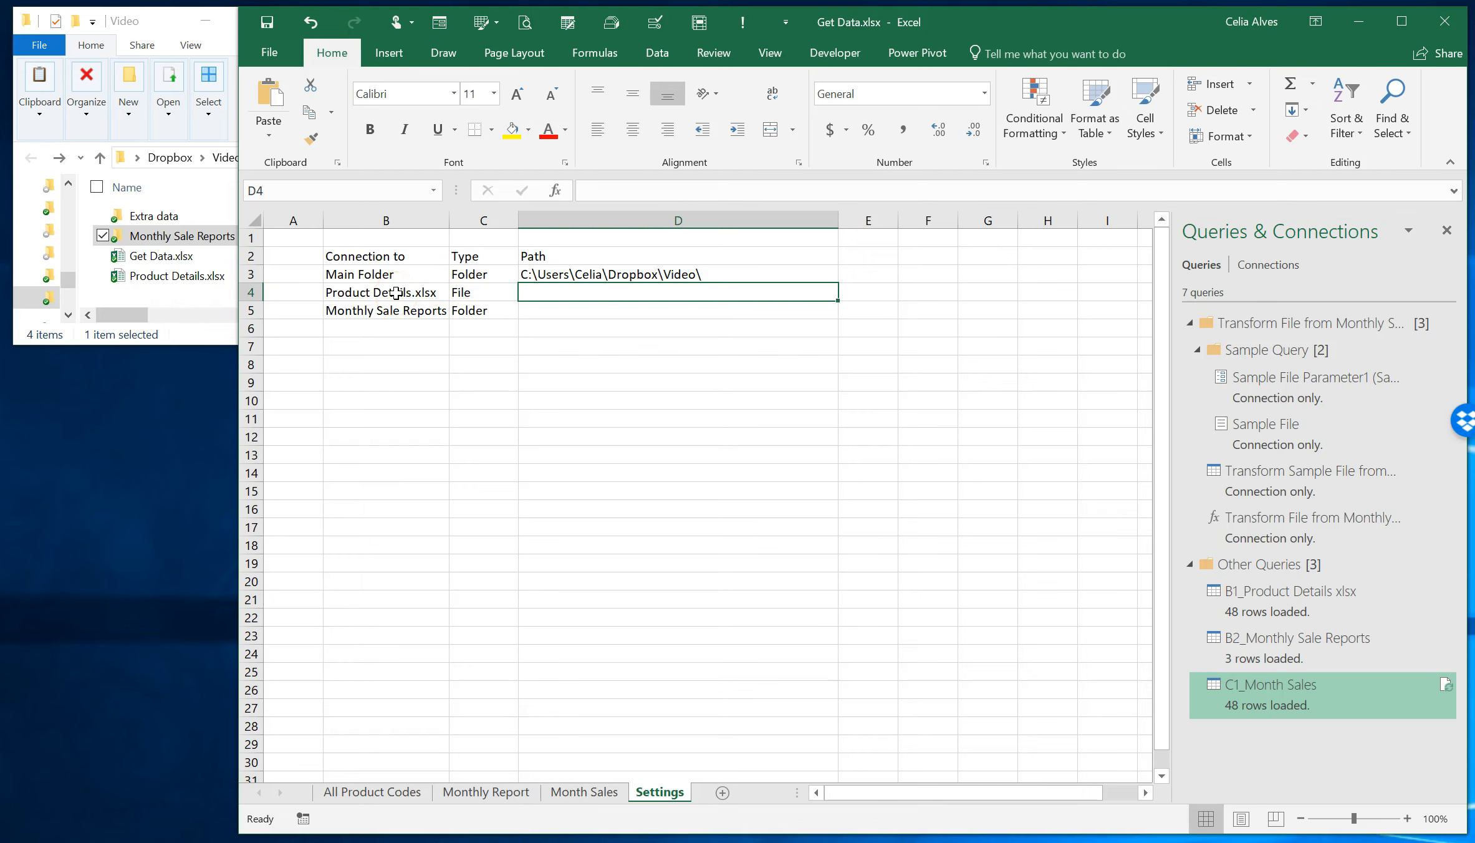
# Build the Product Details.xlsx path in D4 with the formula =$D$3&B4, keeping the main folder reference absolute.
pyautogui.write('=')
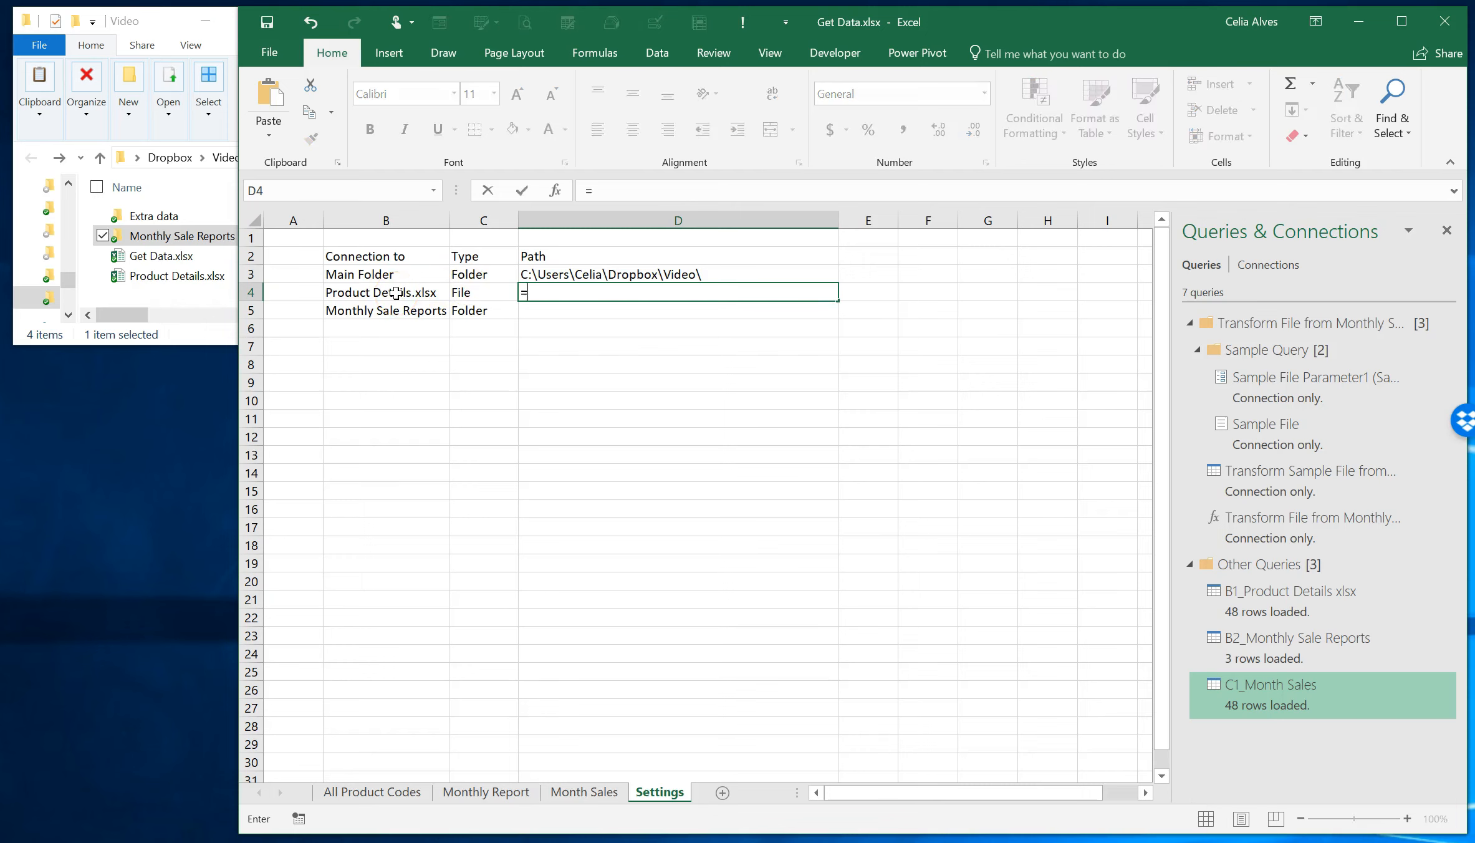
pyautogui.click(676, 272)
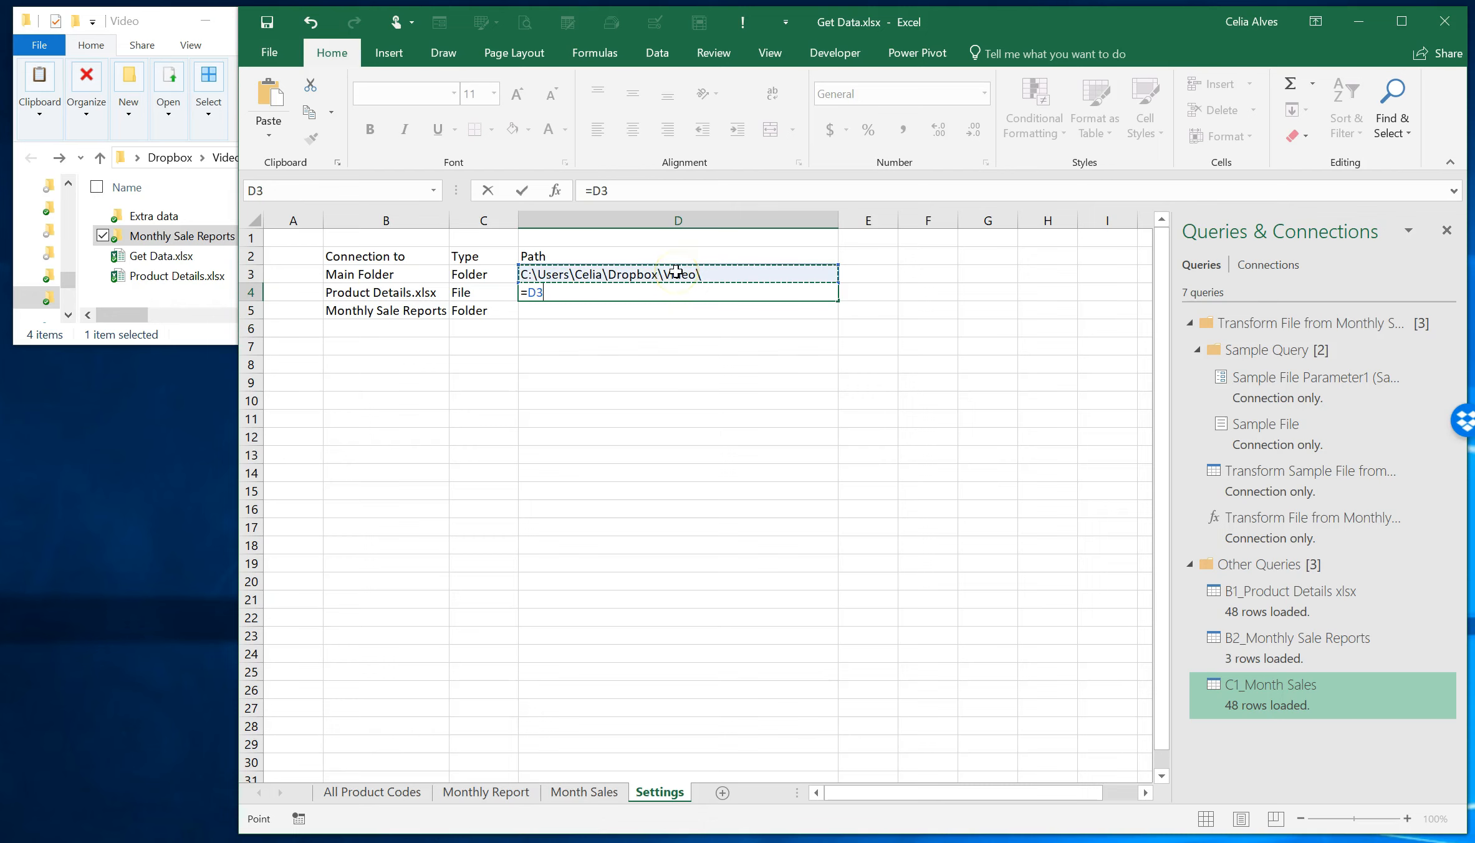
pyautogui.write('&')
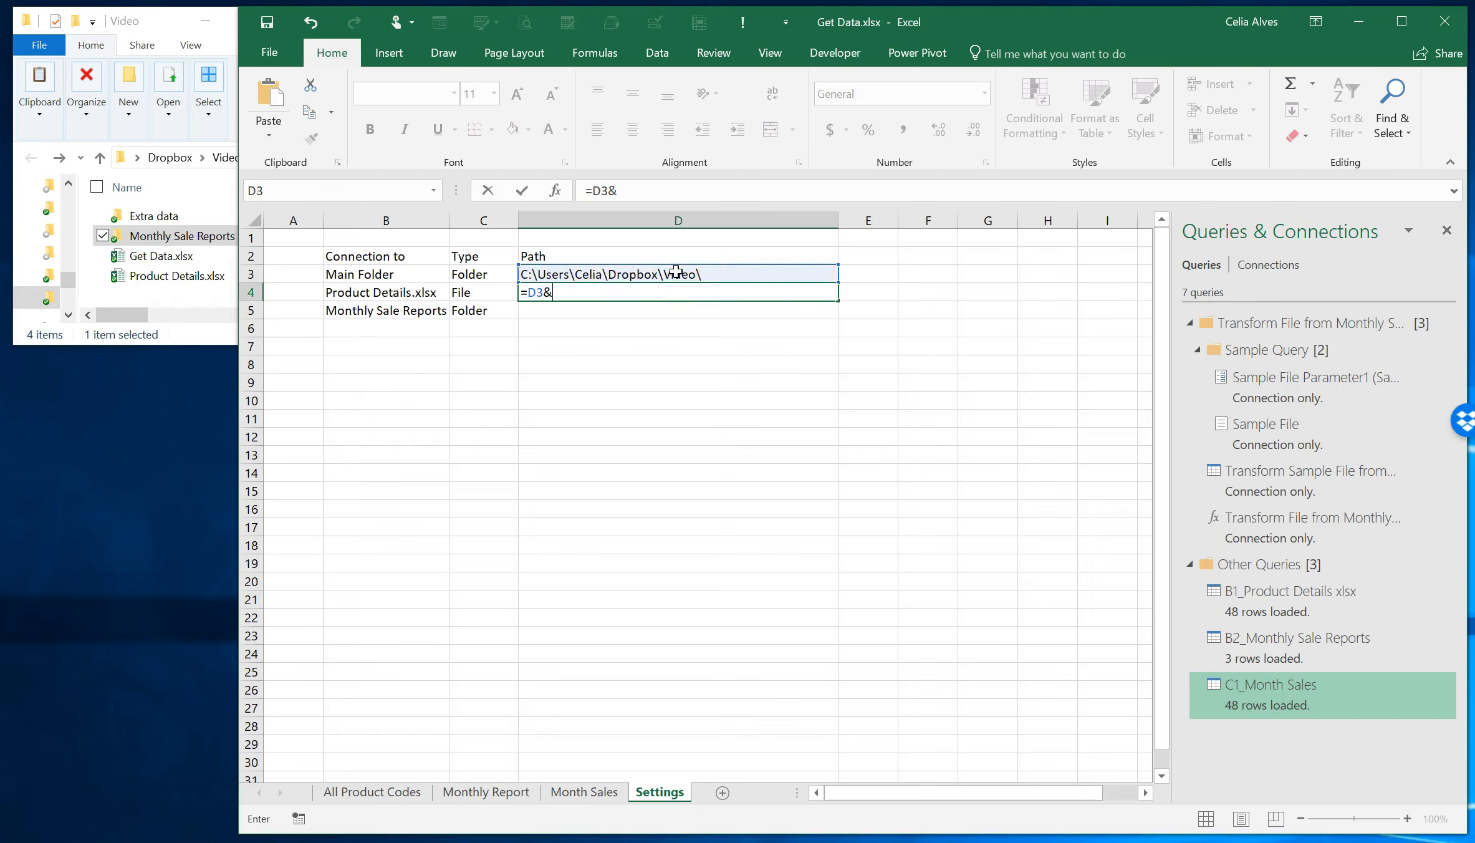
pyautogui.click(426, 290)
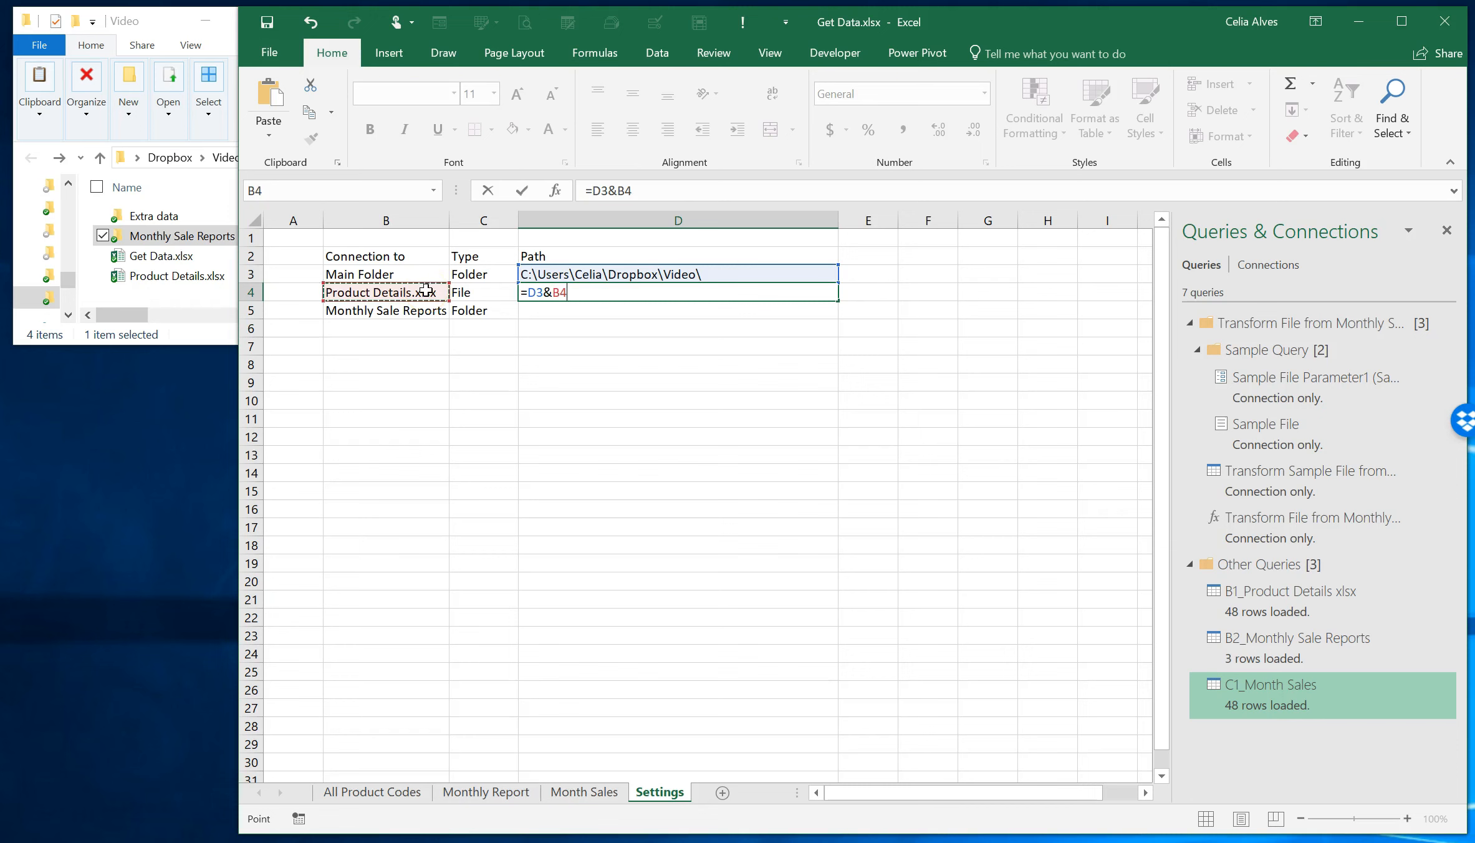
pyautogui.hotkey('ctrl', 'Return')
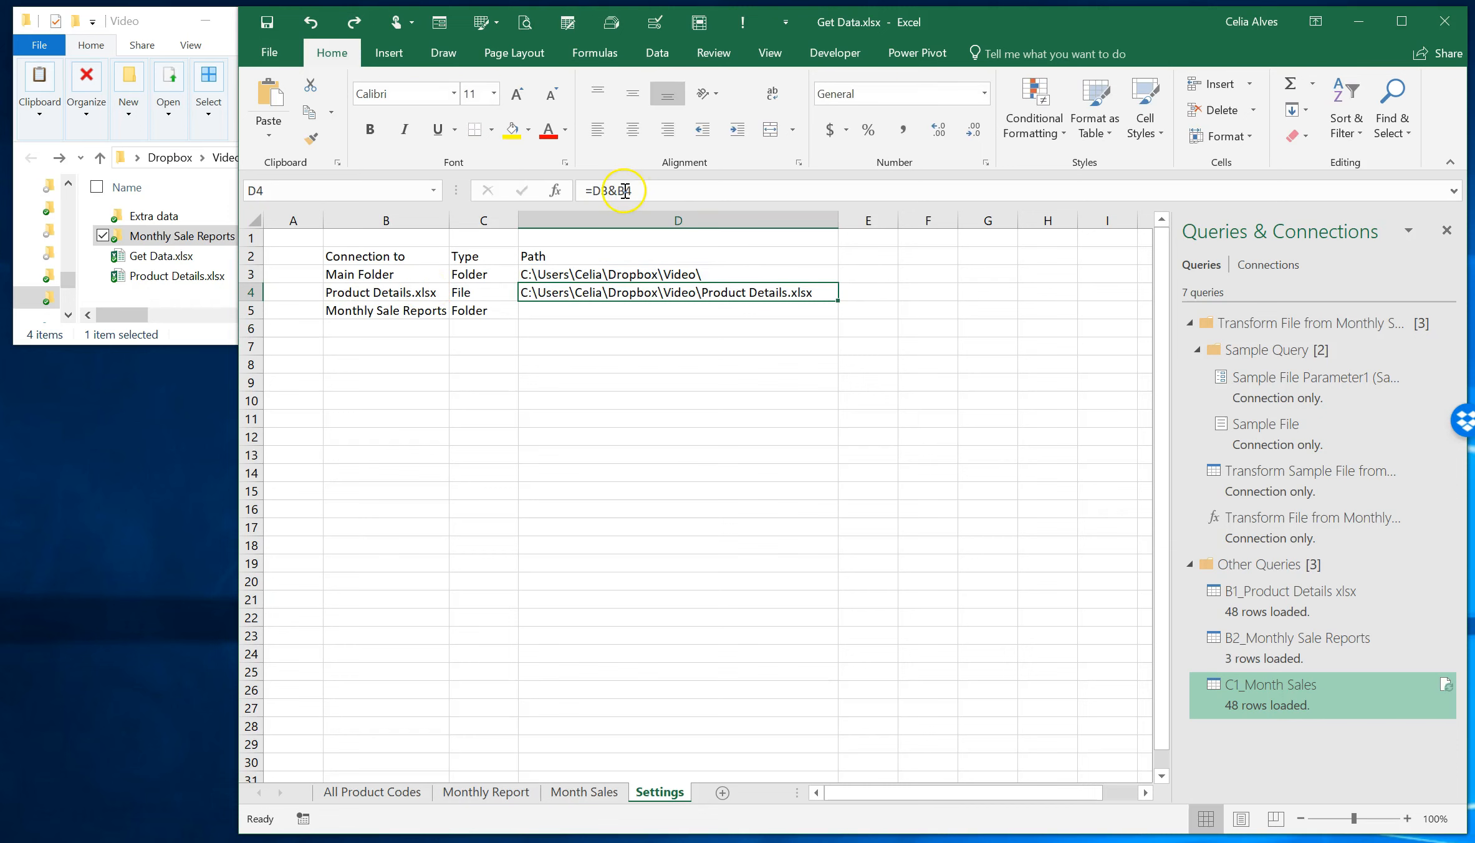
pyautogui.click(605, 190)
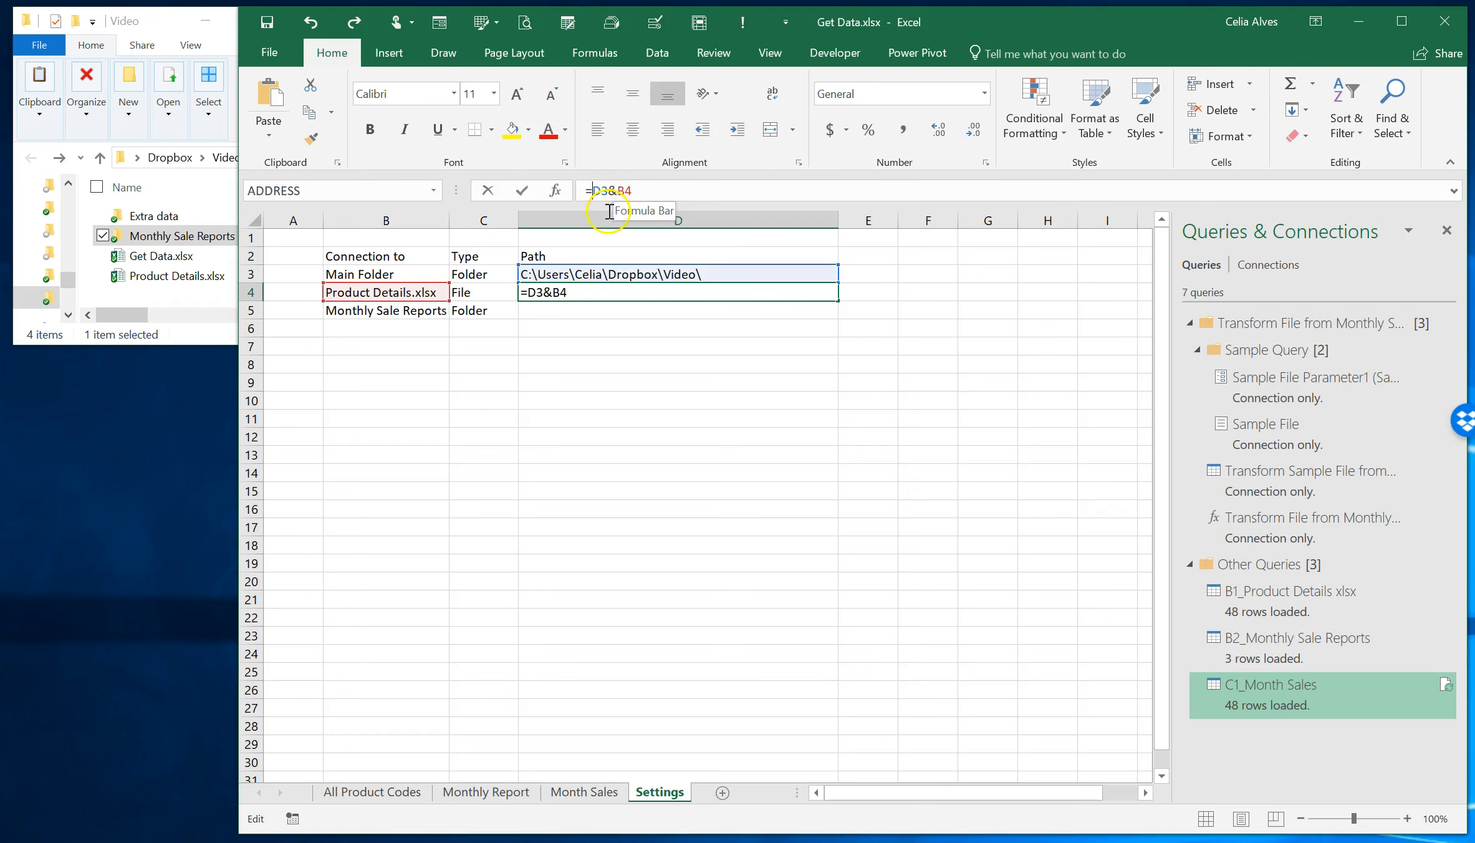
pyautogui.press('F4')
pyautogui.press('Return')
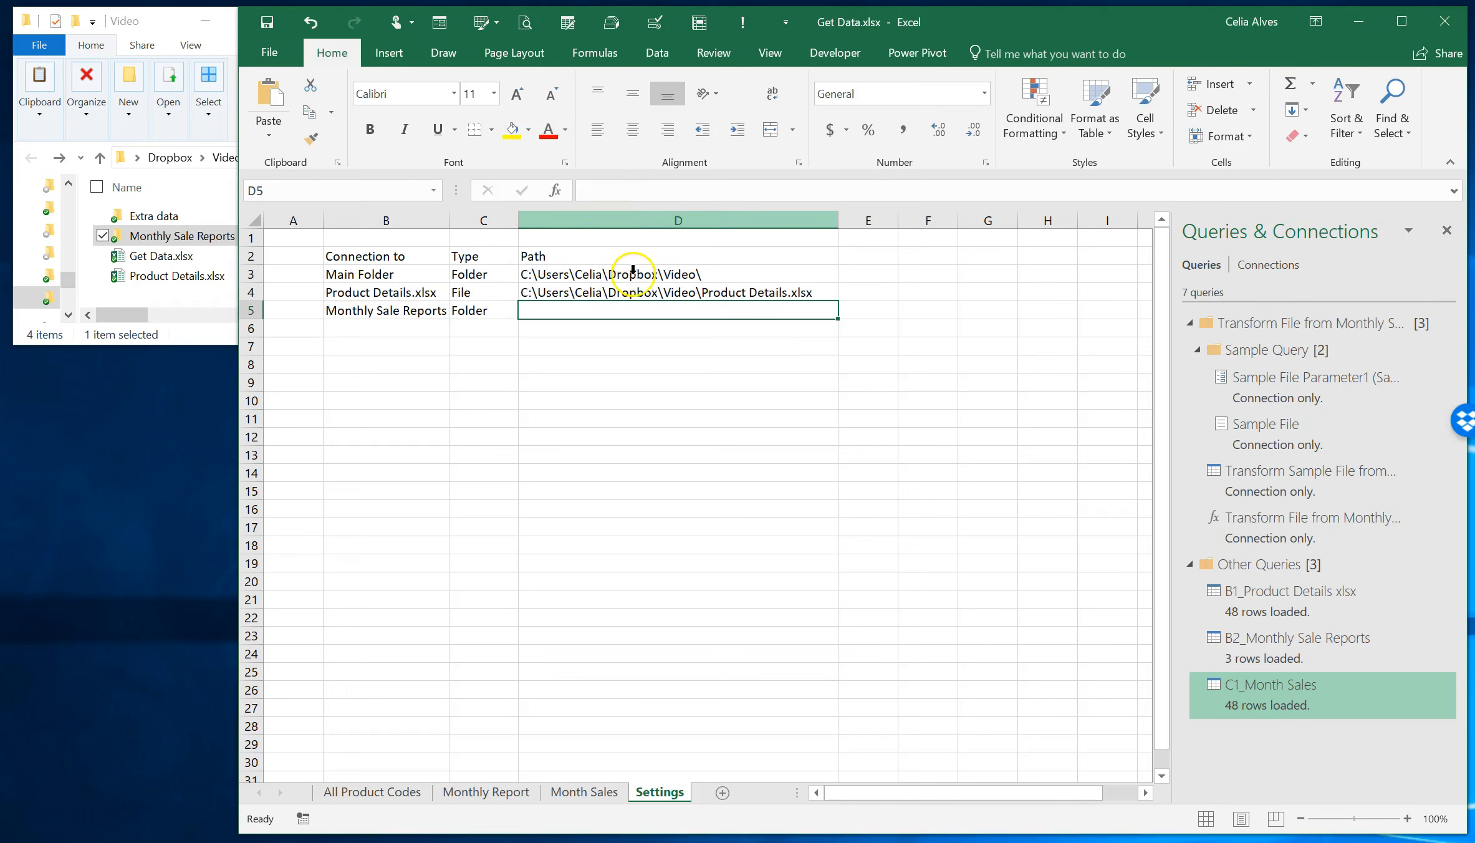
# Fill the D4 path formula down to D5 for Monthly Sale Reports and check the copied formula.
pyautogui.click(658, 295)
pyautogui.moveTo(838, 300); pyautogui.dragTo(838, 319)
pyautogui.click(781, 350)
pyautogui.click(765, 311)
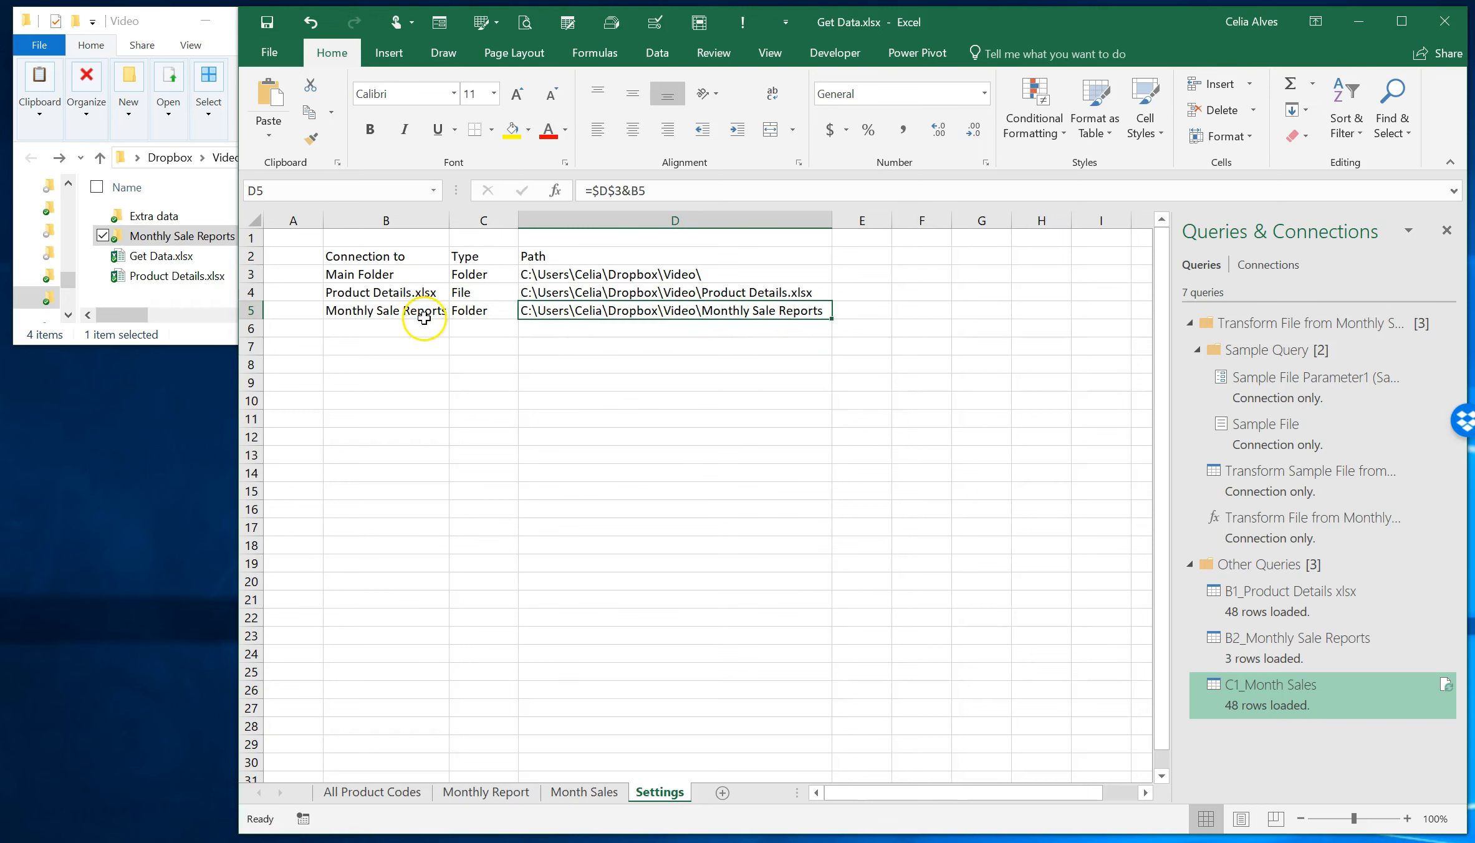
pyautogui.click(728, 364)
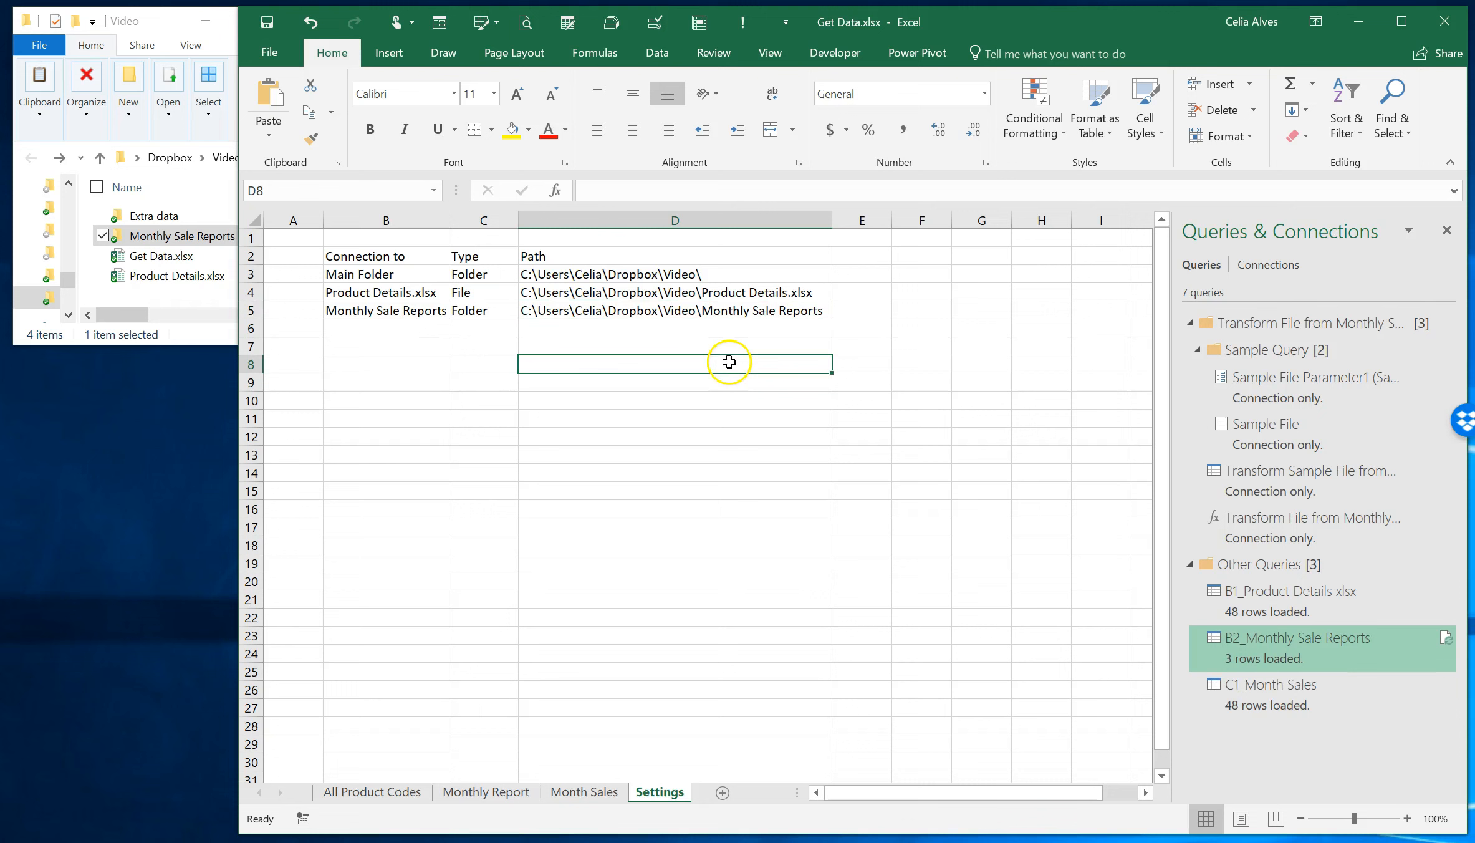
# Convert the range B2:D5 into a table with headers.
pyautogui.click(564, 273)
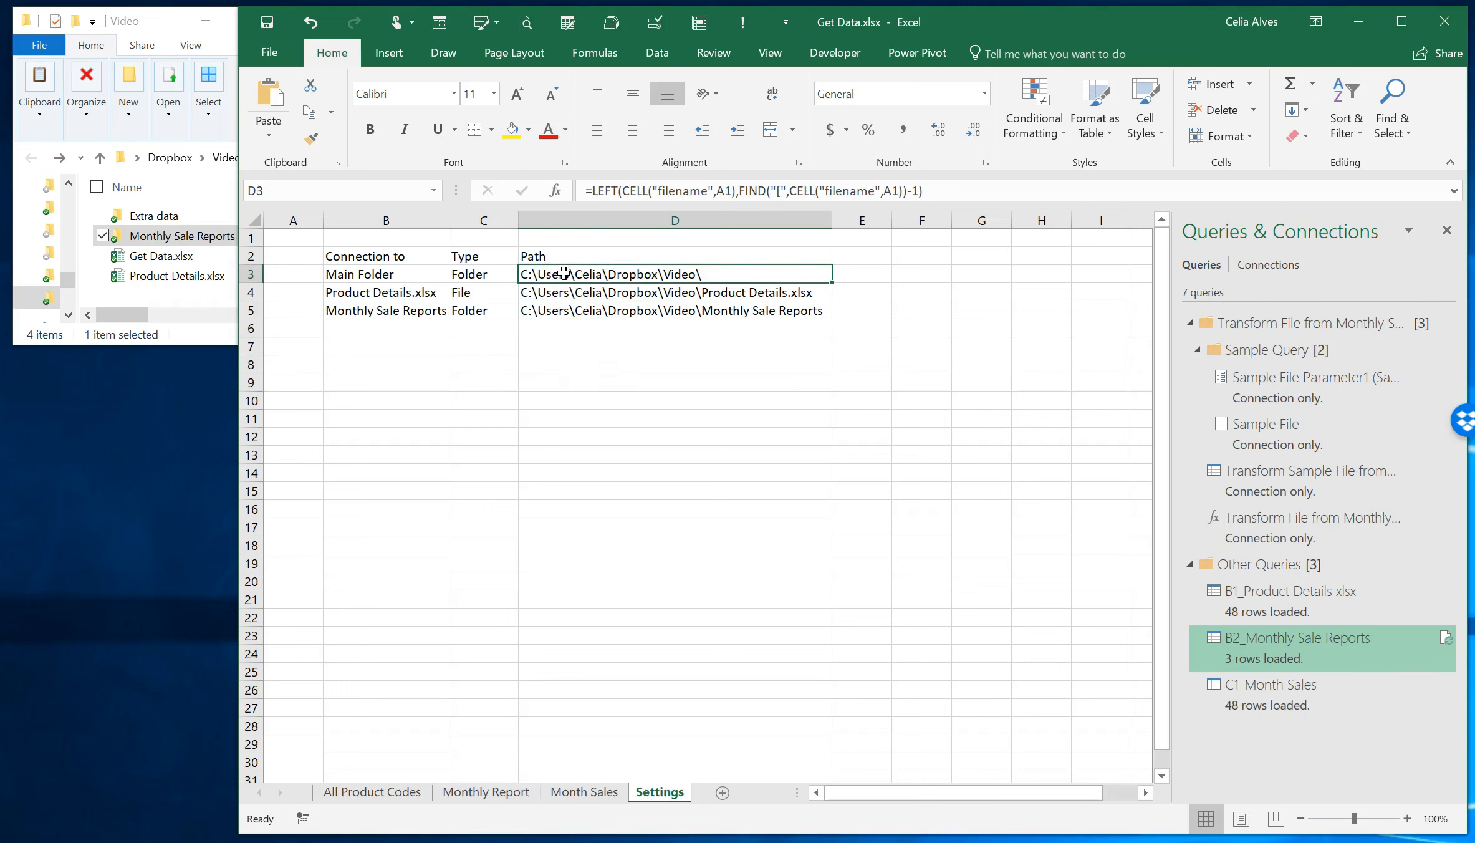
pyautogui.hotkey('ctrl', 't')
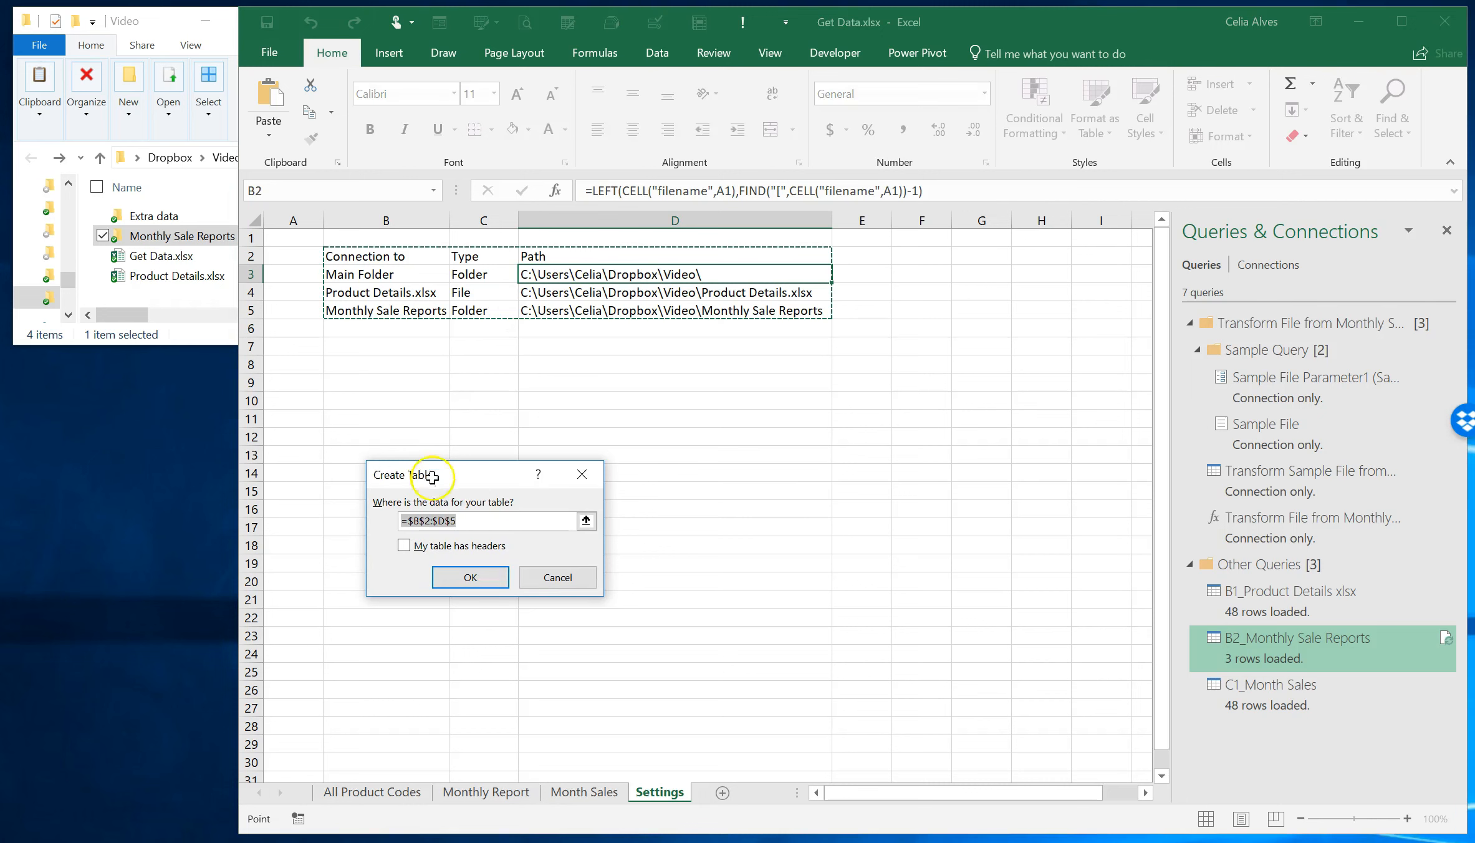
pyautogui.click(405, 547)
pyautogui.click(470, 576)
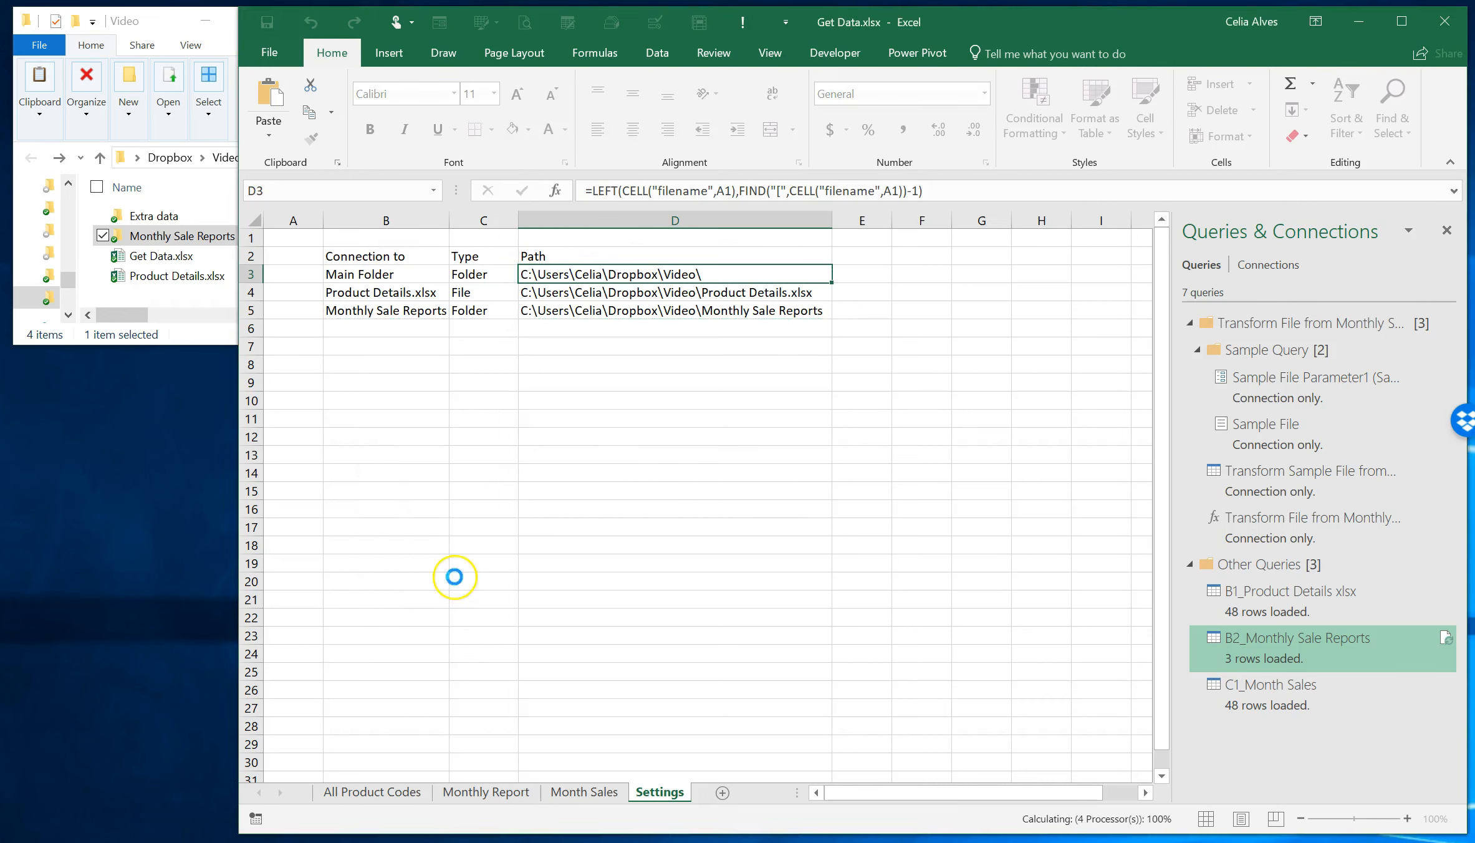
pyautogui.click(642, 345)
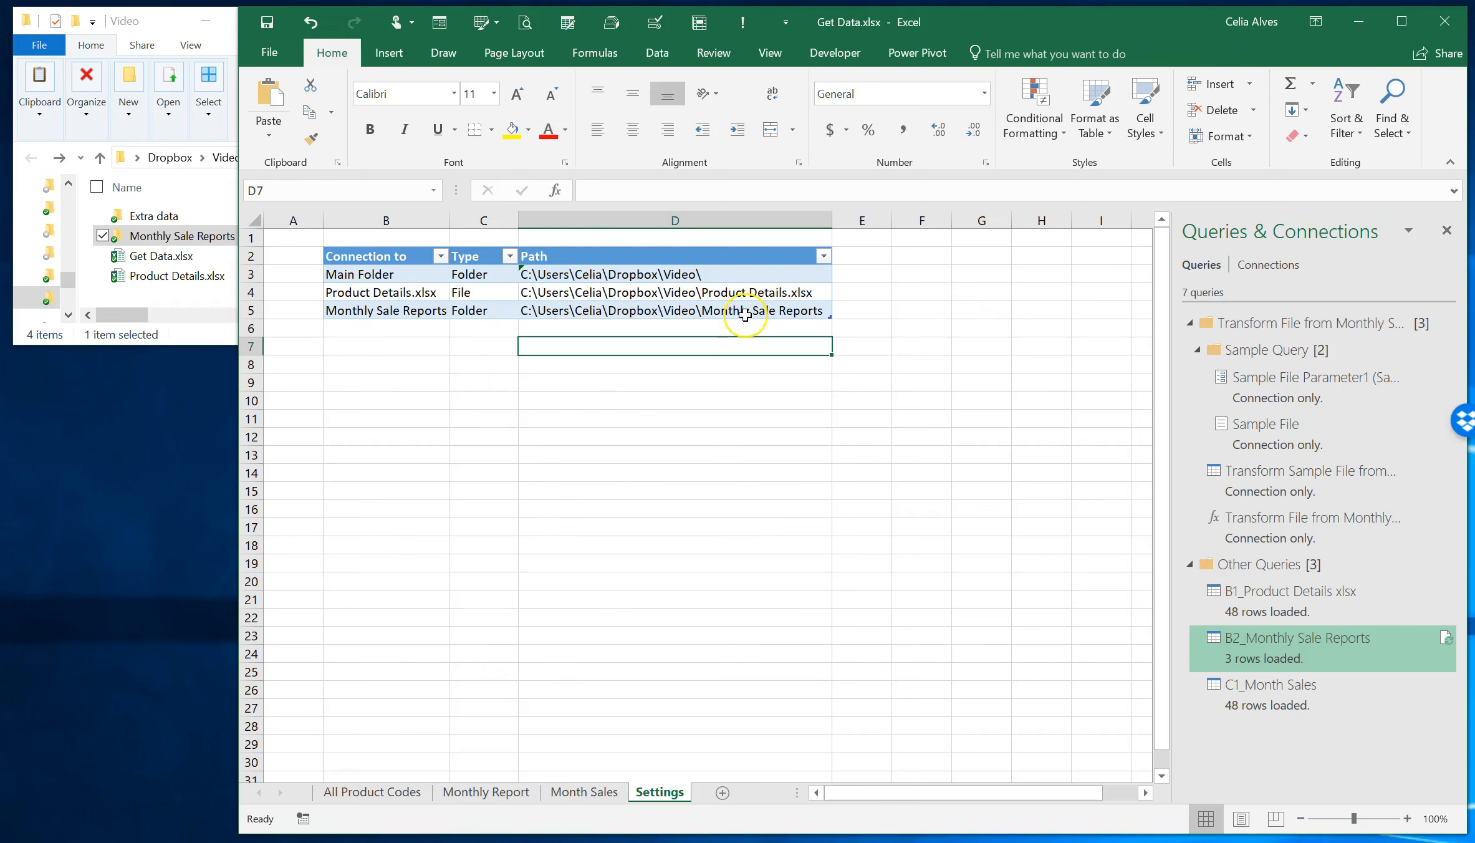
# Load the settings table into the Power Query Editor as a new query.
pyautogui.click(575, 288)
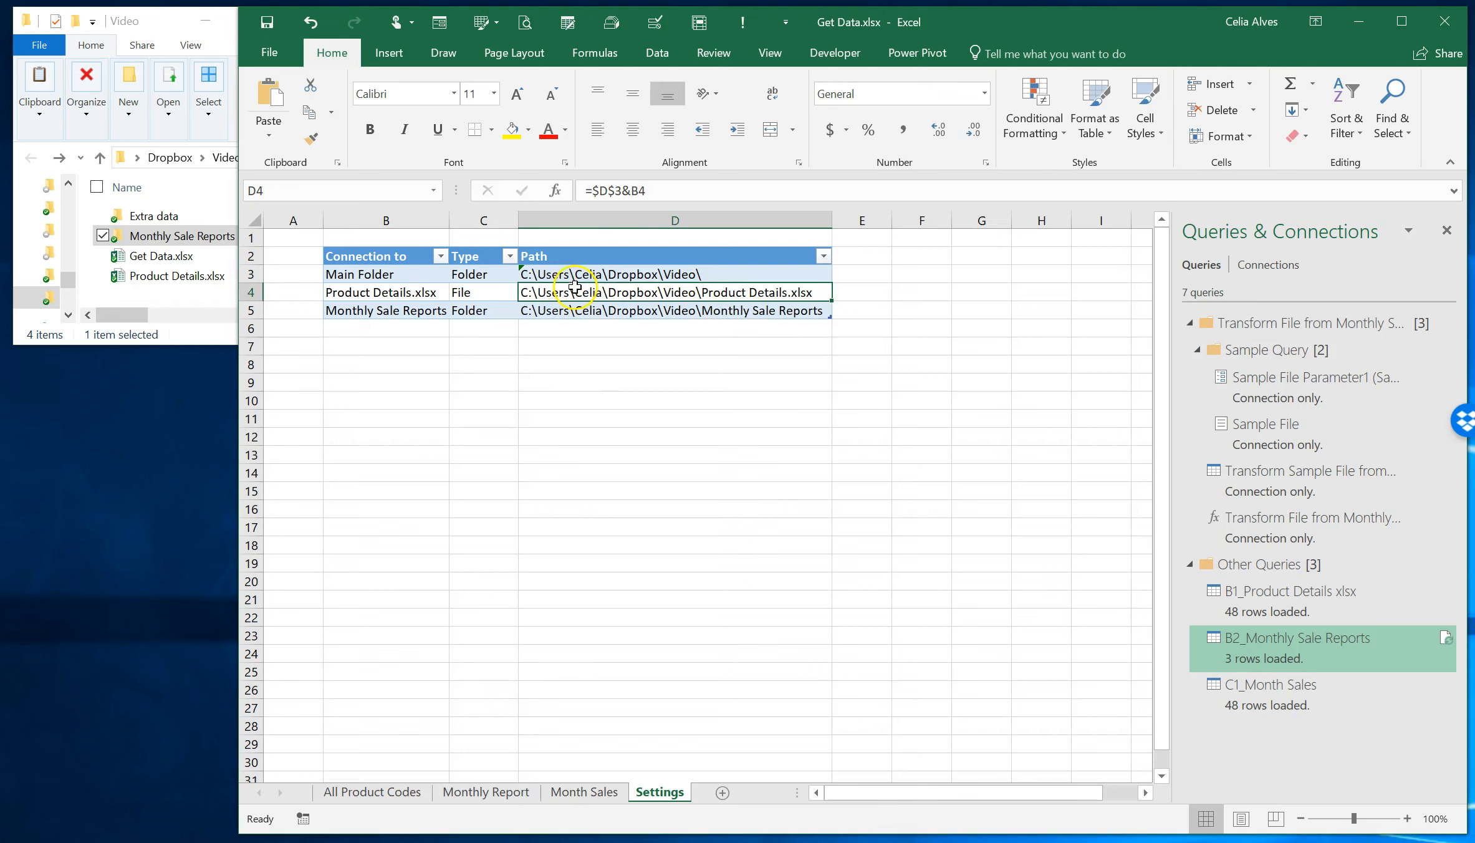
pyautogui.click(658, 53)
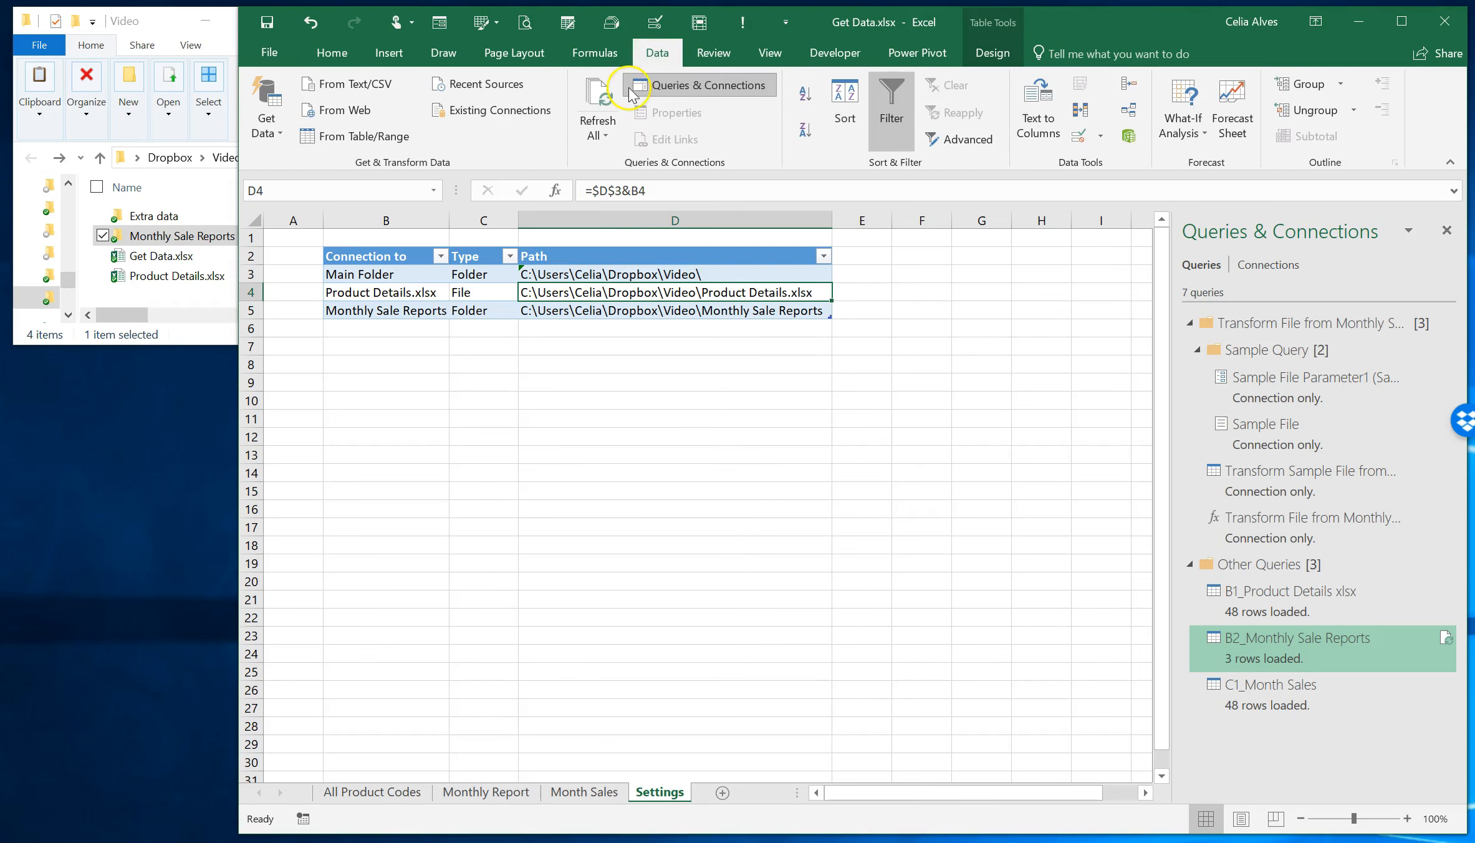
pyautogui.click(397, 143)
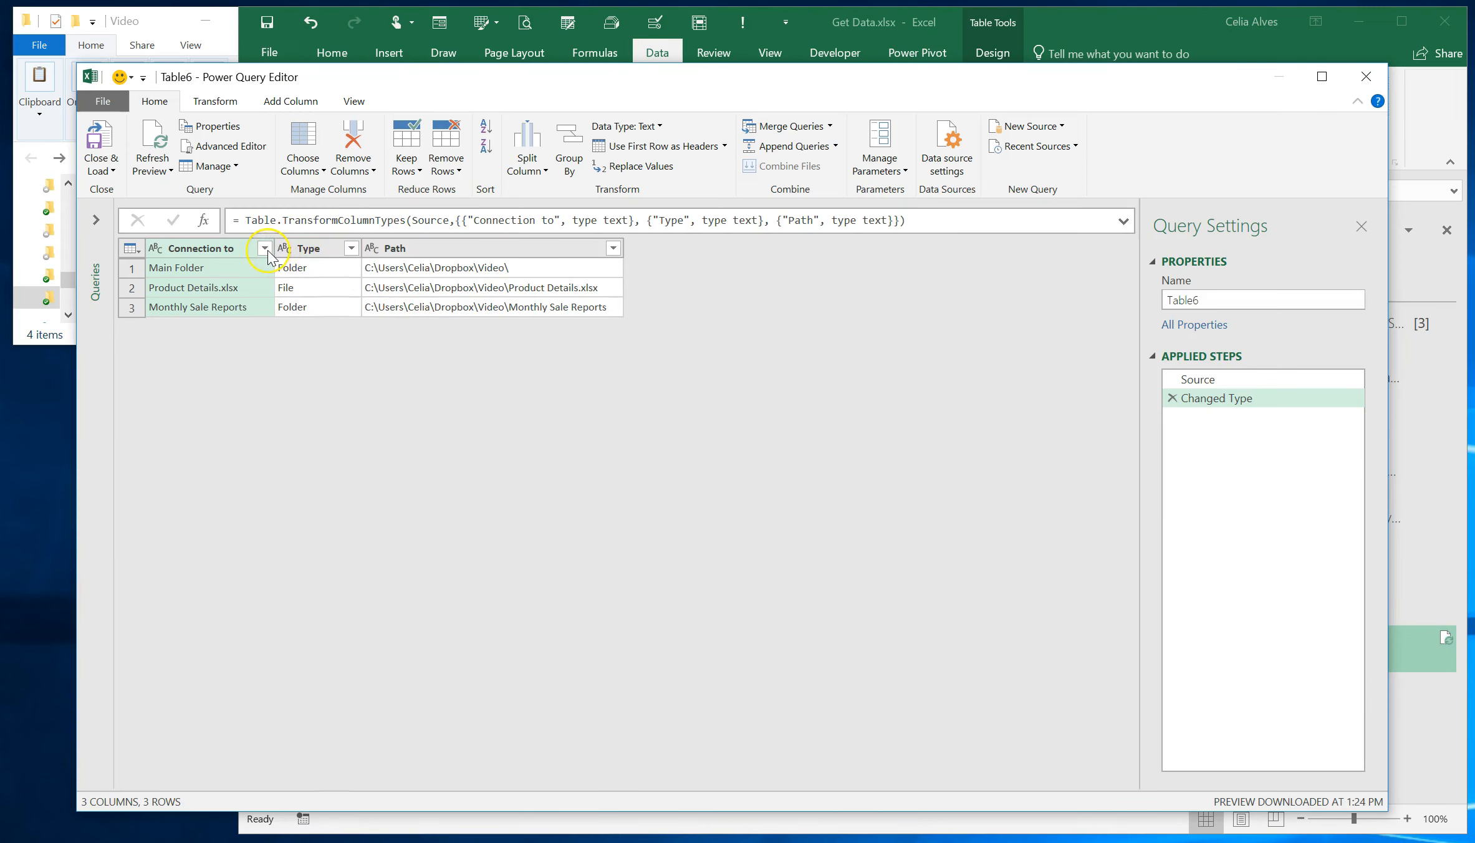
# Filter the Connection to column to Product Details.xlsx only and select the Path column.
pyautogui.click(264, 249)
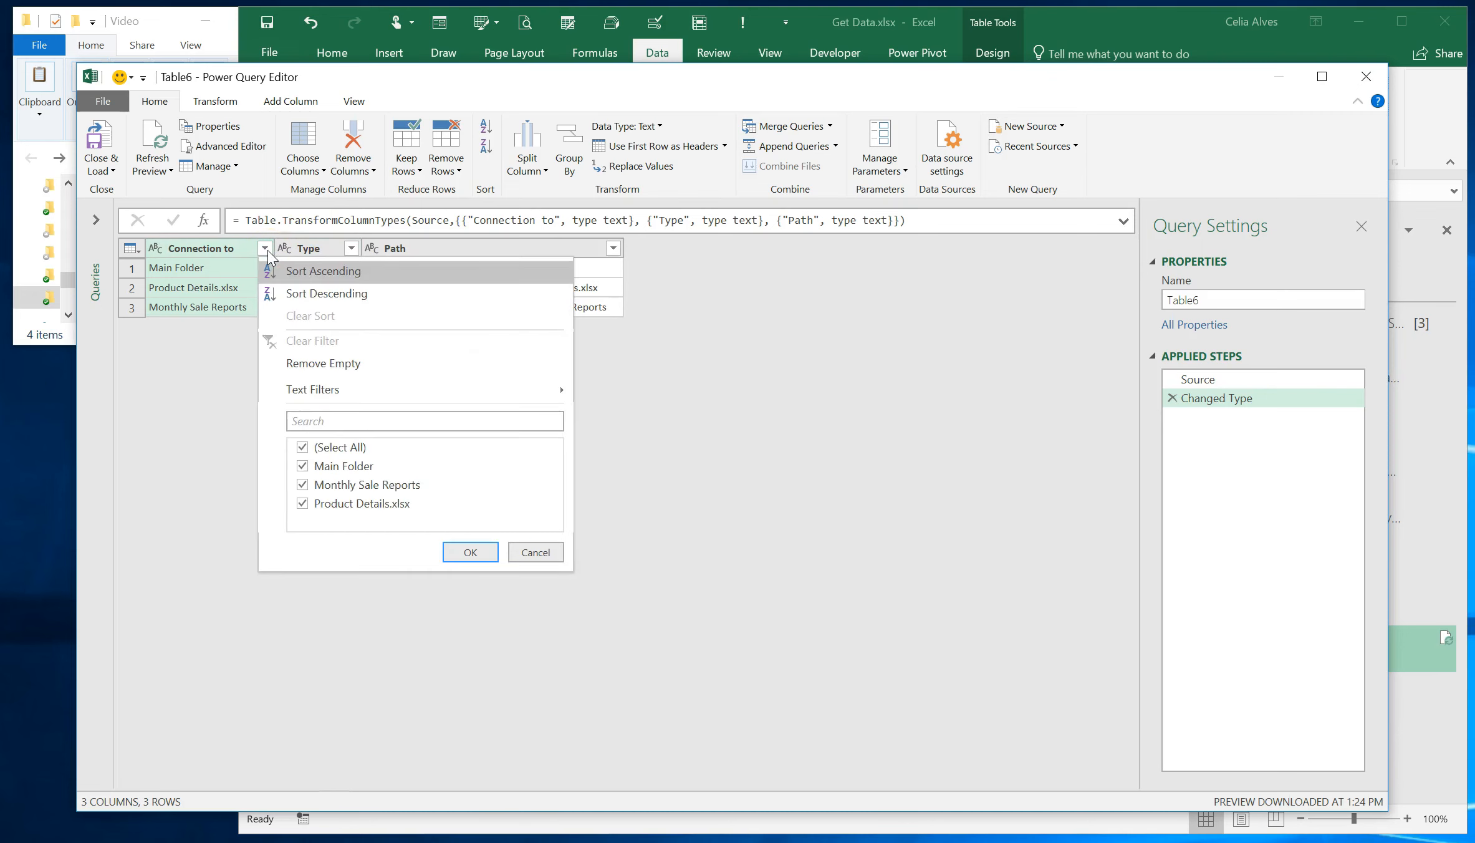
pyautogui.click(303, 448)
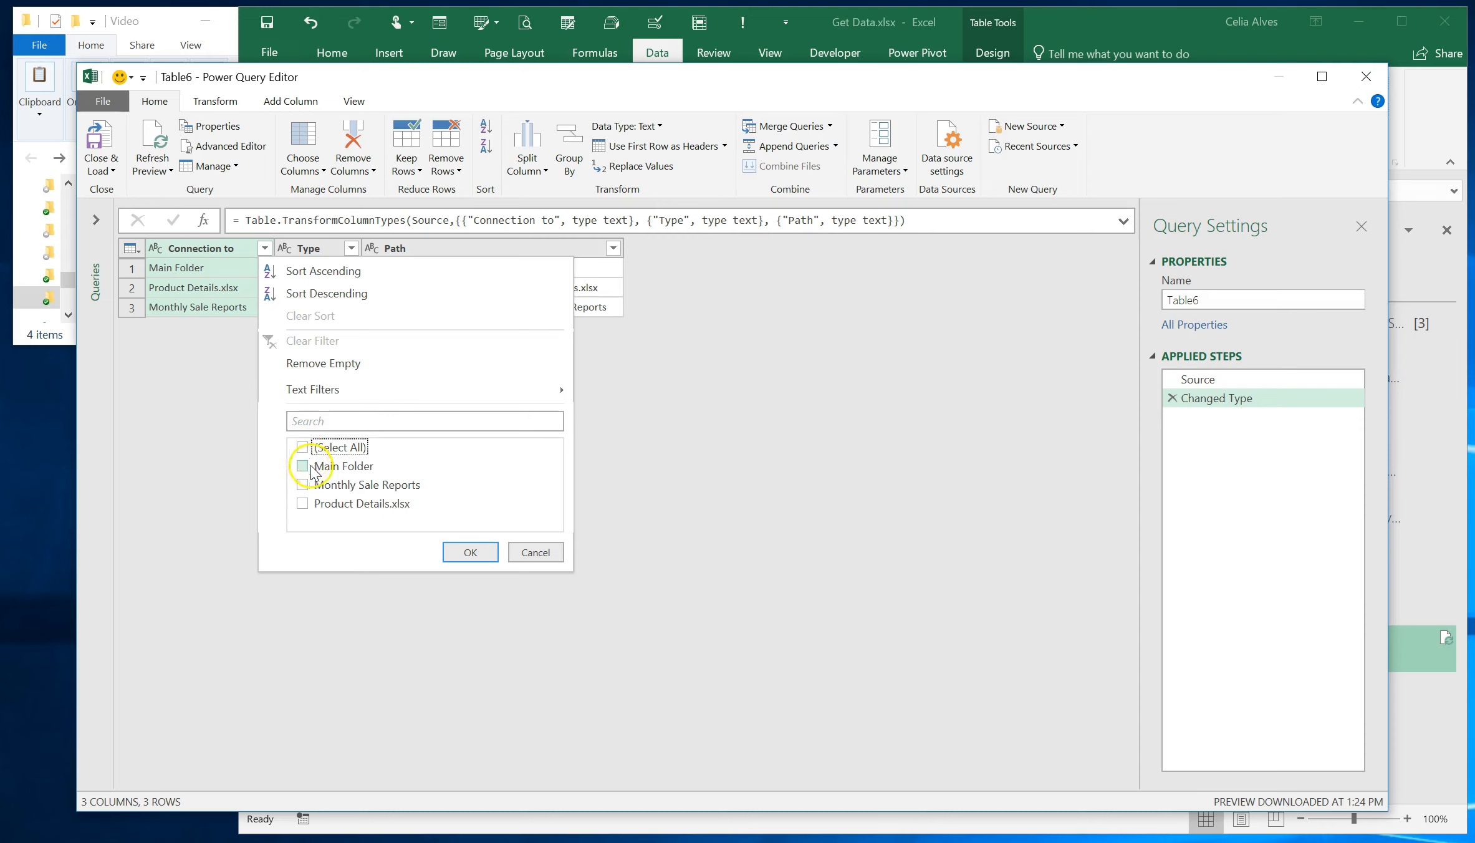
pyautogui.click(303, 503)
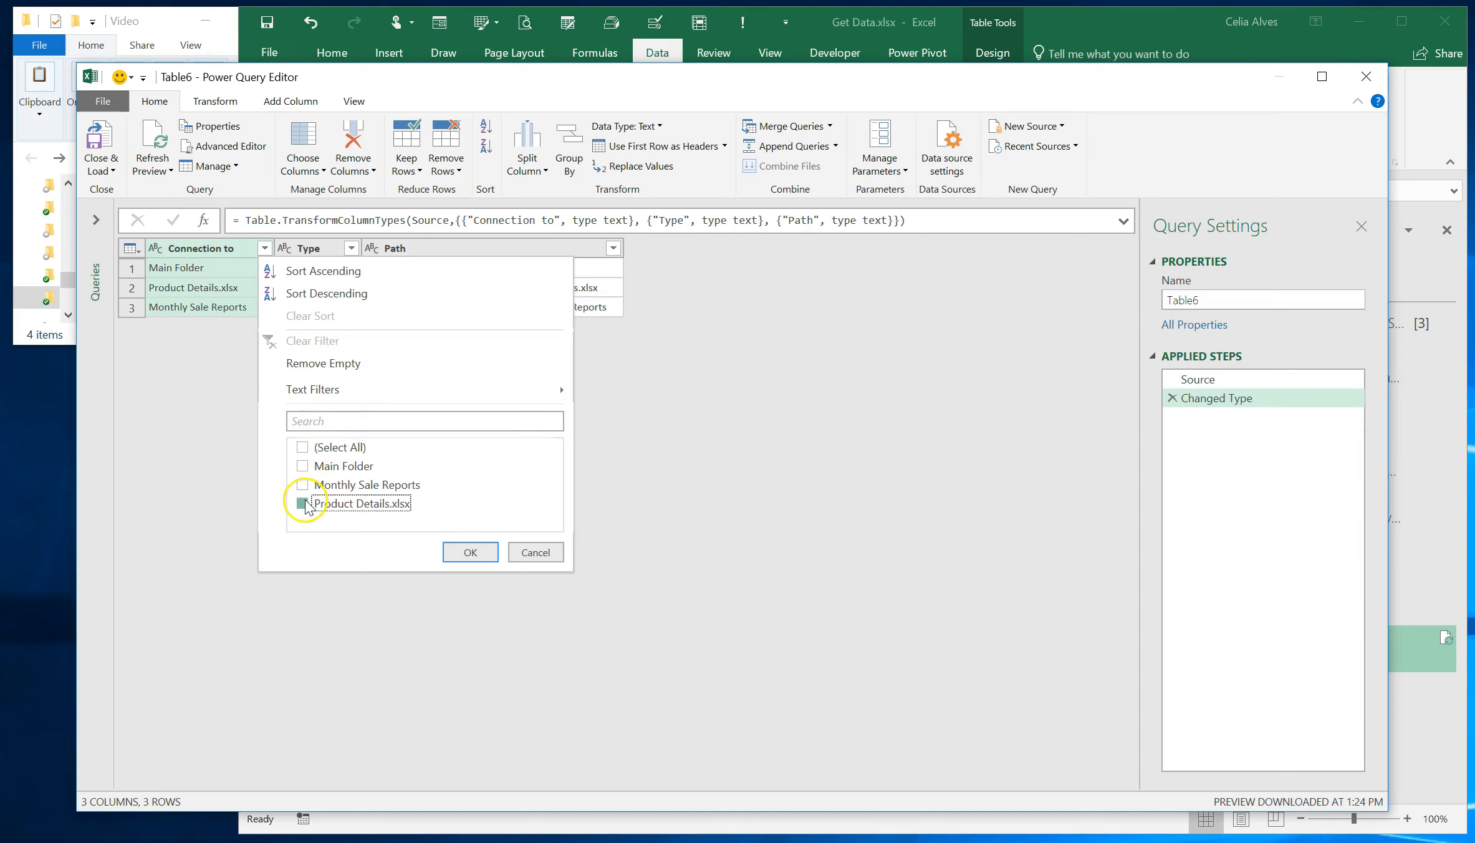
pyautogui.click(475, 552)
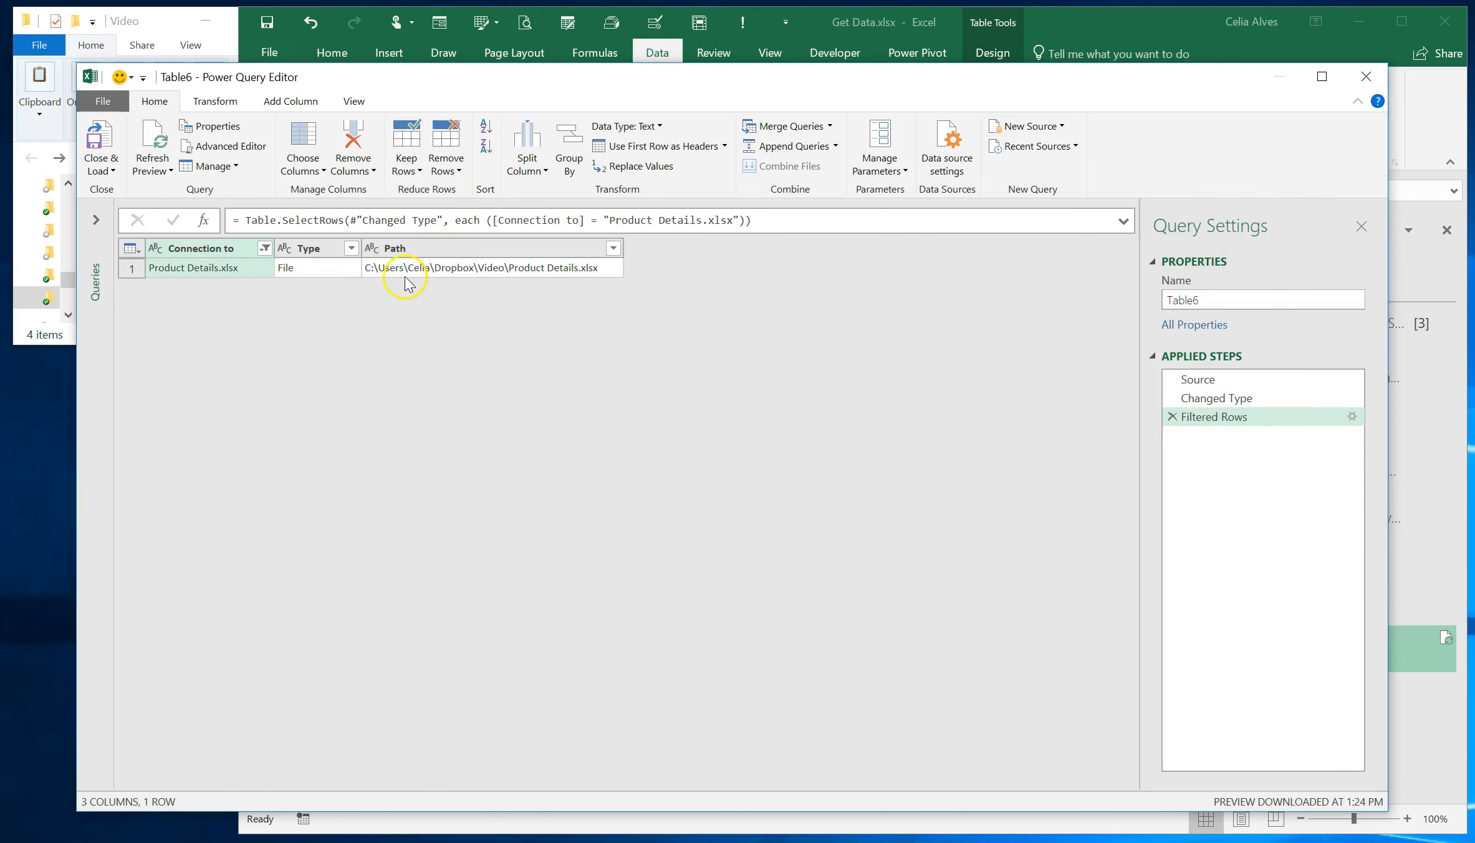
pyautogui.click(414, 251)
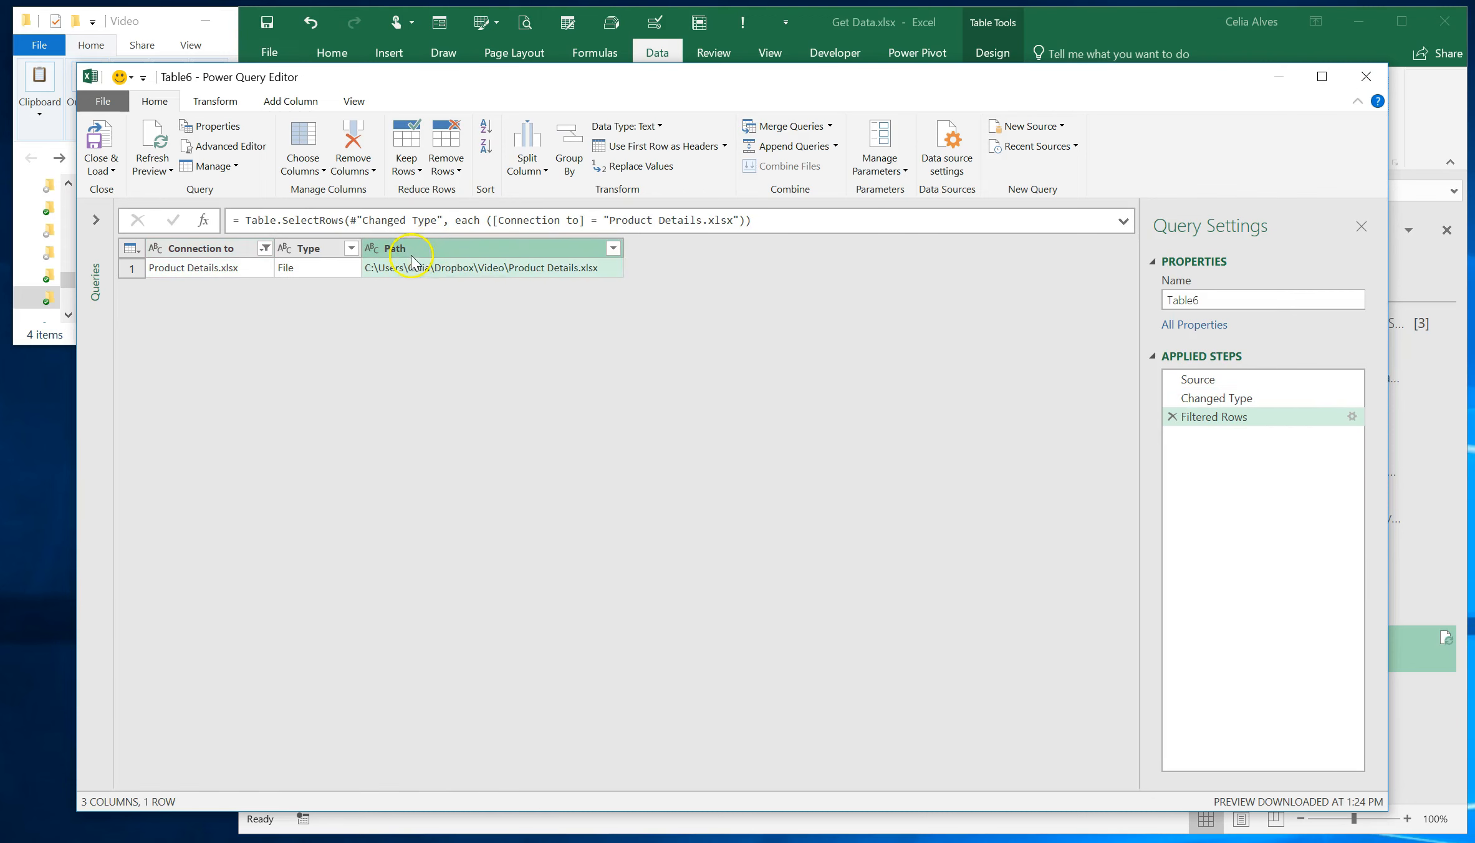
# Remove all columns except Path and drill down into the Product Details.xlsx path value.
pyautogui.rightClick(409, 251)
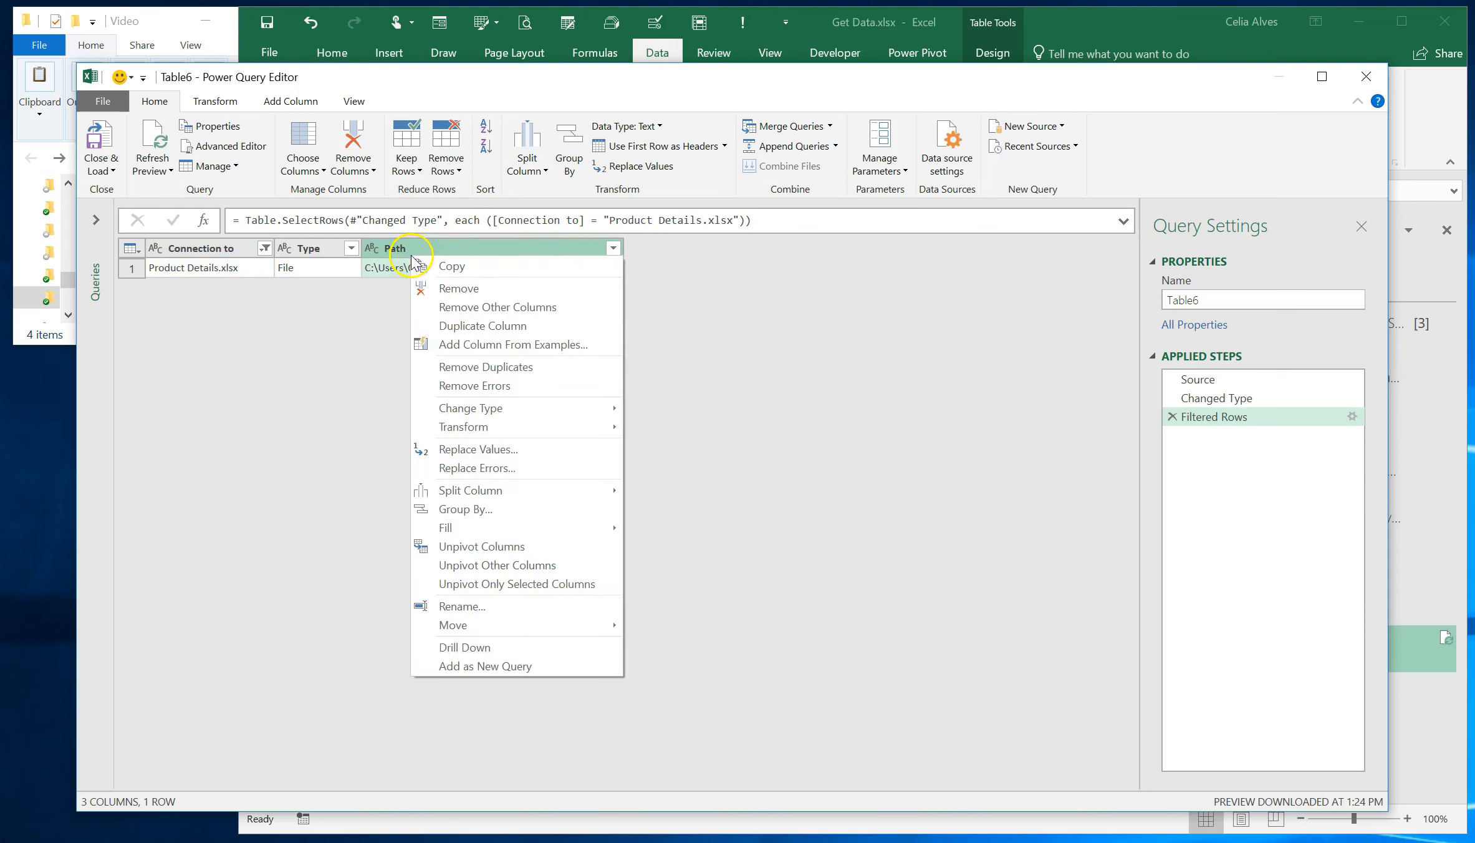
pyautogui.click(462, 308)
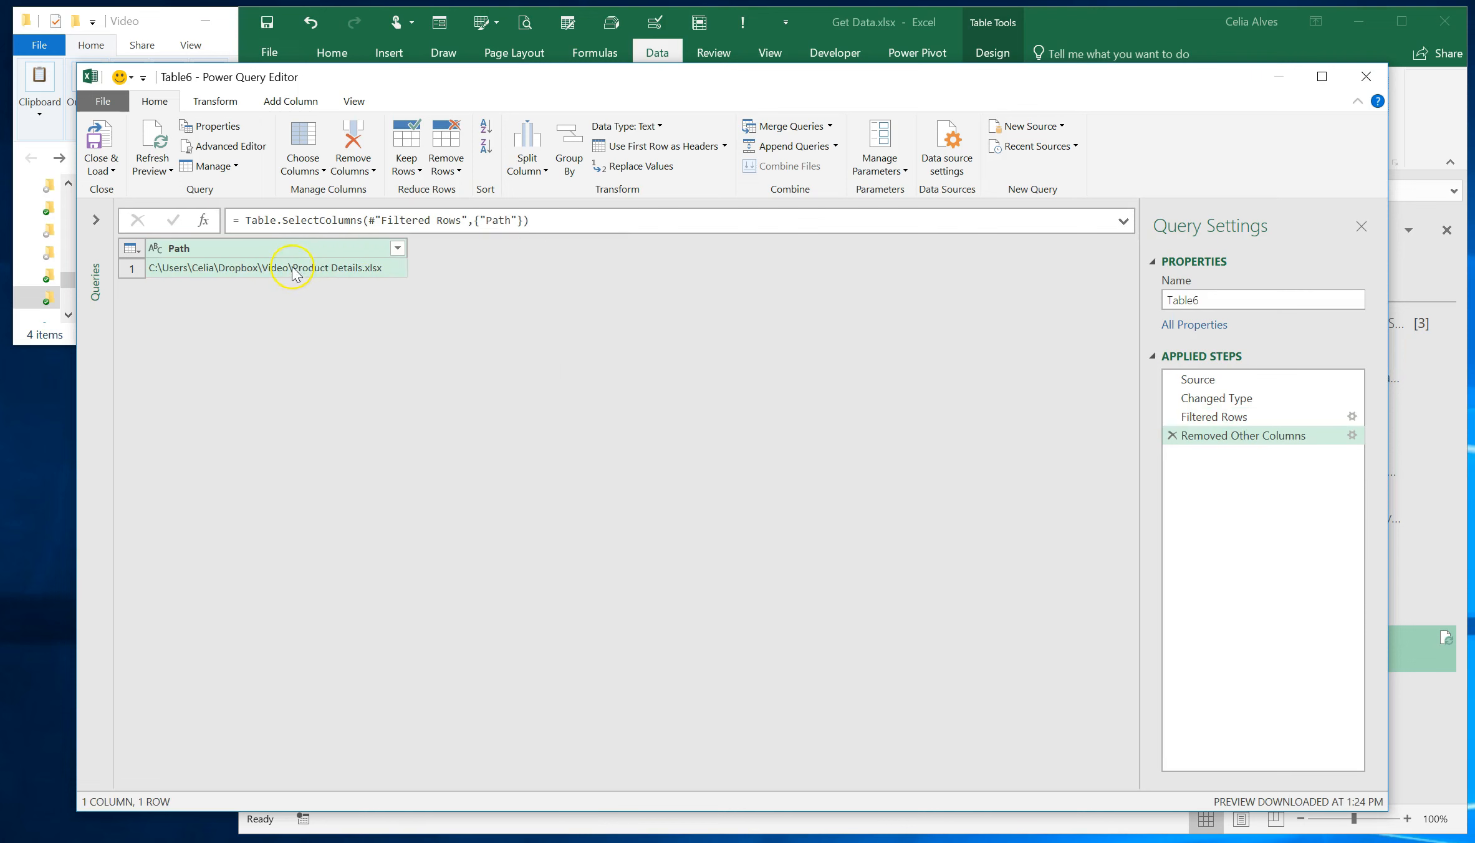
pyautogui.click(293, 273)
pyautogui.rightClick(292, 268)
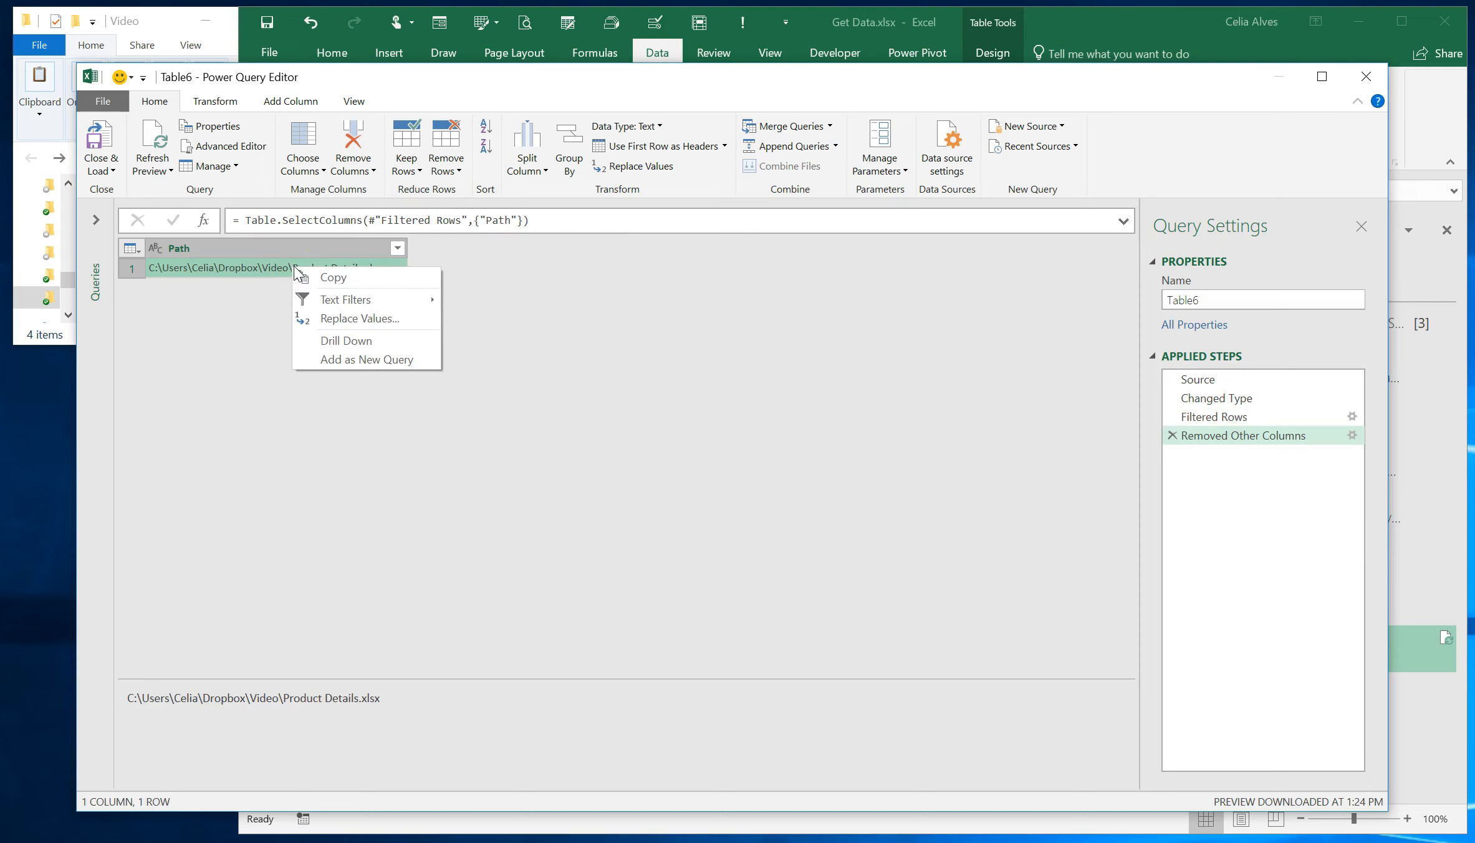
pyautogui.click(352, 341)
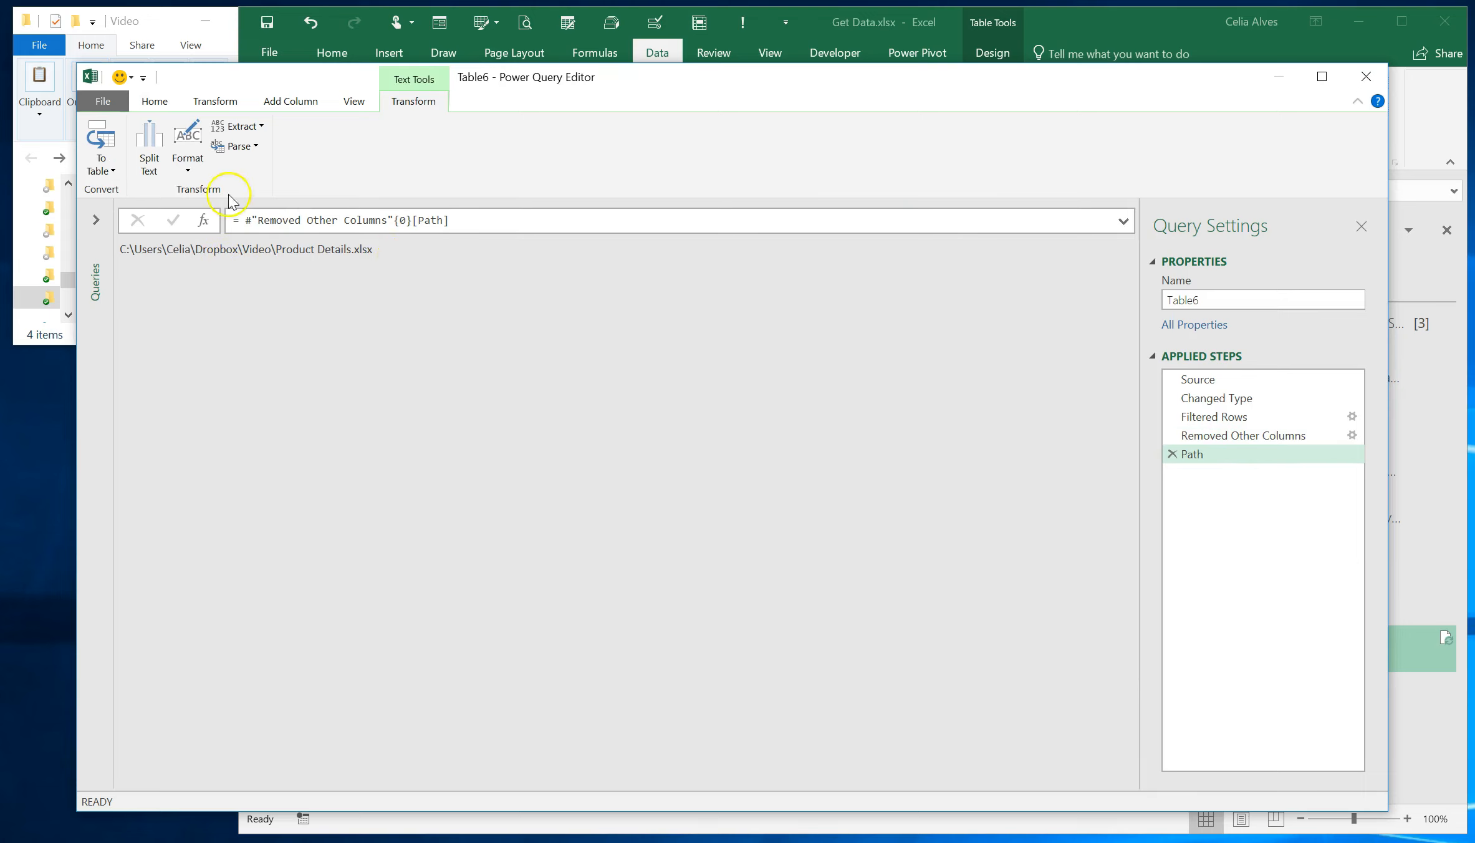
# Close the query editor and load the Table6 query as a connection only.
pyautogui.click(161, 105)
pyautogui.click(100, 165)
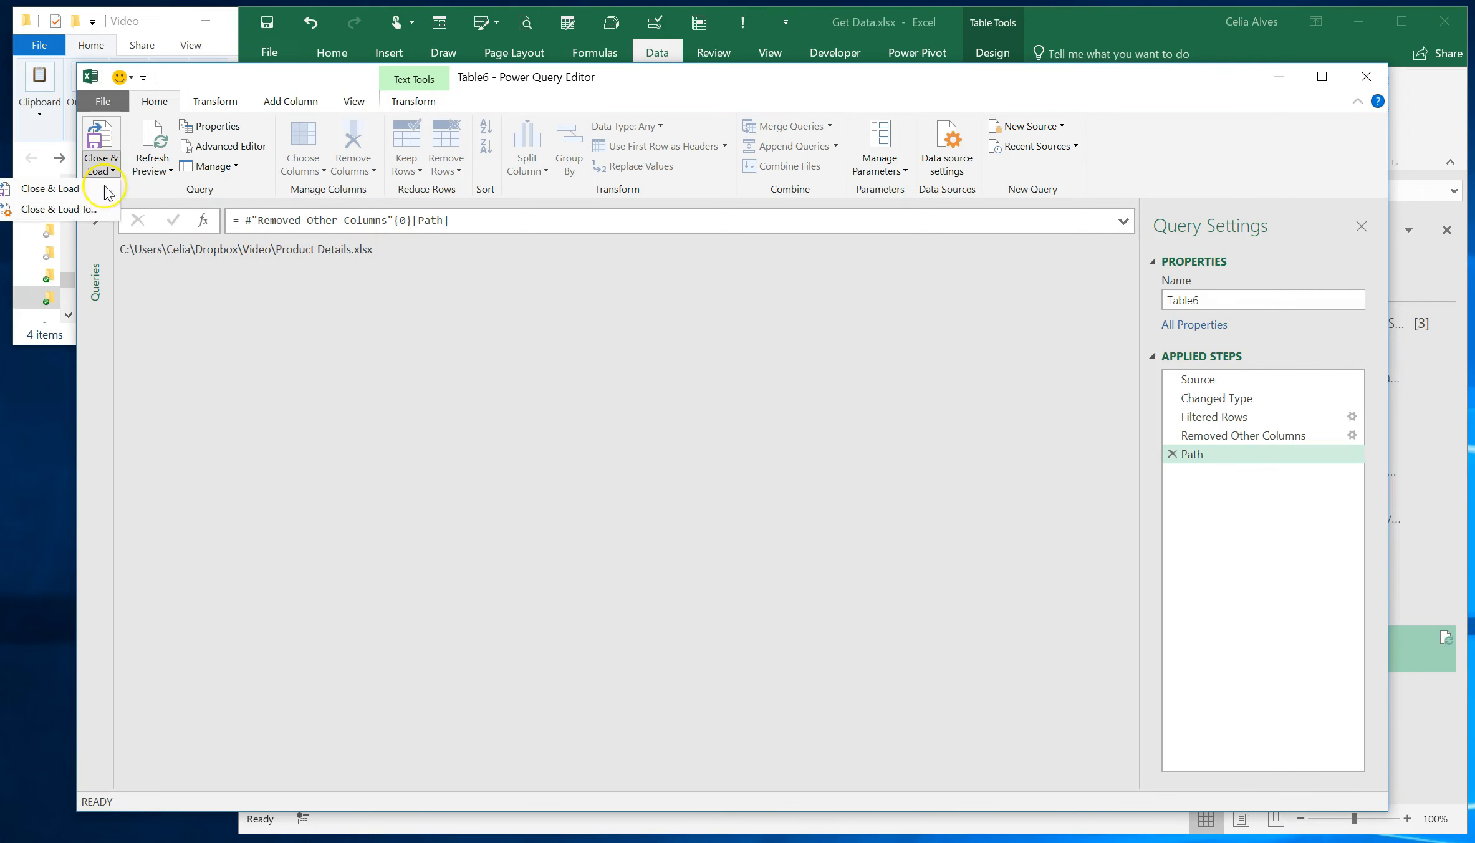
pyautogui.click(95, 215)
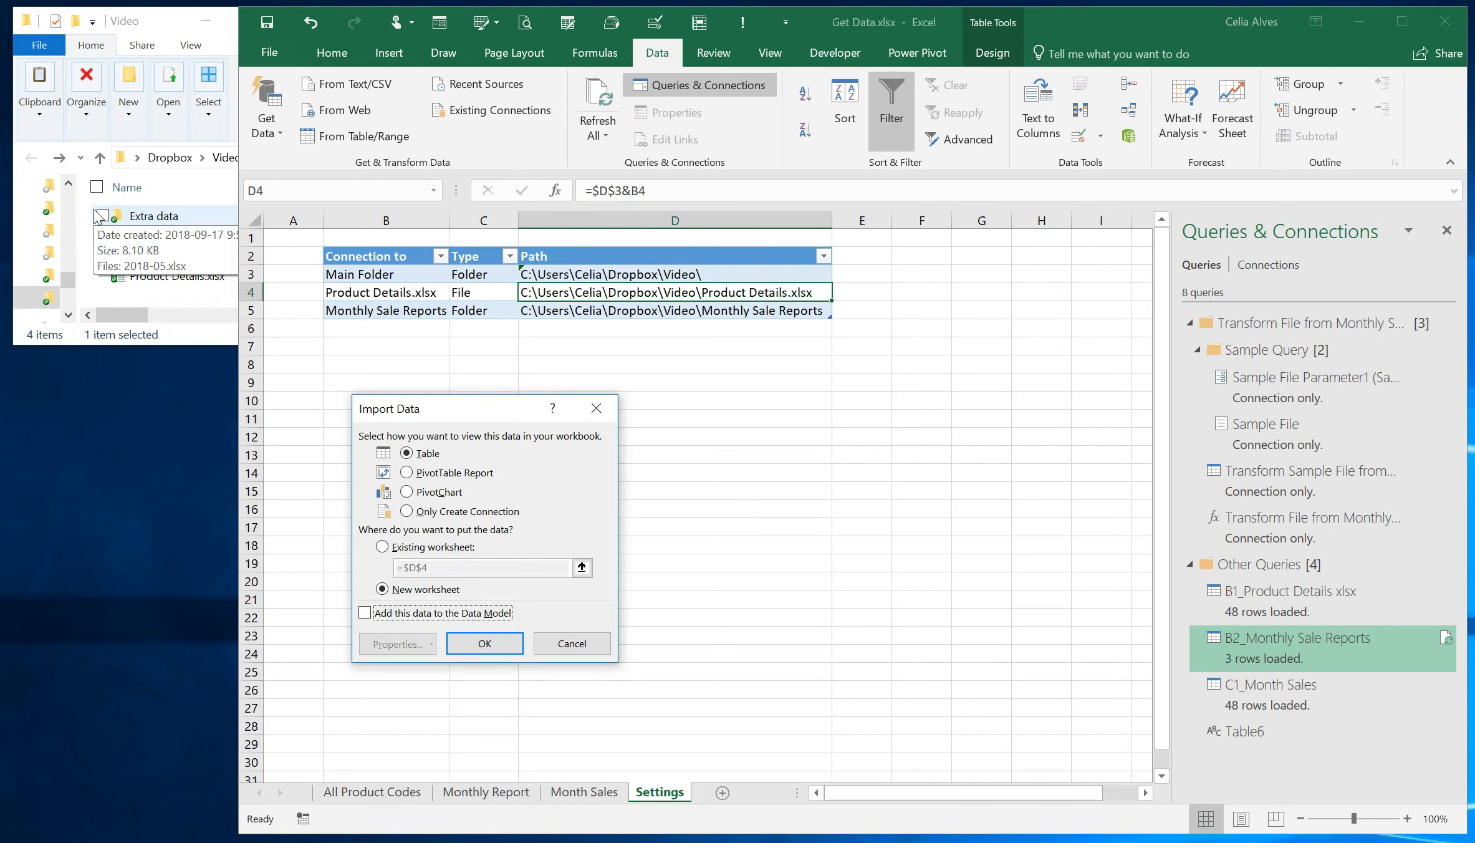
pyautogui.click(414, 516)
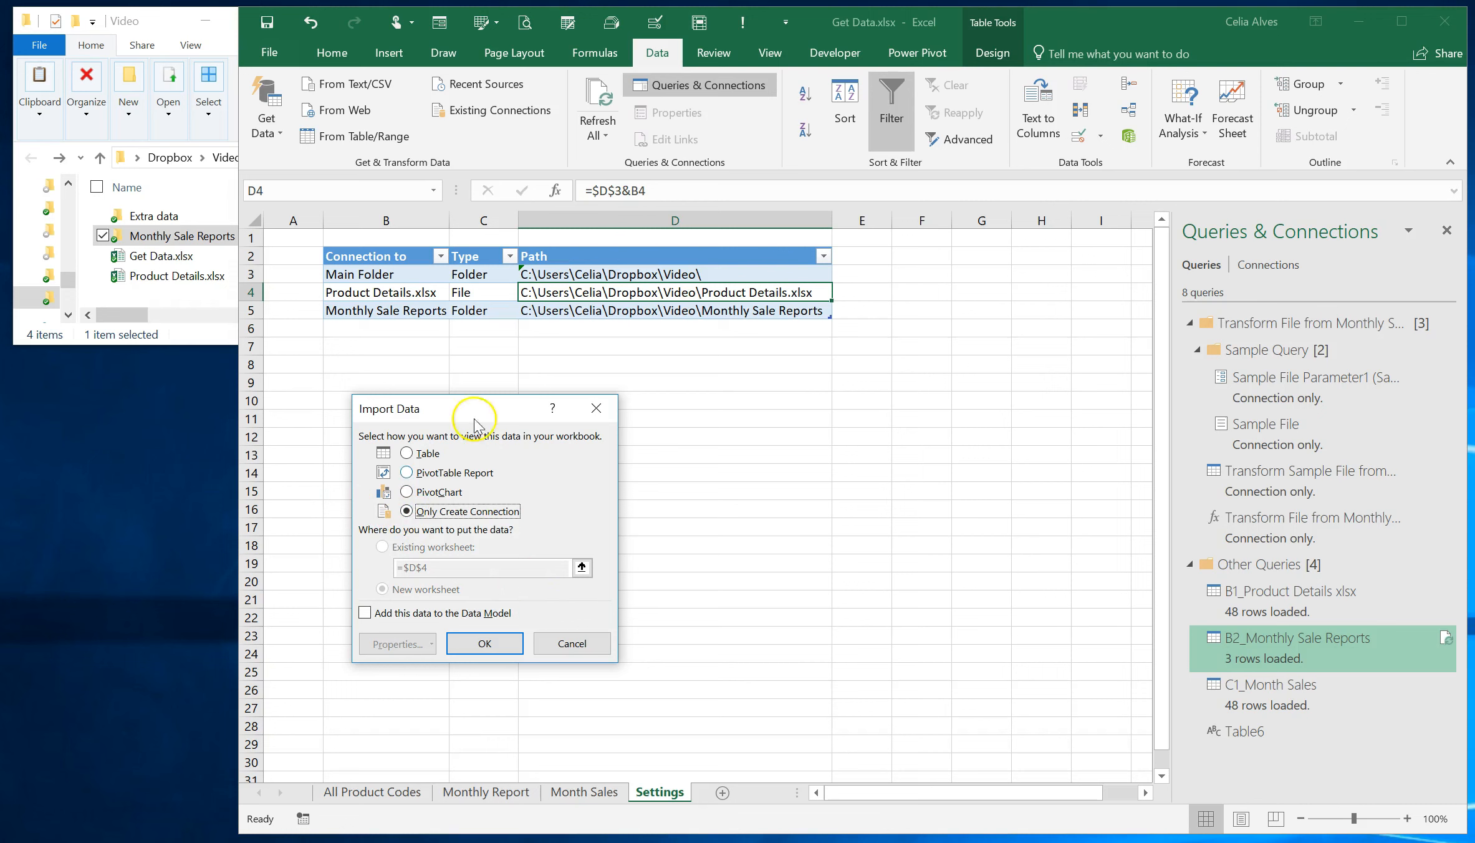
pyautogui.click(510, 647)
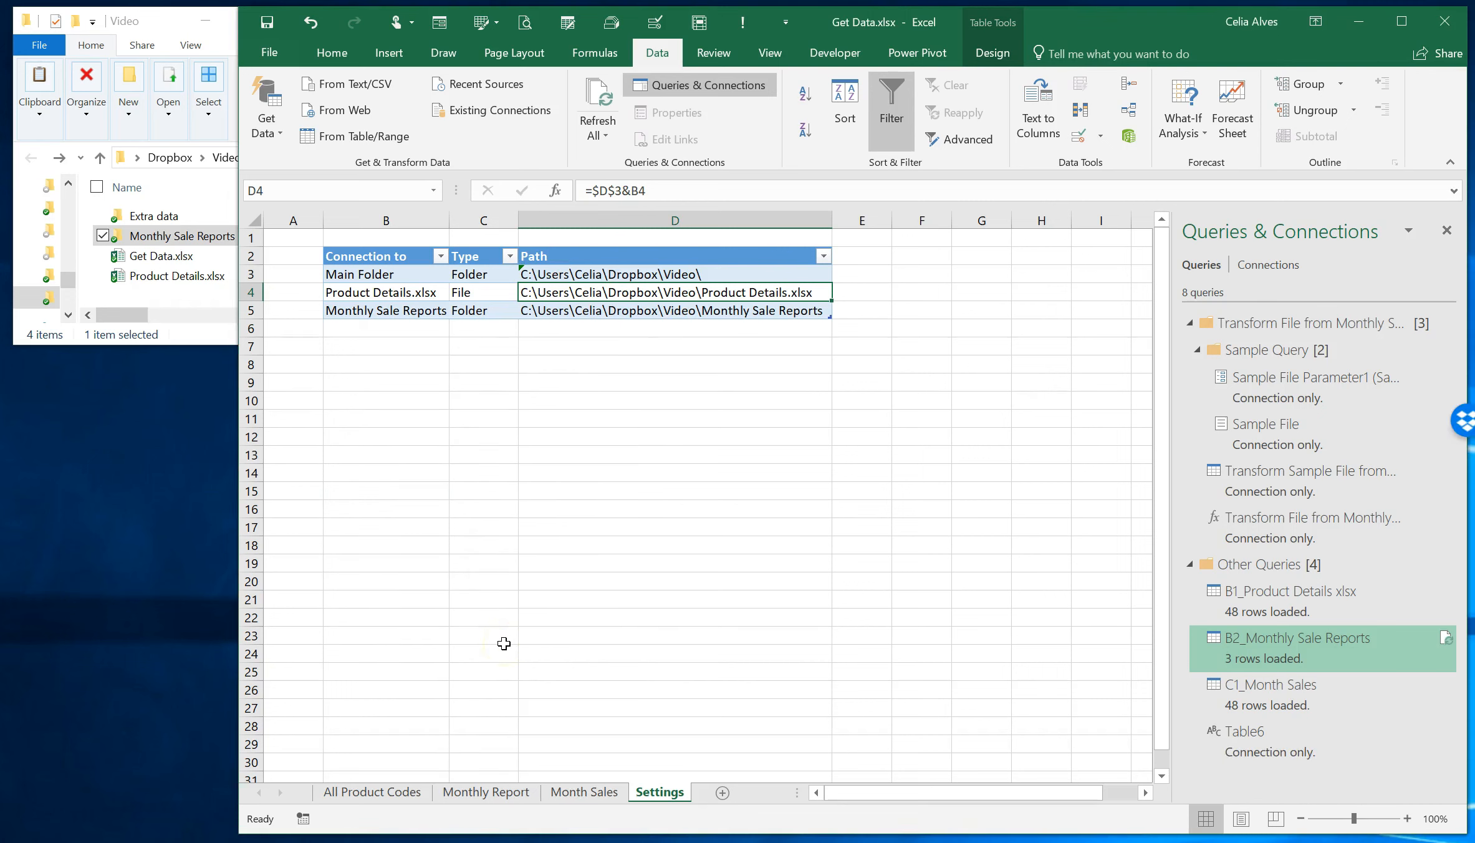
# Rename the Table6 query as A1_ProductDetails_Path.
pyautogui.rightClick(1207, 739)
pyautogui.click(1330, 835)
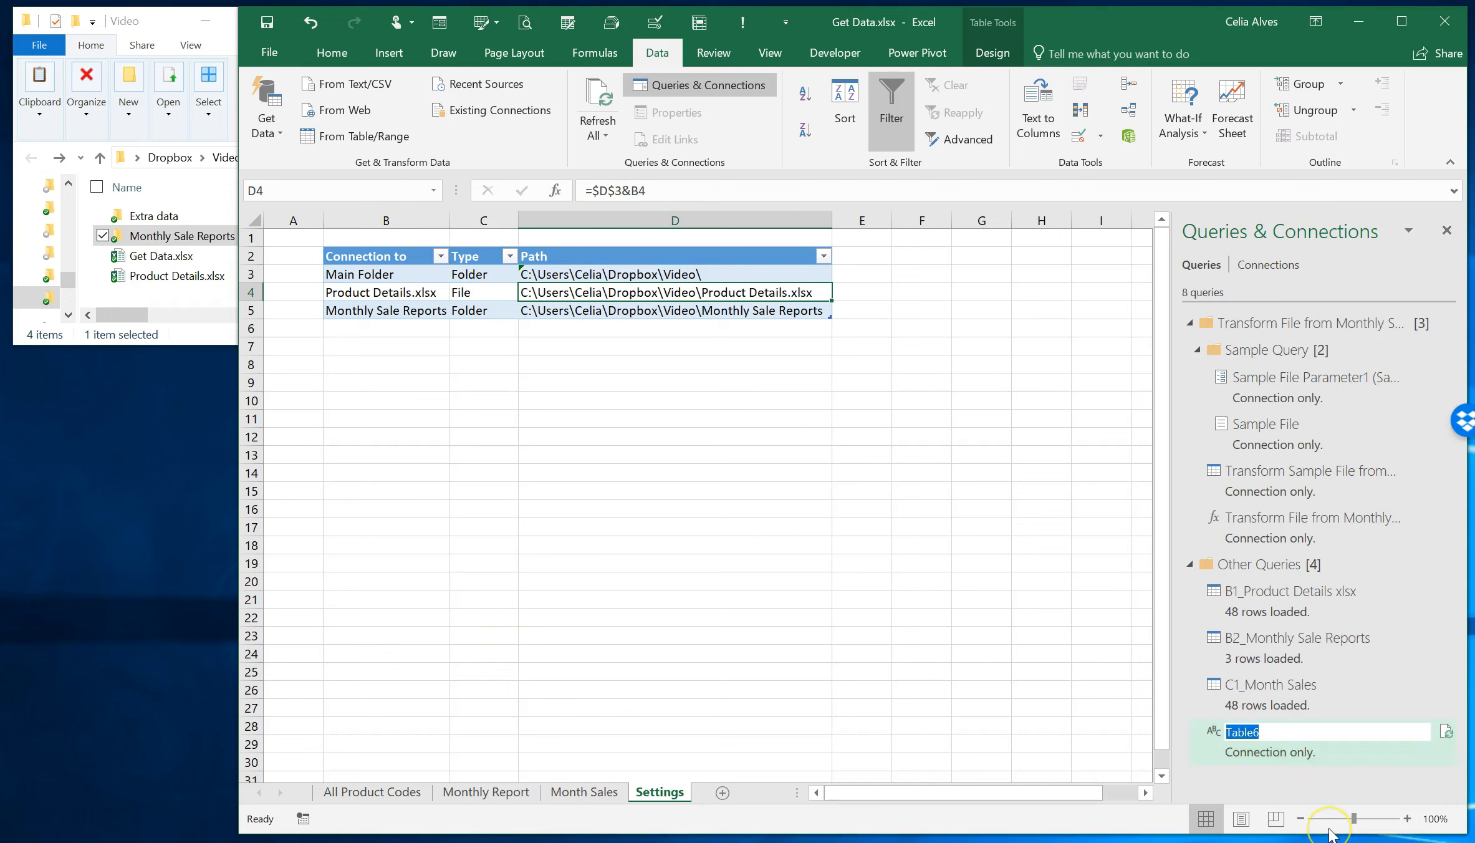
pyautogui.write('A1_')
pyautogui.click(1330, 822)
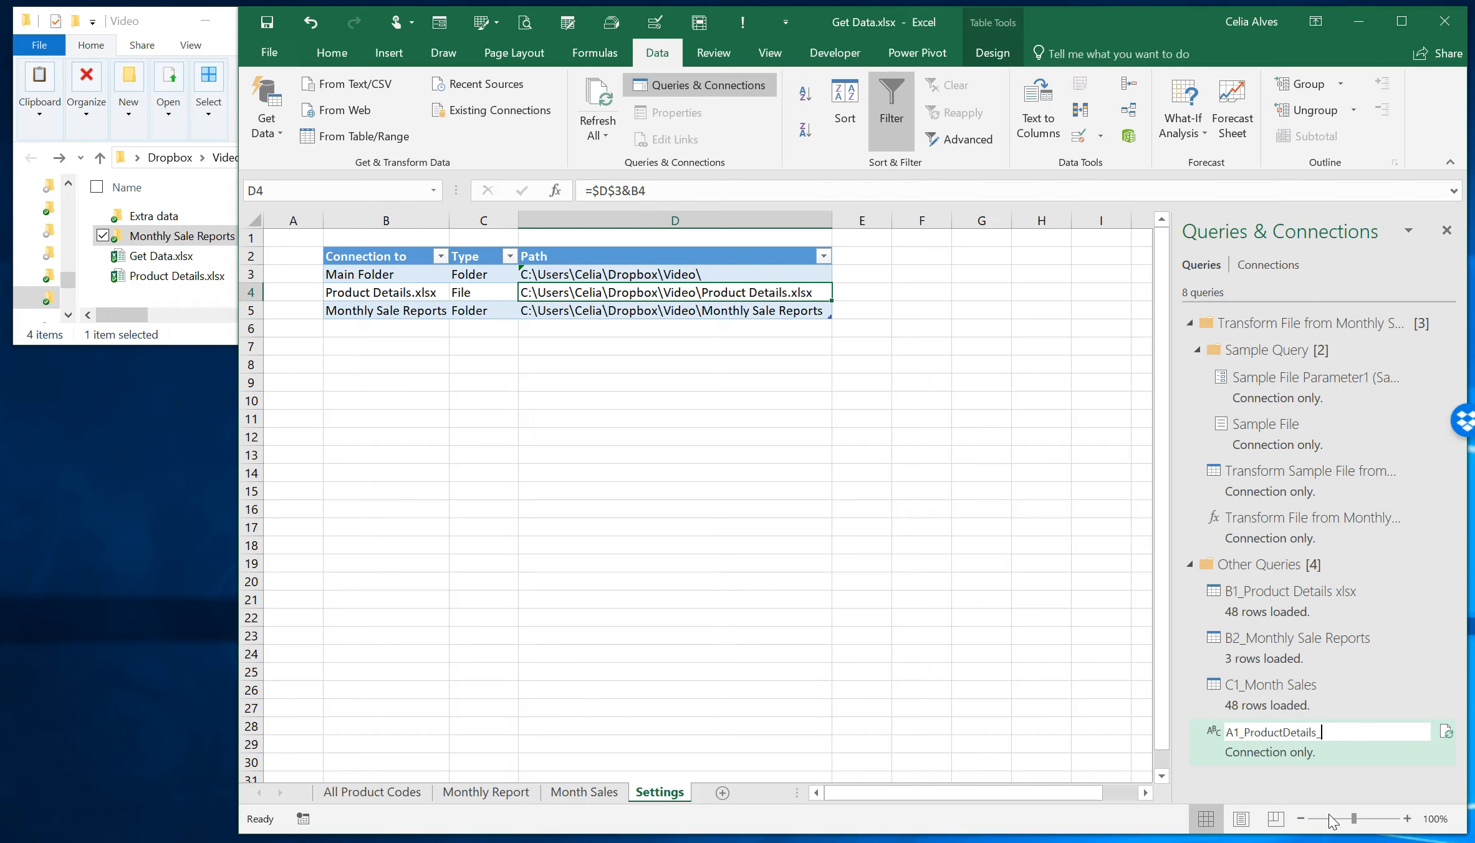
pyautogui.write('th')
pyautogui.click(1354, 732)
pyautogui.press('Return')
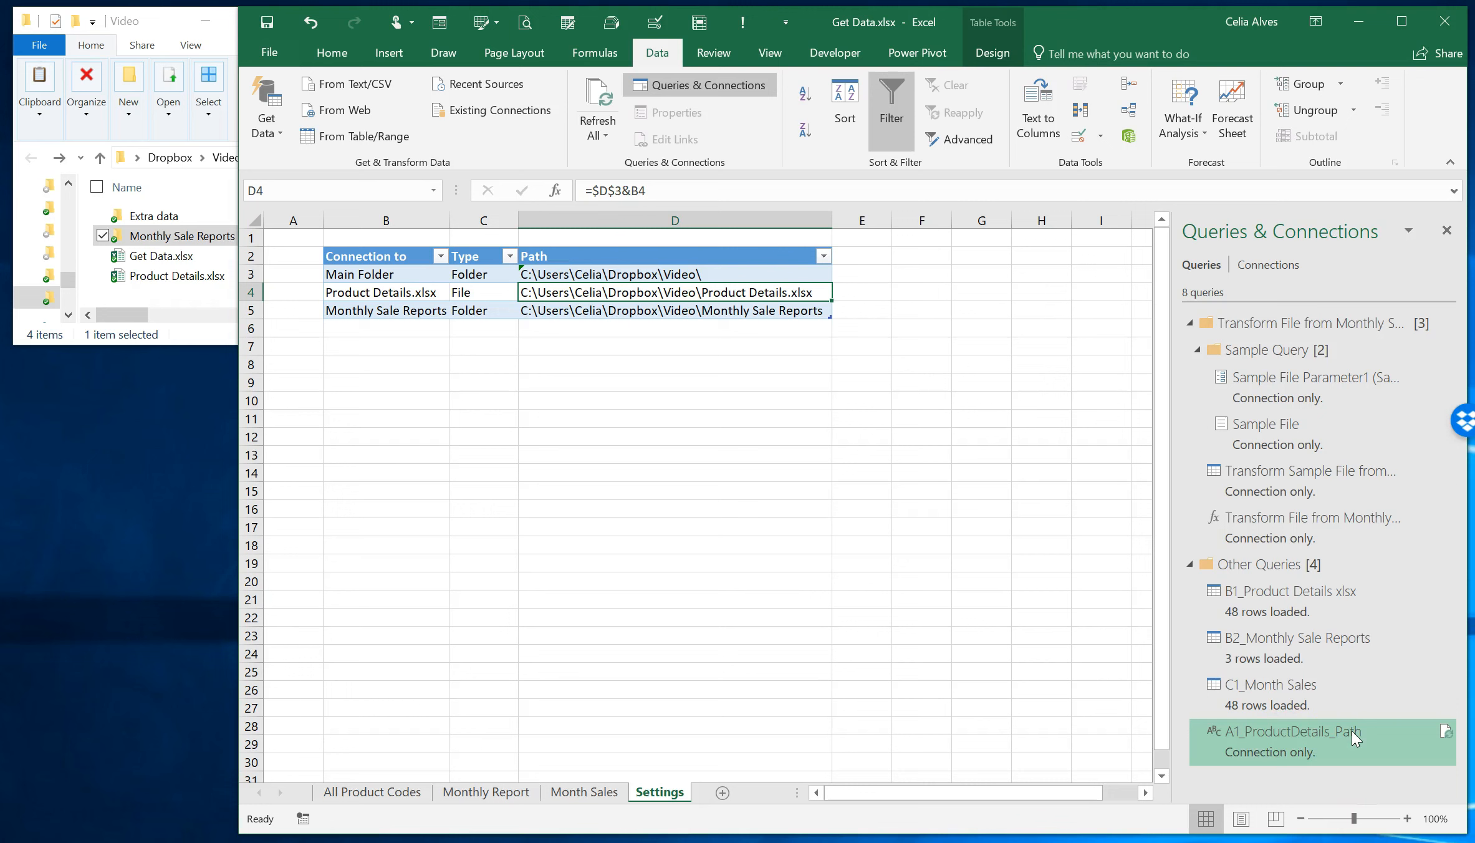
# Duplicate the A1_ProductDetails_Path query.
pyautogui.moveTo(1258, 739)
pyautogui.rightClick(1303, 750)
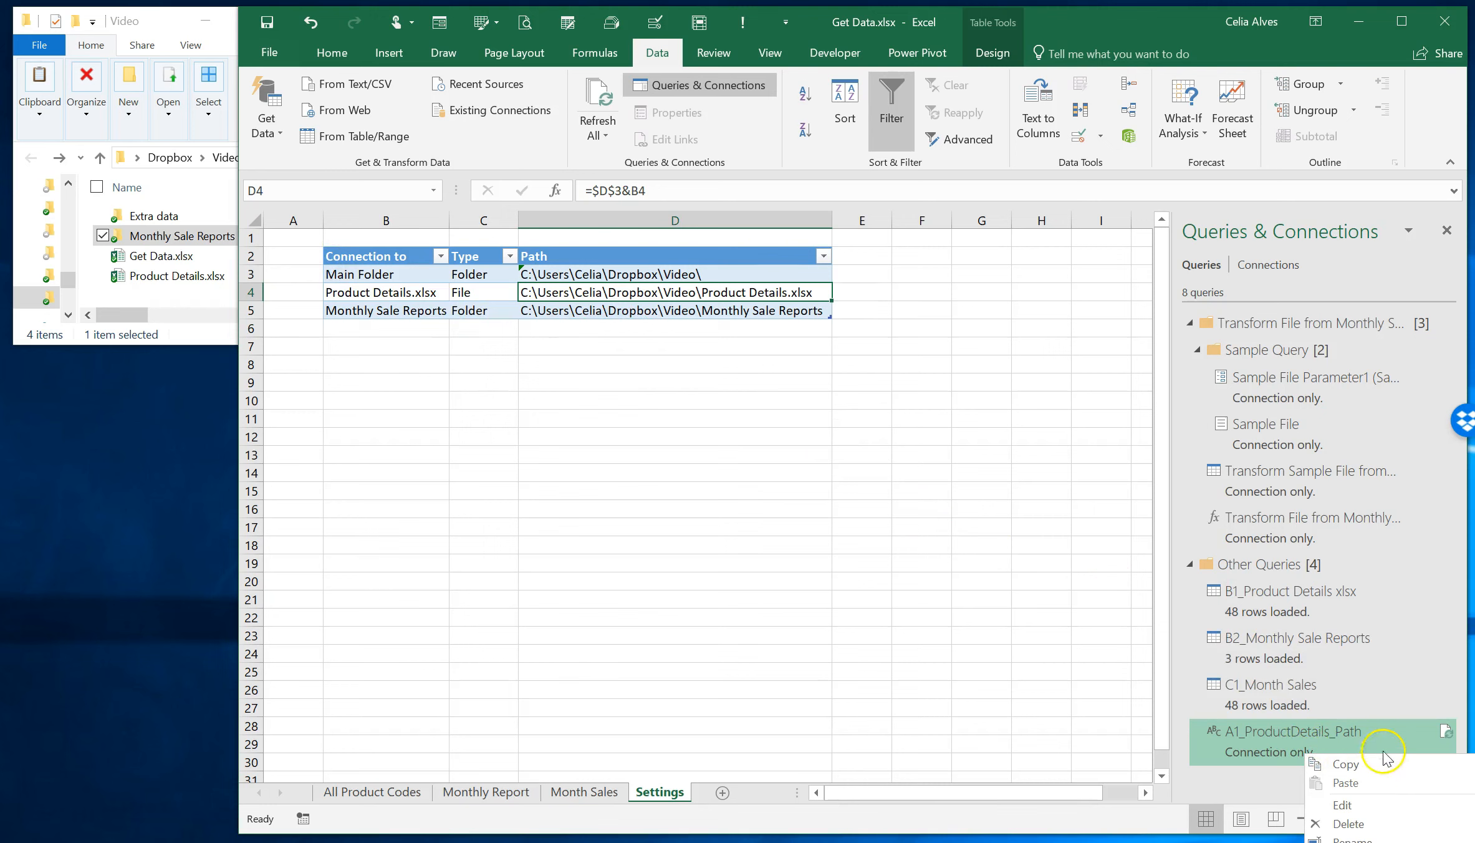
pyautogui.click(1347, 824)
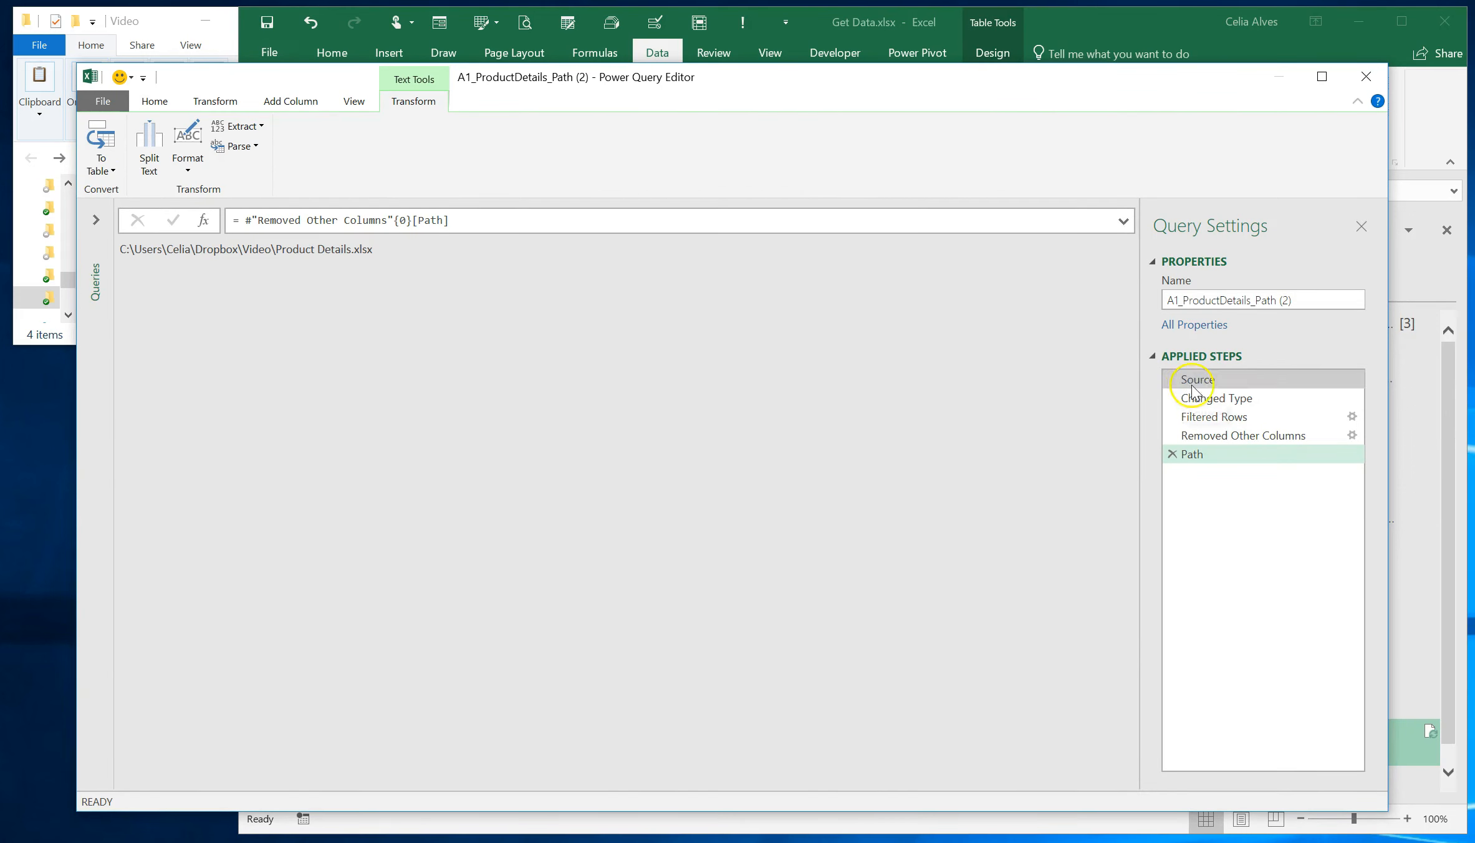
# Change the duplicated query's Filtered Rows step to keep Connection to equal to Monthly Sale Reports, and return to the Path step.
pyautogui.click(1230, 418)
pyautogui.click(1352, 417)
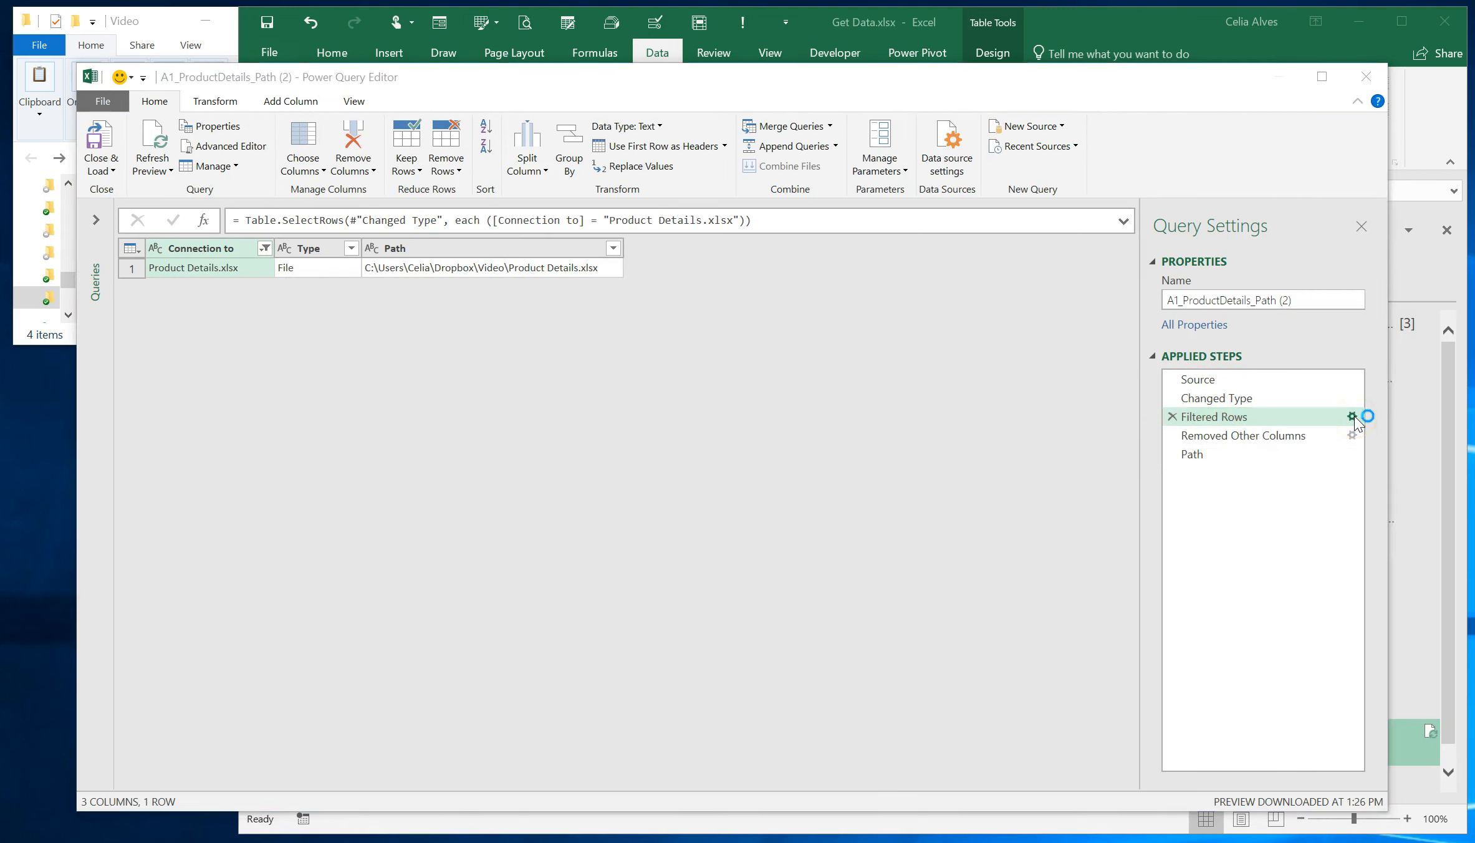
pyautogui.click(957, 567)
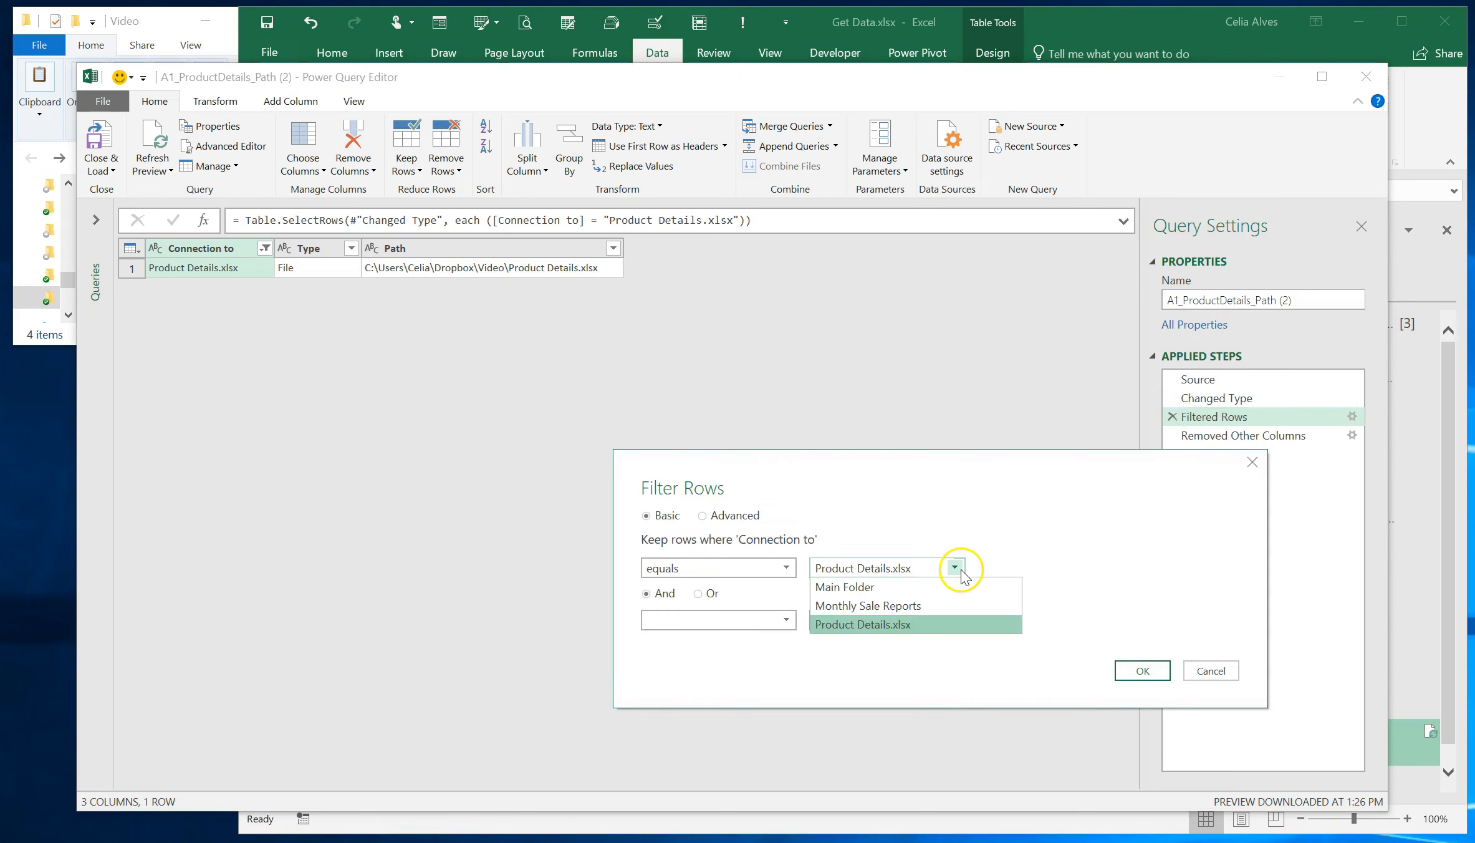
pyautogui.click(937, 604)
pyautogui.click(1143, 671)
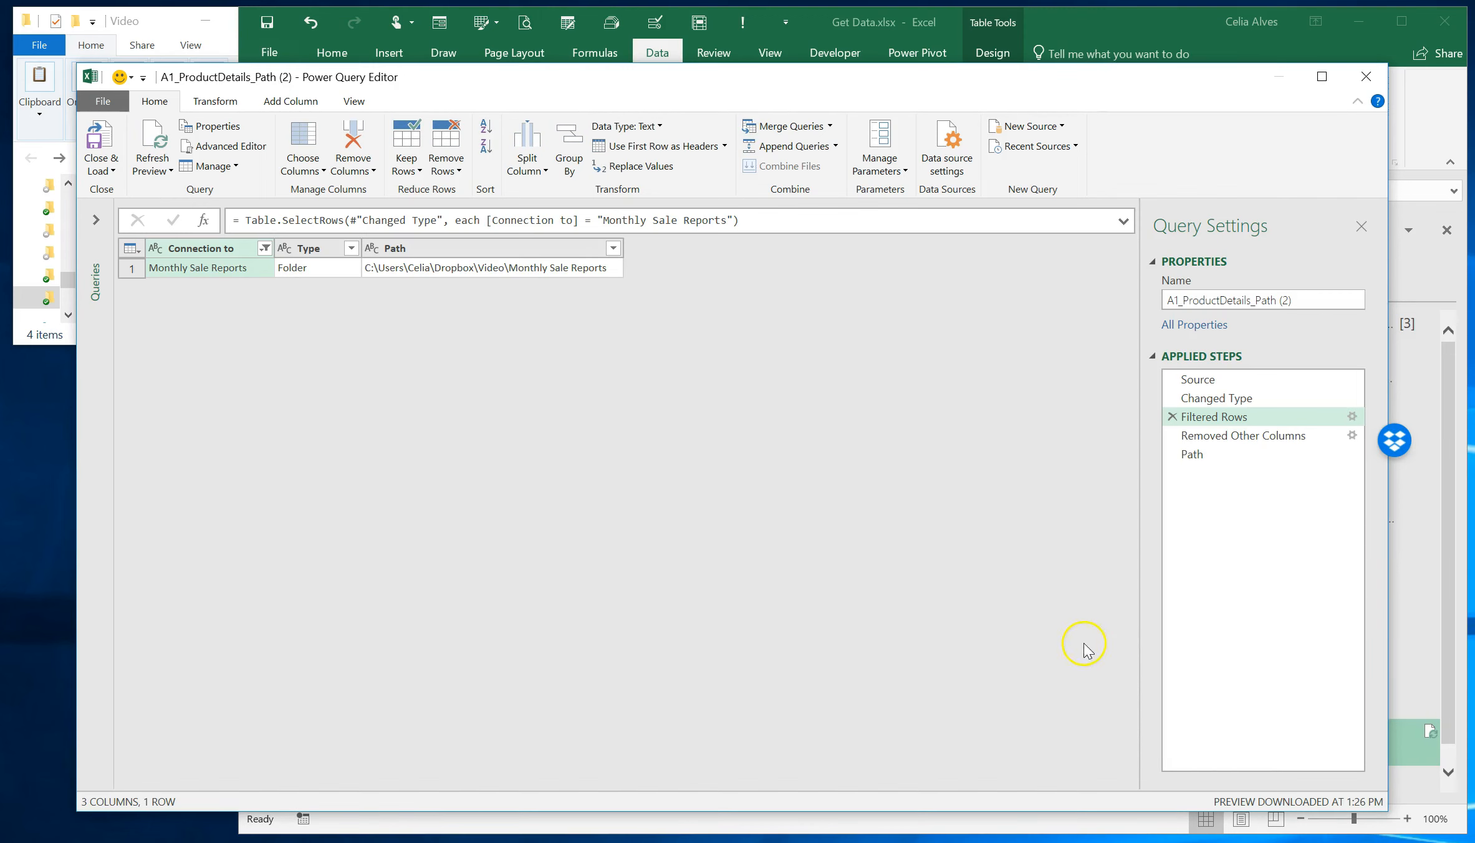
pyautogui.click(1194, 455)
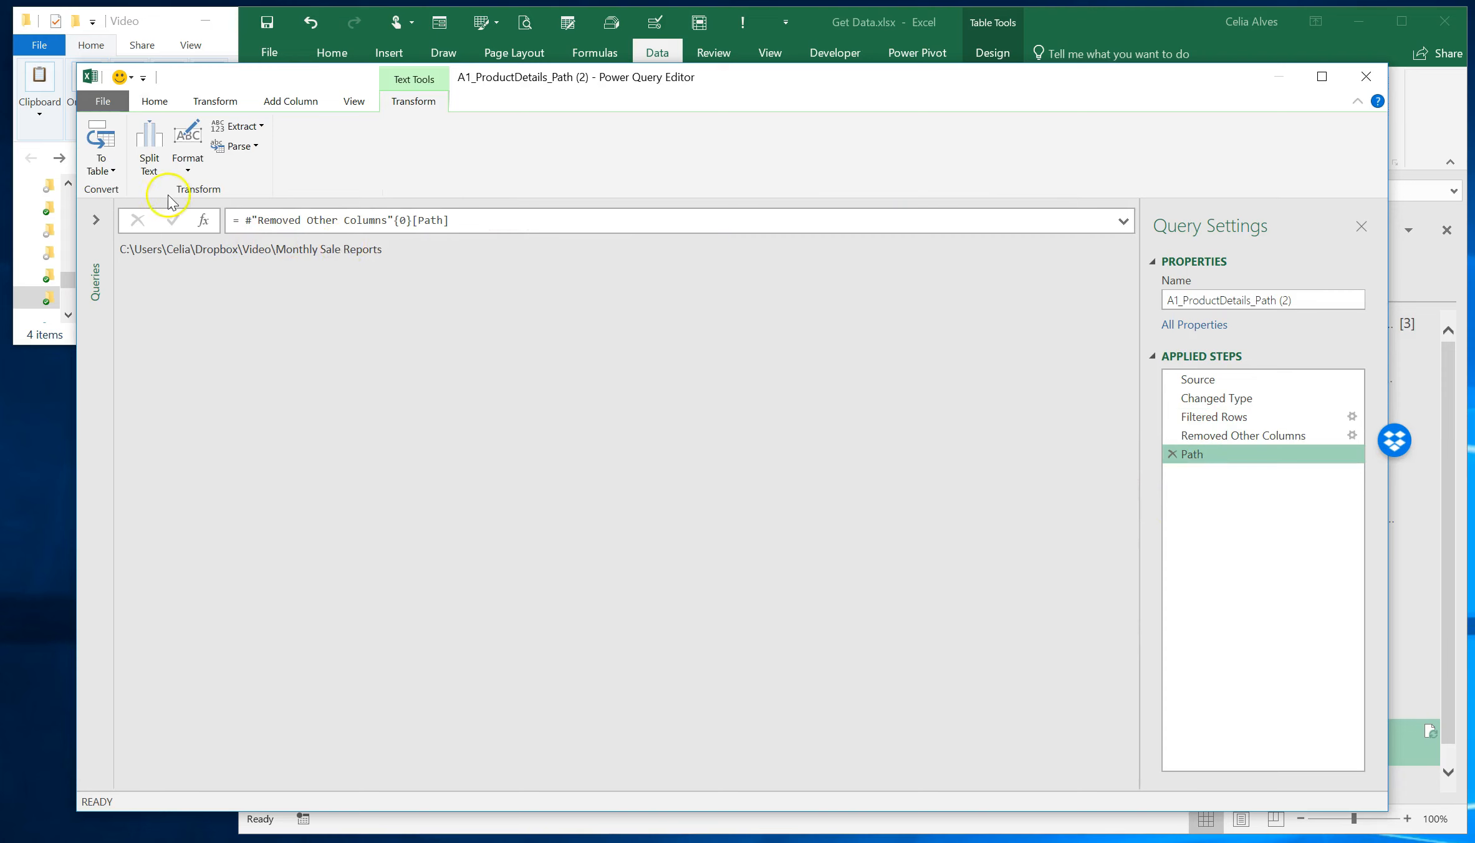
# Rename the duplicated query as A2_MonthlySaleReports_Path.
pyautogui.click(1178, 300)
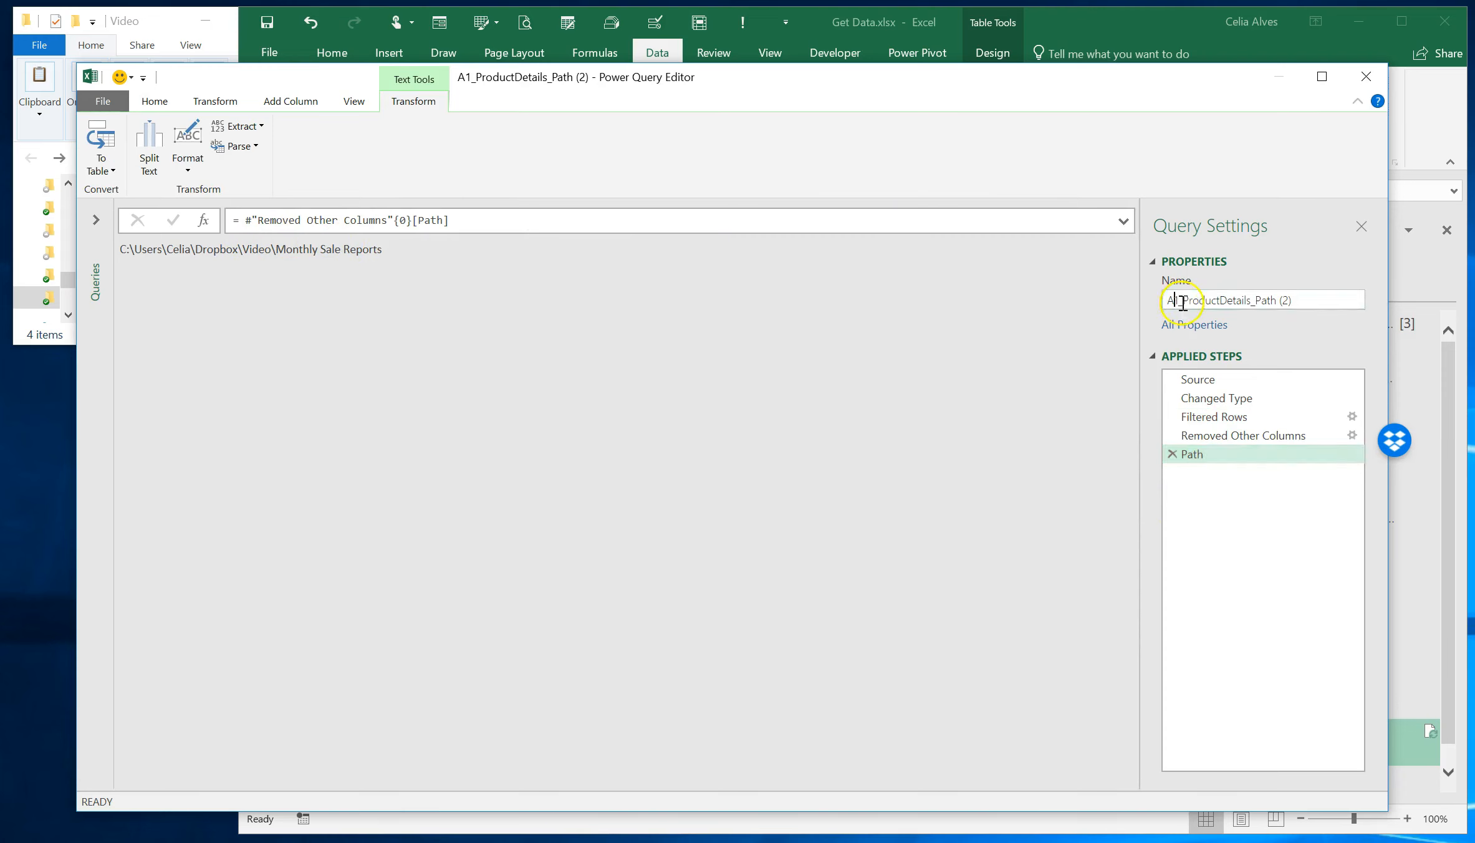
pyautogui.press('BackSpace')
pyautogui.write('2')
pyautogui.moveTo(1183, 302); pyautogui.dragTo(1254, 310)
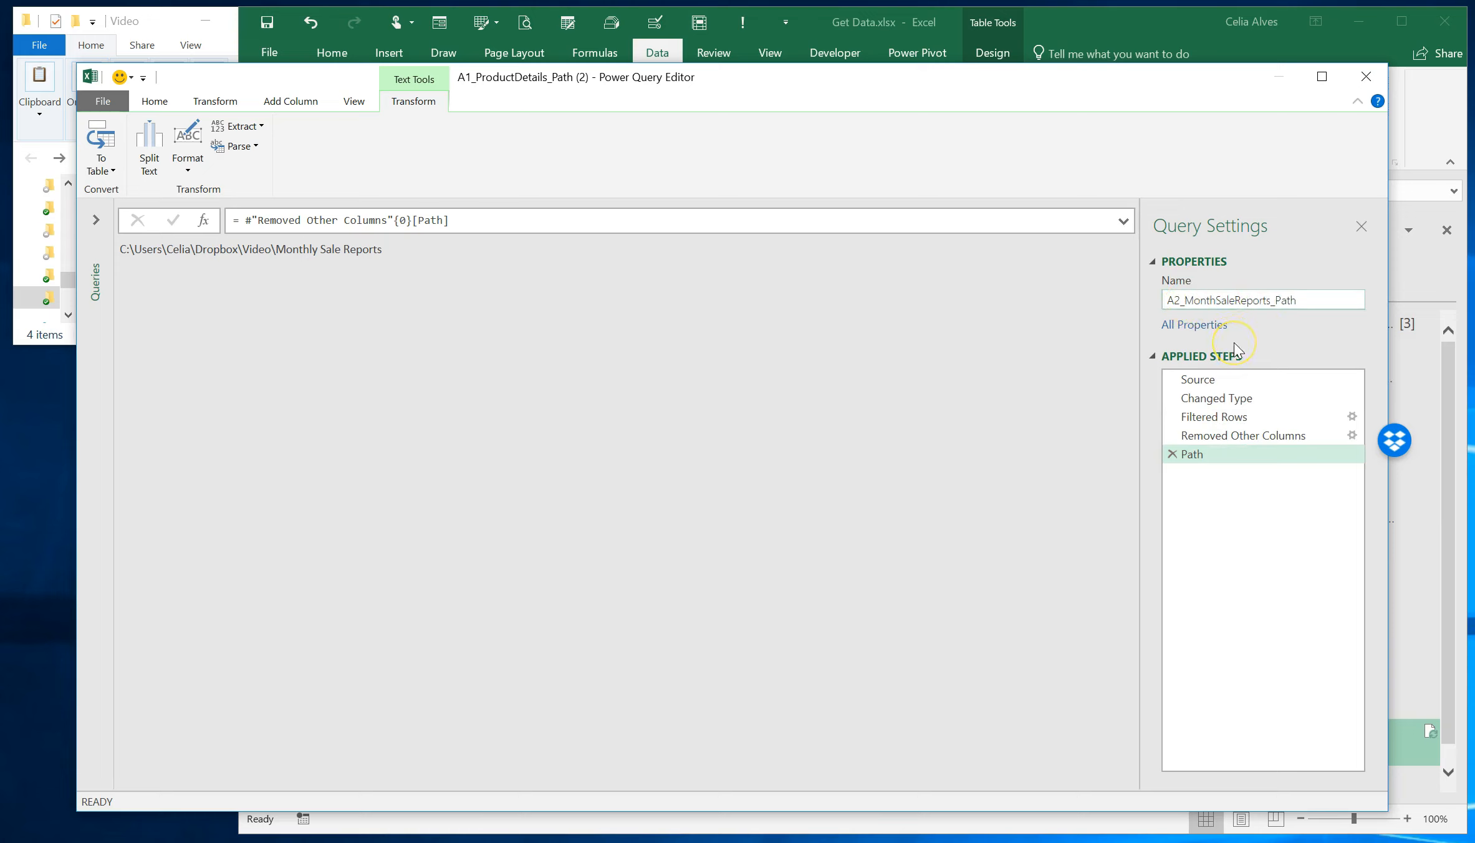
pyautogui.write('lySaleReports_Path')
pyautogui.click(1330, 304)
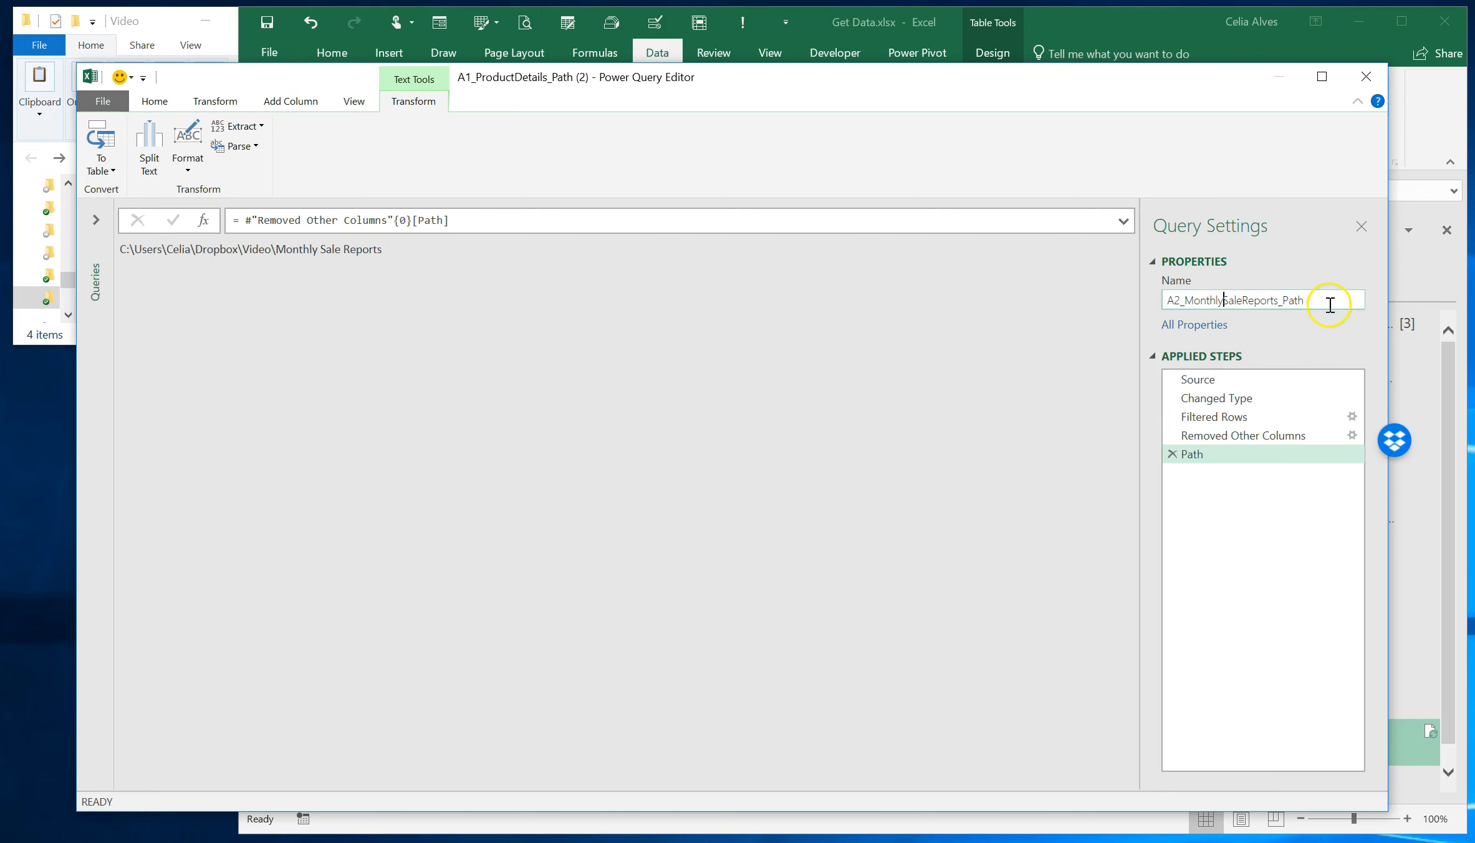
# Close the query editor and load the Monthly Sale Reports path query into the workbook.
pyautogui.click(154, 101)
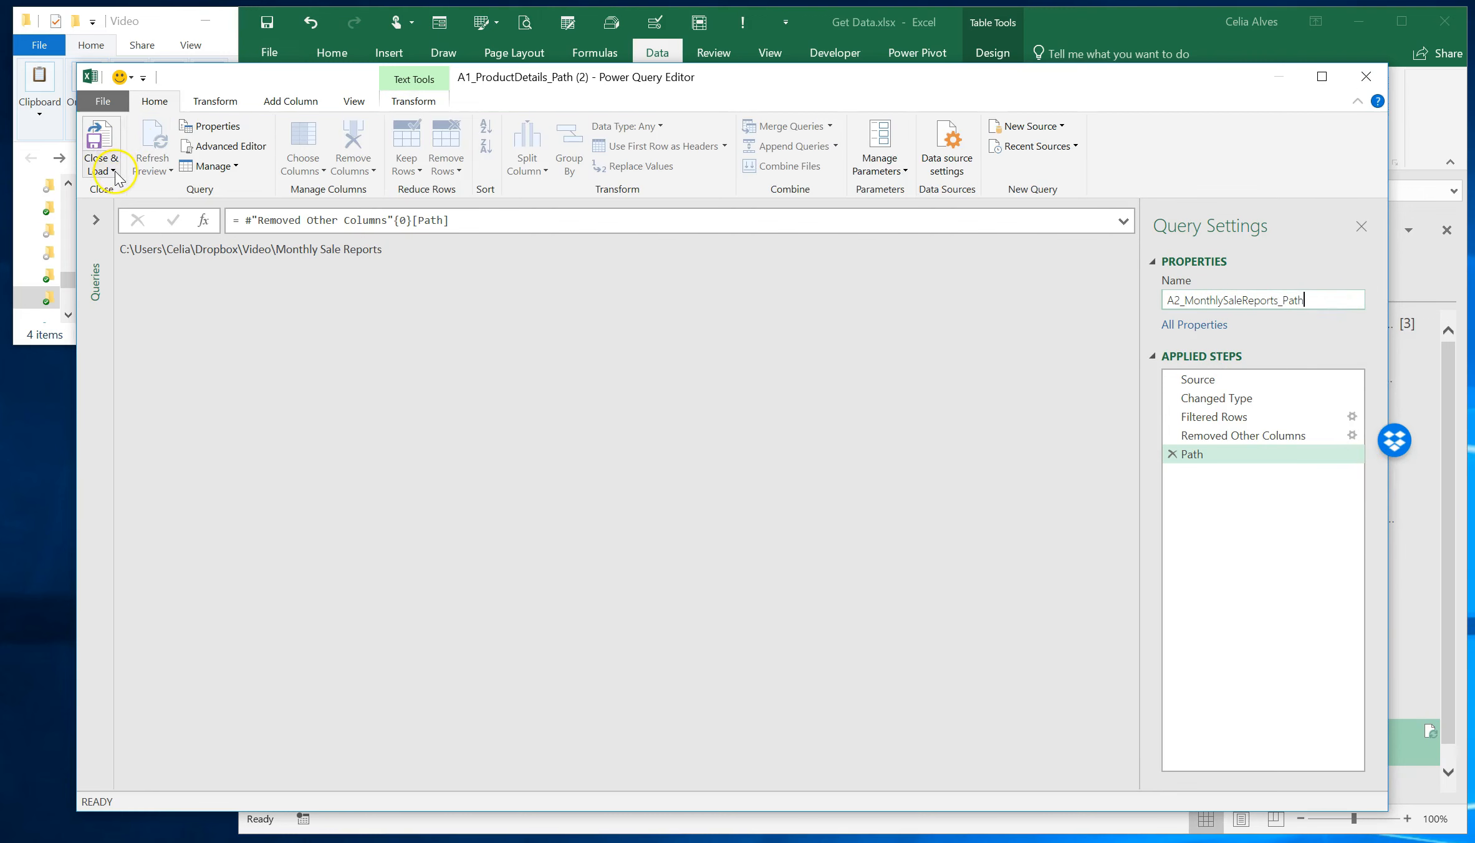
pyautogui.click(114, 171)
pyautogui.click(56, 188)
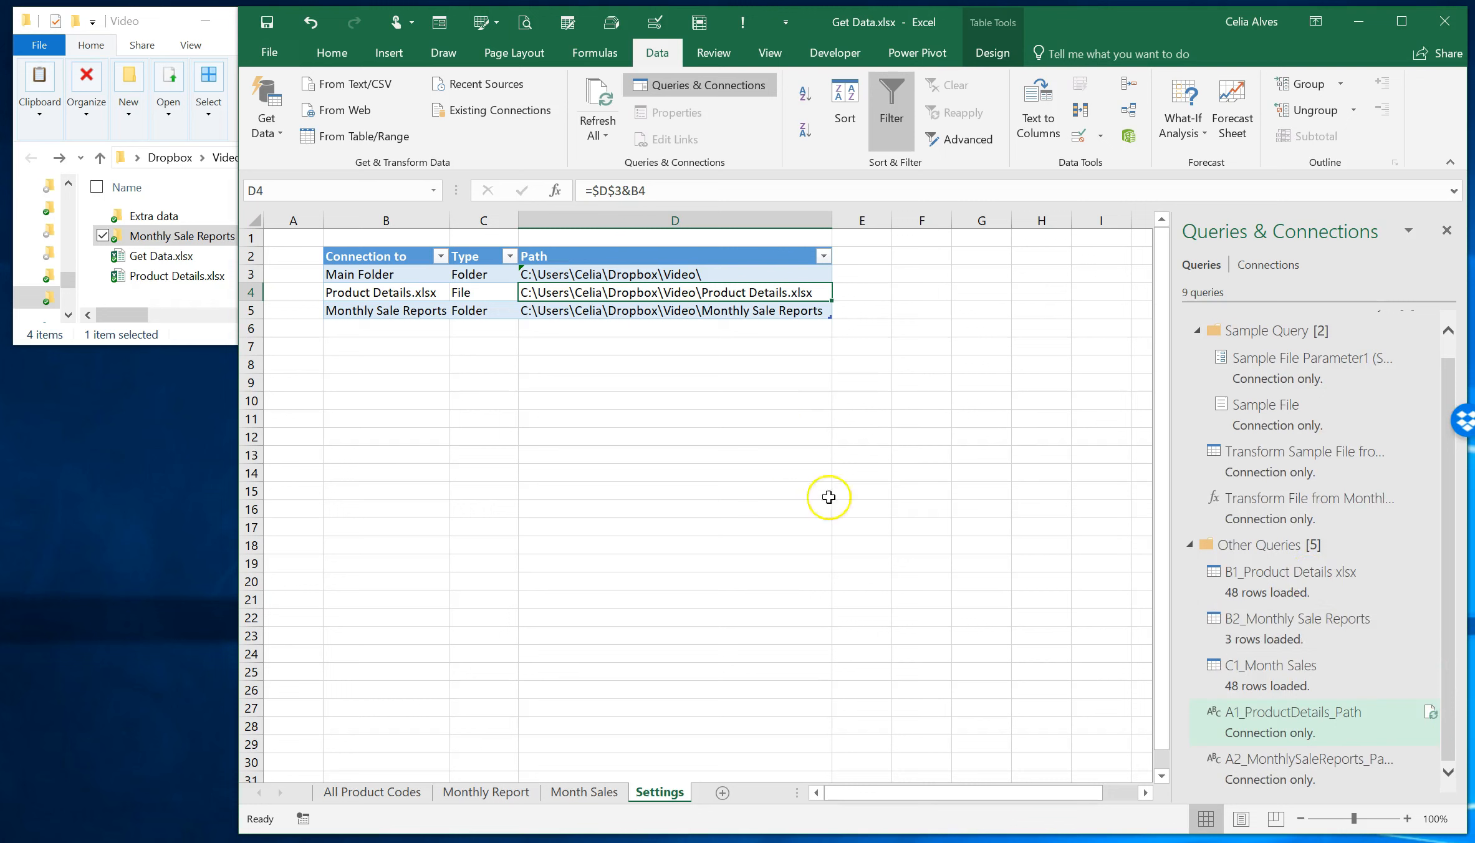
# Copy the name of the A1_ProductDetails_Path query without changing it.
pyautogui.rightClick(1272, 722)
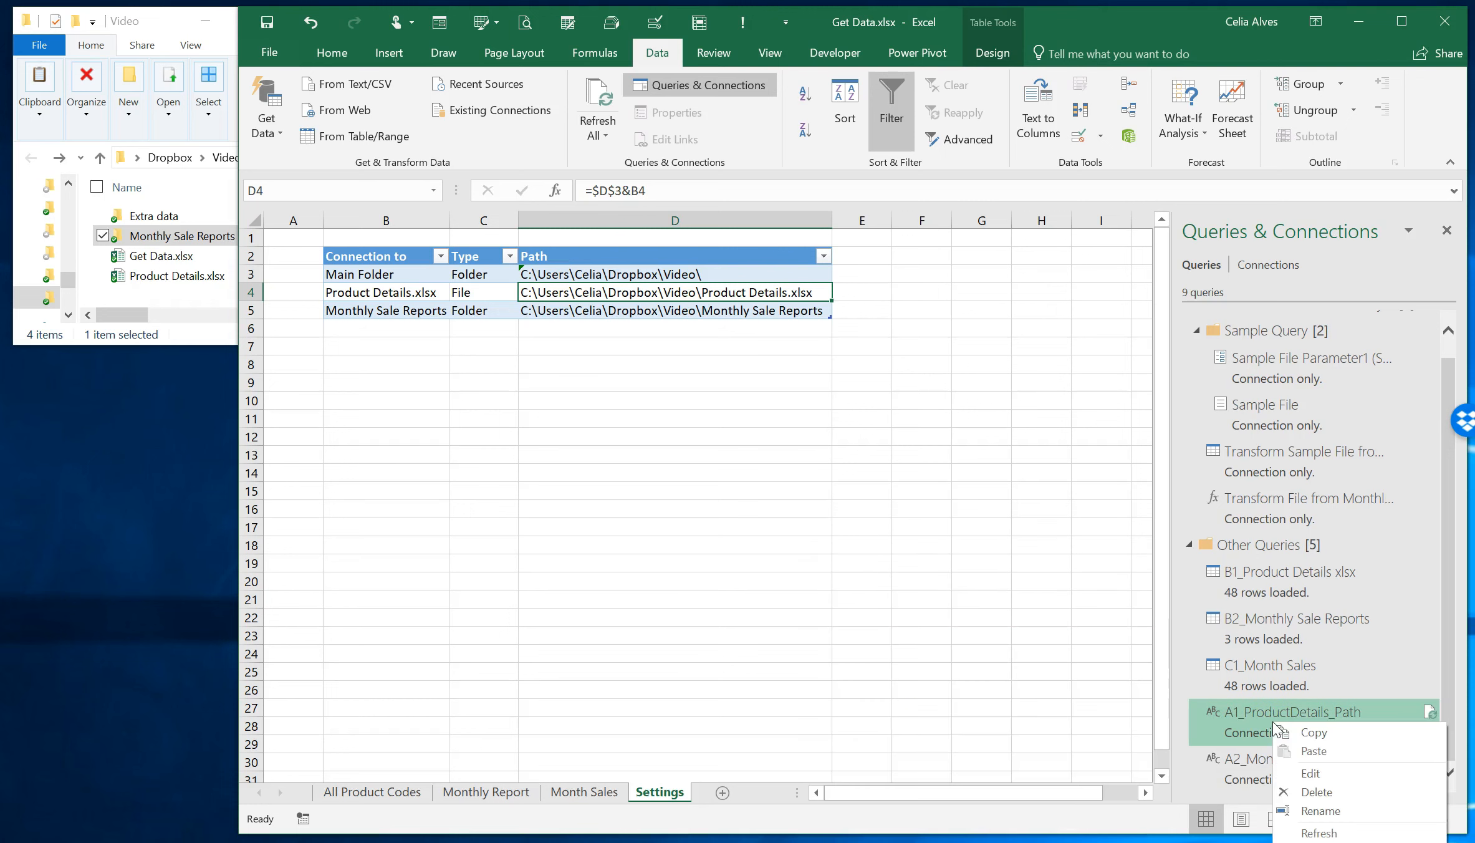
pyautogui.click(1341, 812)
pyautogui.hotkey('ctrl', 'c')
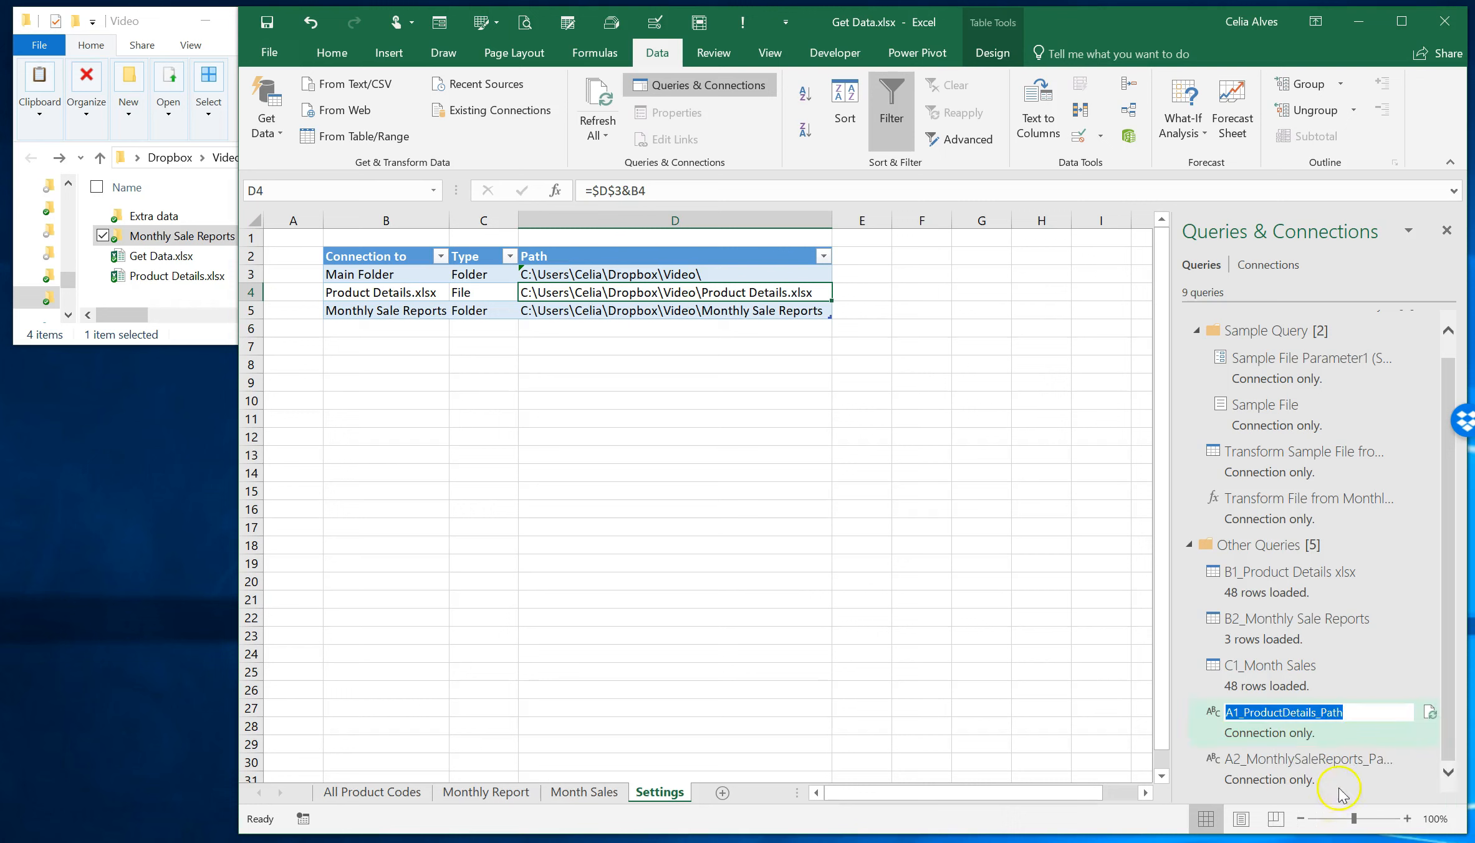
pyautogui.press('Return')
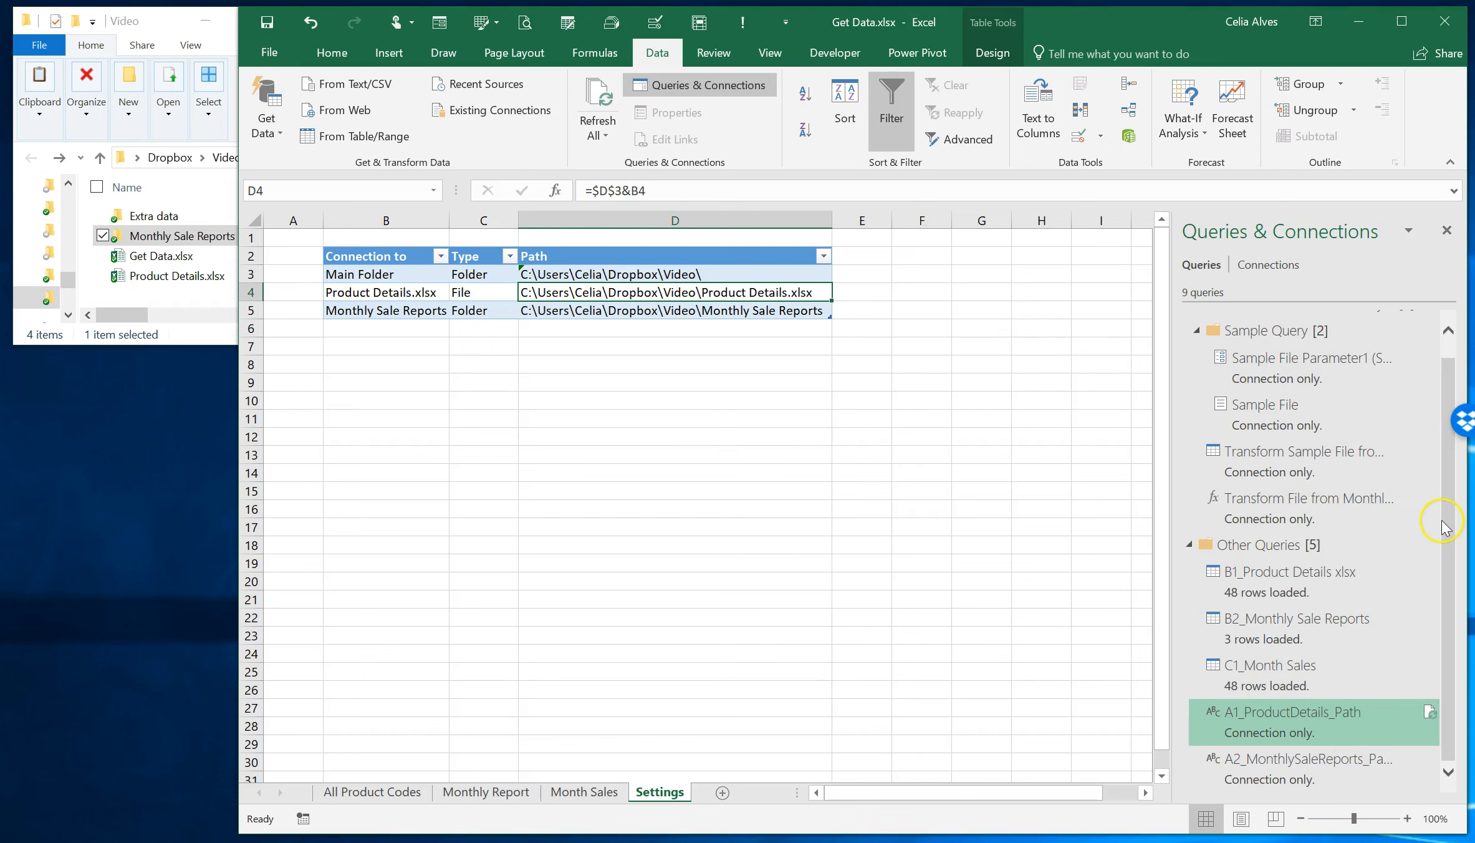
# Edit the B1_Product Details xlsx query and show its code in the Advanced Editor.
pyautogui.click(1284, 576)
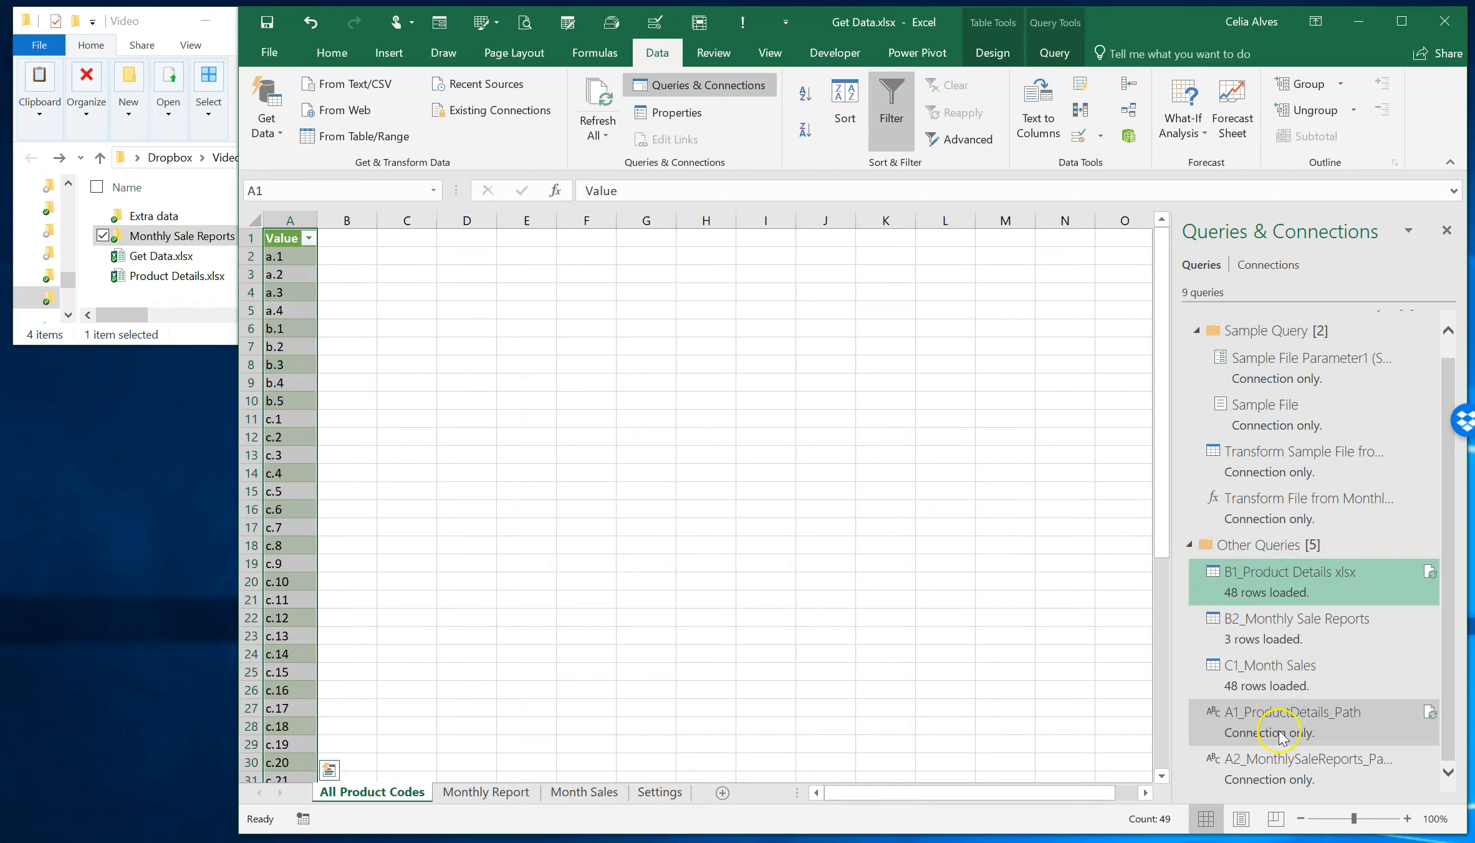
pyautogui.rightClick(1247, 583)
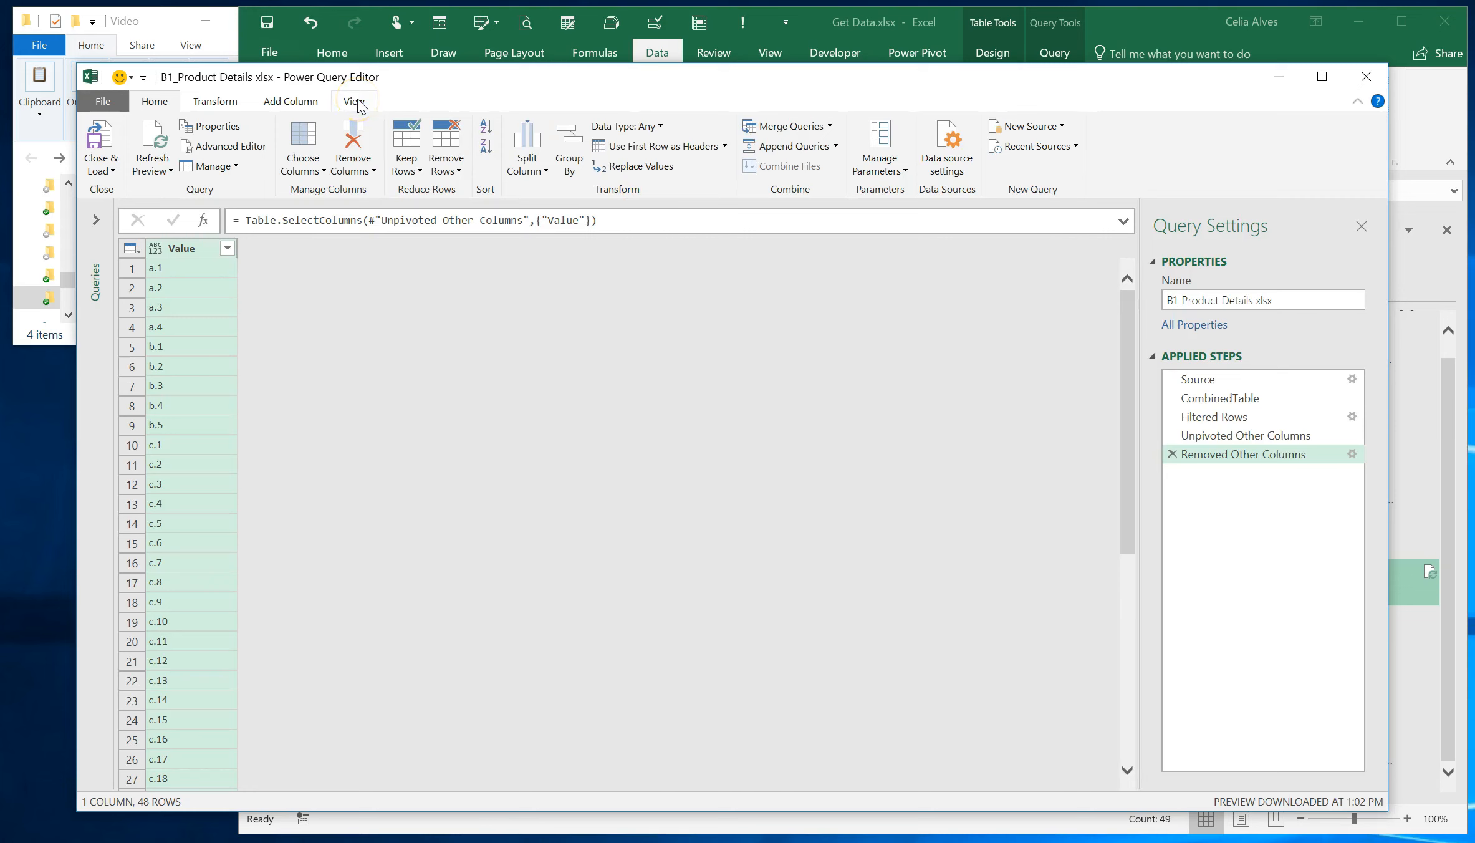
pyautogui.click(356, 101)
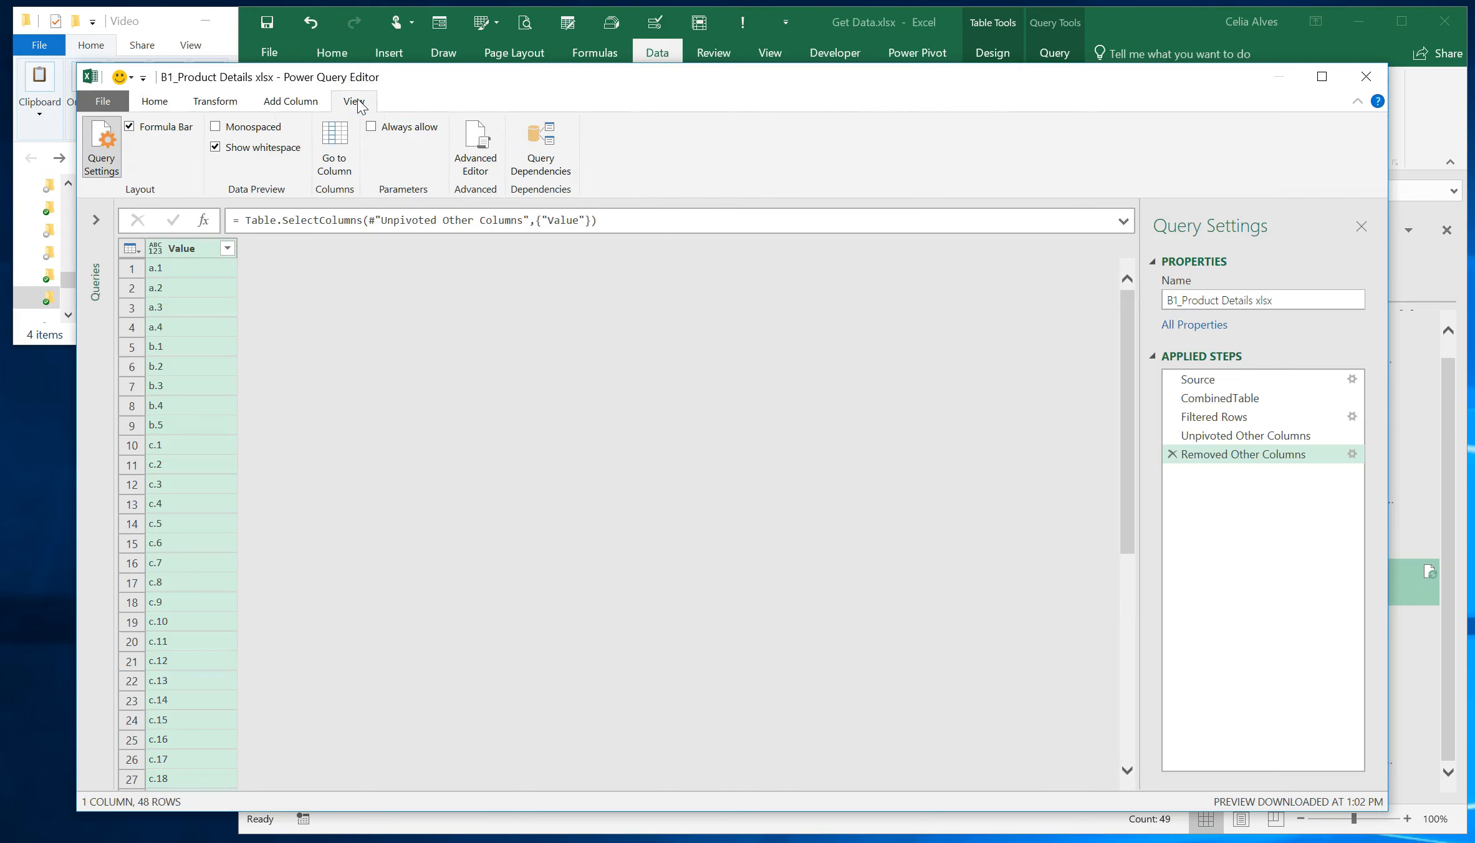
pyautogui.click(477, 152)
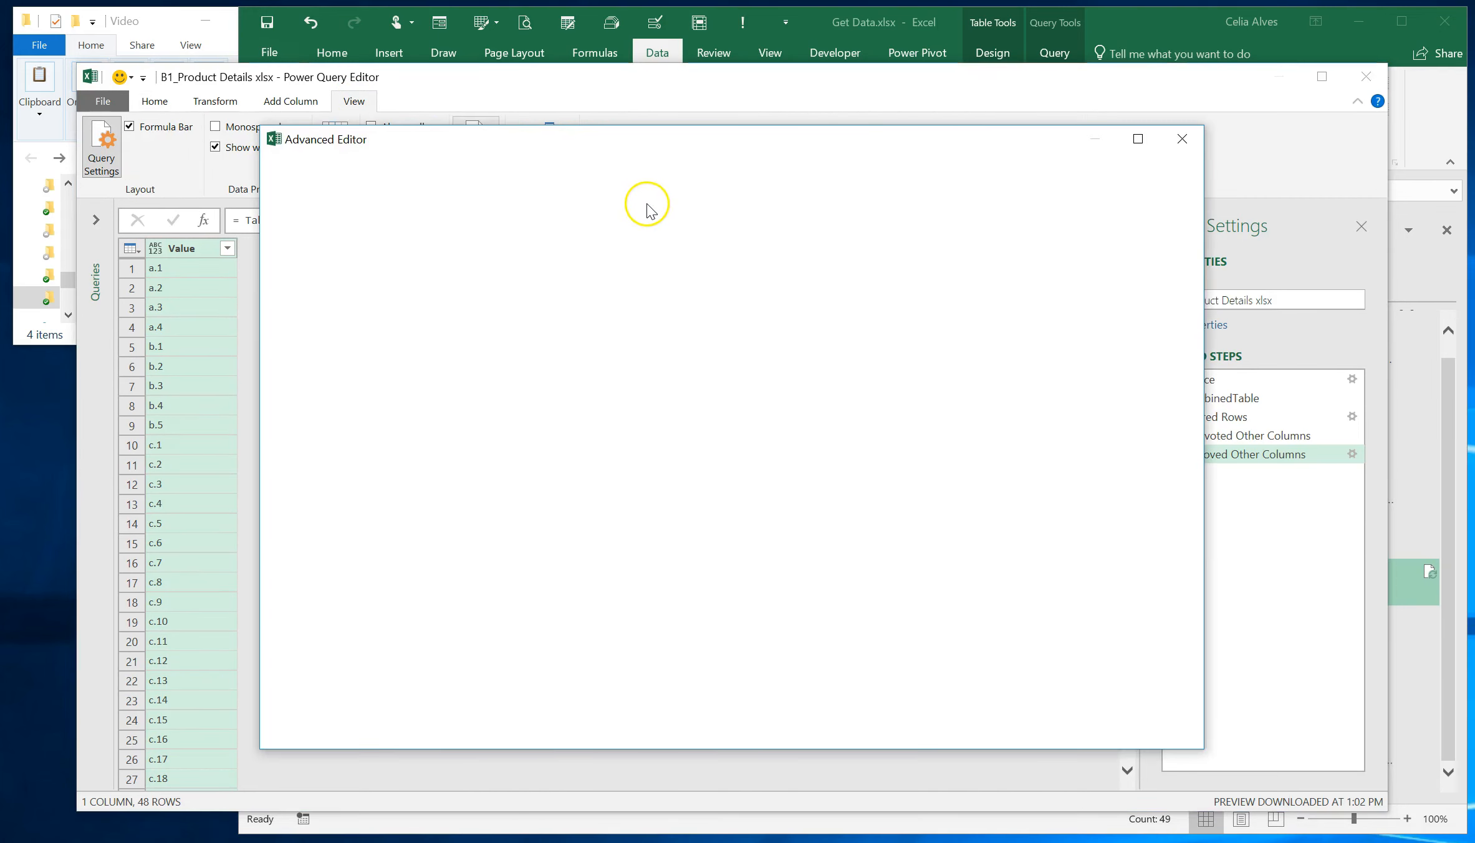
# Replace the quoted Product Details.xlsx path in the Source line's File.Contents with A1_ProductDetails_Path and apply the code.
pyautogui.click(658, 249)
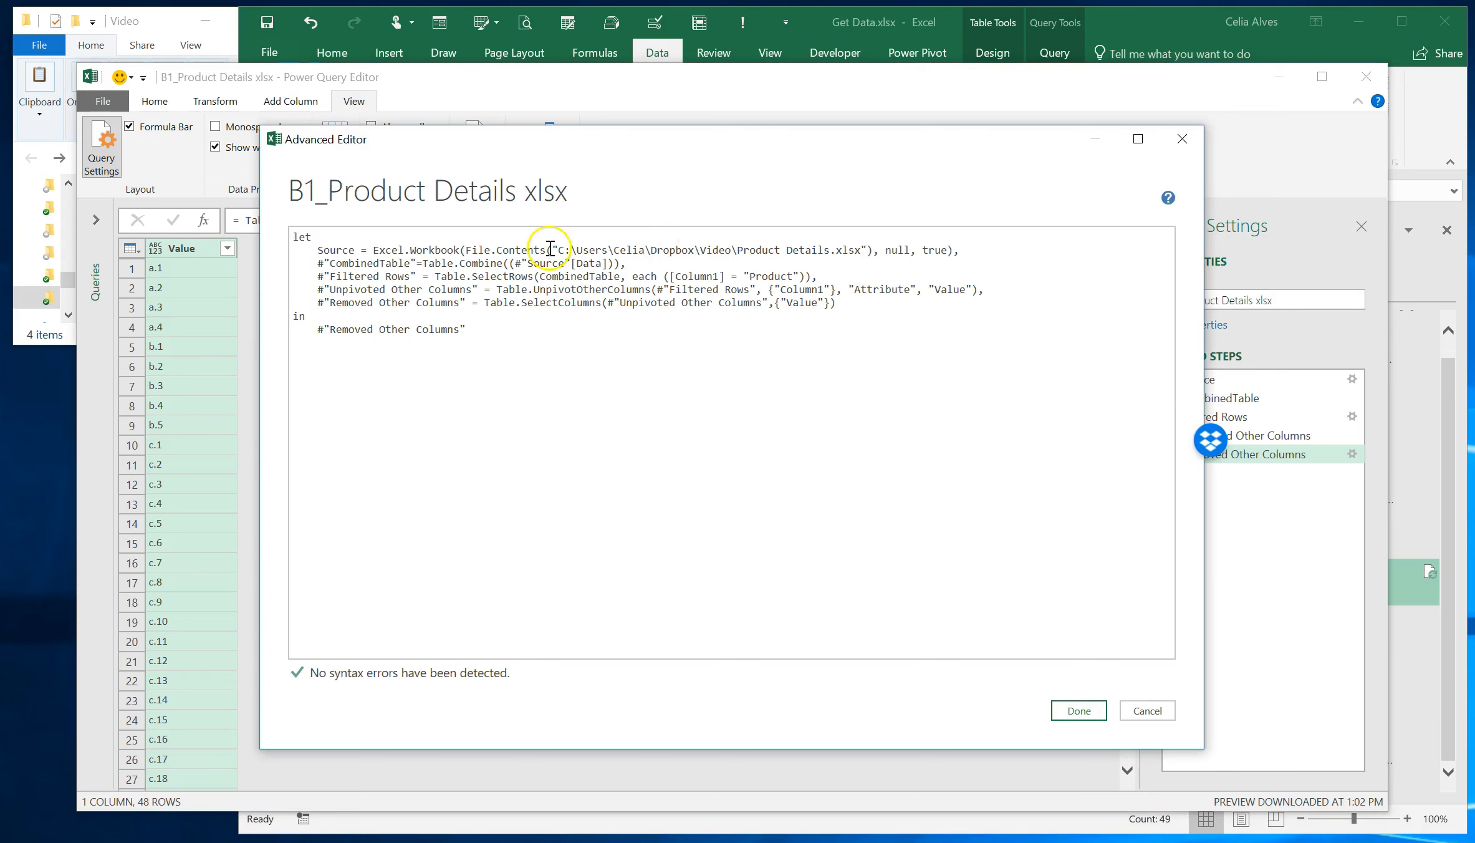
pyautogui.hotkey('ctrl', 'shift', 'Right')
pyautogui.hotkey('ctrl', 'shift', 'Right')
pyautogui.hotkey('ctrl', 'shift', 'Right')
pyautogui.hotkey('ctrl', 'shift', 'Right')
pyautogui.hotkey('ctrl', 'shift', 'Right')
pyautogui.hotkey('ctrl', 'shift', 'Right')
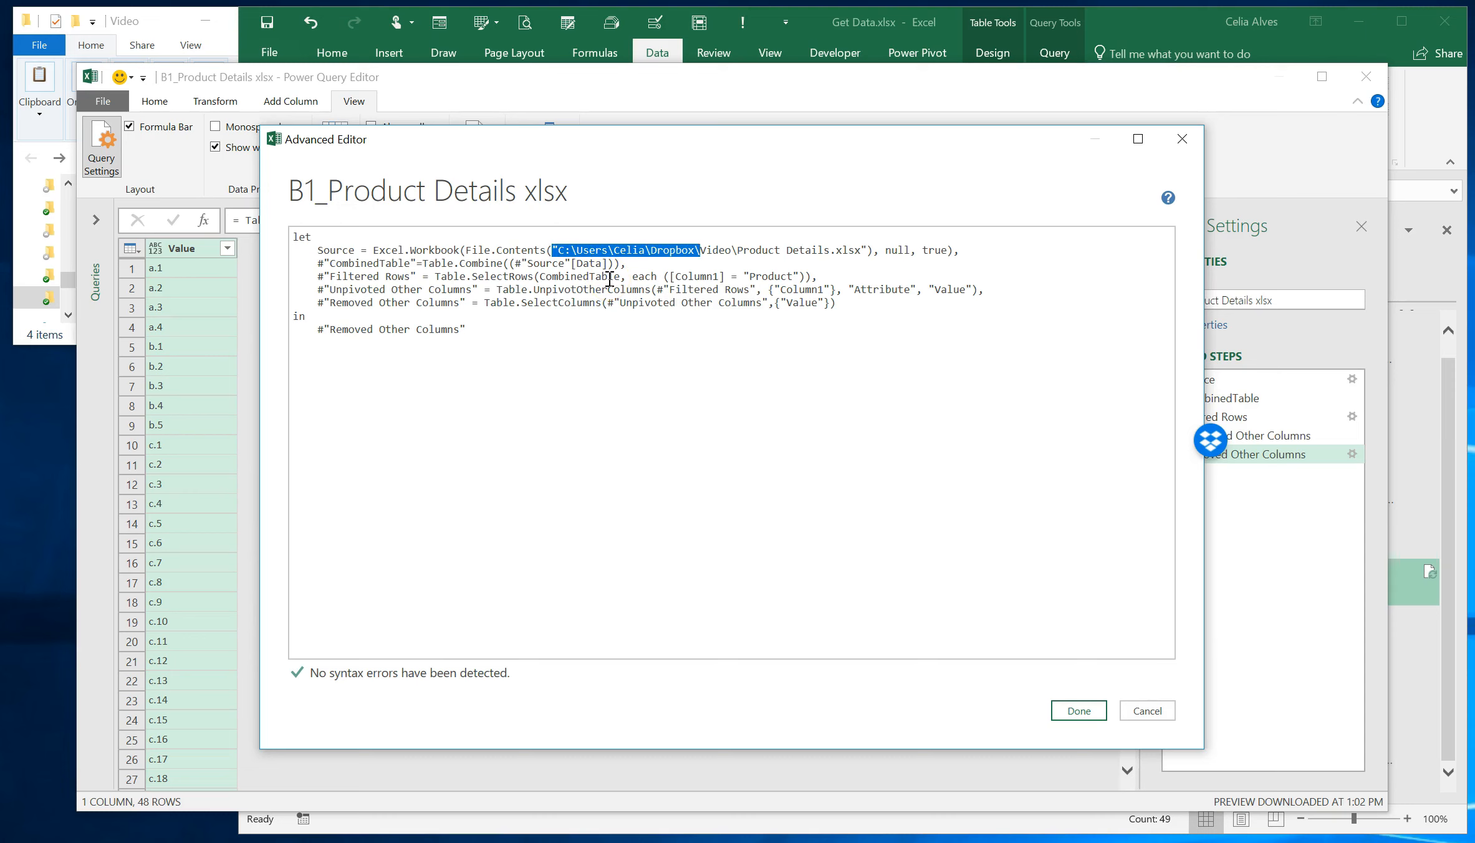
pyautogui.hotkey('shift', 'Right')
pyautogui.hotkey('shift', 'Right')
pyautogui.hotkey('shift', 'Right')
pyautogui.hotkey('shift', 'Right')
pyautogui.hotkey('shift', 'Right')
pyautogui.hotkey('shift', 'Right')
pyautogui.hotkey('shift', 'Right')
pyautogui.hotkey('shift', 'Right')
pyautogui.hotkey('shift', 'Right')
pyautogui.hotkey('shift', 'Right')
pyautogui.hotkey('shift', 'Right')
pyautogui.hotkey('shift', 'Right')
pyautogui.hotkey('shift', 'Right')
pyautogui.hotkey('shift', 'Right')
pyautogui.hotkey('shift', 'Right')
pyautogui.hotkey('shift', 'Right')
pyautogui.hotkey('shift', 'Right')
pyautogui.hotkey('shift', 'Right')
pyautogui.hotkey('shift', 'Right')
pyautogui.hotkey('shift', 'Right')
pyautogui.hotkey('shift', 'Right')
pyautogui.hotkey('shift', 'Right')
pyautogui.hotkey('shift', 'Right')
pyautogui.hotkey('shift', 'Right')
pyautogui.hotkey('shift', 'Right')
pyautogui.hotkey('shift', 'Right')
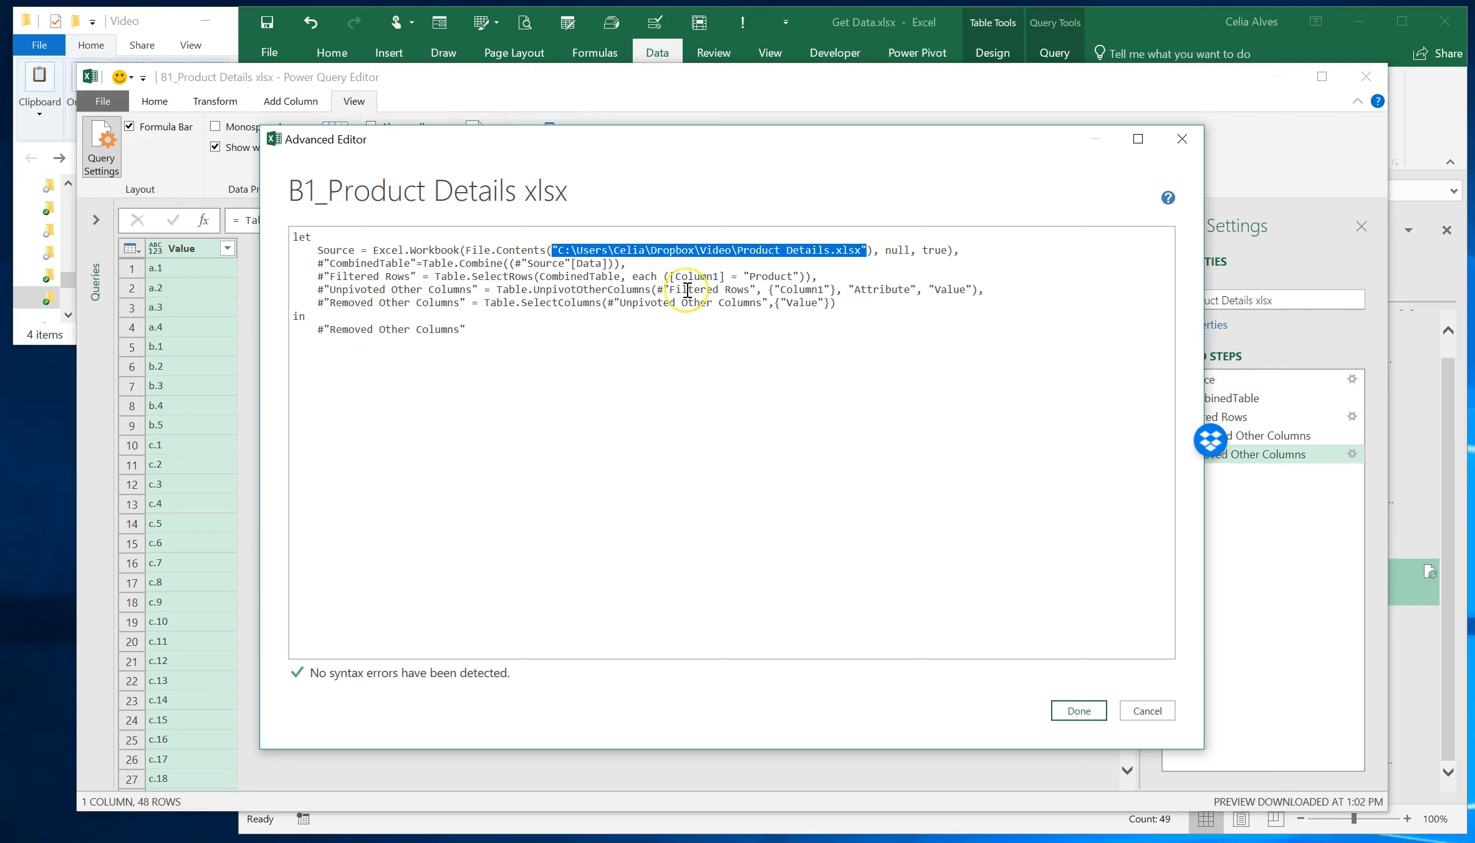
pyautogui.hotkey('ctrl', 'v')
pyautogui.click(608, 328)
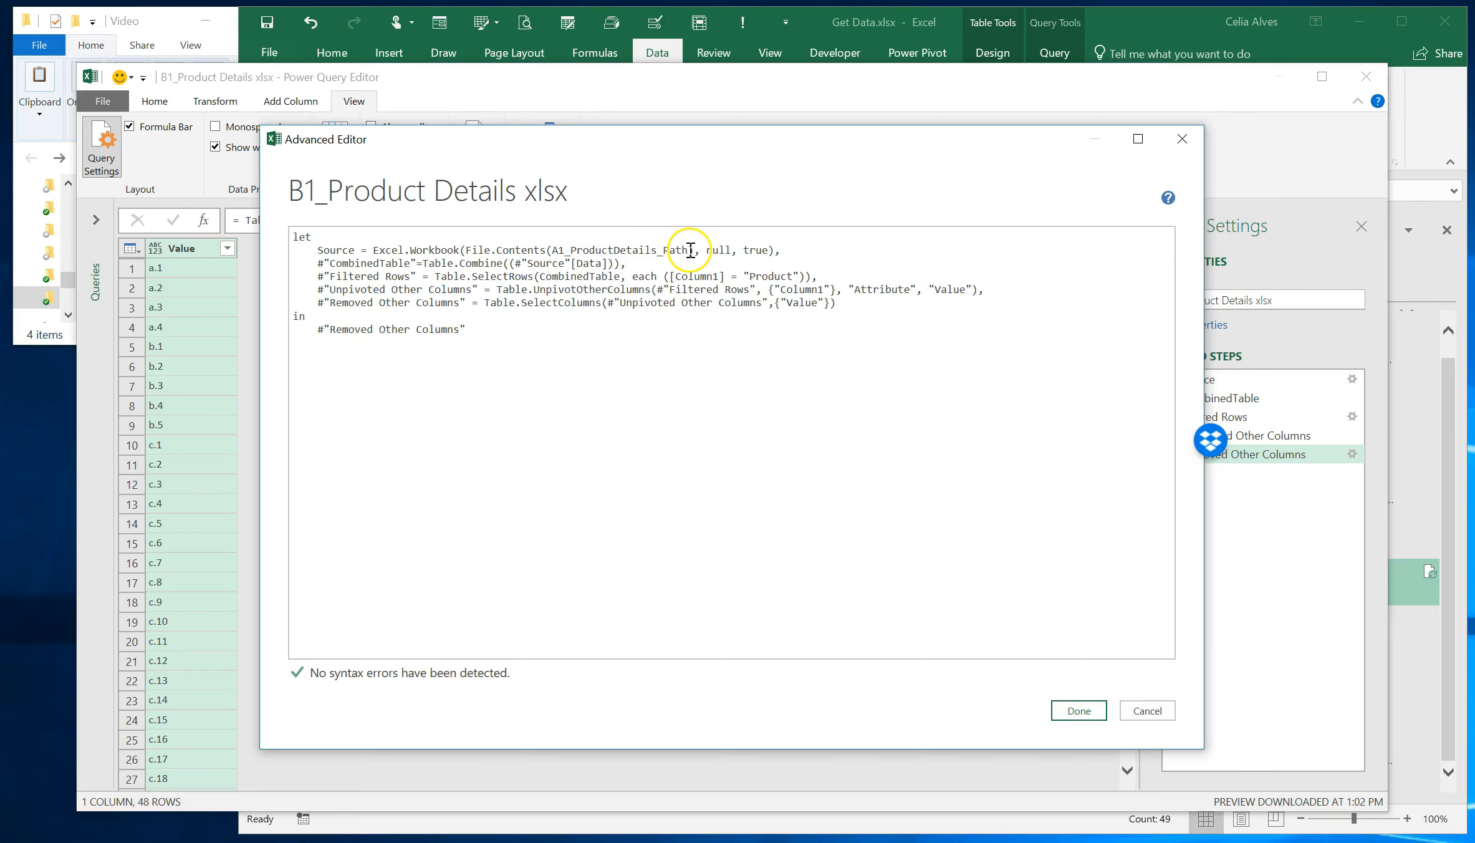
pyautogui.click(1079, 712)
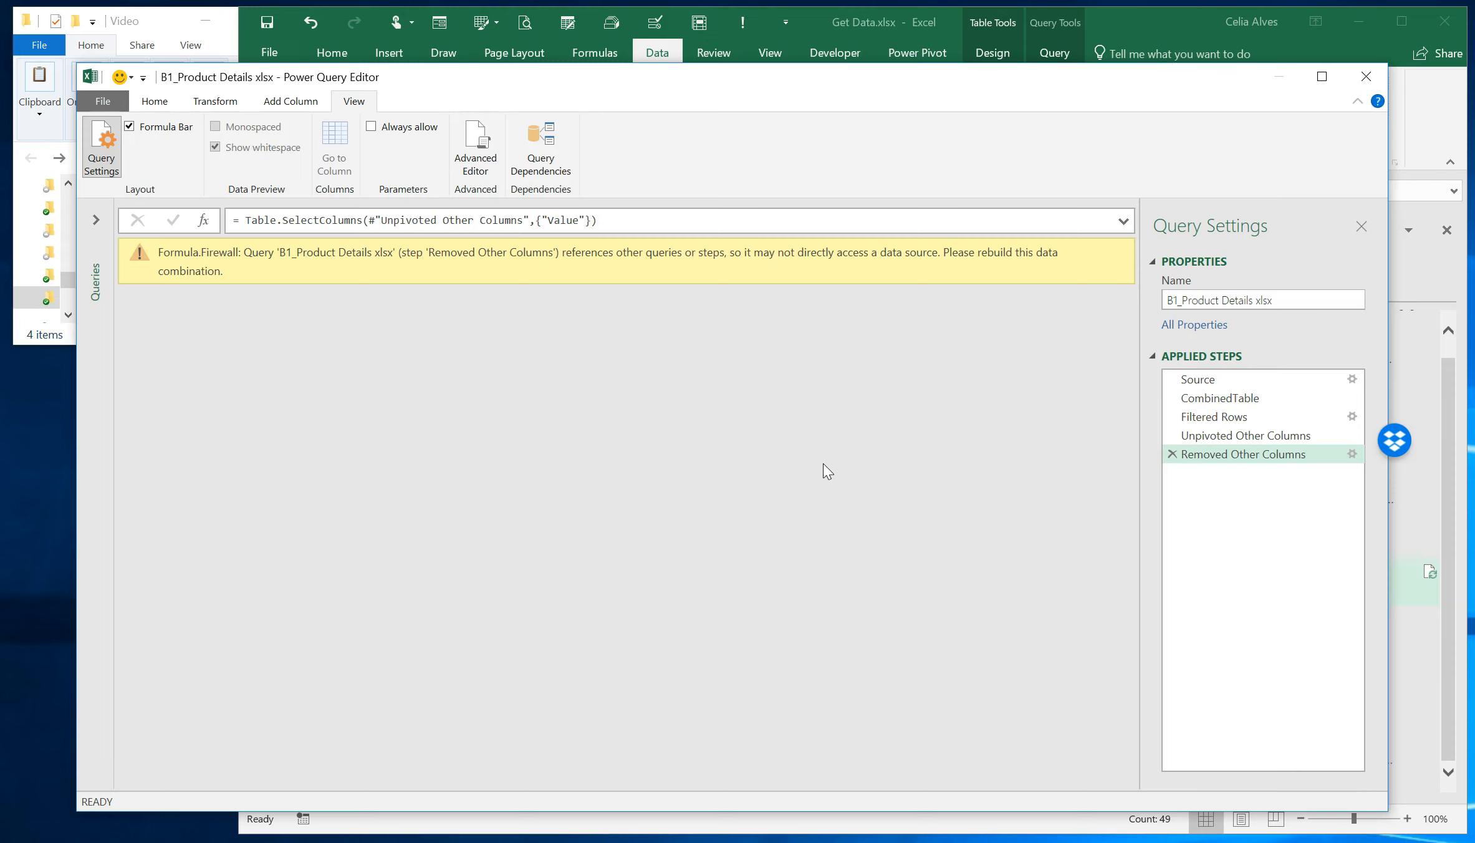
# Set the current workbook's privacy option to ignore the Privacy Levels and potentially improve performance.
pyautogui.click(822, 458)
pyautogui.click(115, 106)
pyautogui.moveTo(134, 253)
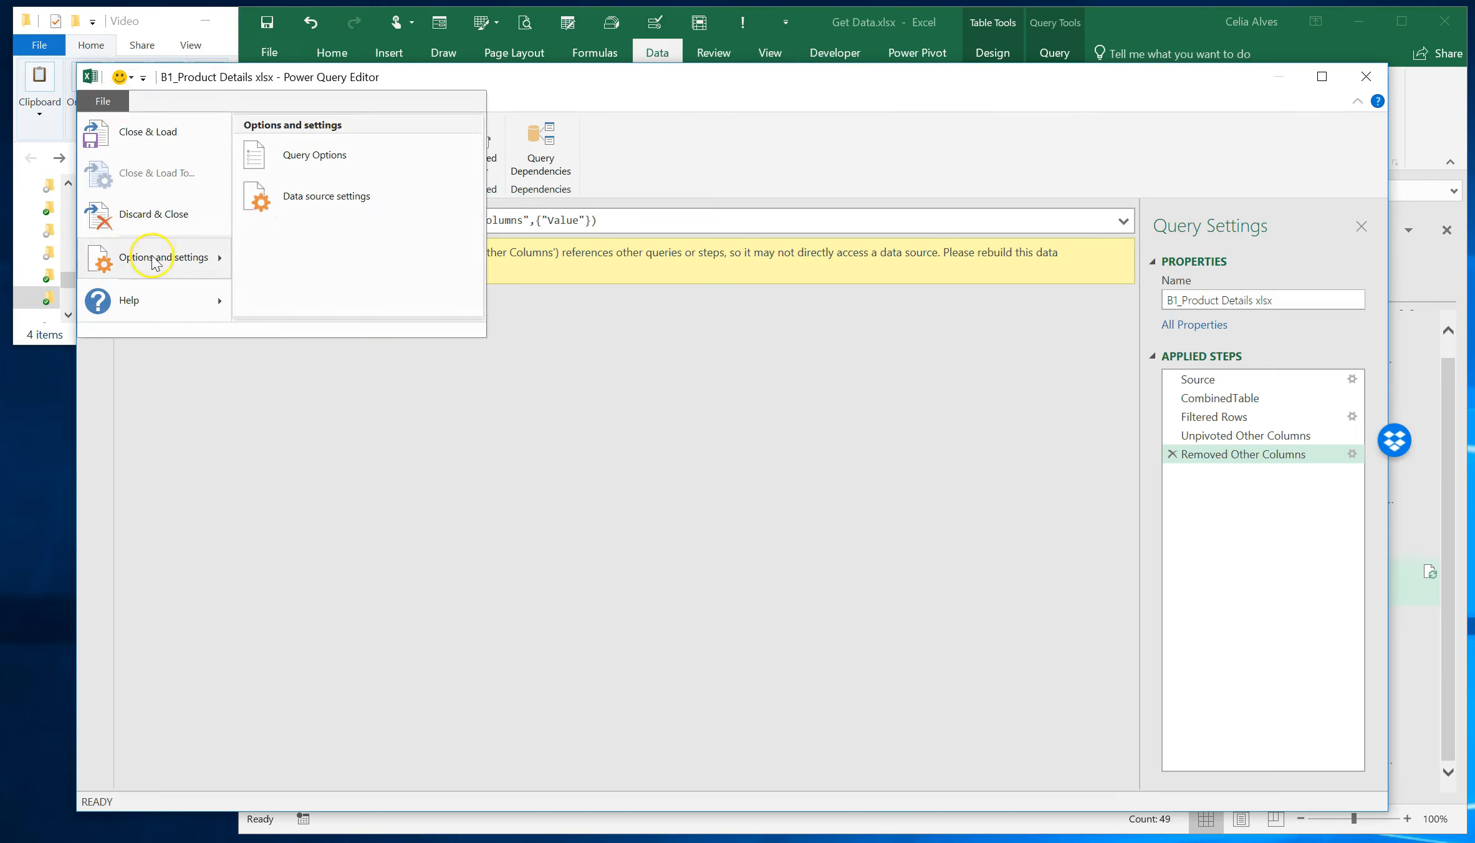
pyautogui.click(297, 155)
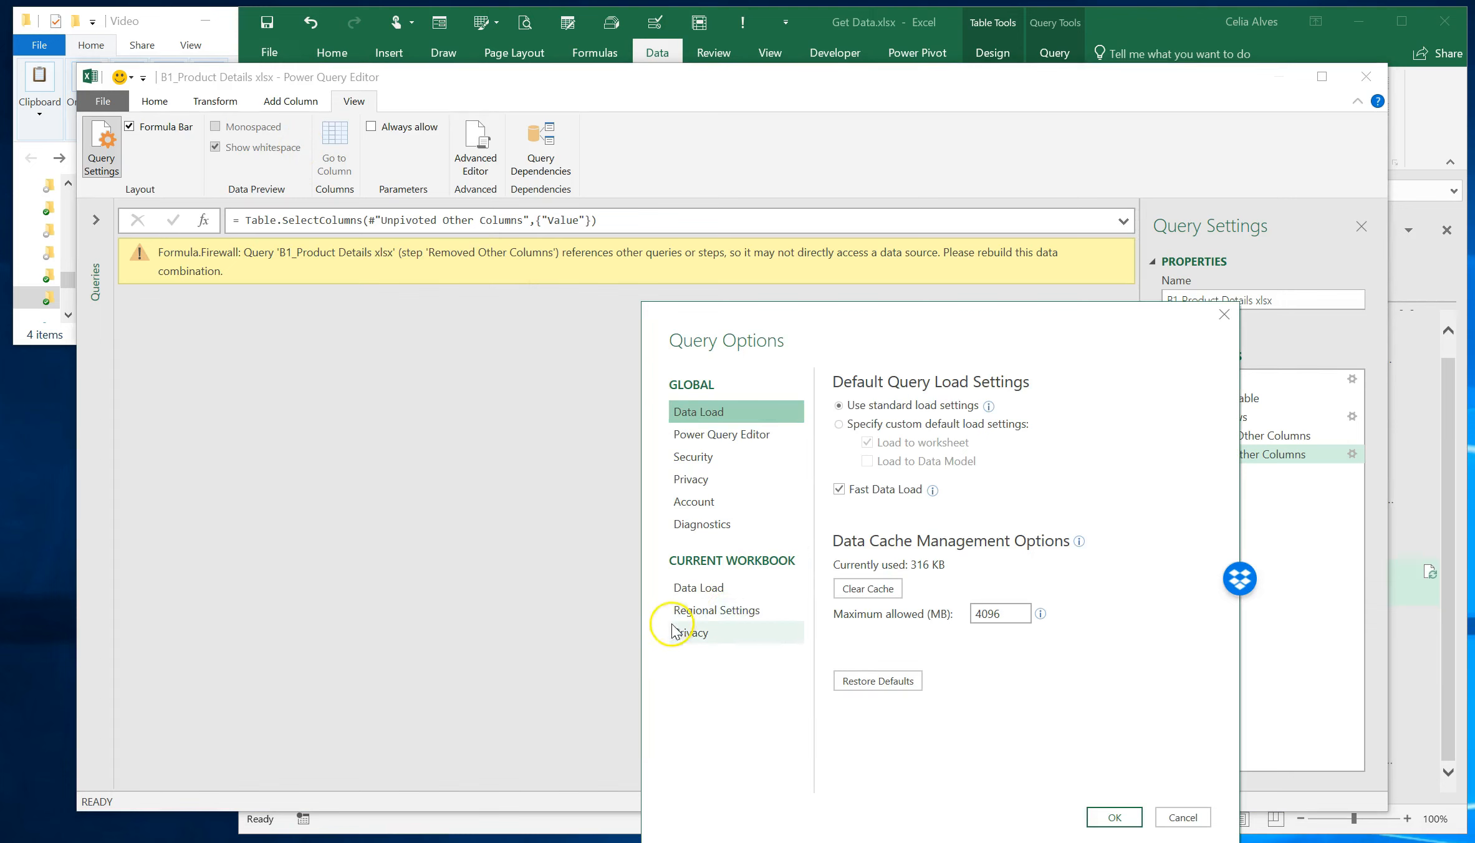
pyautogui.click(691, 642)
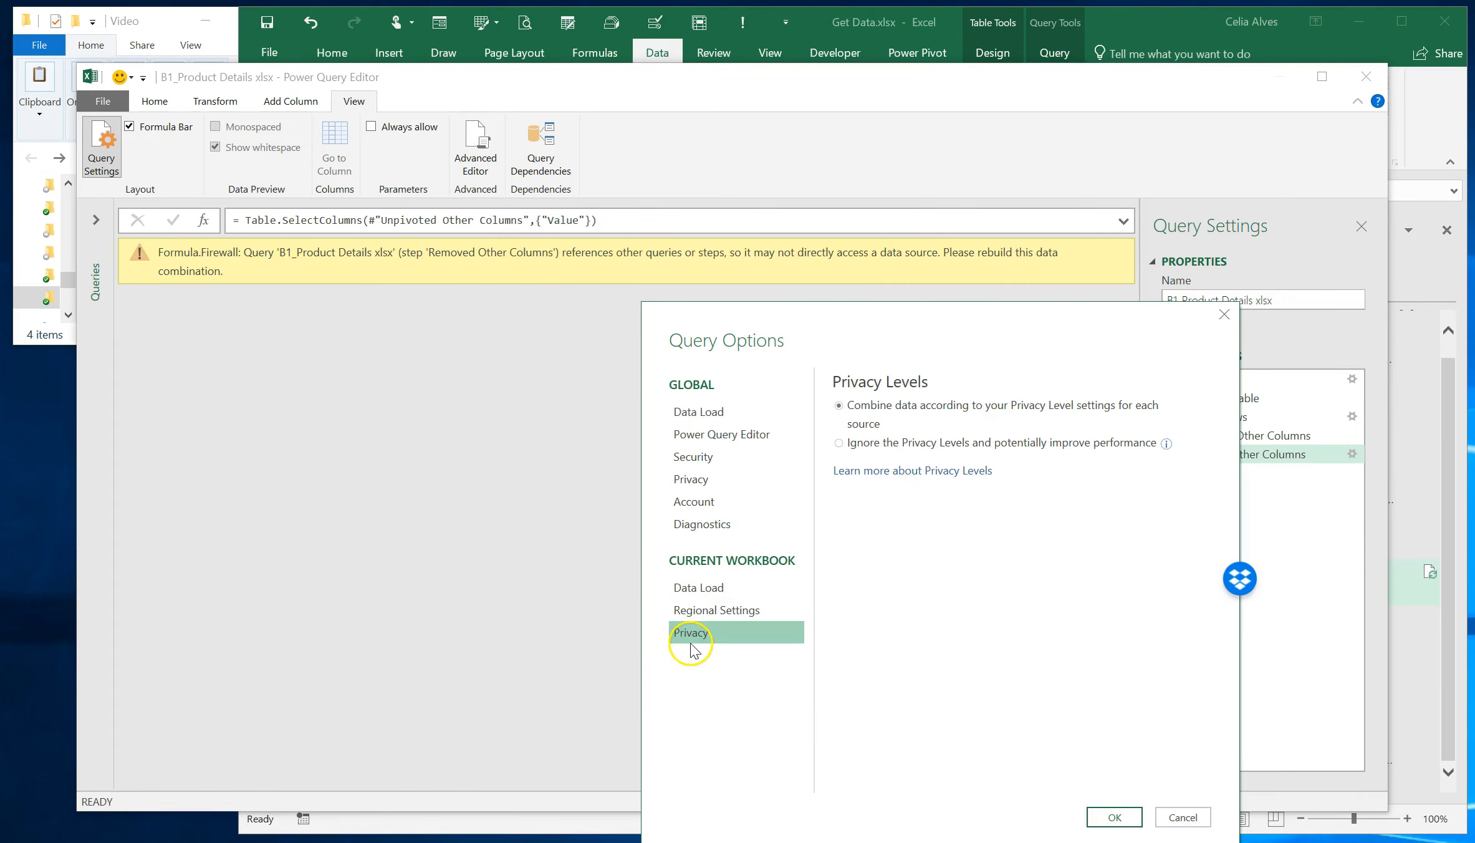
pyautogui.click(852, 443)
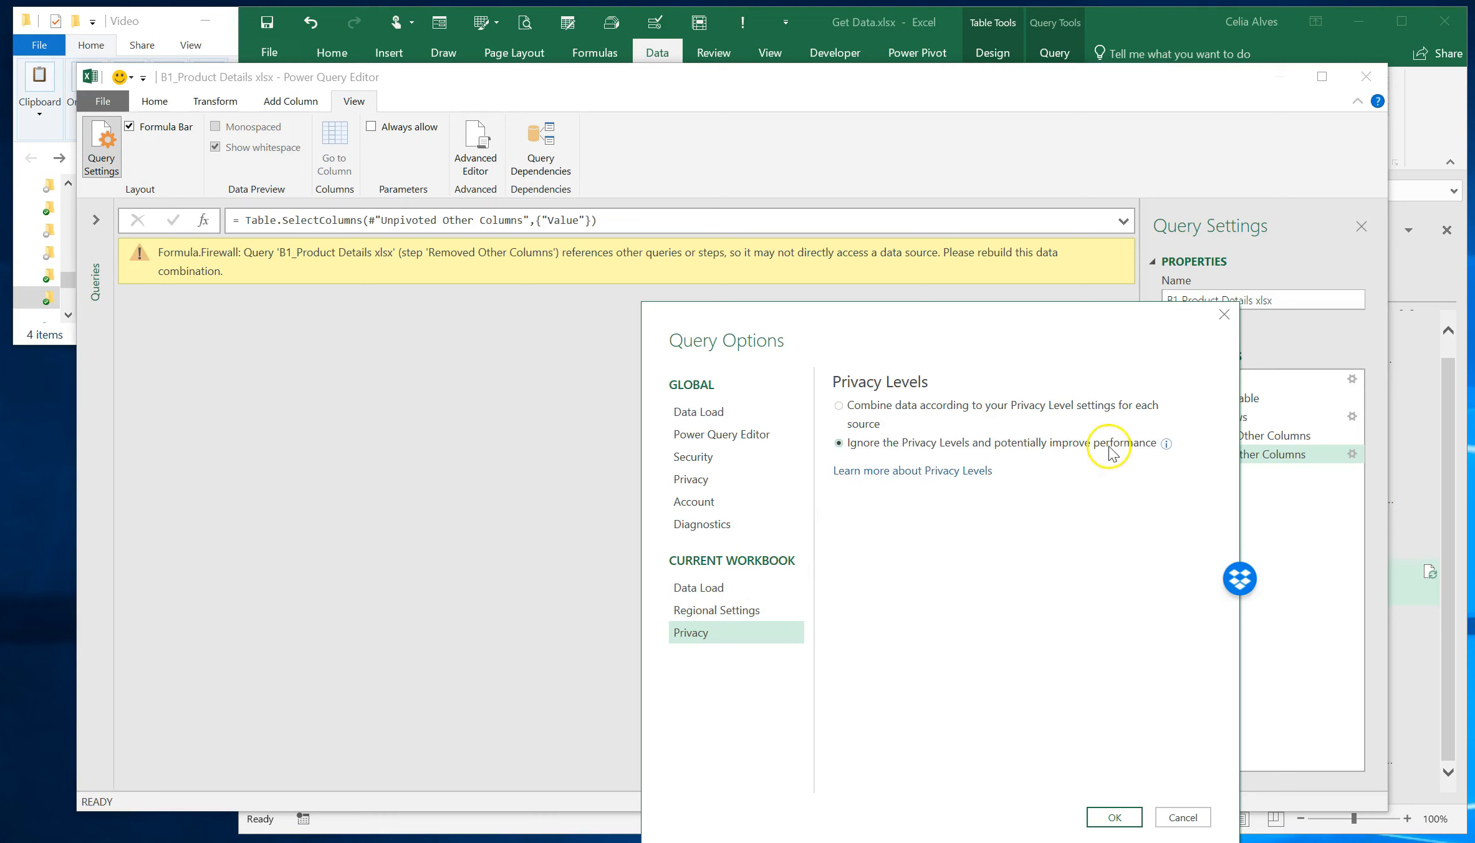
pyautogui.click(1121, 817)
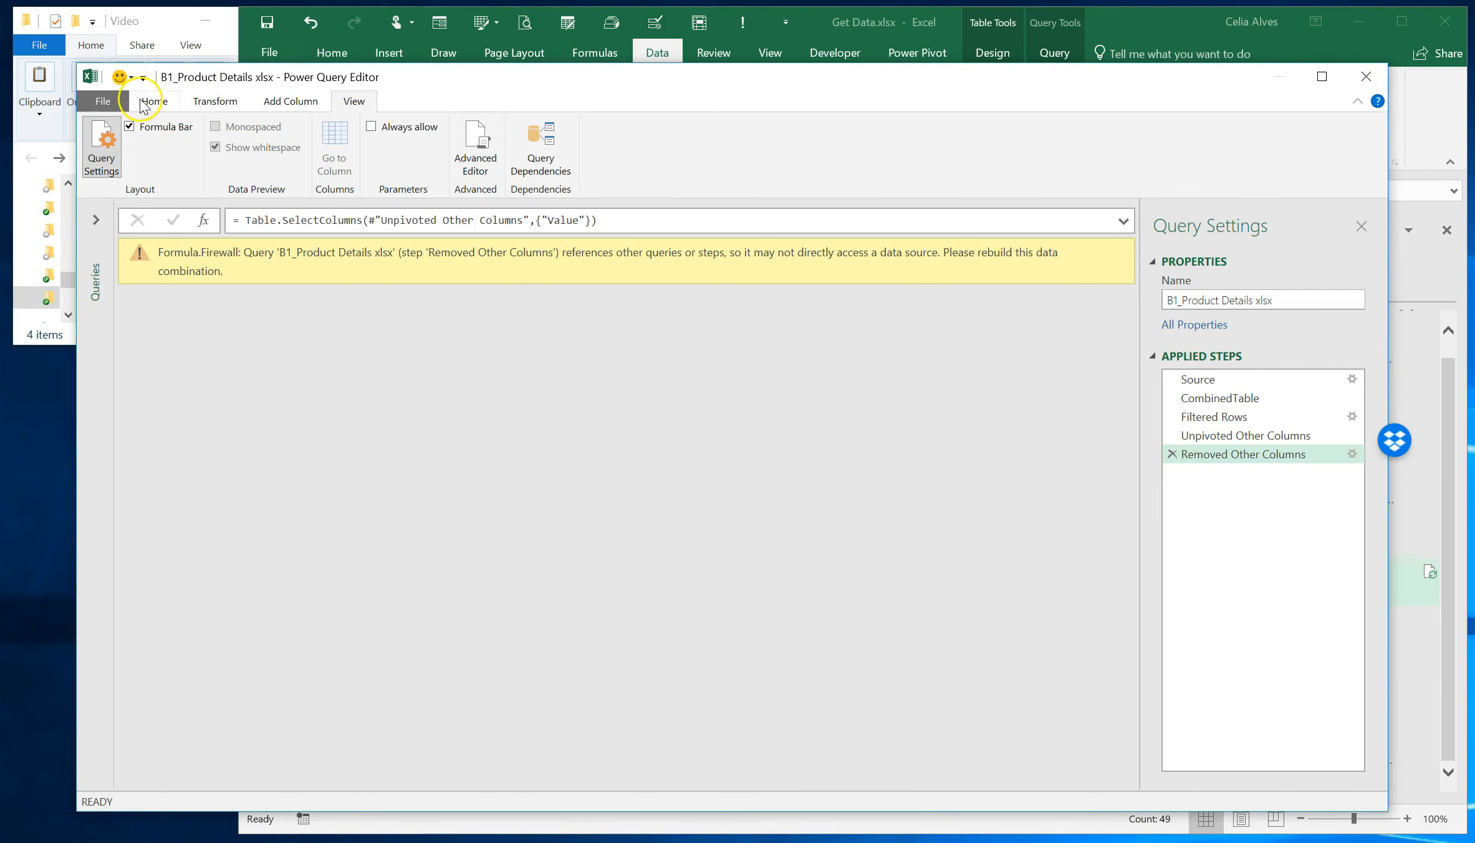
# Load the B1_Product Details xlsx query into the workbook and reopen it once to check its preview.
pyautogui.click(111, 106)
pyautogui.click(124, 132)
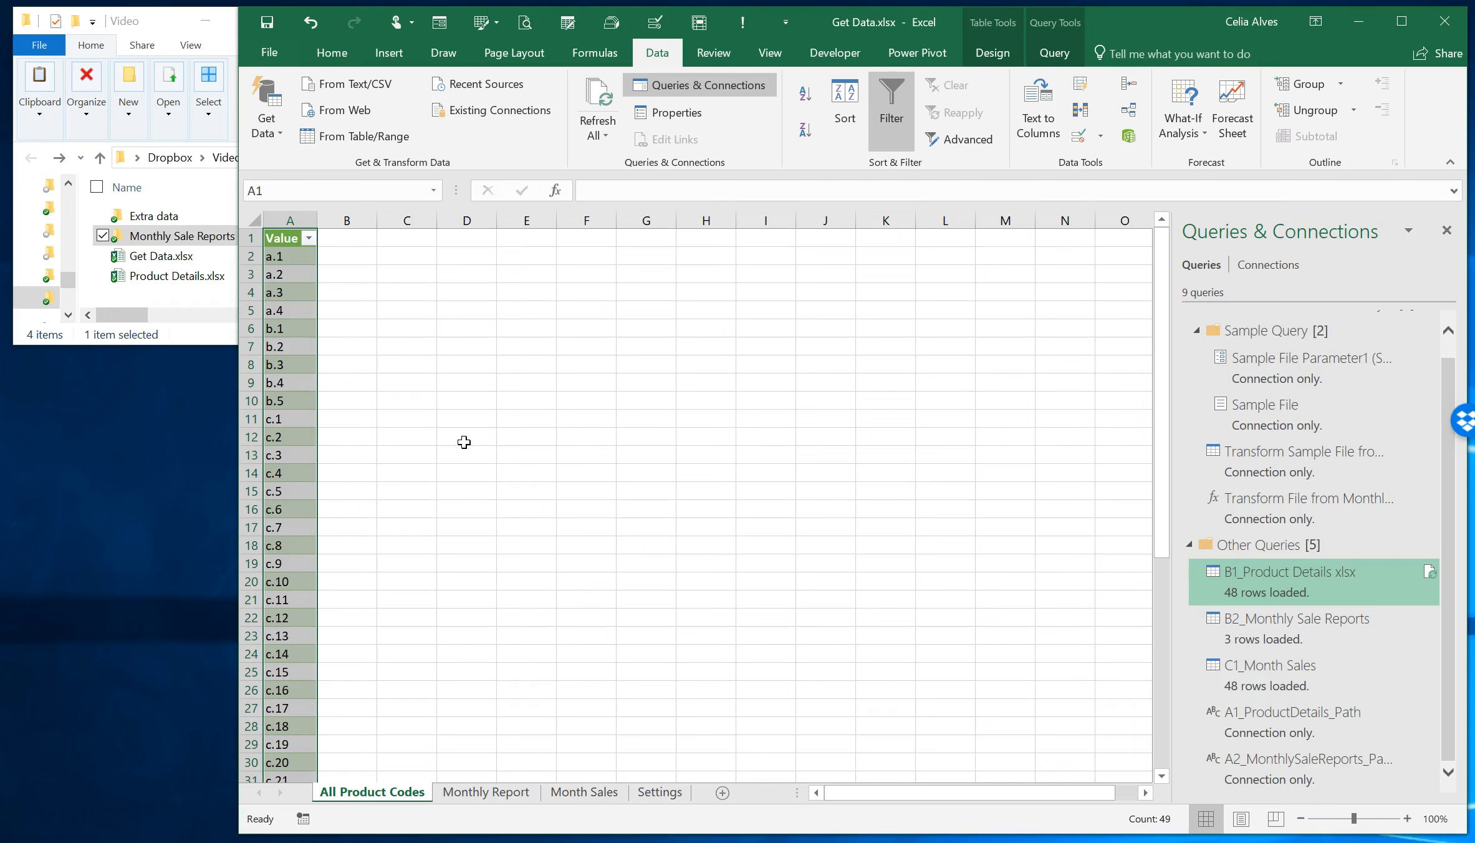
pyautogui.doubleClick(1286, 585)
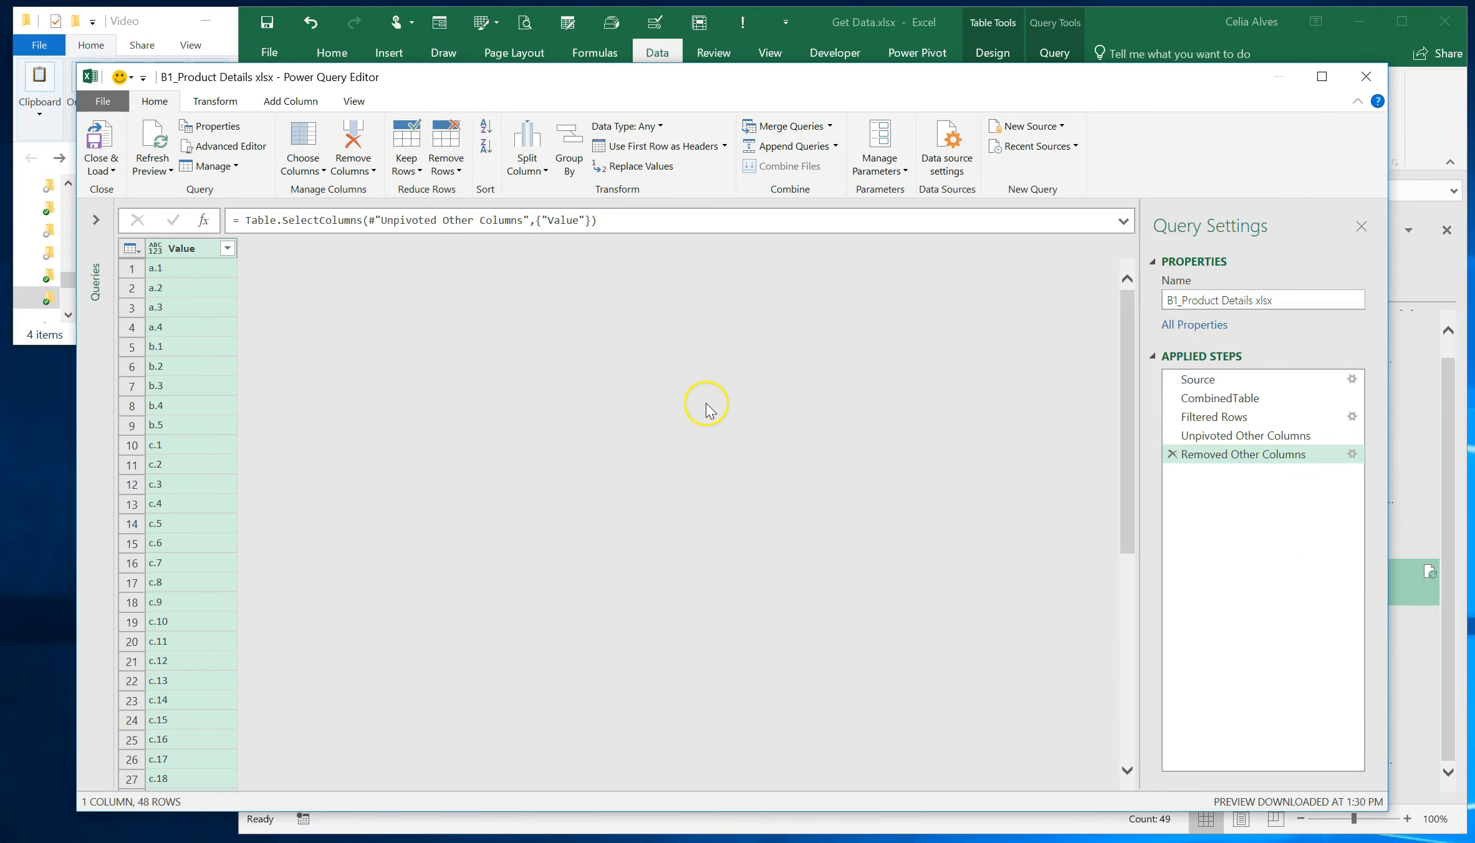
pyautogui.click(99, 143)
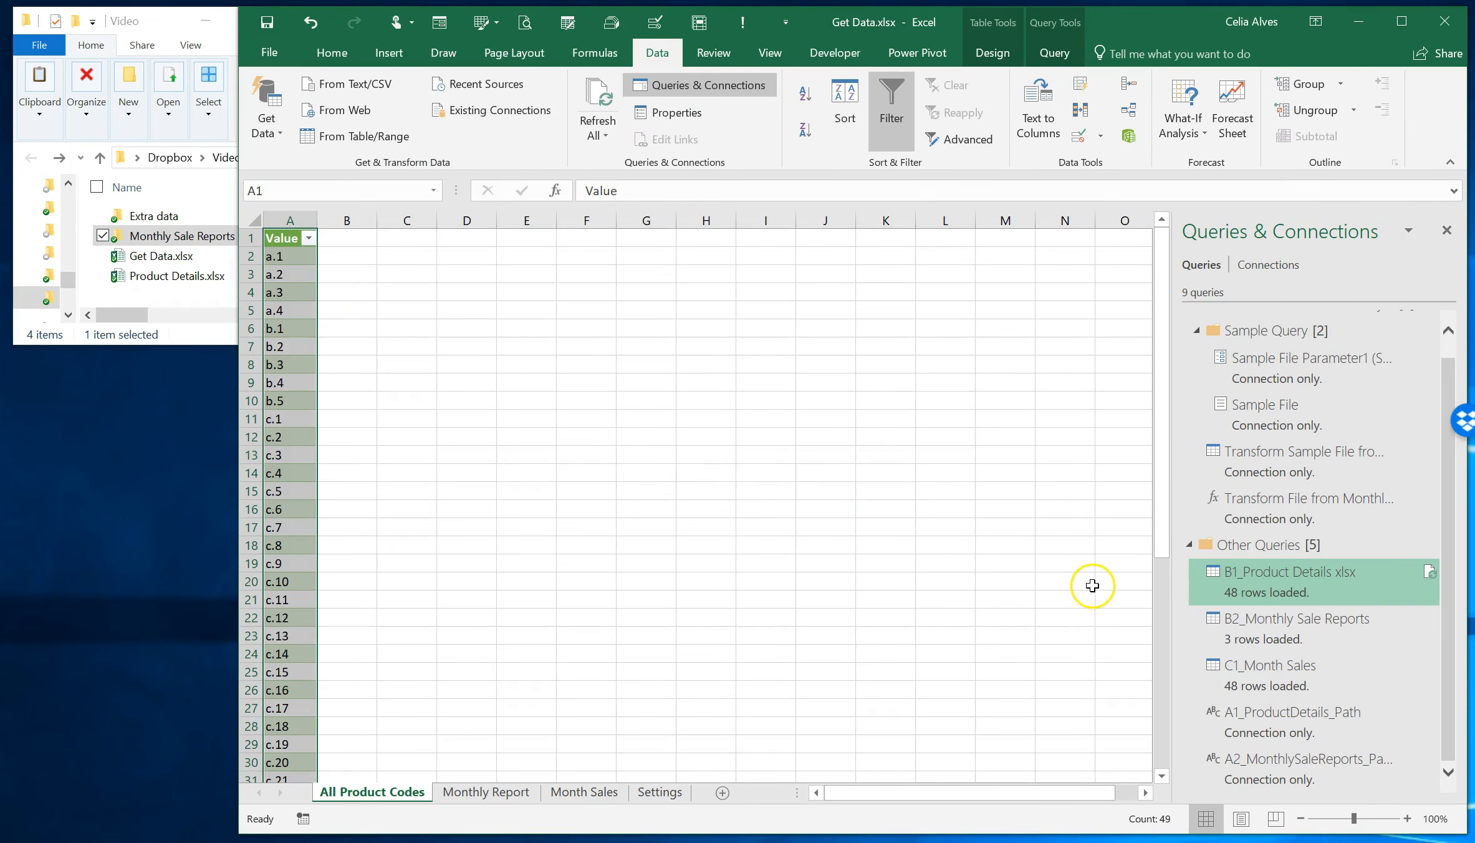
# Copy the name of the A2_MonthlySaleReports_Path query without changing it.
pyautogui.click(1249, 640)
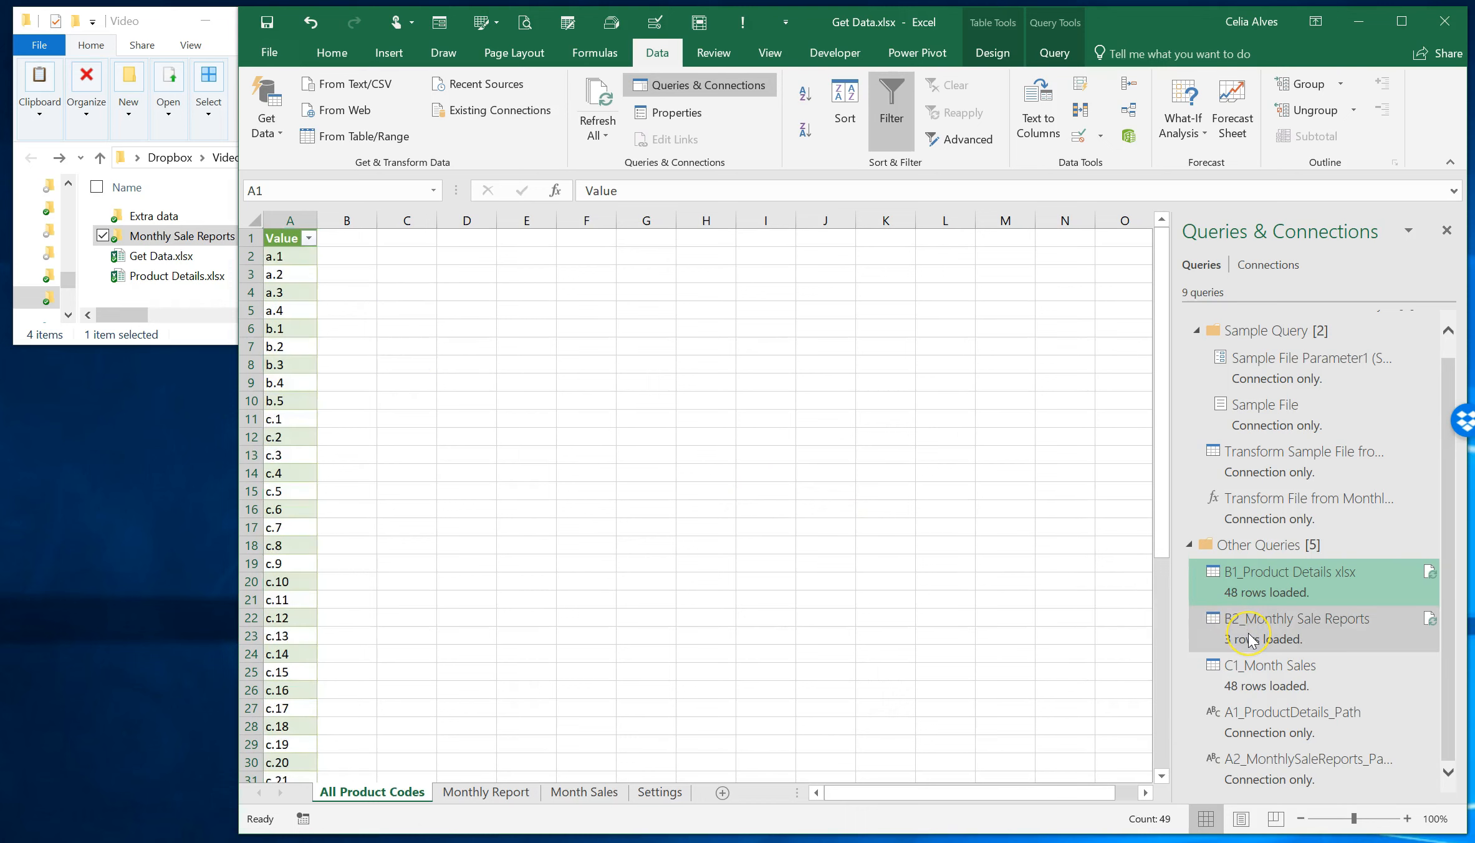
pyautogui.click(1271, 784)
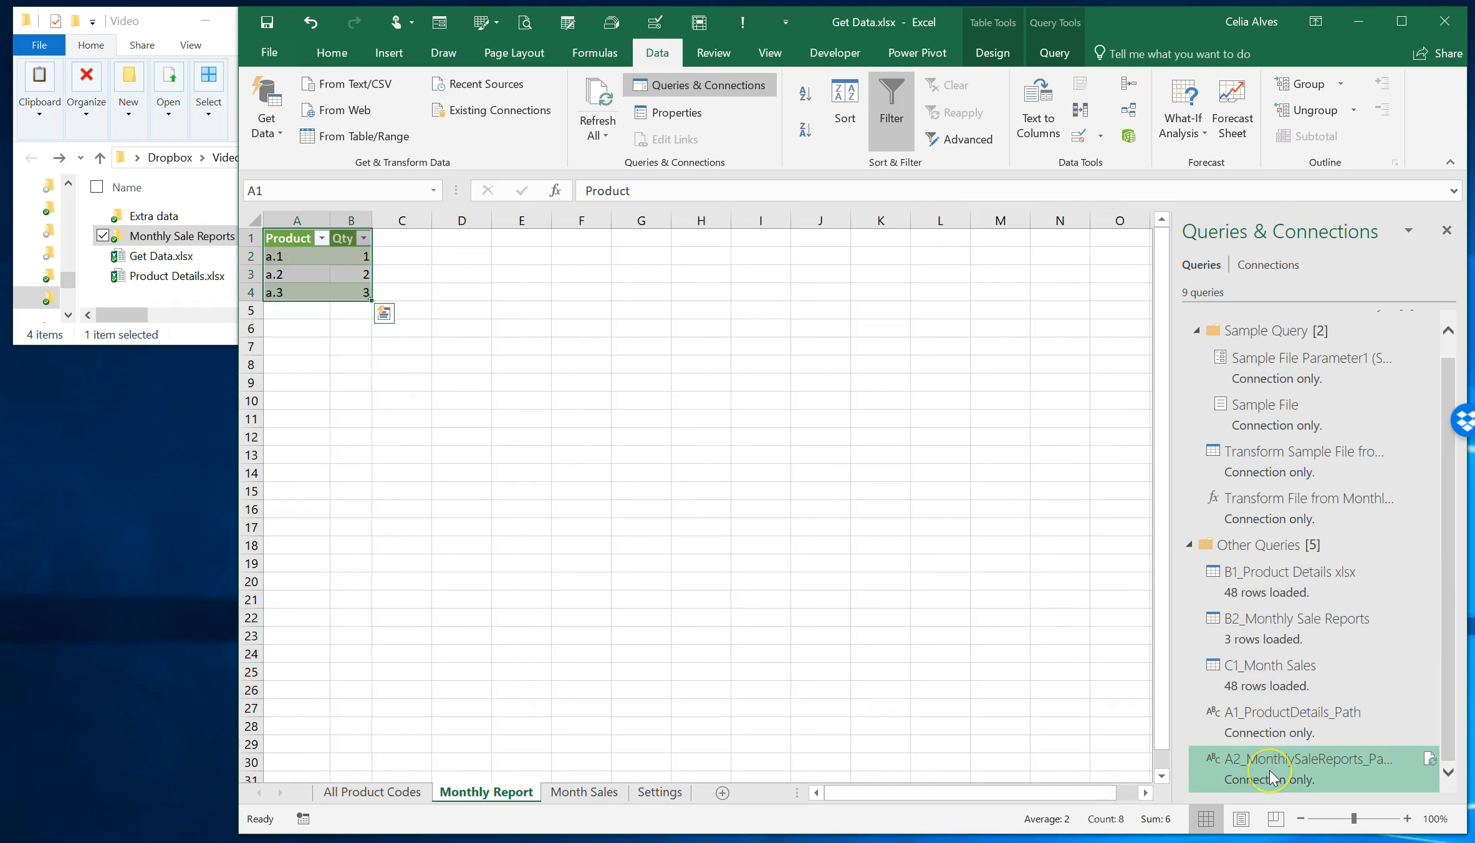
pyautogui.rightClick(1271, 781)
pyautogui.rightClick(1268, 760)
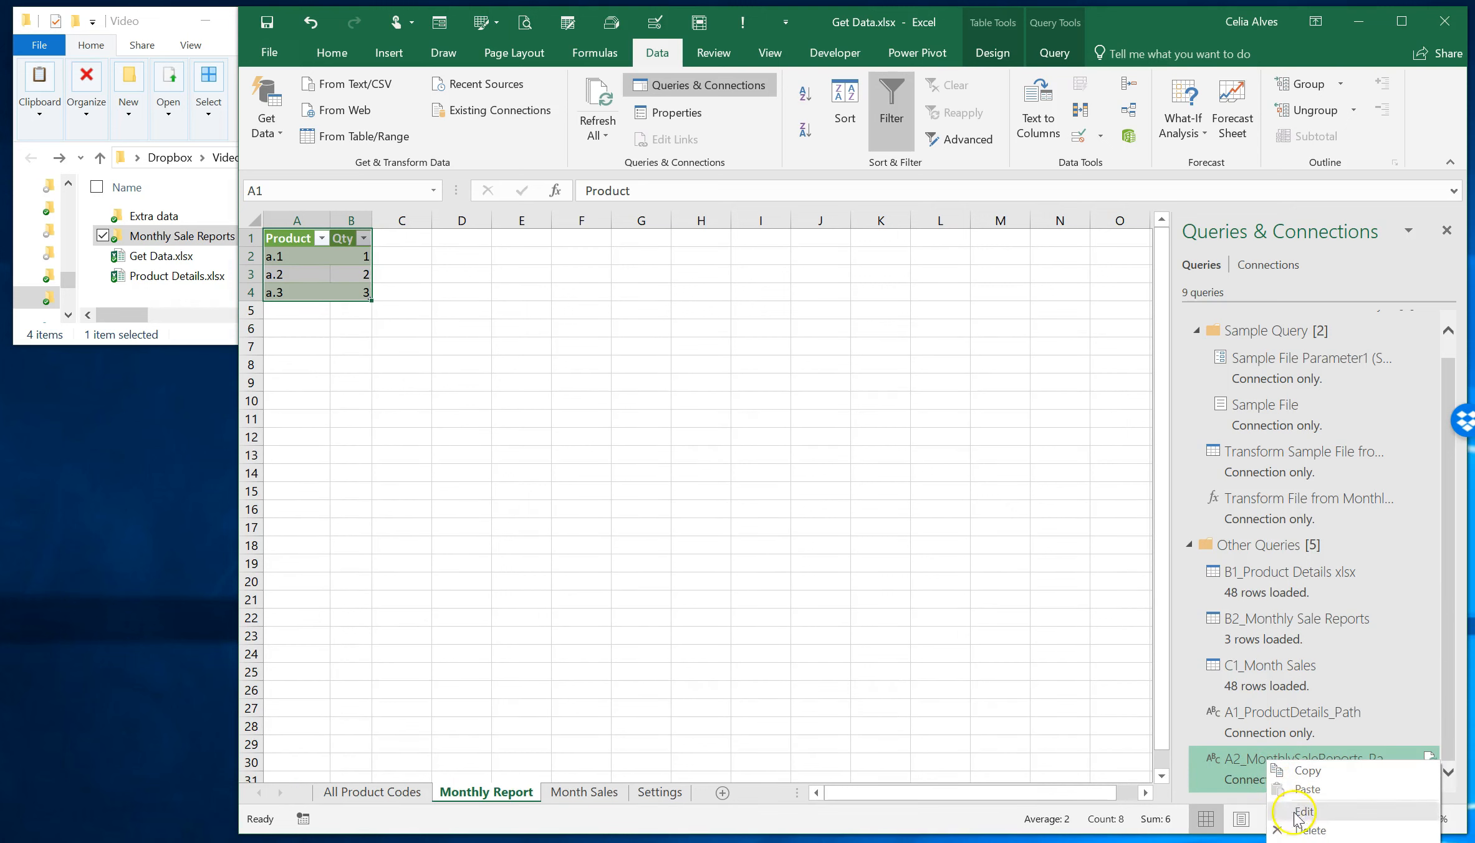
pyautogui.click(1310, 842)
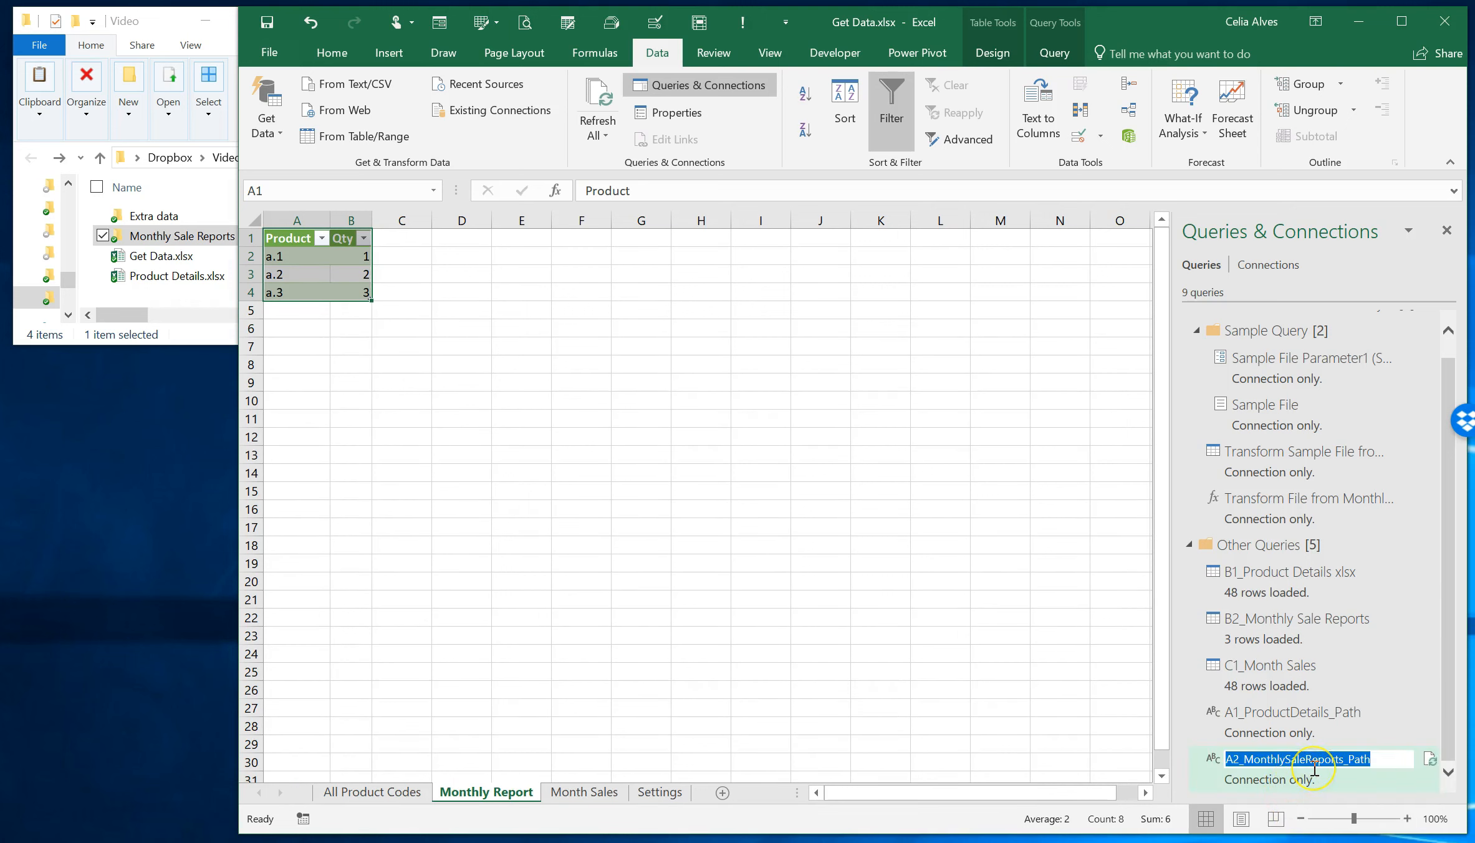
pyautogui.press('Escape')
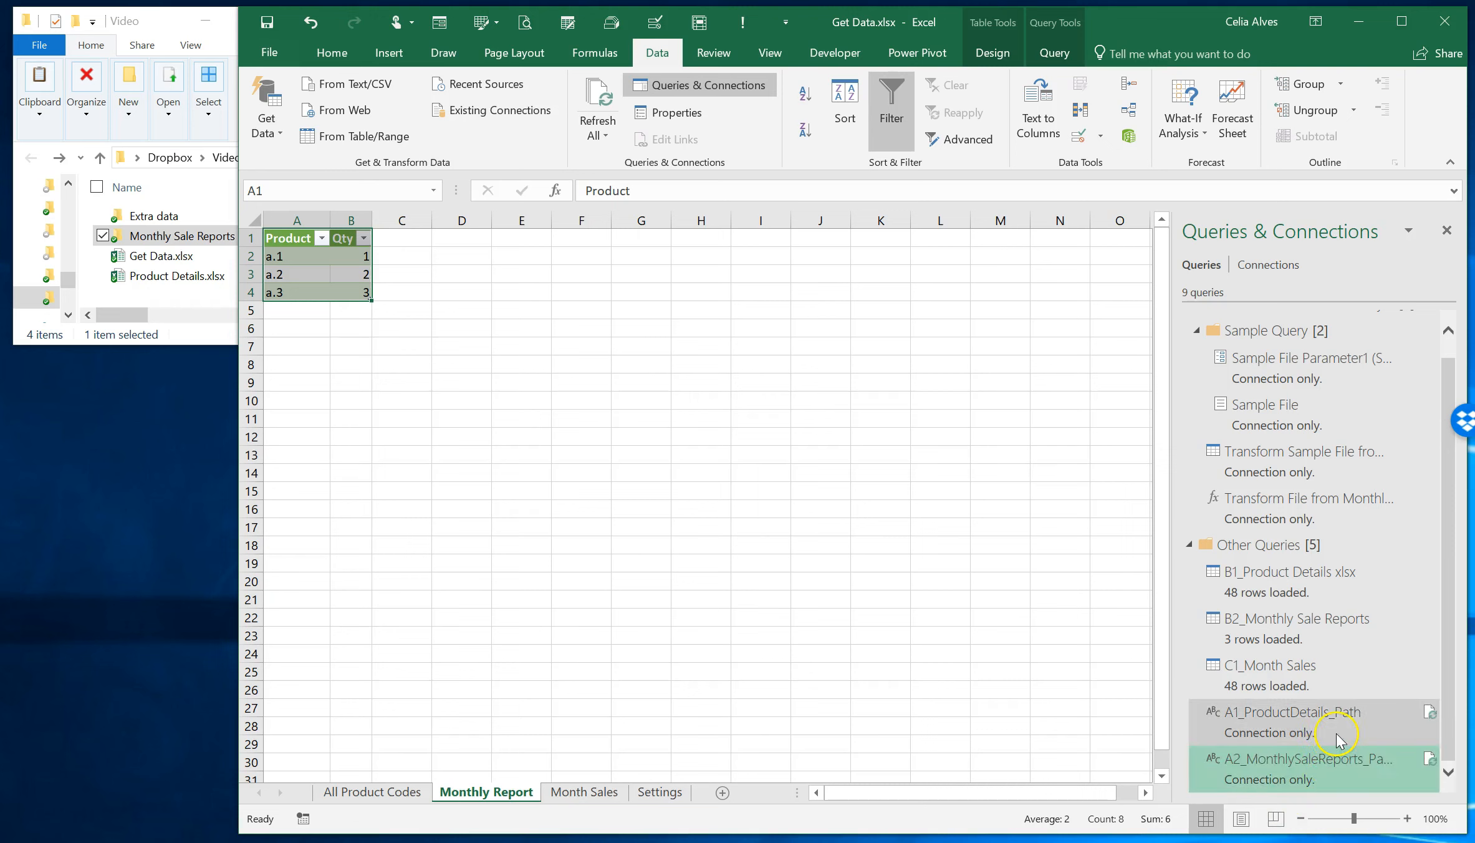
# Edit the B2_Monthly Sale Reports query and show its code in the Advanced Editor.
pyautogui.click(1238, 626)
pyautogui.rightClick(1238, 627)
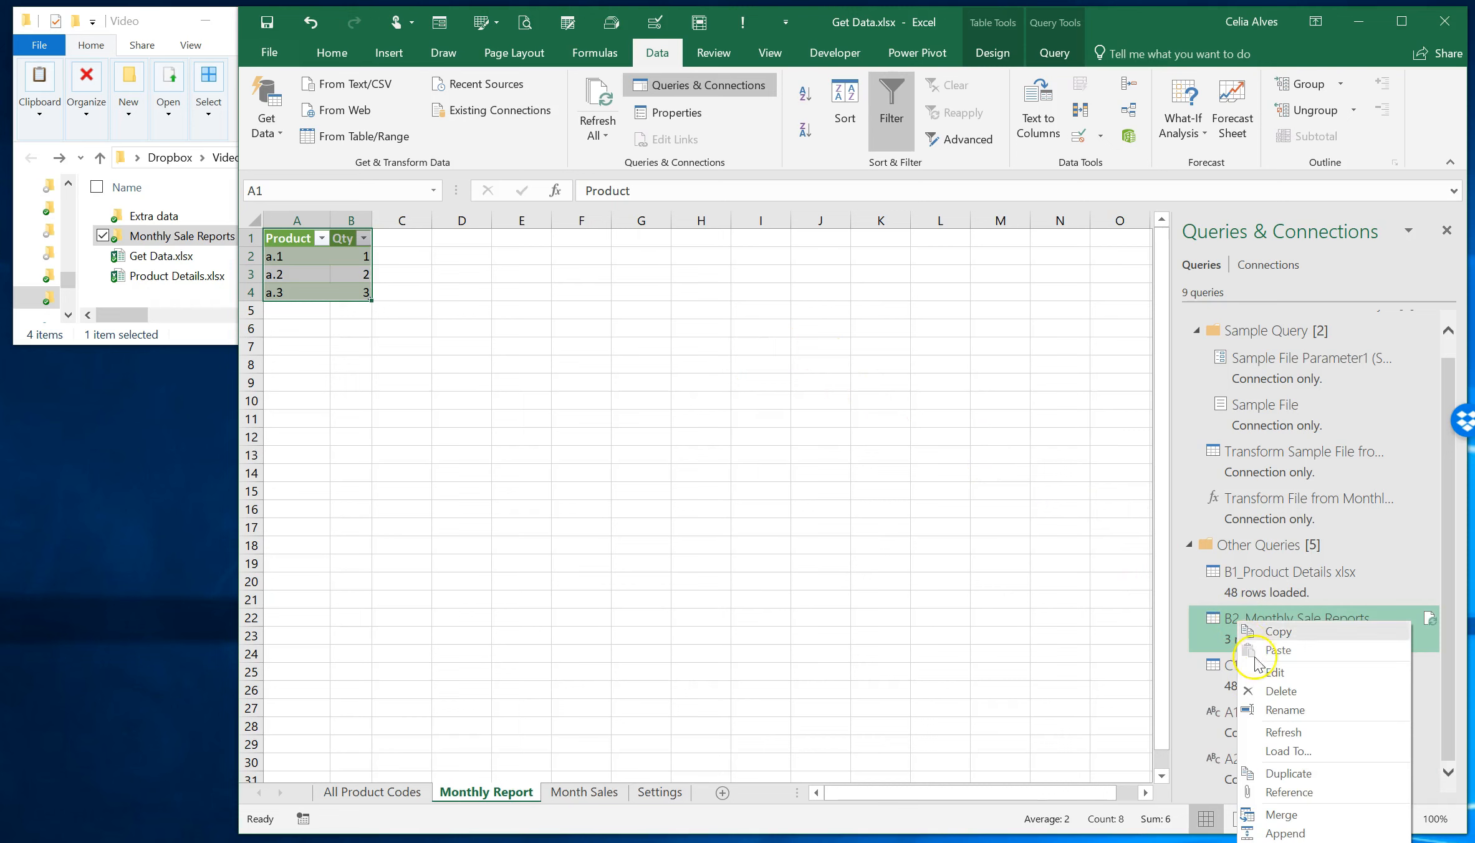
pyautogui.click(1231, 657)
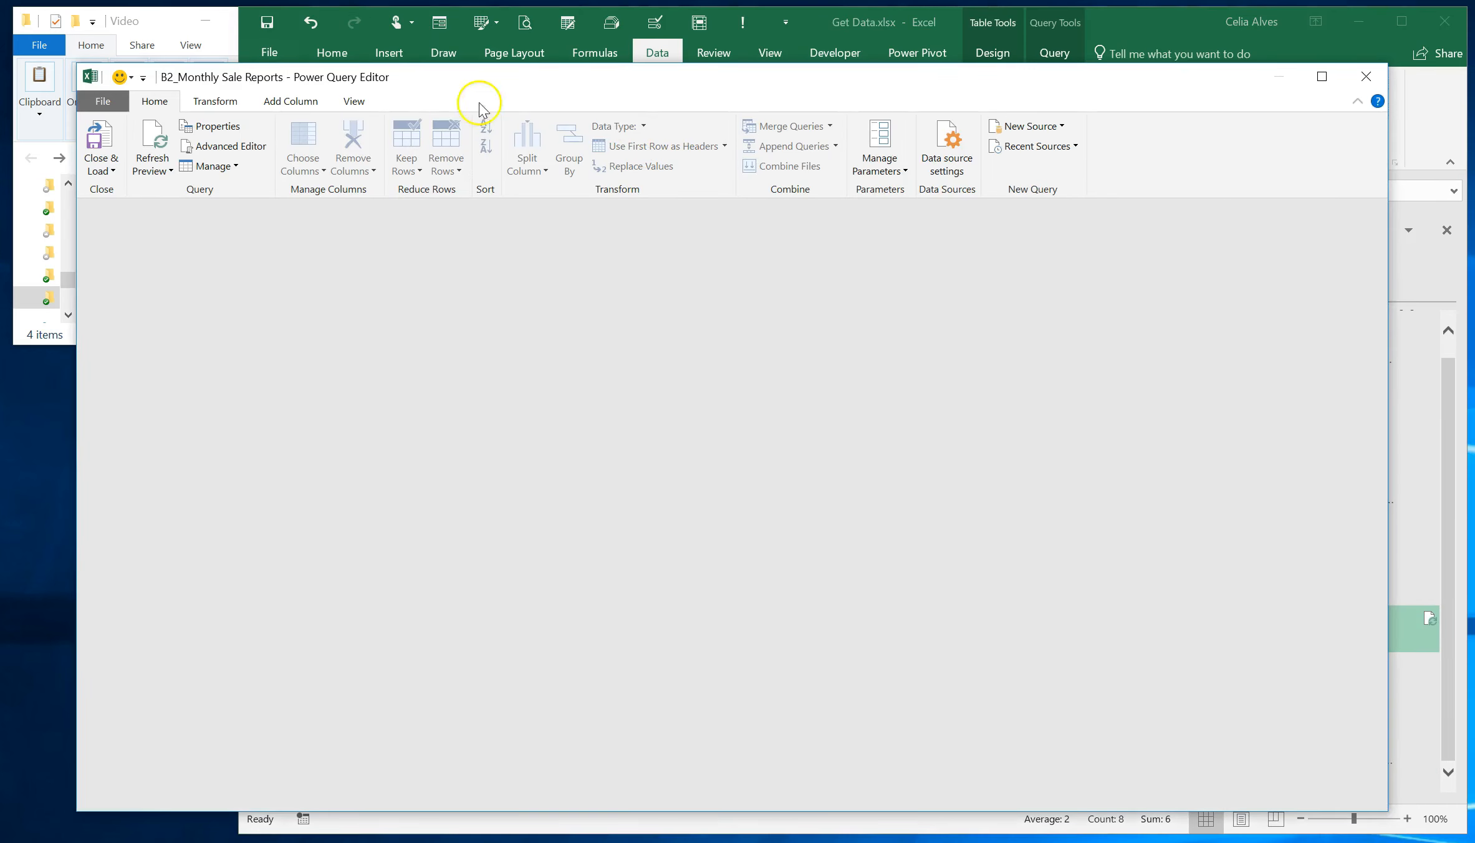
pyautogui.click(360, 104)
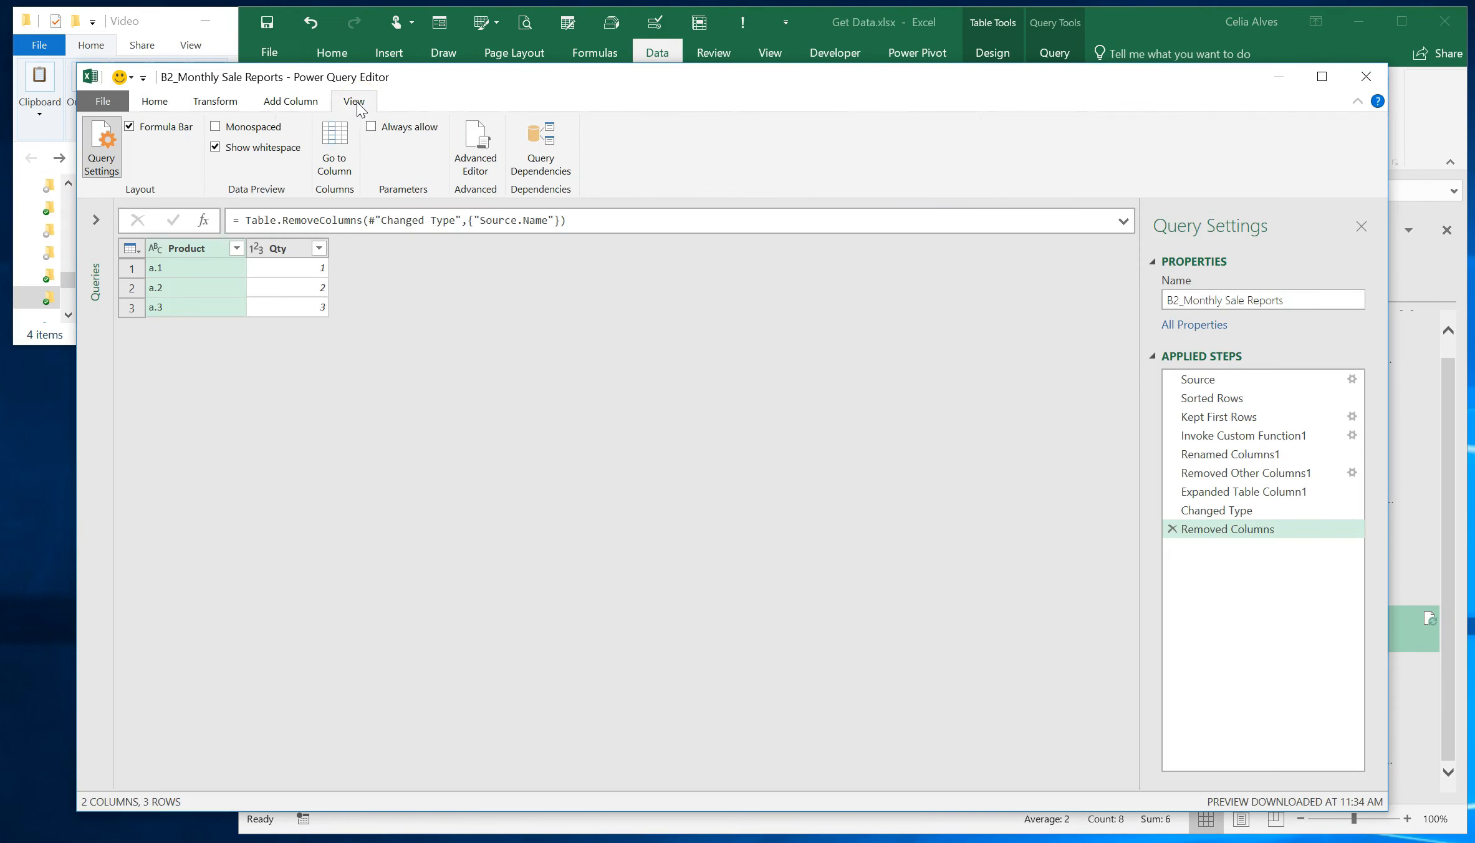
pyautogui.click(493, 163)
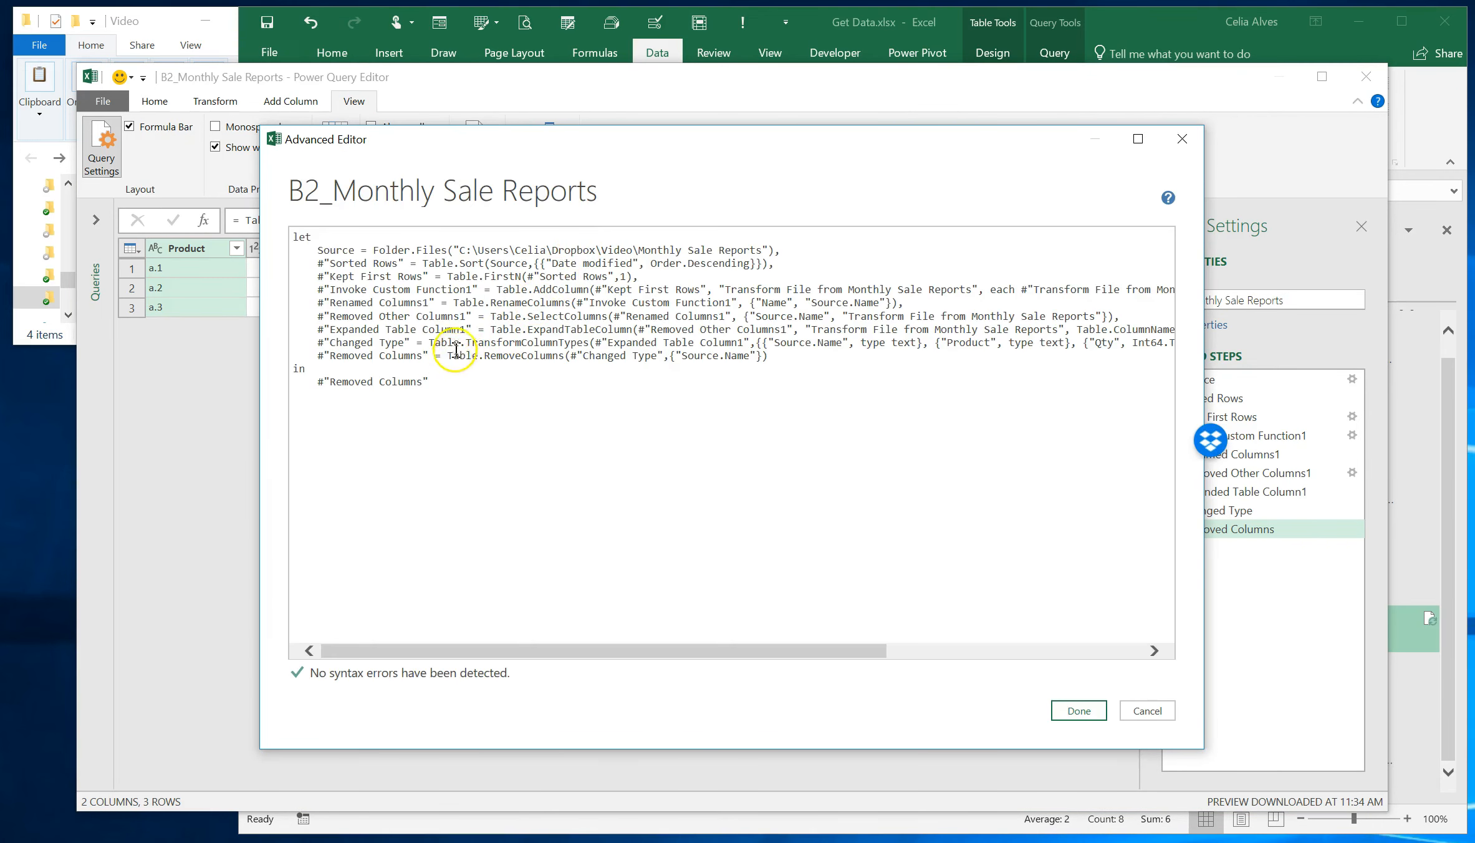
# Replace the quoted folder path in the Source line's Folder.Files with A2_MonthlySaleReports_Path, apply the code and load the query.
pyautogui.click(453, 250)
pyautogui.hotkey('shift', 'Right')
pyautogui.hotkey('shift', 'Right')
pyautogui.hotkey('shift', 'Right')
pyautogui.hotkey('shift', 'Right')
pyautogui.hotkey('shift', 'Right')
pyautogui.hotkey('shift', 'Right')
pyautogui.hotkey('shift', 'Right')
pyautogui.hotkey('shift', 'Right')
pyautogui.hotkey('shift', 'Right')
pyautogui.hotkey('shift', 'Right')
pyautogui.hotkey('shift', 'Right')
pyautogui.hotkey('shift', 'Right')
pyautogui.hotkey('shift', 'Right')
pyautogui.hotkey('shift', 'Right')
pyautogui.hotkey('shift', 'Right')
pyautogui.hotkey('shift', 'Right')
pyautogui.hotkey('shift', 'Right')
pyautogui.hotkey('shift', 'Right')
pyautogui.hotkey('shift', 'Right')
pyautogui.hotkey('shift', 'Right')
pyautogui.hotkey('shift', 'Right')
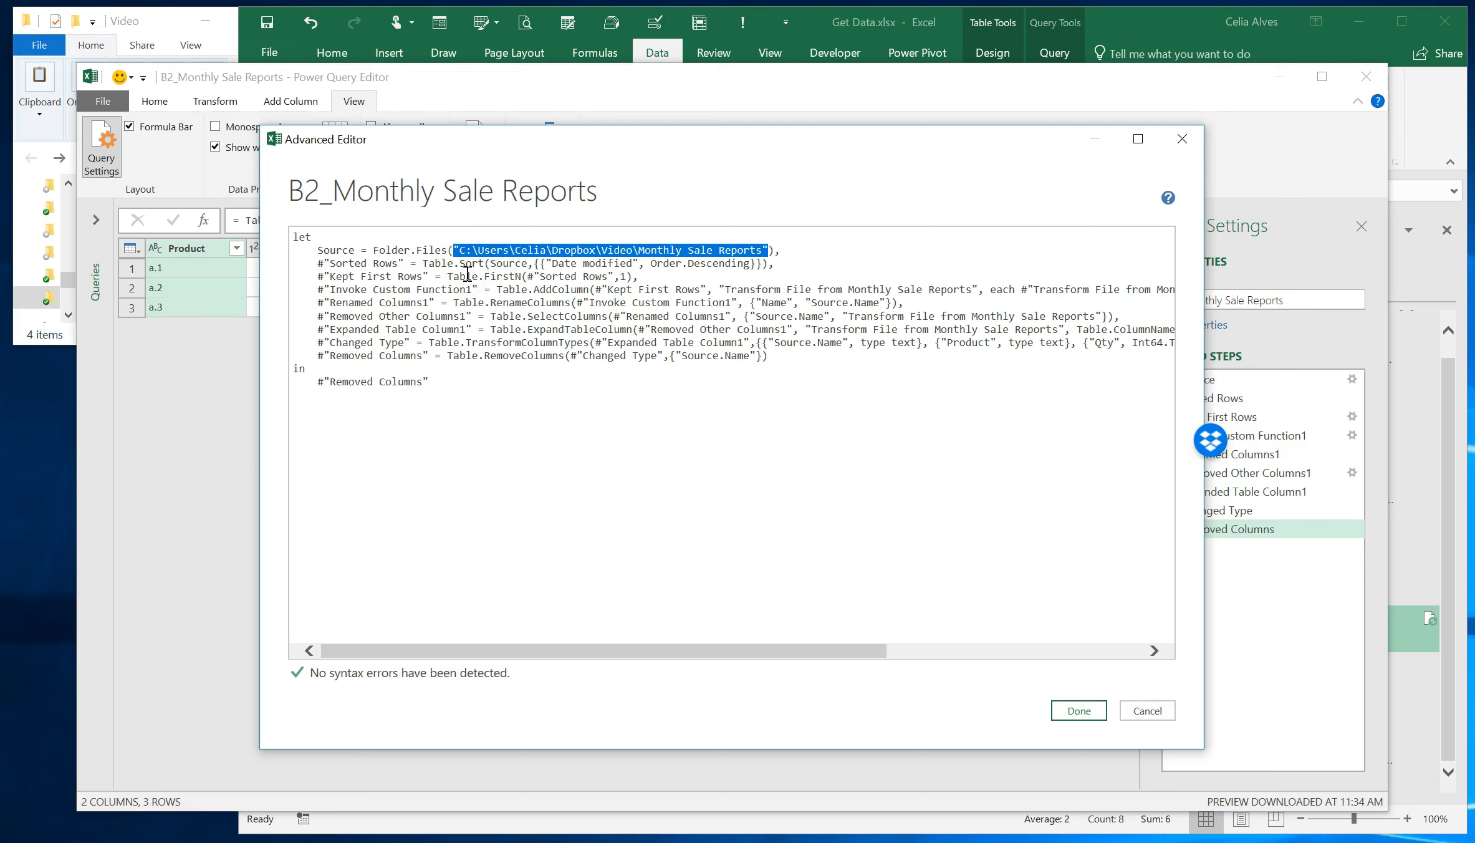
pyautogui.write('A2_MonthlySaleReports_Path')
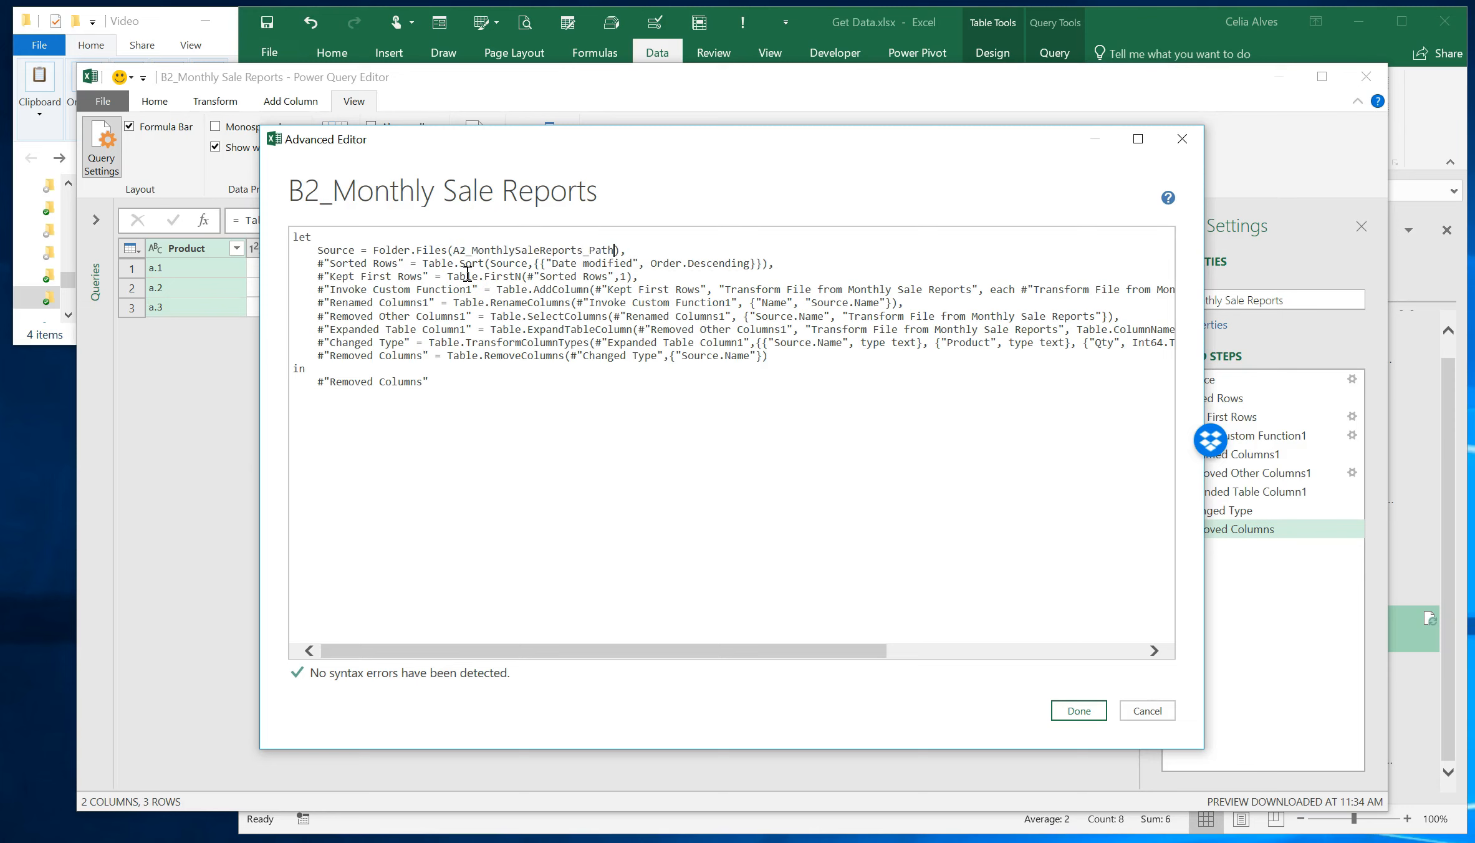
pyautogui.click(1064, 716)
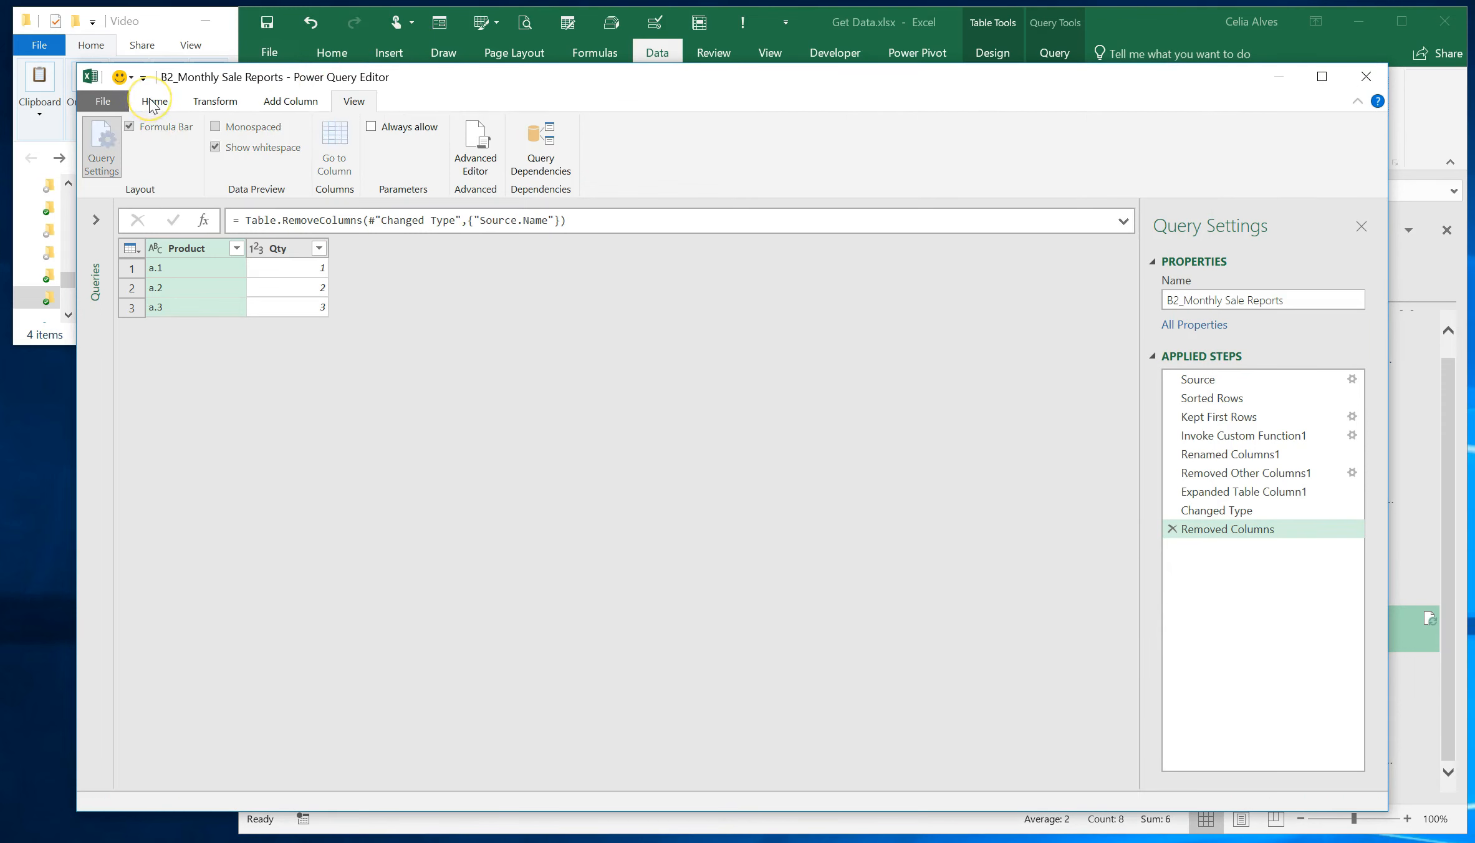
pyautogui.click(153, 102)
pyautogui.click(106, 149)
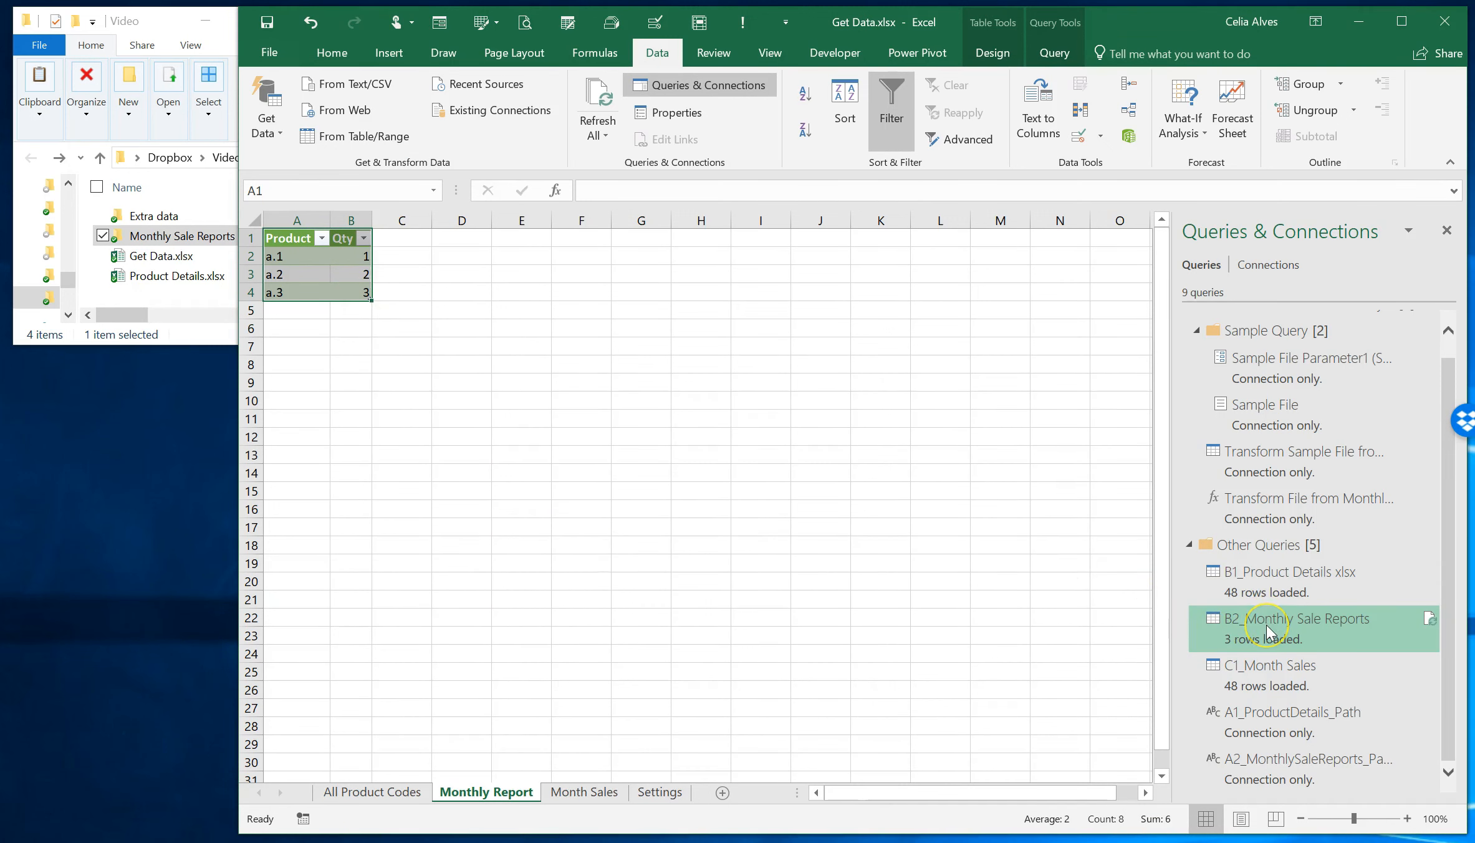
# Try to inspect the code of the Transform File from Monthly Sale Reports function, declining to modify it, and close the query editor.
pyautogui.moveTo(1268, 632)
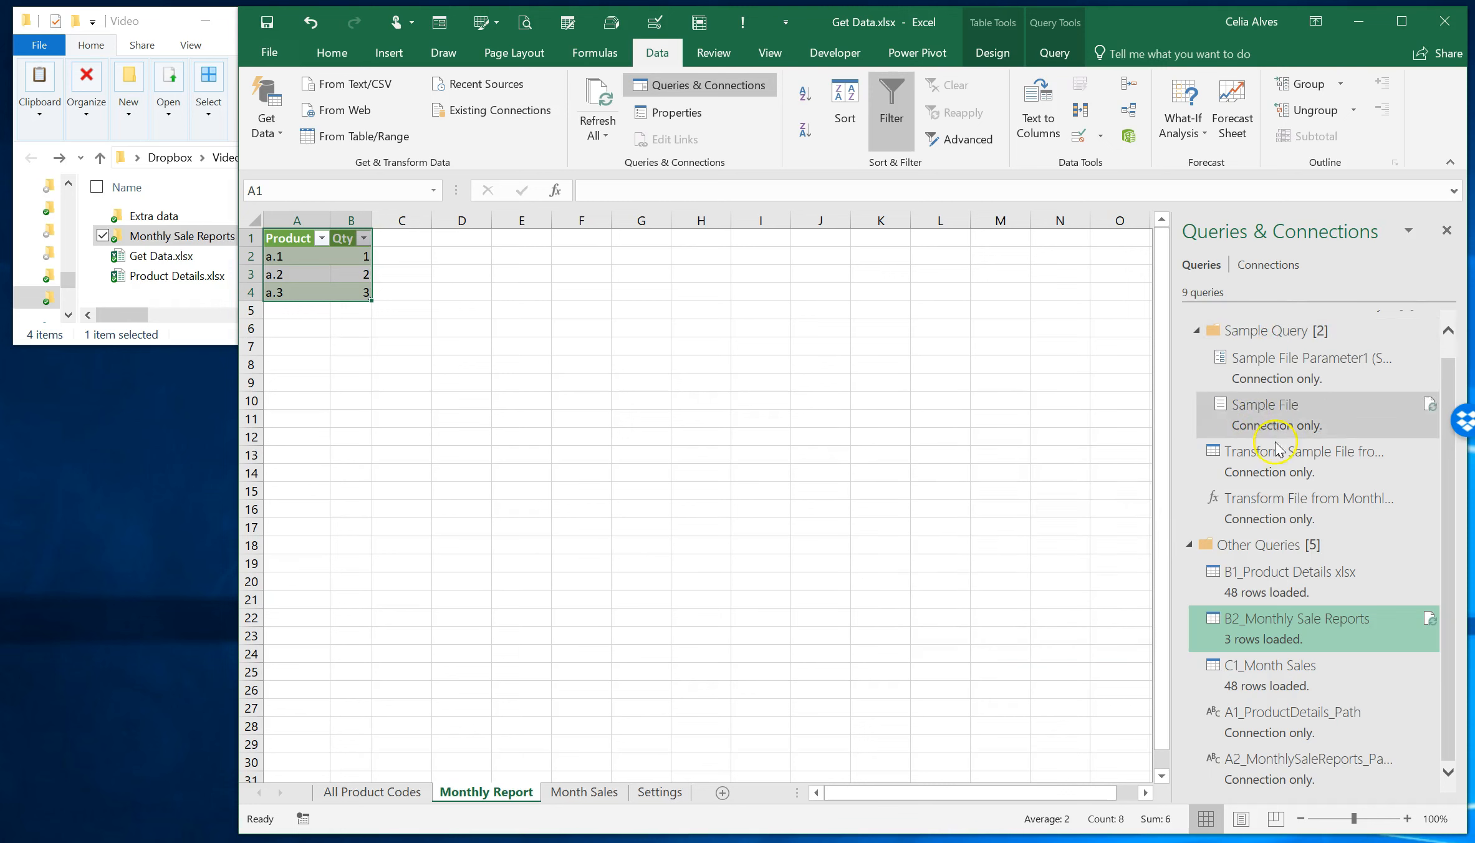
pyautogui.click(1285, 502)
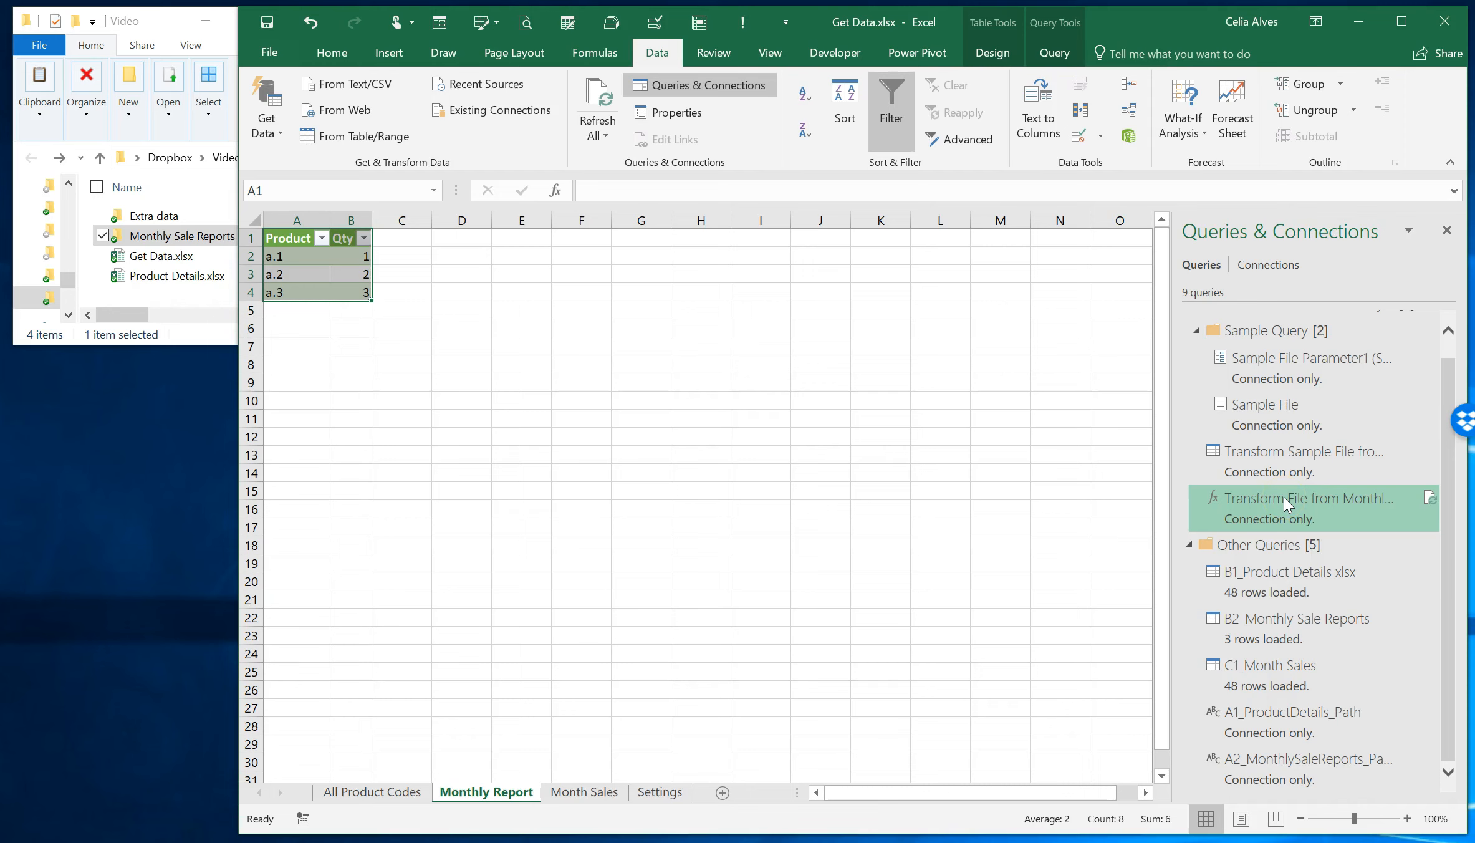
pyautogui.rightClick(1286, 502)
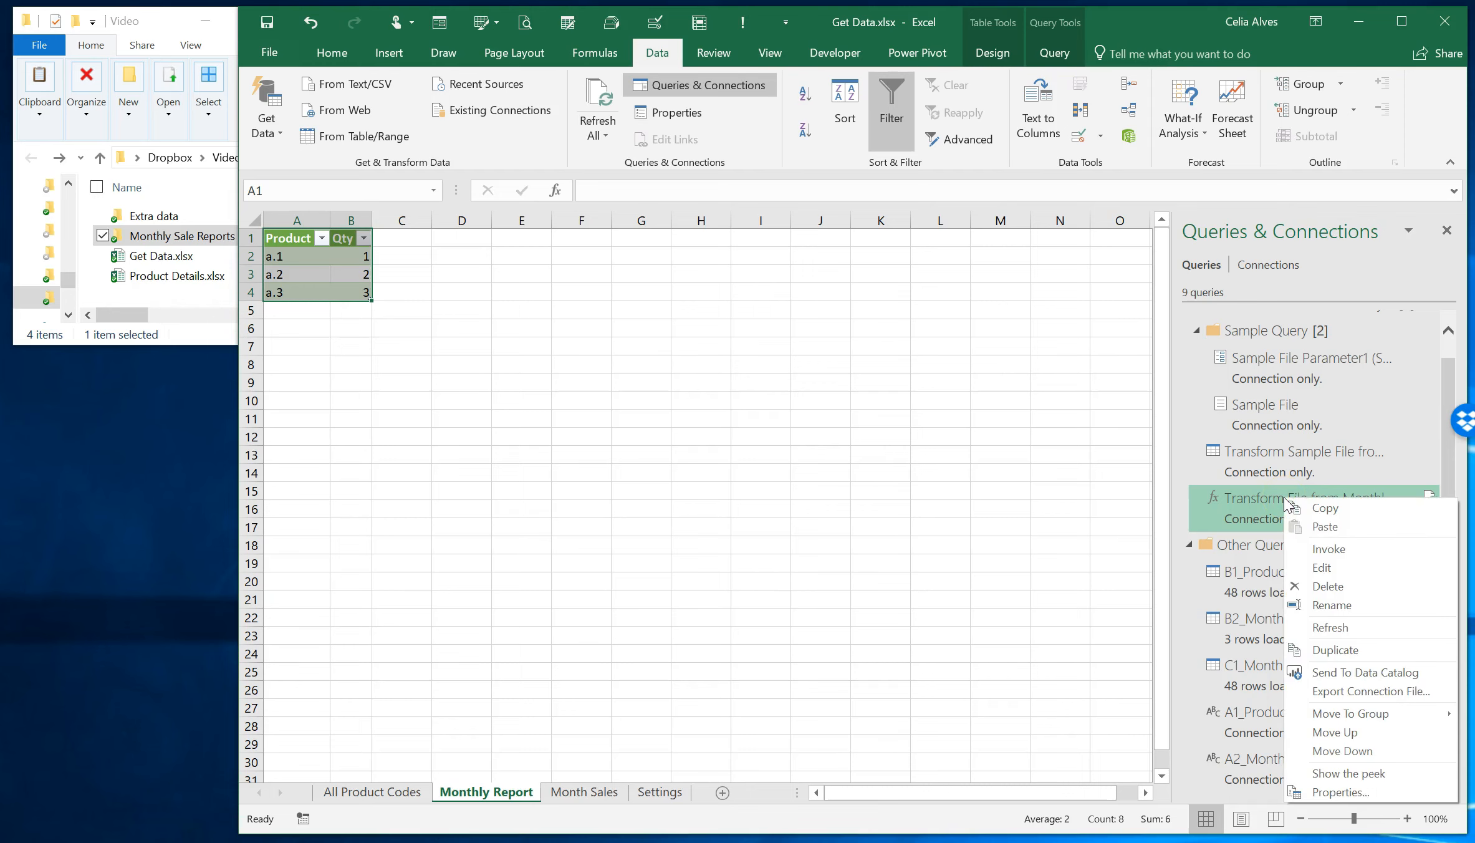
pyautogui.click(1313, 571)
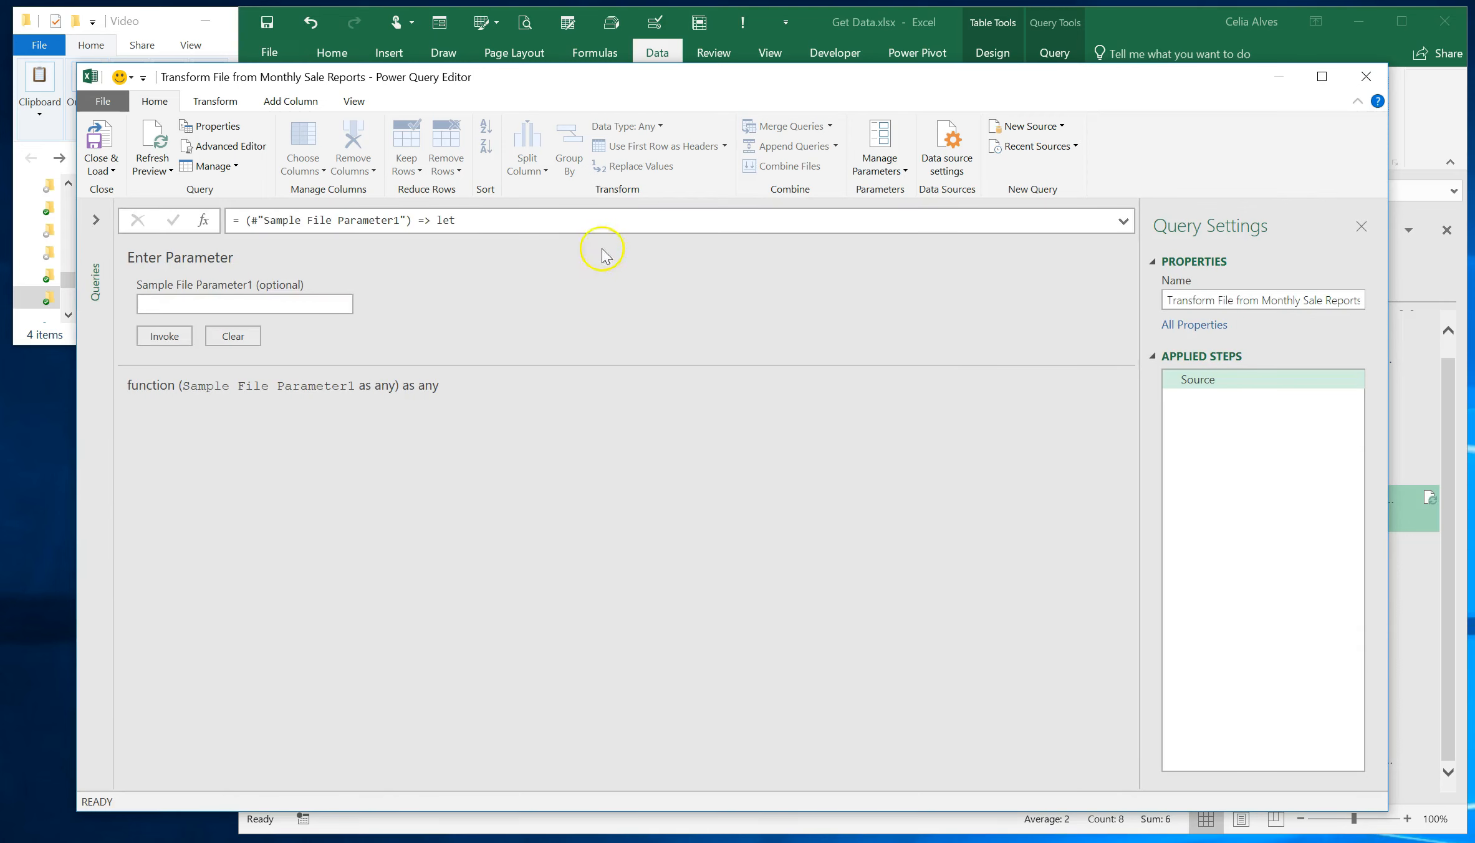
pyautogui.click(363, 99)
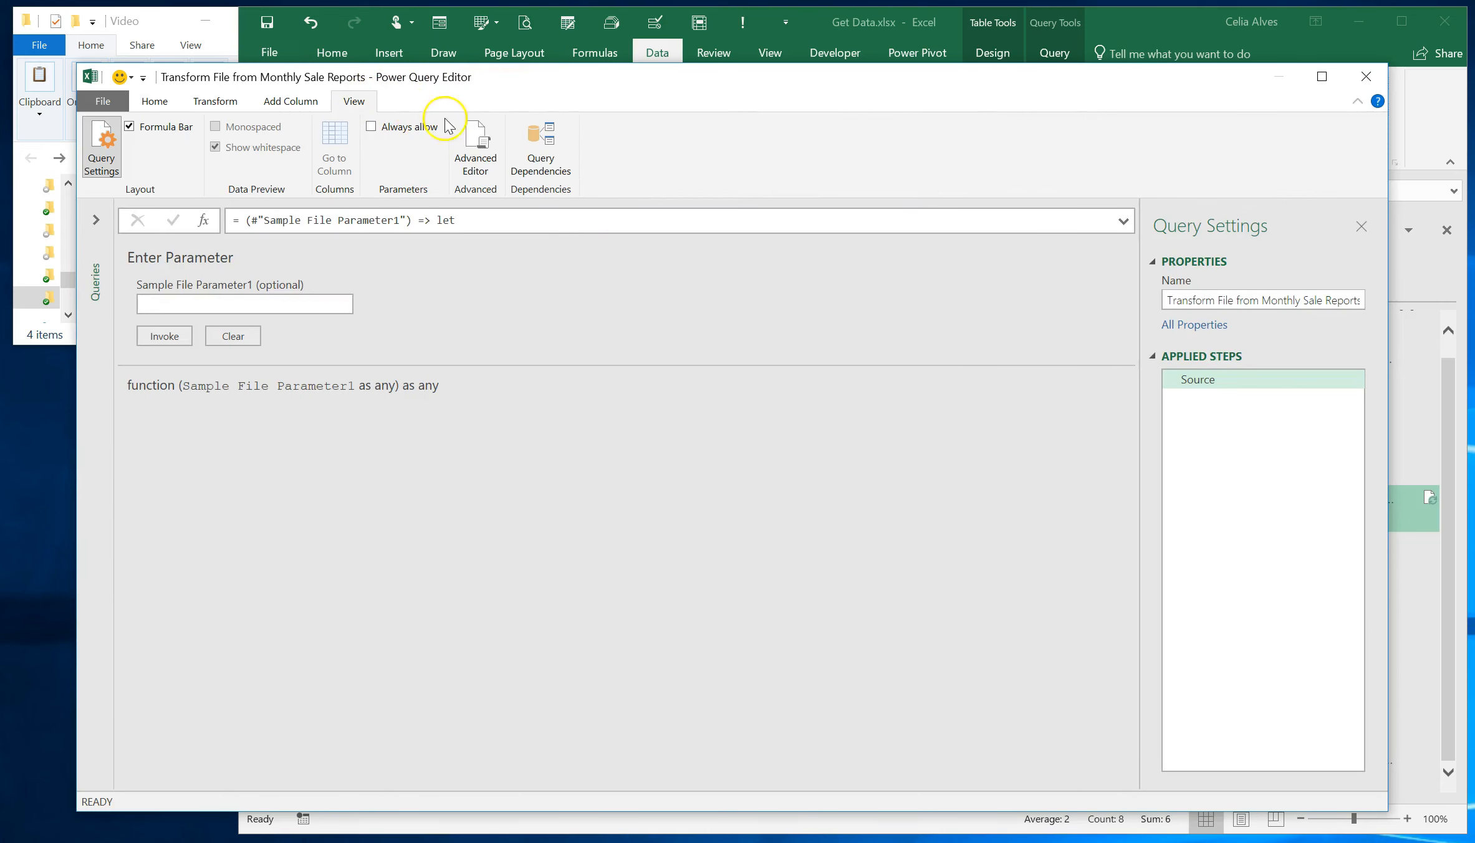
pyautogui.click(475, 156)
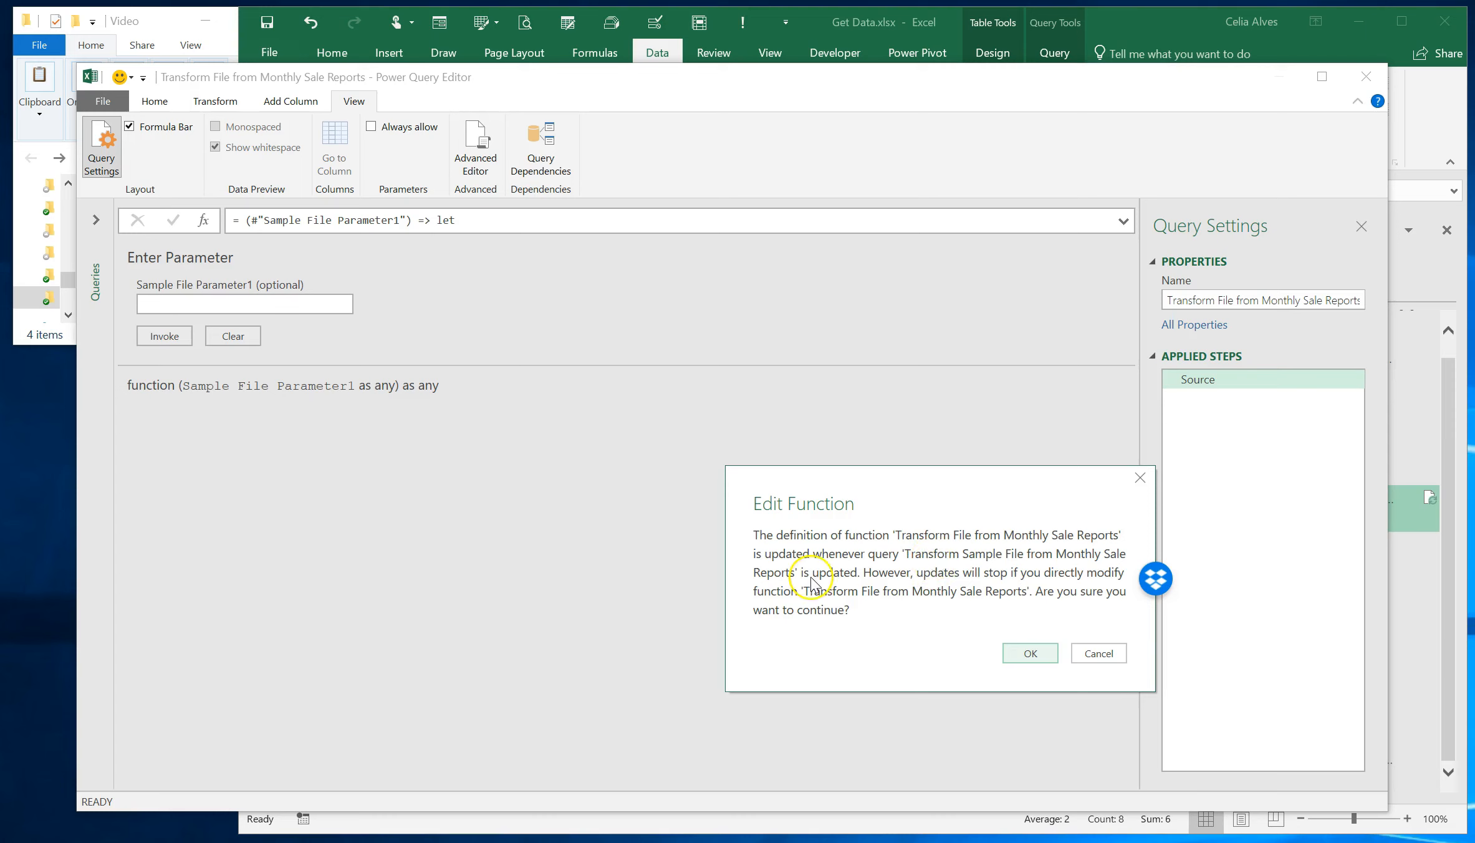
pyautogui.click(1099, 653)
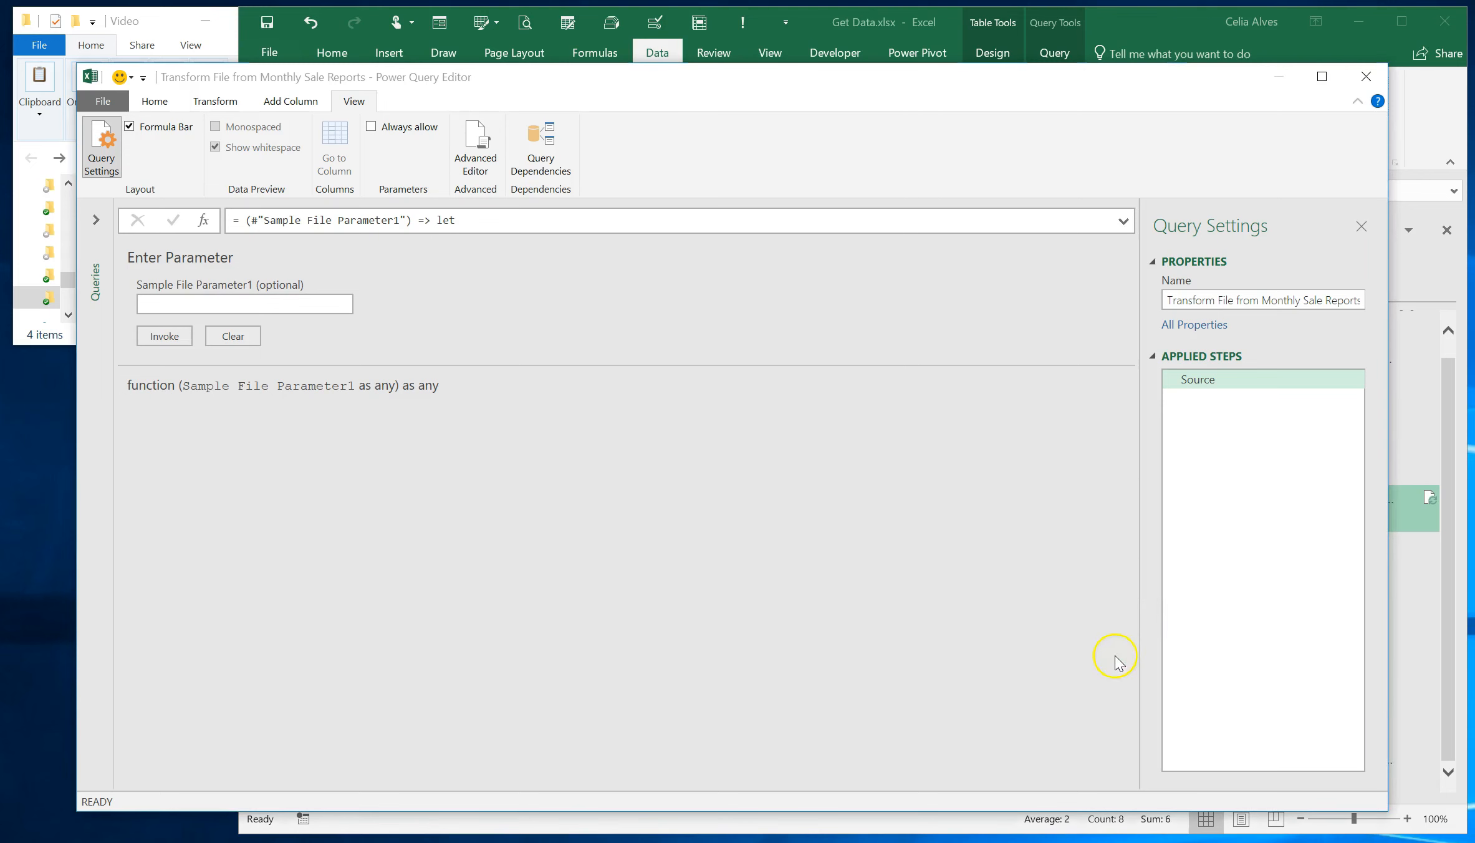
pyautogui.click(1367, 78)
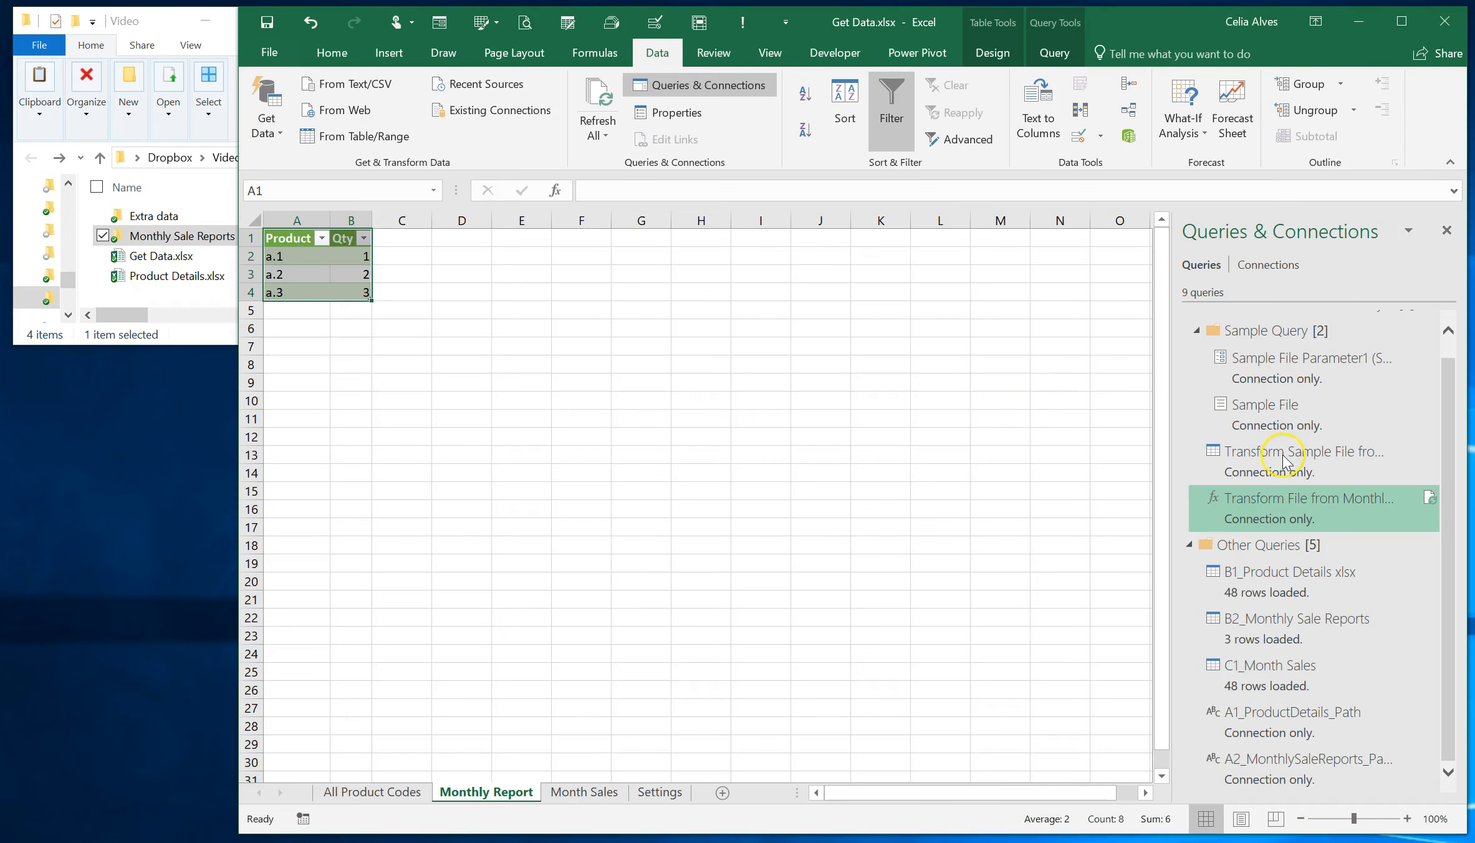
# Examine the Transform Sample File from Monthly Sale Reports query's code for a hard-coded path, and close the editor without changes.
pyautogui.rightClick(1283, 462)
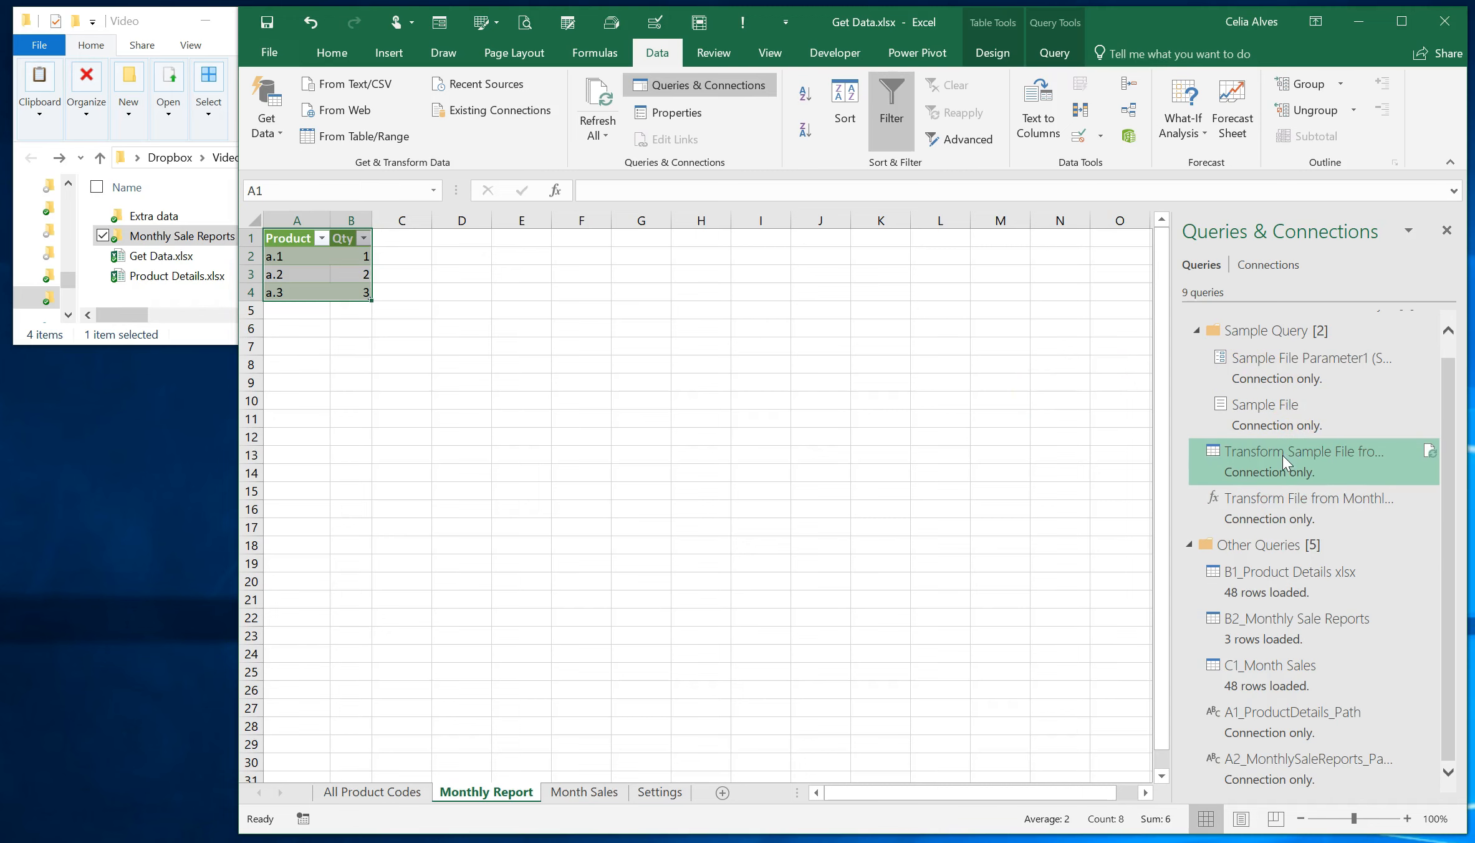
pyautogui.click(1317, 506)
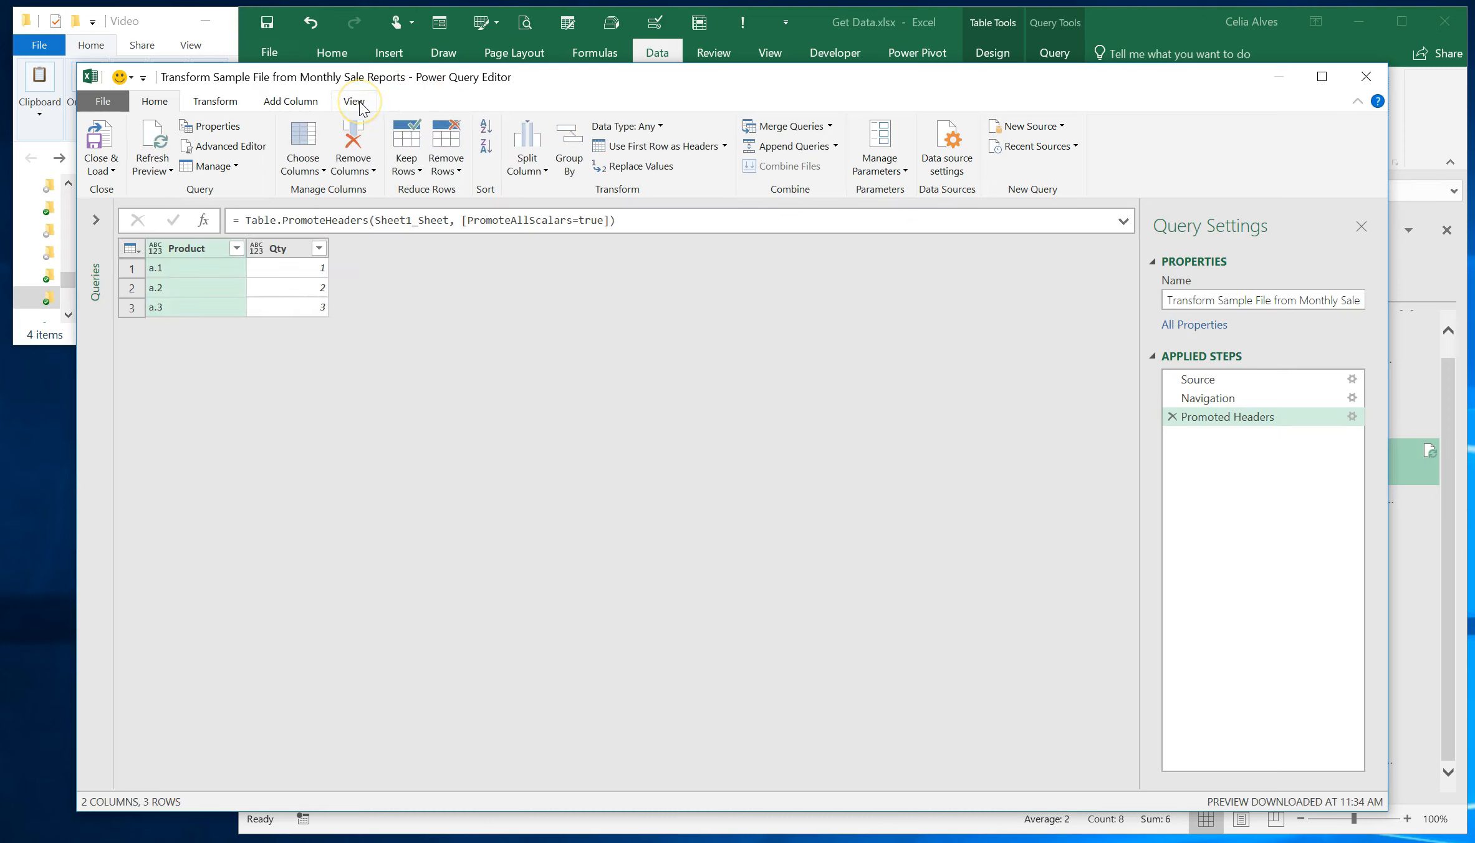
pyautogui.click(354, 102)
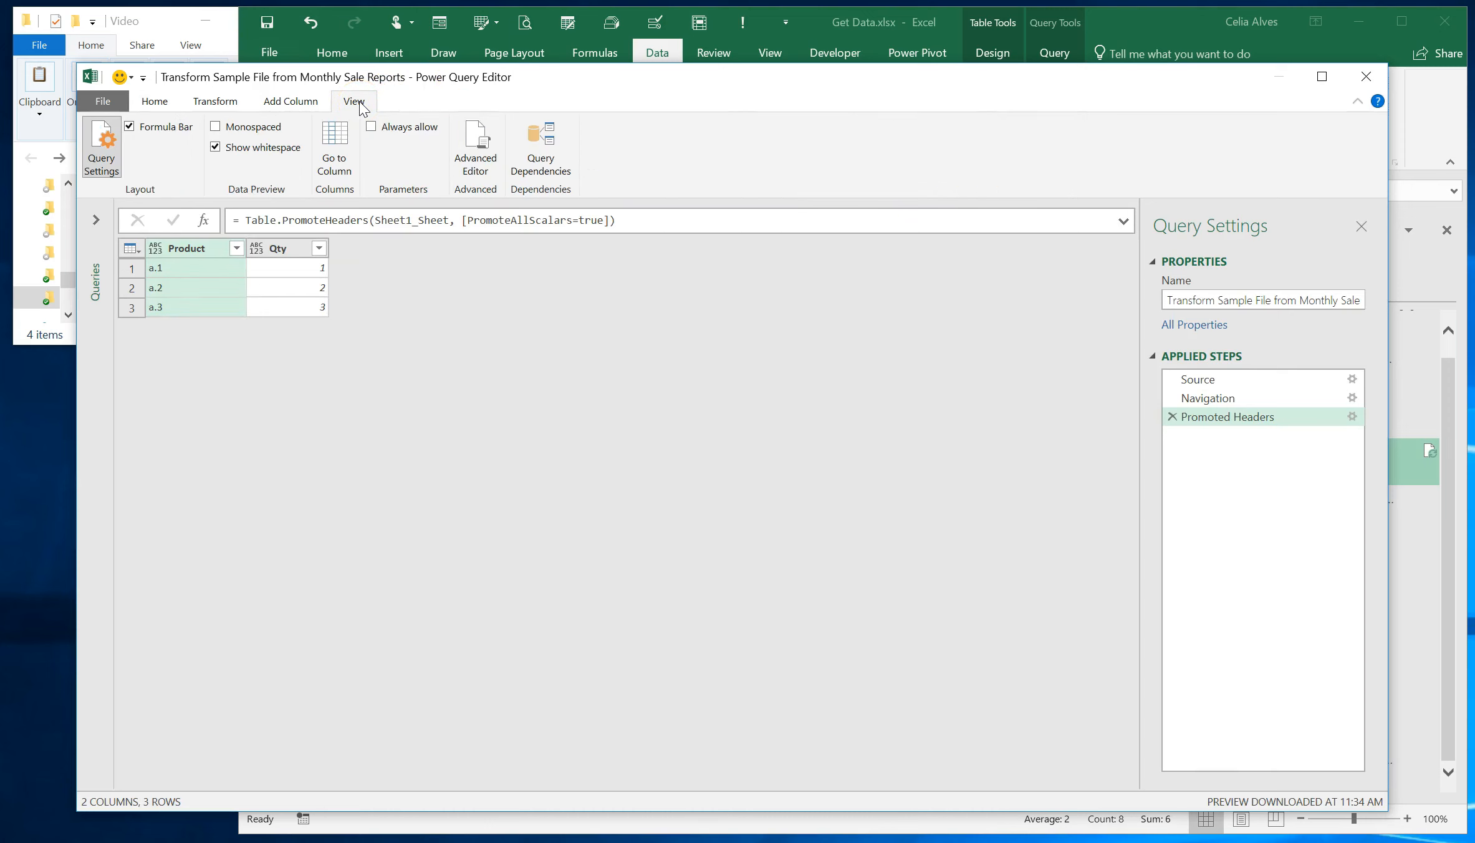
pyautogui.click(498, 167)
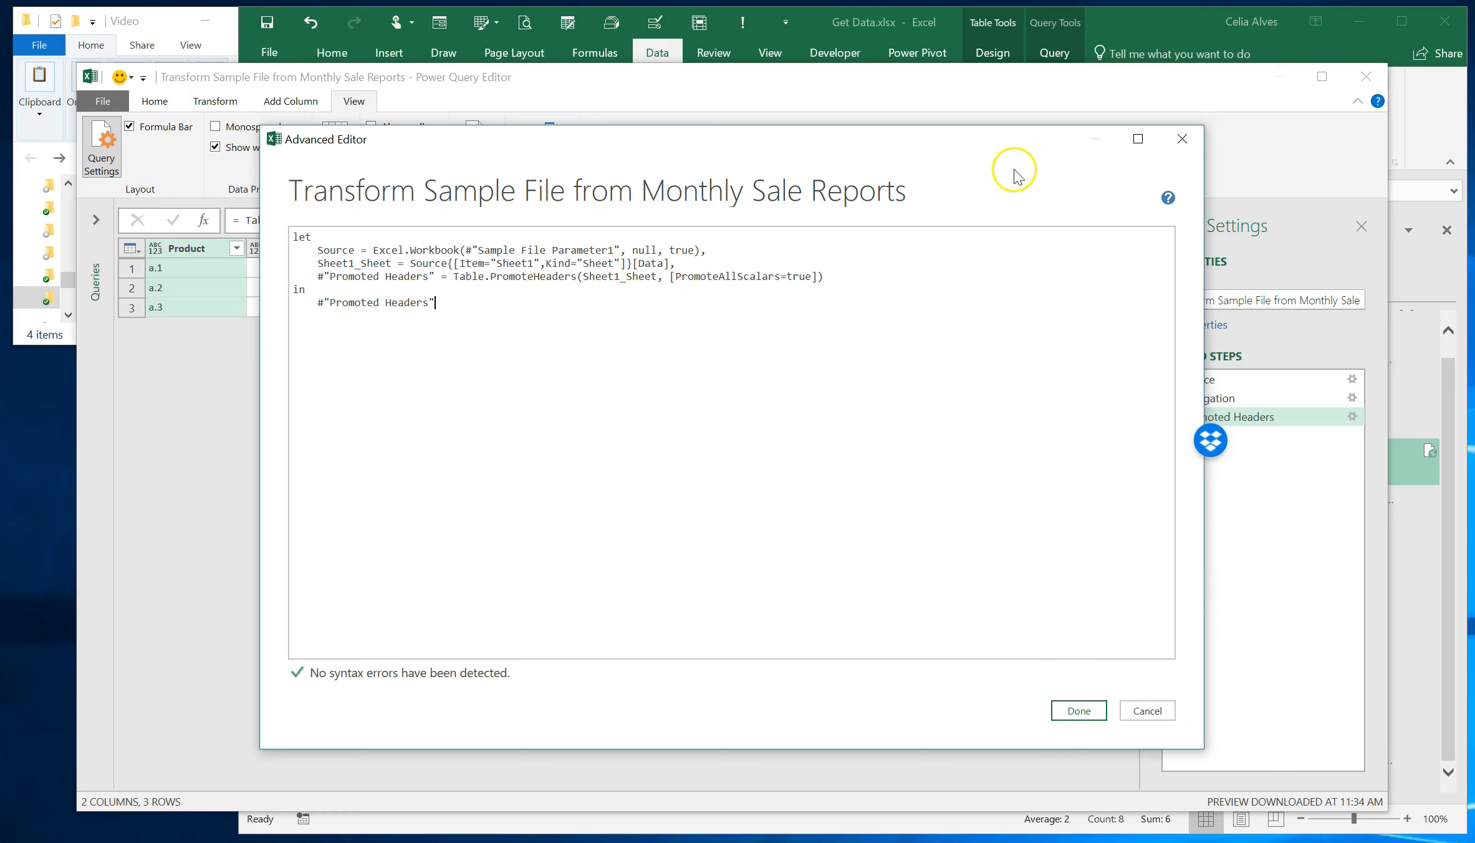
pyautogui.click(1147, 710)
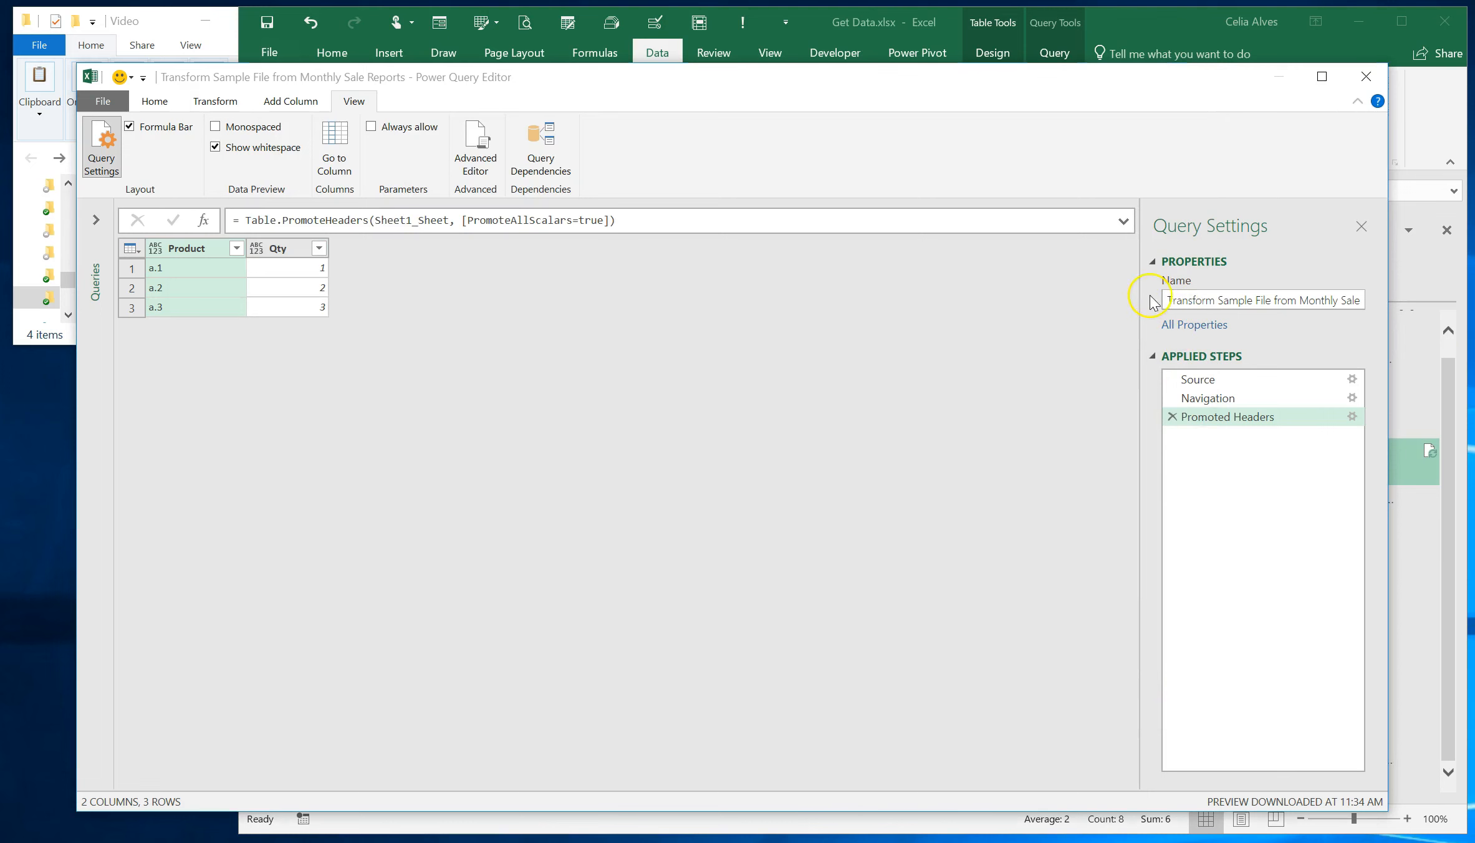
pyautogui.click(1367, 76)
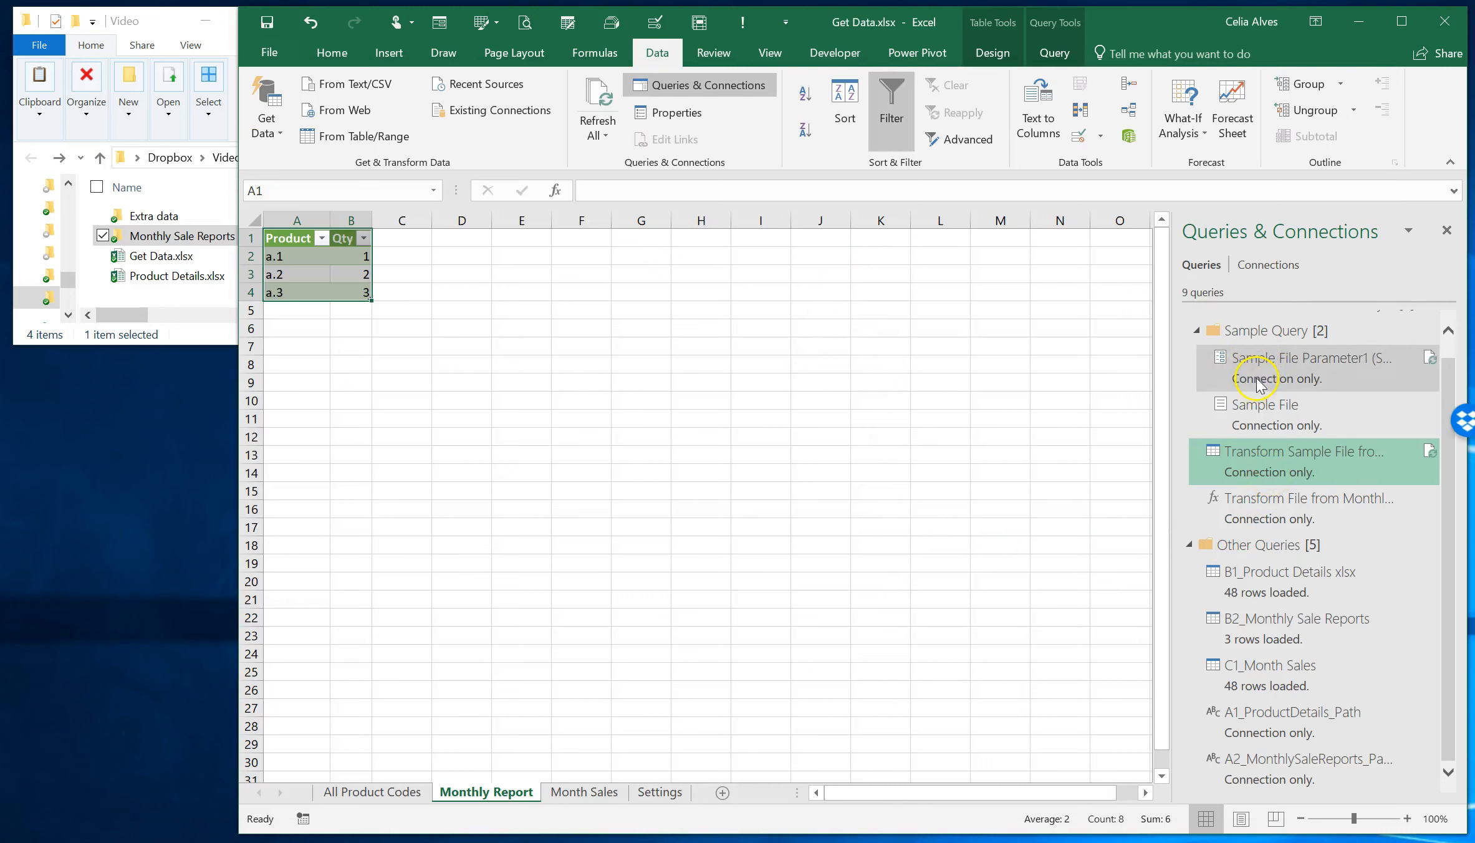
# Edit the Sample File query and show its code in the Advanced Editor.
pyautogui.click(1257, 413)
pyautogui.rightClick(1257, 413)
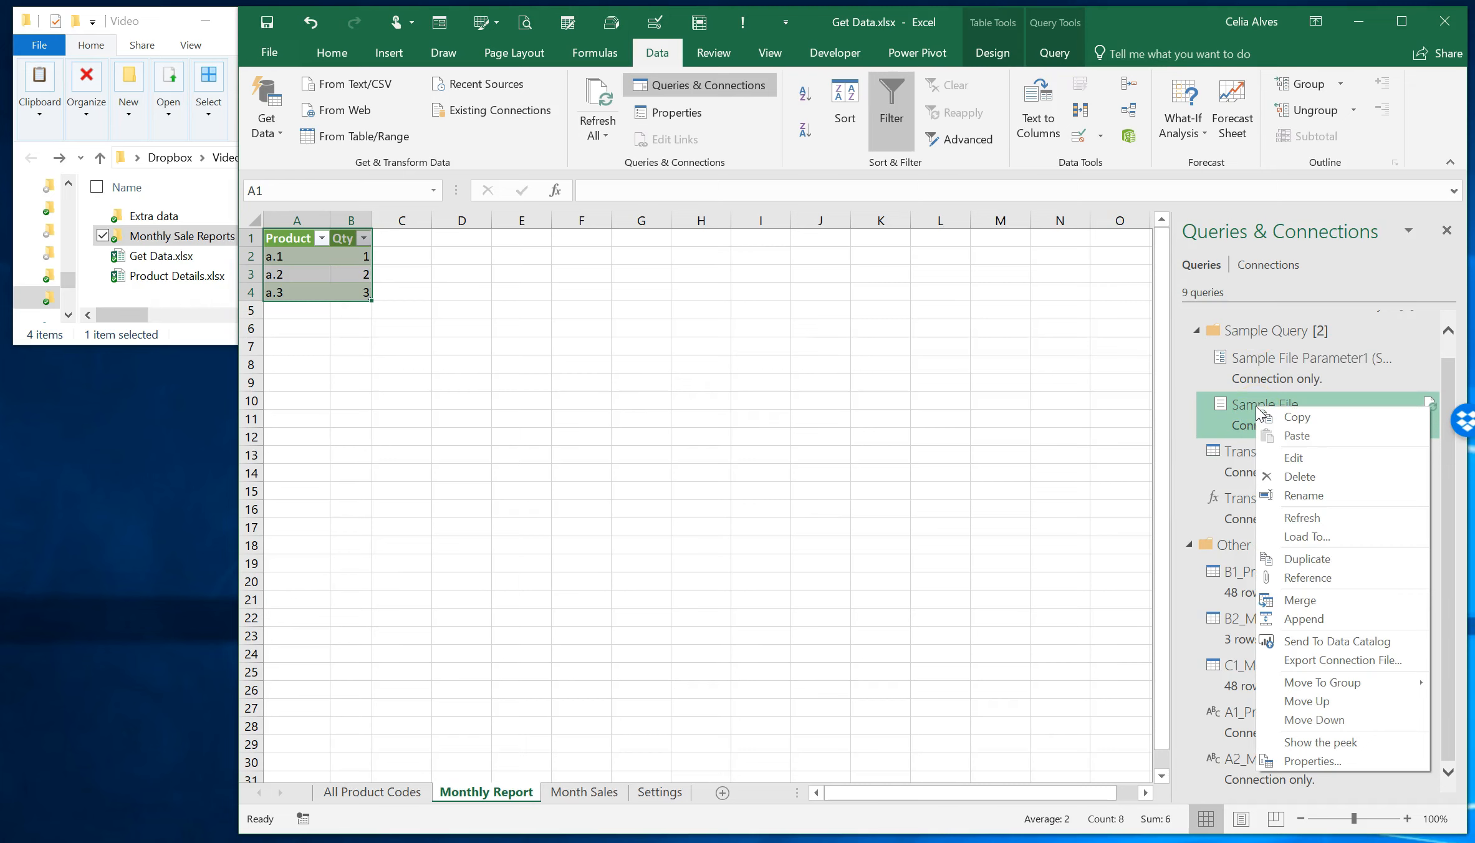
pyautogui.click(1269, 460)
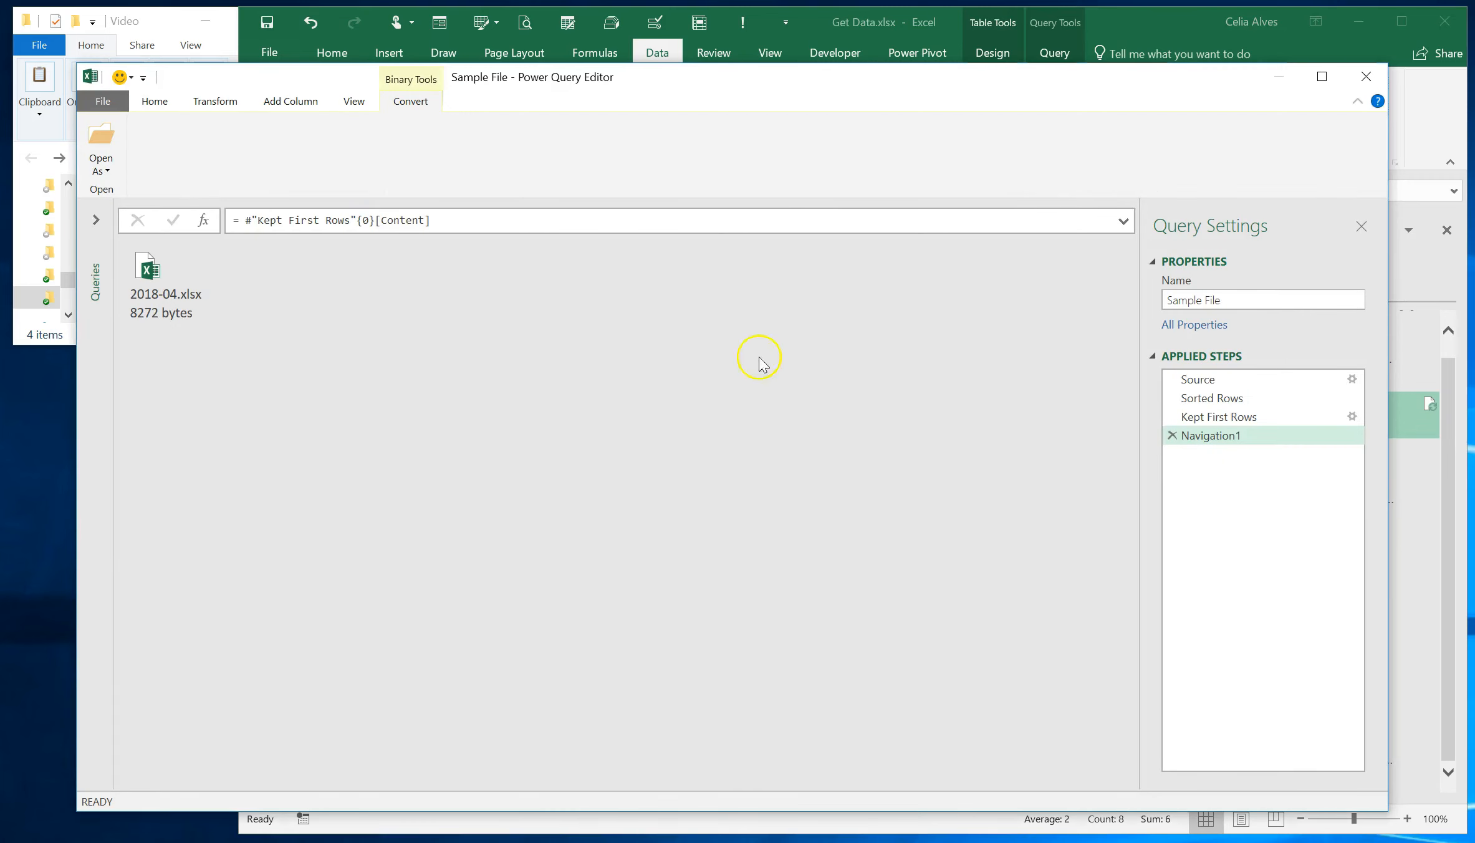
pyautogui.click(354, 101)
pyautogui.click(474, 150)
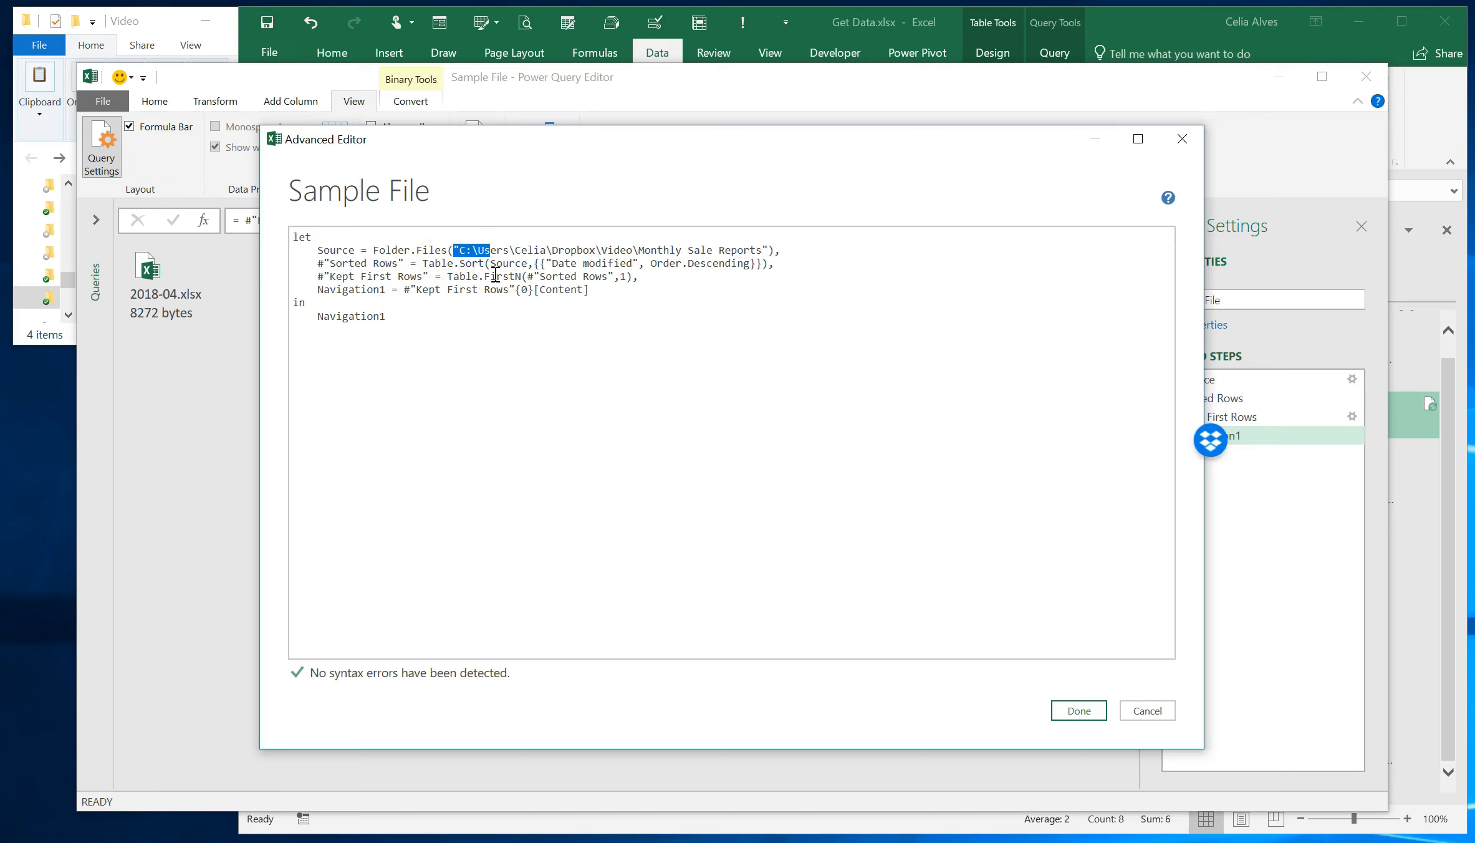
# Replace the quoted folder path in the Sample File query's Source line with A2_MonthlySaleReports_Path, apply the code and load the query.
pyautogui.hotkey('shift', 'Right')
pyautogui.hotkey('shift', 'Right')
pyautogui.hotkey('shift', 'Right')
pyautogui.hotkey('shift', 'Right')
pyautogui.hotkey('shift', 'Right')
pyautogui.hotkey('shift', 'Right')
pyautogui.hotkey('shift', 'Right')
pyautogui.hotkey('shift', 'Right')
pyautogui.hotkey('shift', 'Right')
pyautogui.hotkey('shift', 'Right')
pyautogui.hotkey('shift', 'Right')
pyautogui.hotkey('shift', 'Right')
pyautogui.hotkey('shift', 'Right')
pyautogui.hotkey('shift', 'Right')
pyautogui.hotkey('shift', 'Right')
pyautogui.hotkey('shift', 'Right')
pyautogui.hotkey('shift', 'Right')
pyautogui.hotkey('shift', 'Right')
pyautogui.hotkey('shift', 'Right')
pyautogui.hotkey('shift', 'Right')
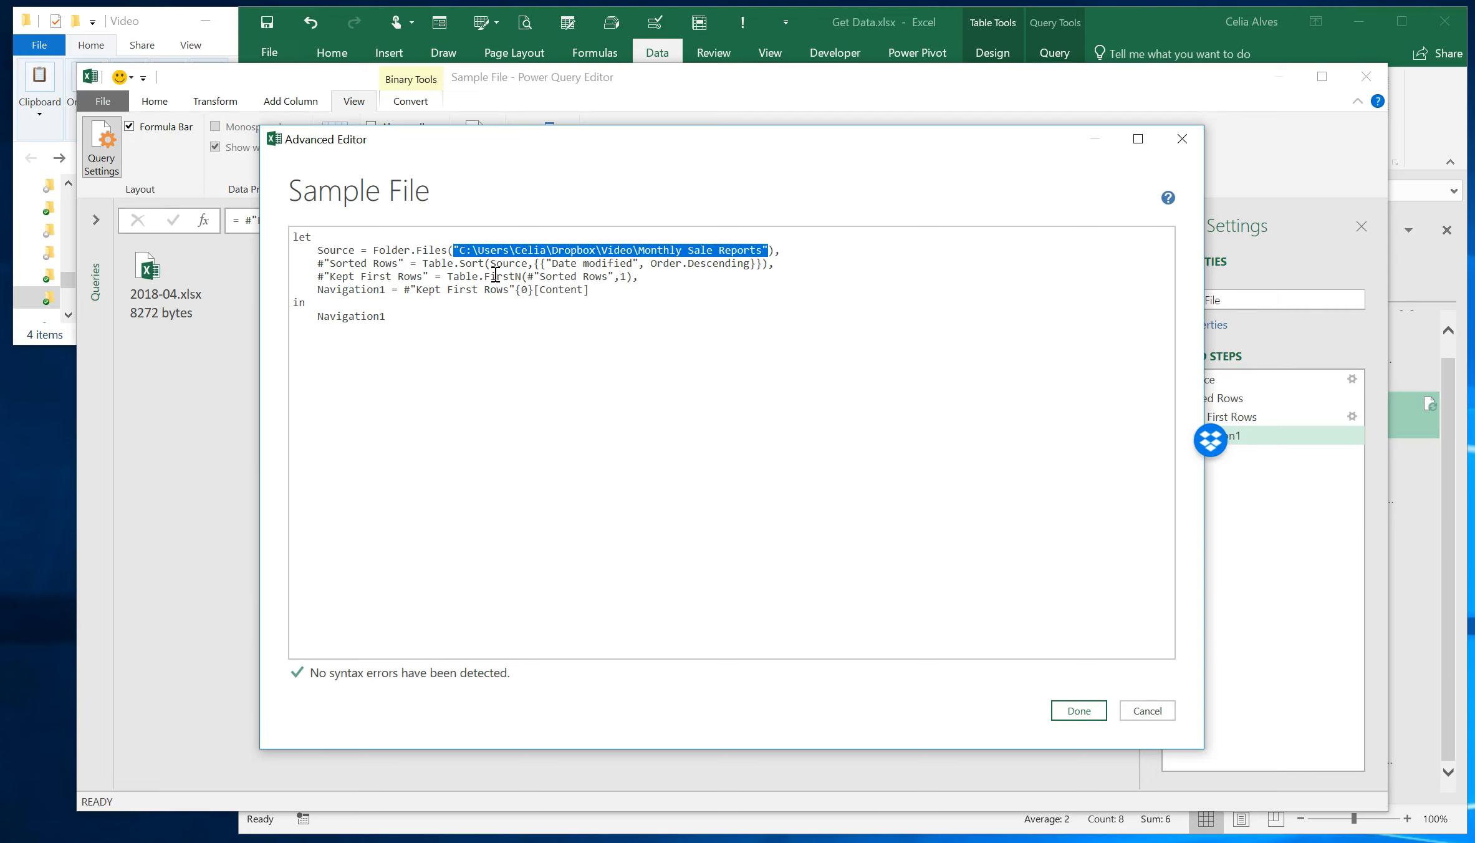
pyautogui.write('A2_MonthlySaleReports_Path')
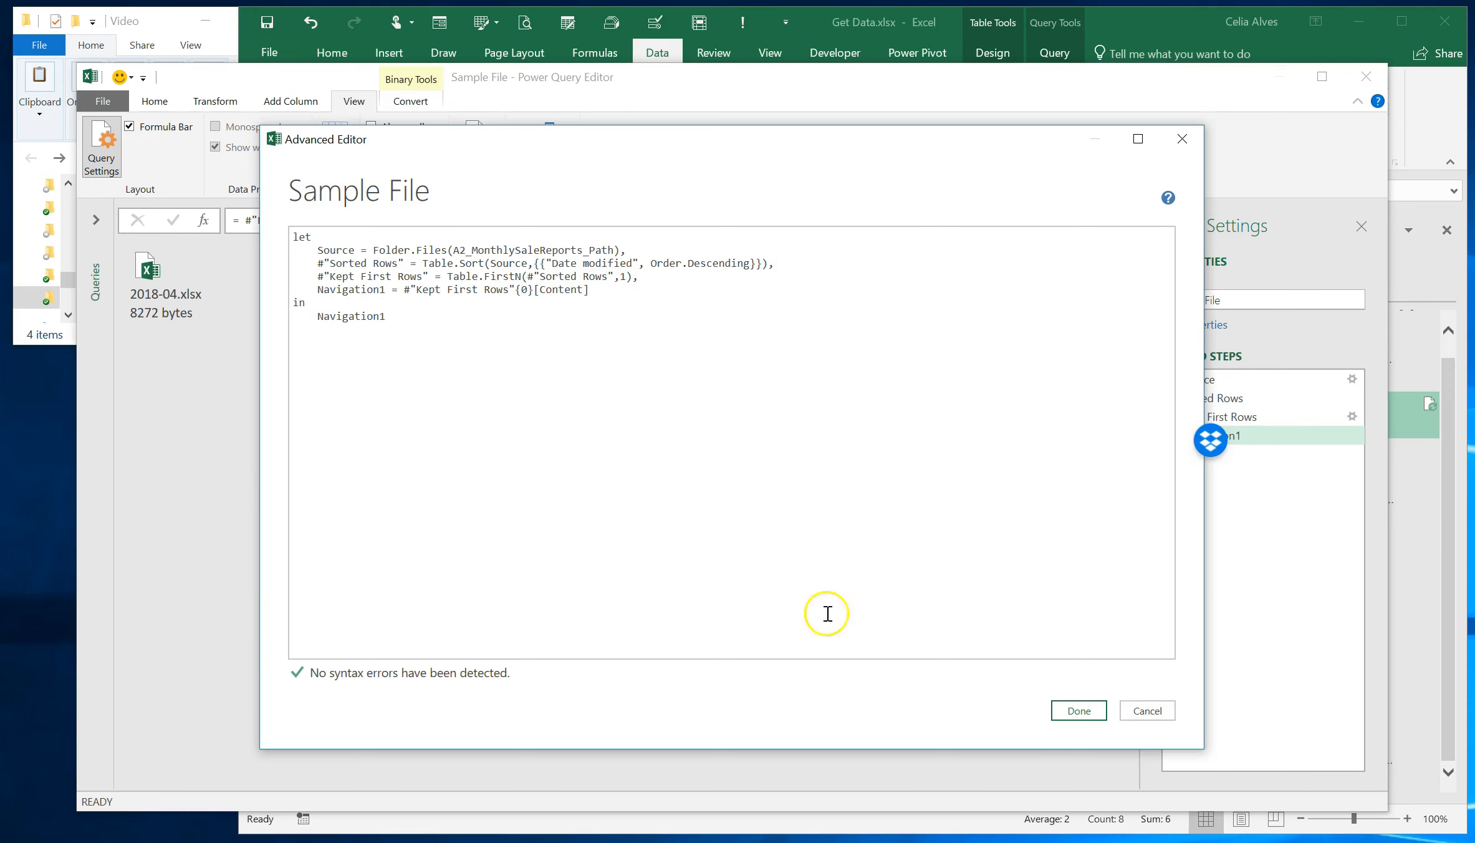
pyautogui.click(1098, 714)
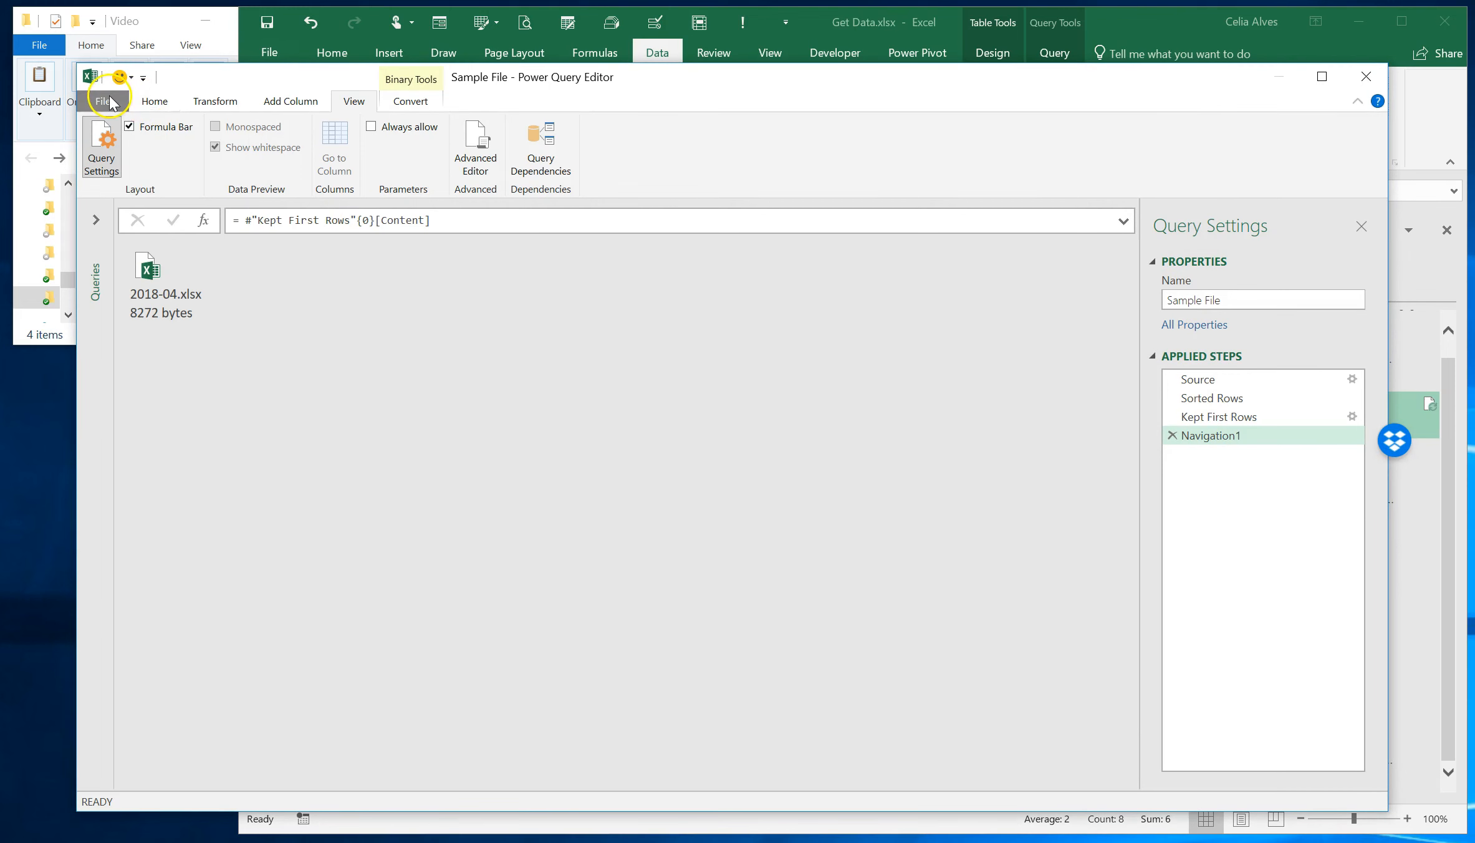
pyautogui.click(150, 102)
pyautogui.click(100, 146)
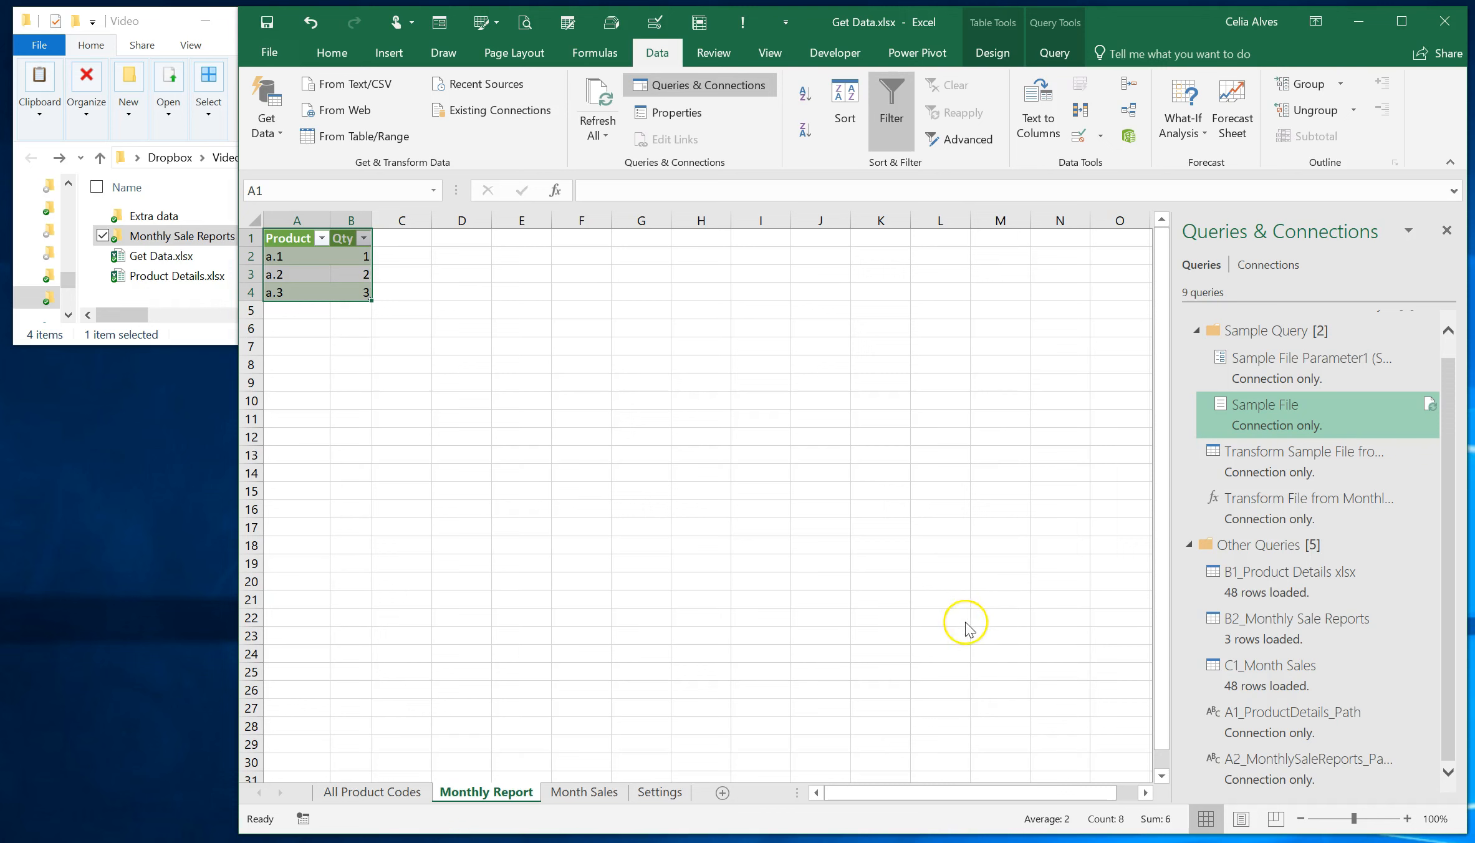
# Examine the Sample File Parameter1 query's code for a hard-coded path, and close the query editor without changes.
pyautogui.rightClick(1269, 363)
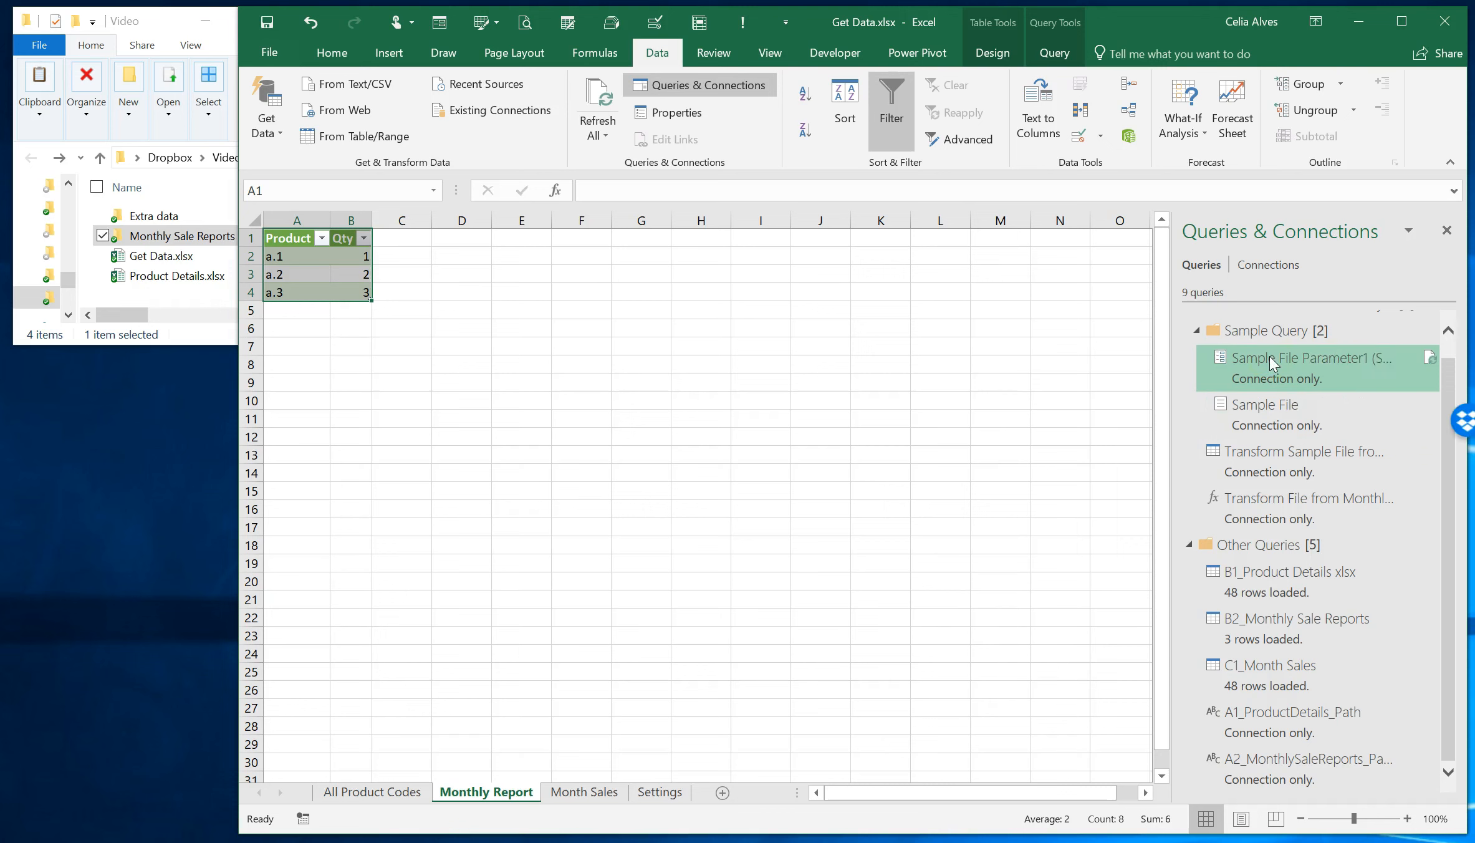
pyautogui.click(1309, 412)
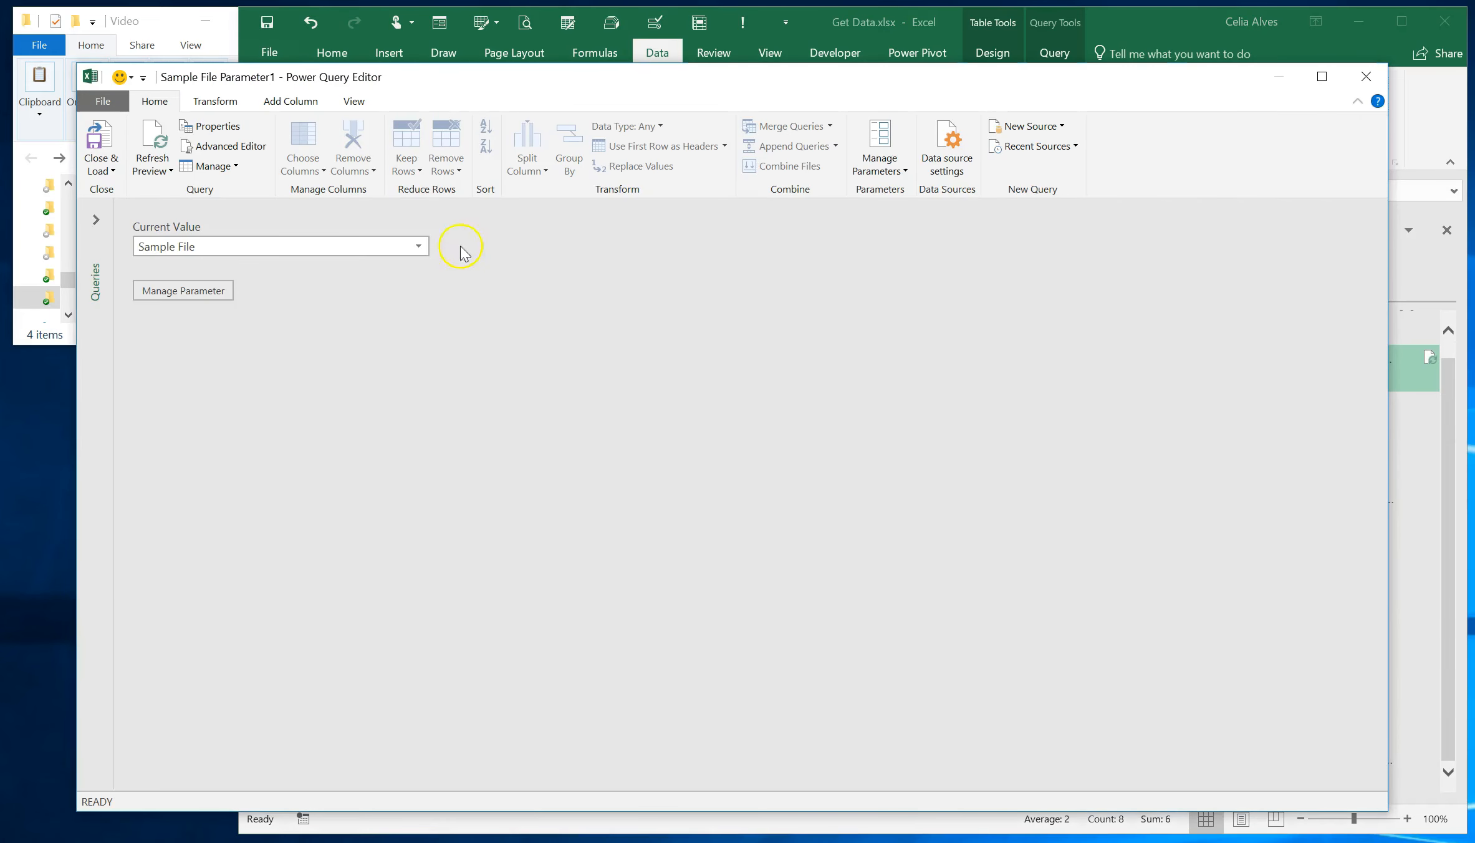
pyautogui.click(351, 102)
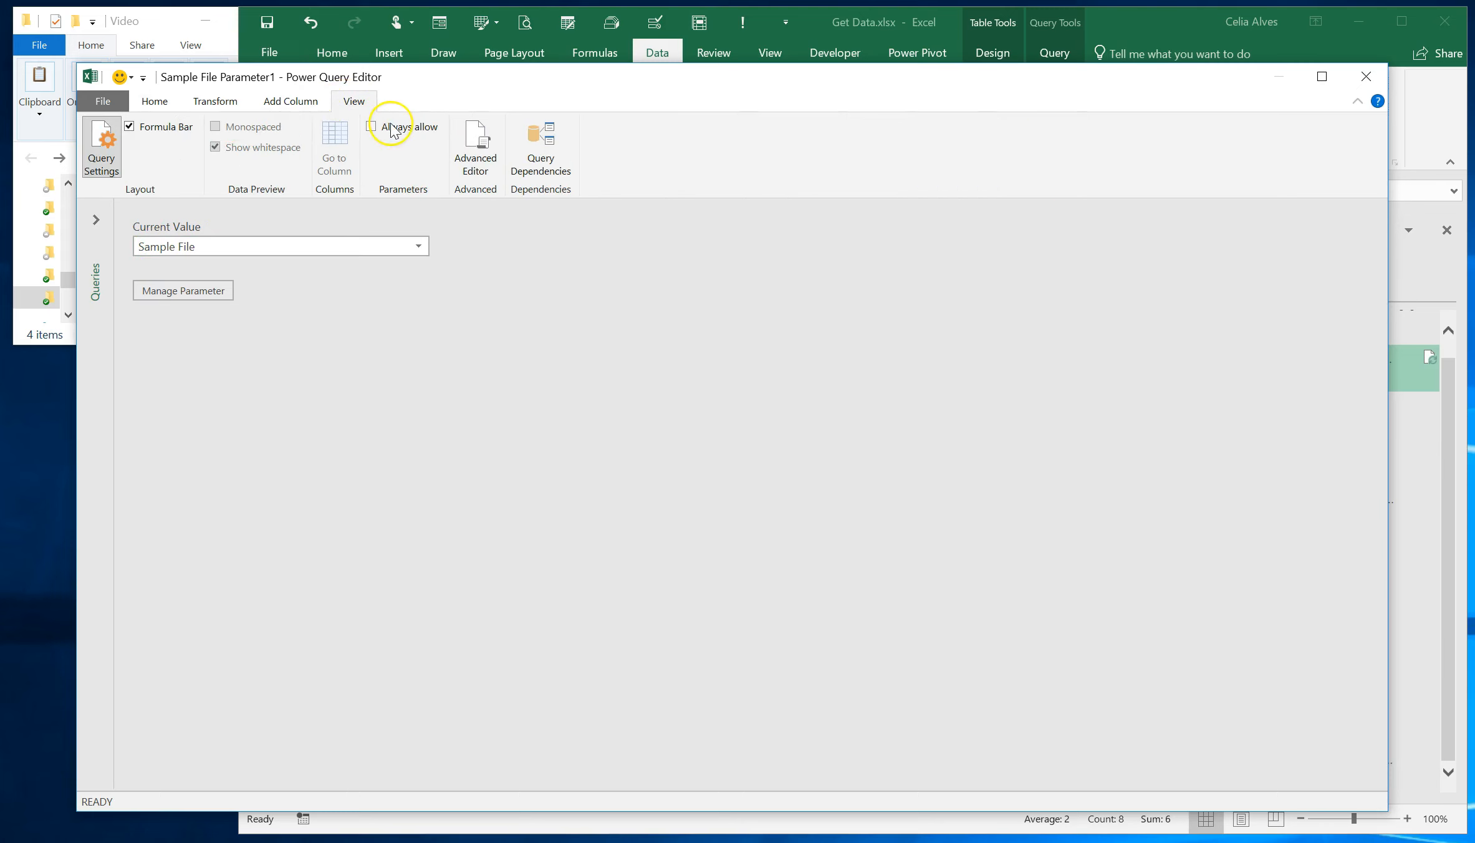
pyautogui.click(493, 158)
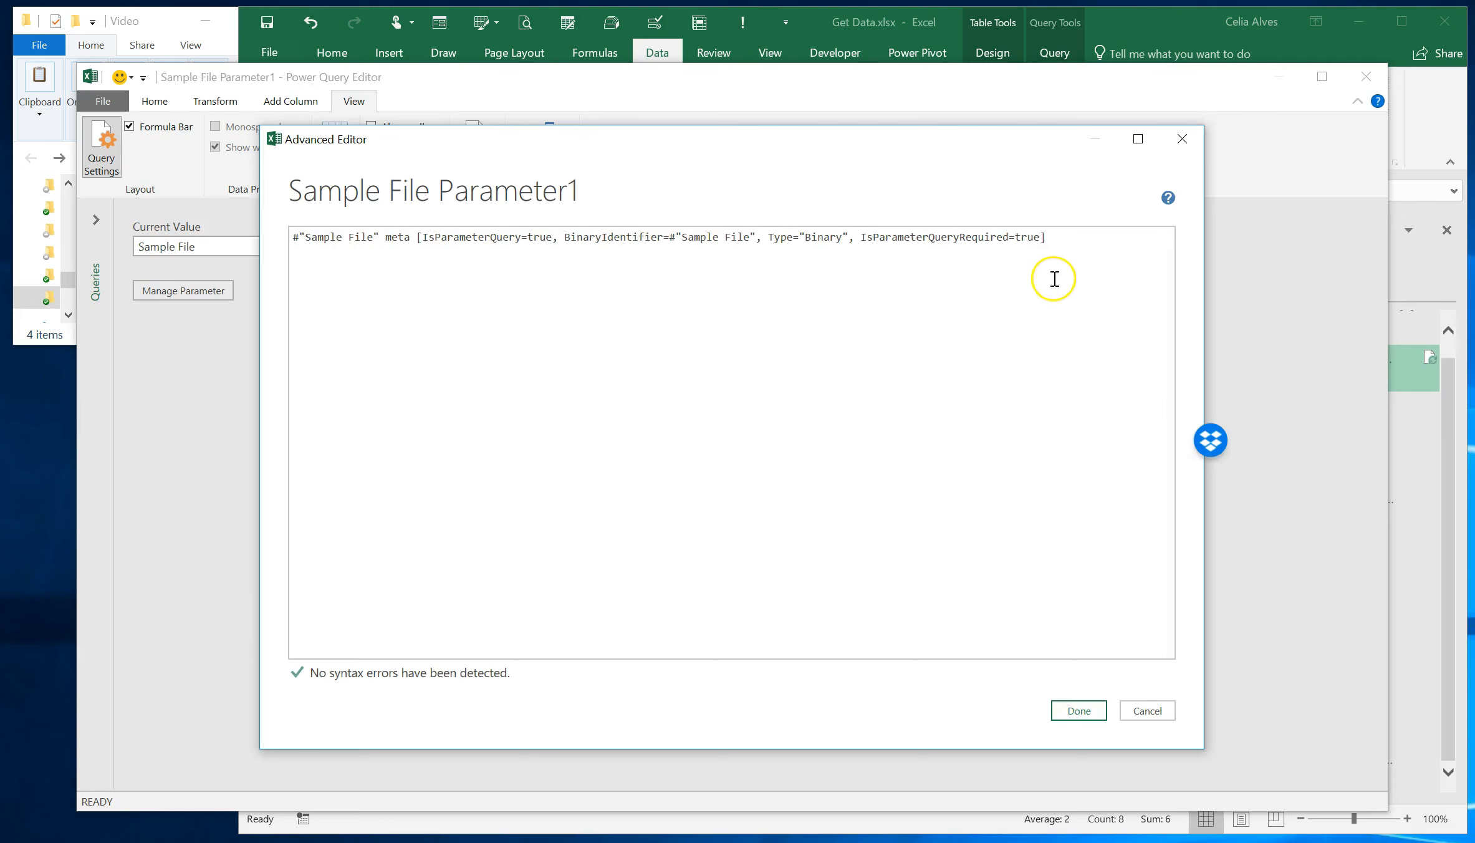
pyautogui.click(1148, 711)
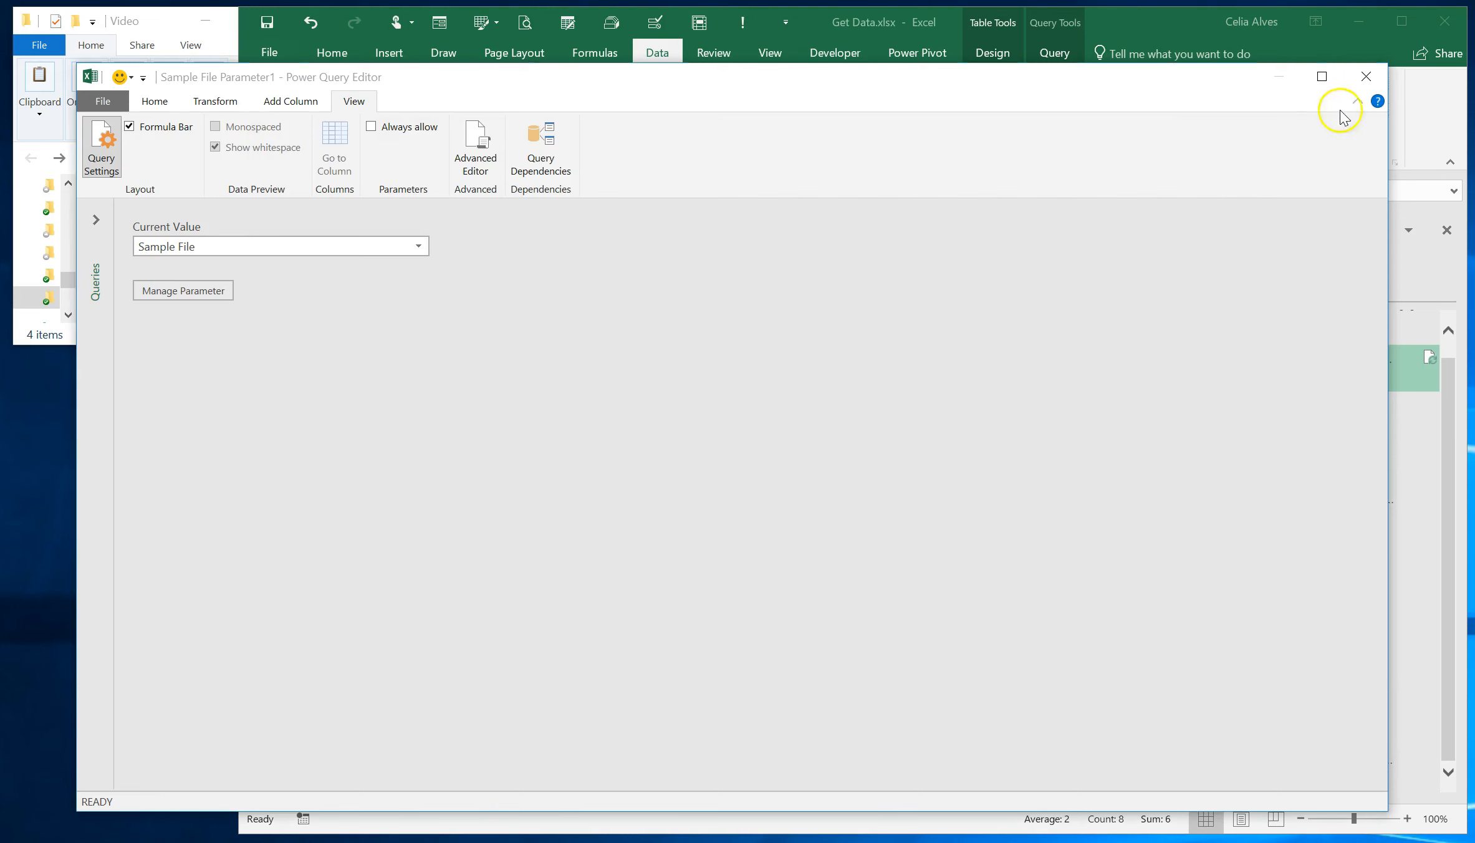
pyautogui.click(1365, 78)
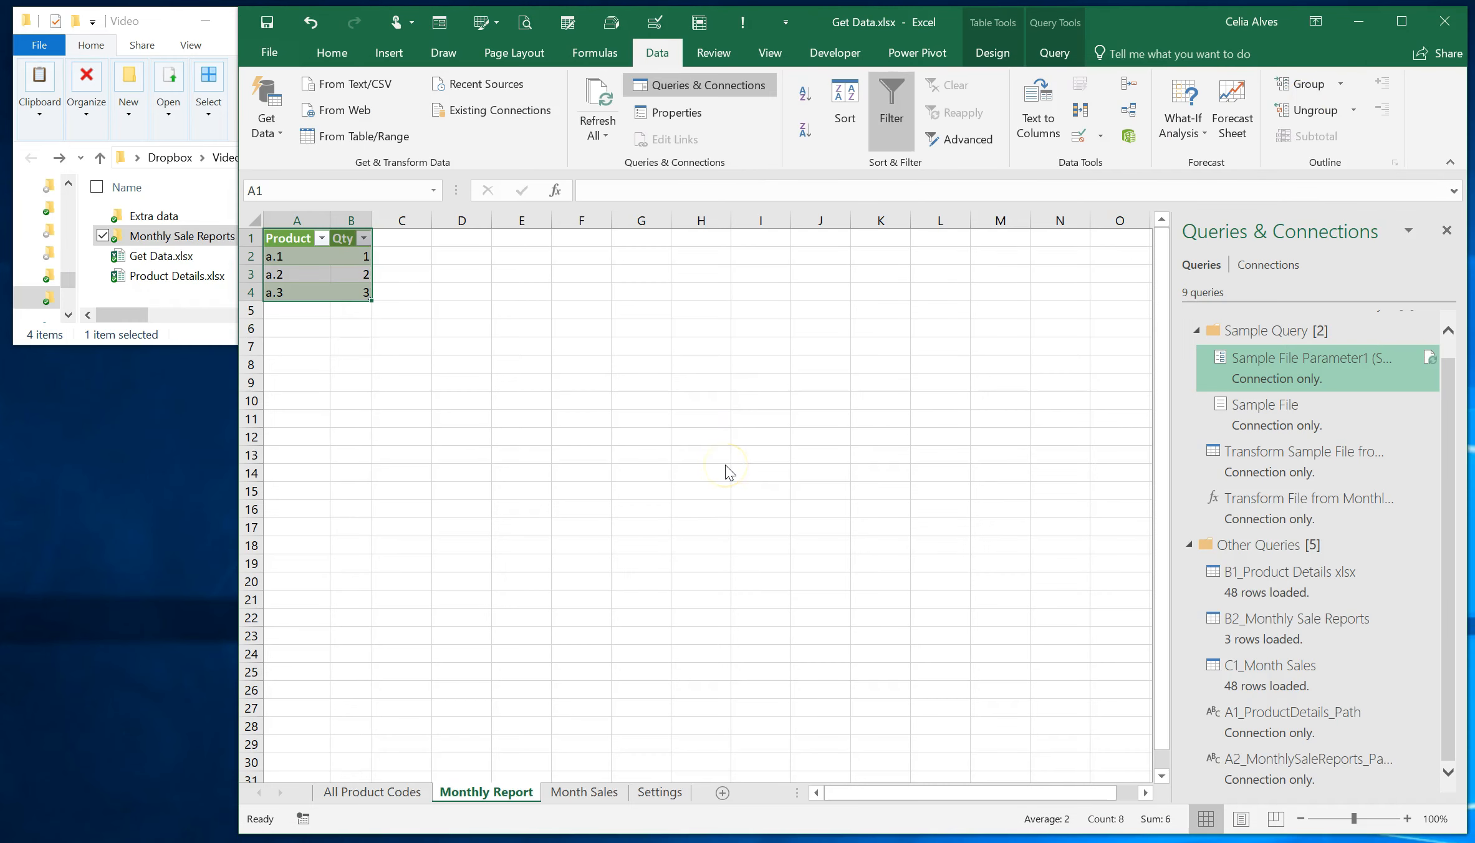
# Deselect the table on the Monthly Report sheet and save the Get Data.xlsx workbook.
pyautogui.click(727, 472)
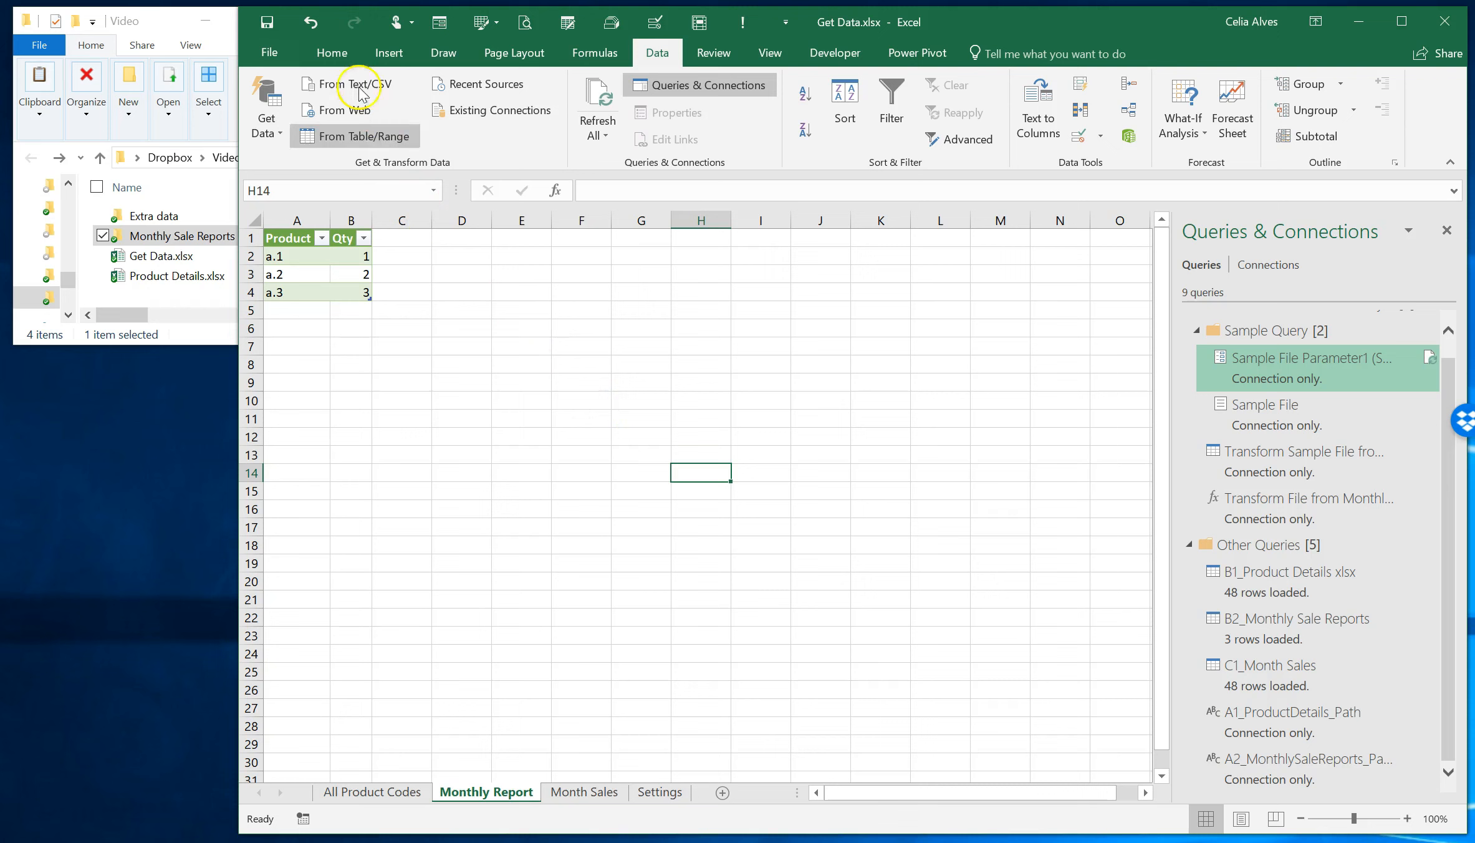
pyautogui.click(266, 23)
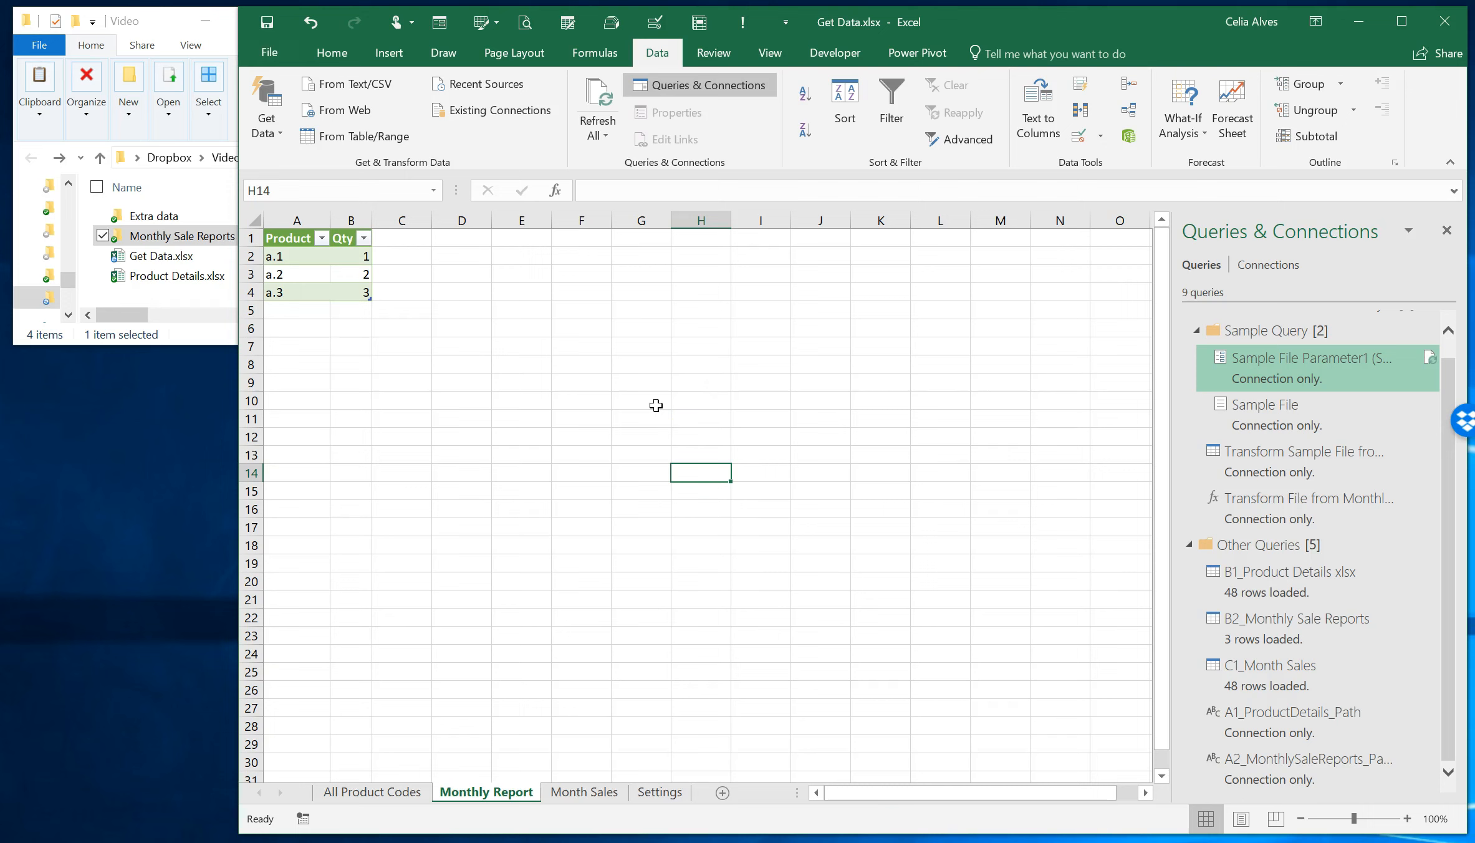
# Open 2018-05.xlsx from the Extra data folder to view its product quantities, and close it.
pyautogui.click(177, 217)
pyautogui.click(174, 215)
pyautogui.doubleClick(118, 215)
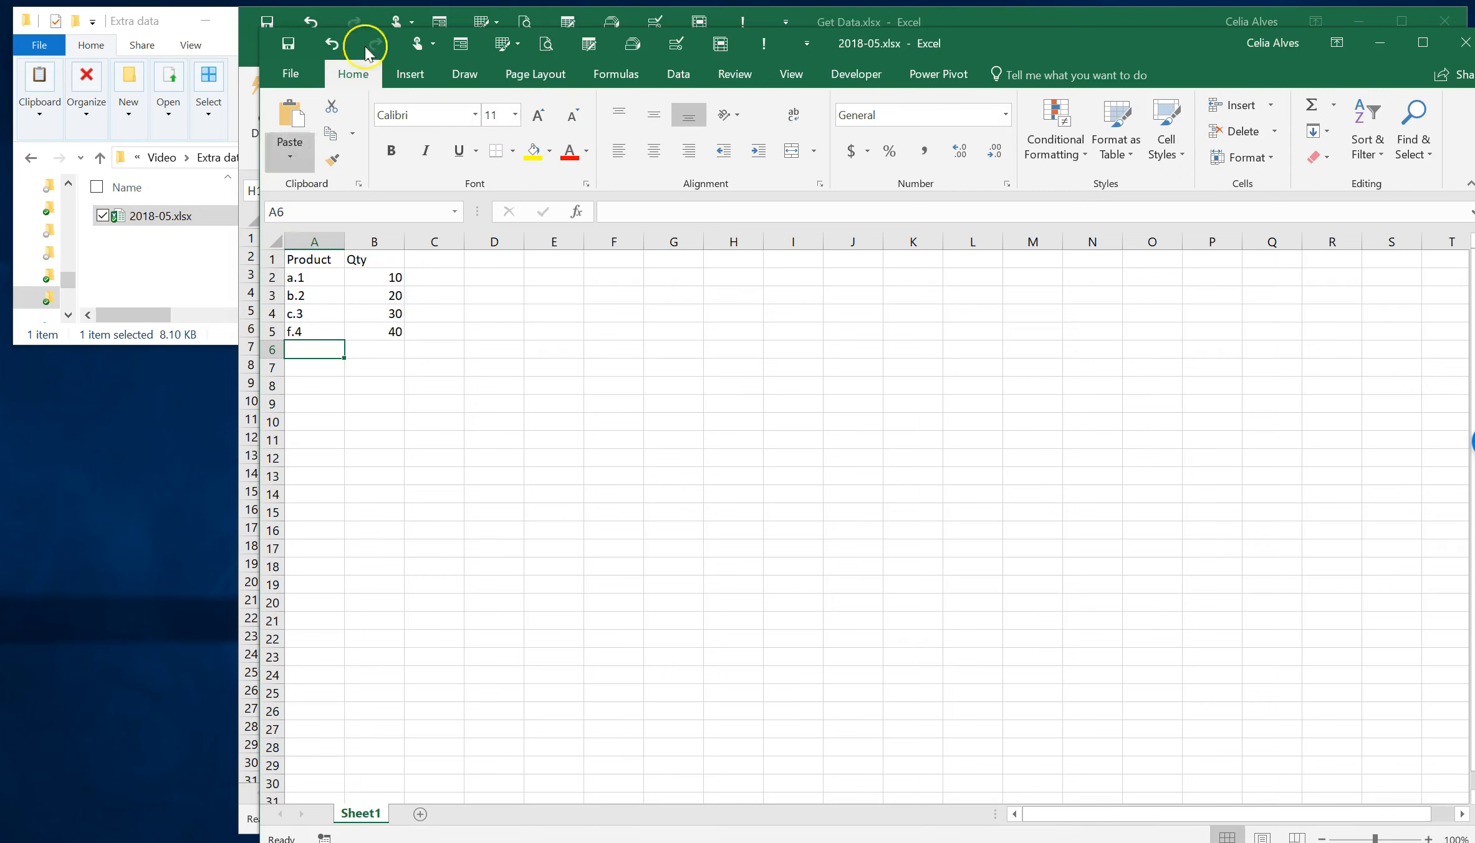
pyautogui.click(1465, 42)
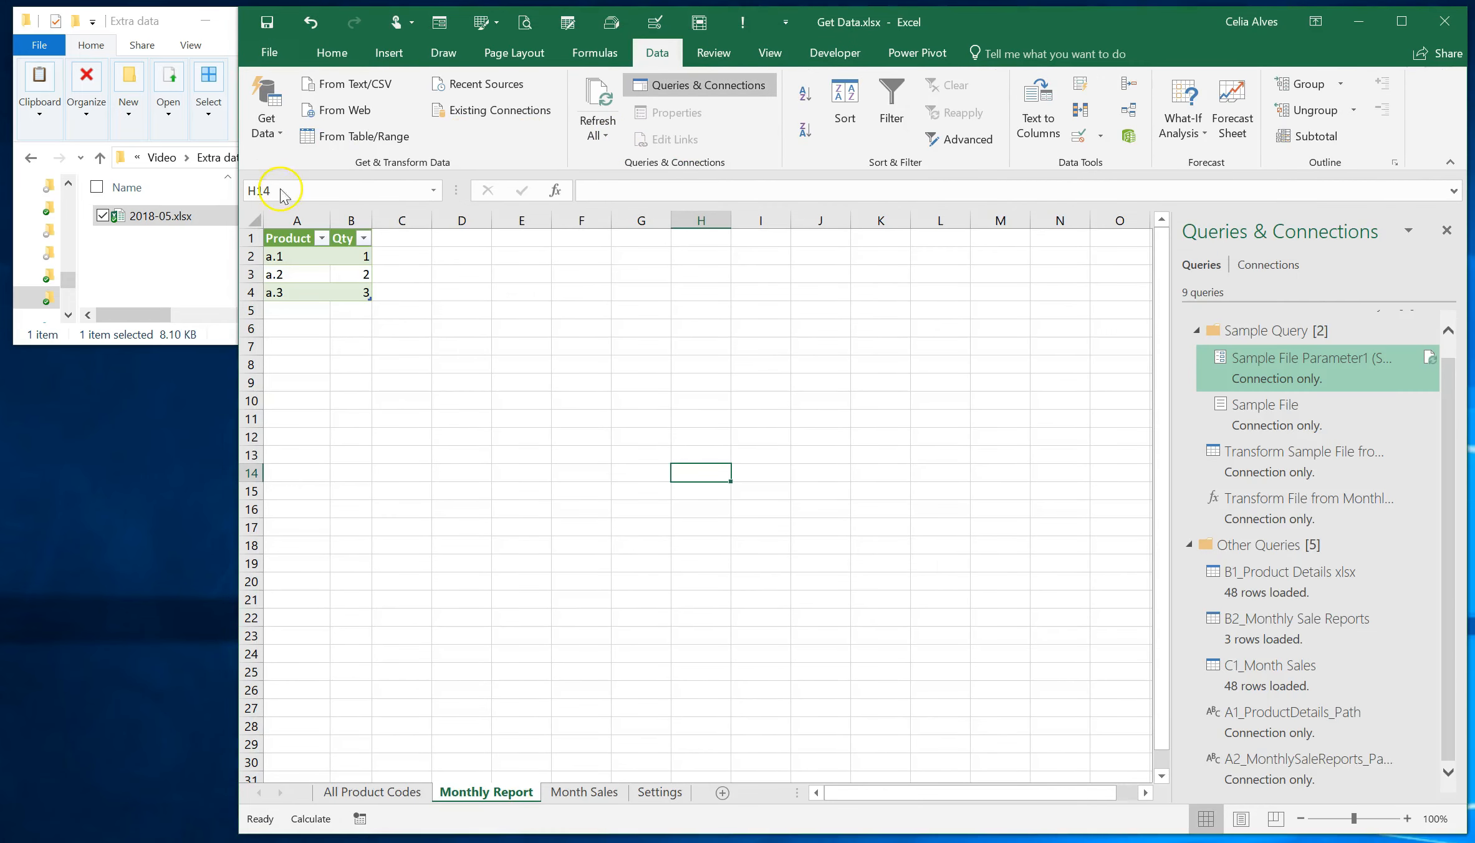
# Copy 2018-05.xlsx from the Extra data folder into the Monthly Sale Reports folder and return to the Video folder.
pyautogui.click(141, 218)
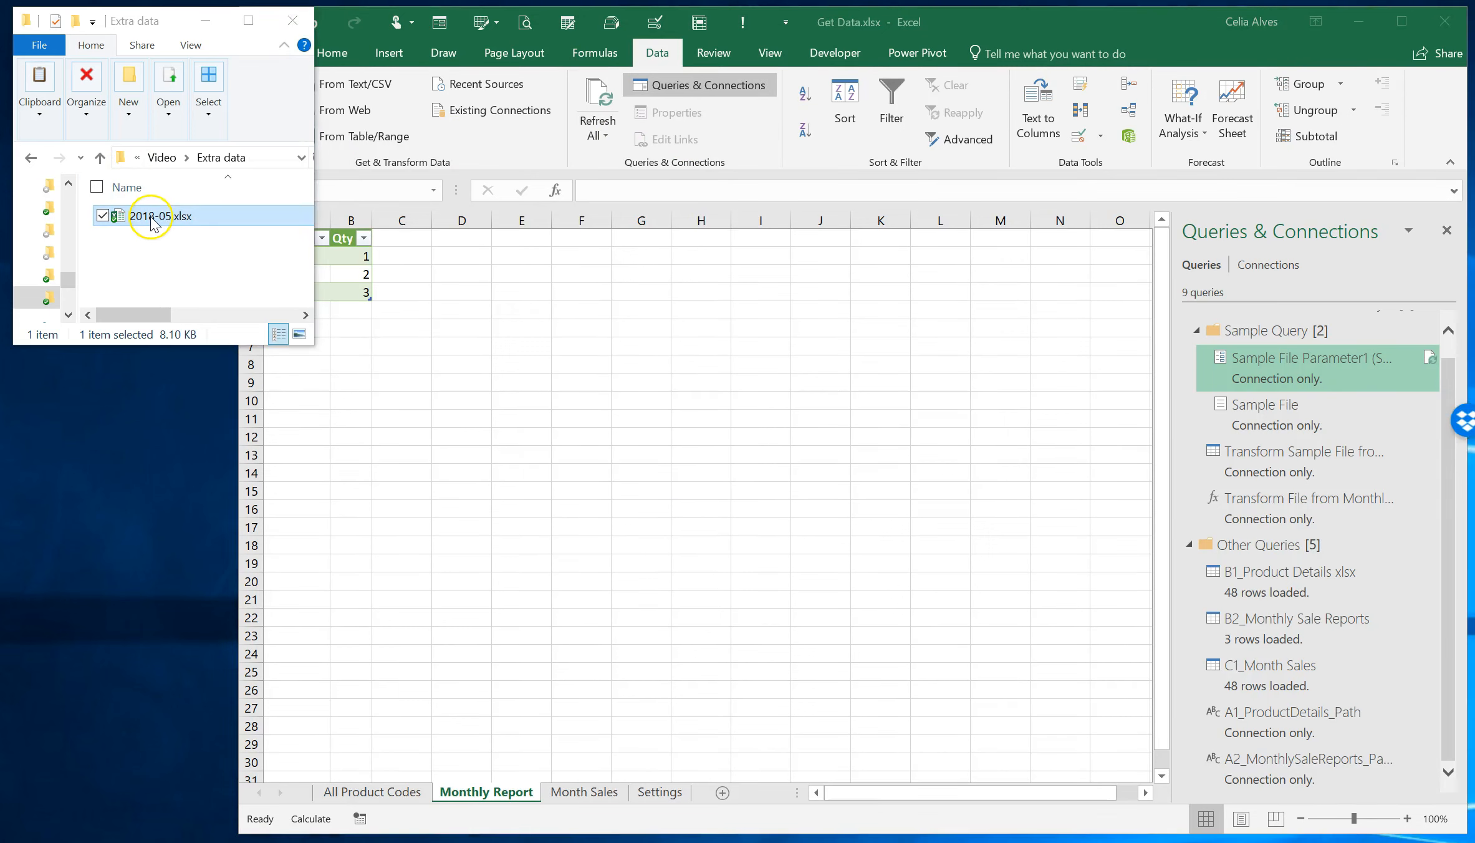
pyautogui.click(161, 159)
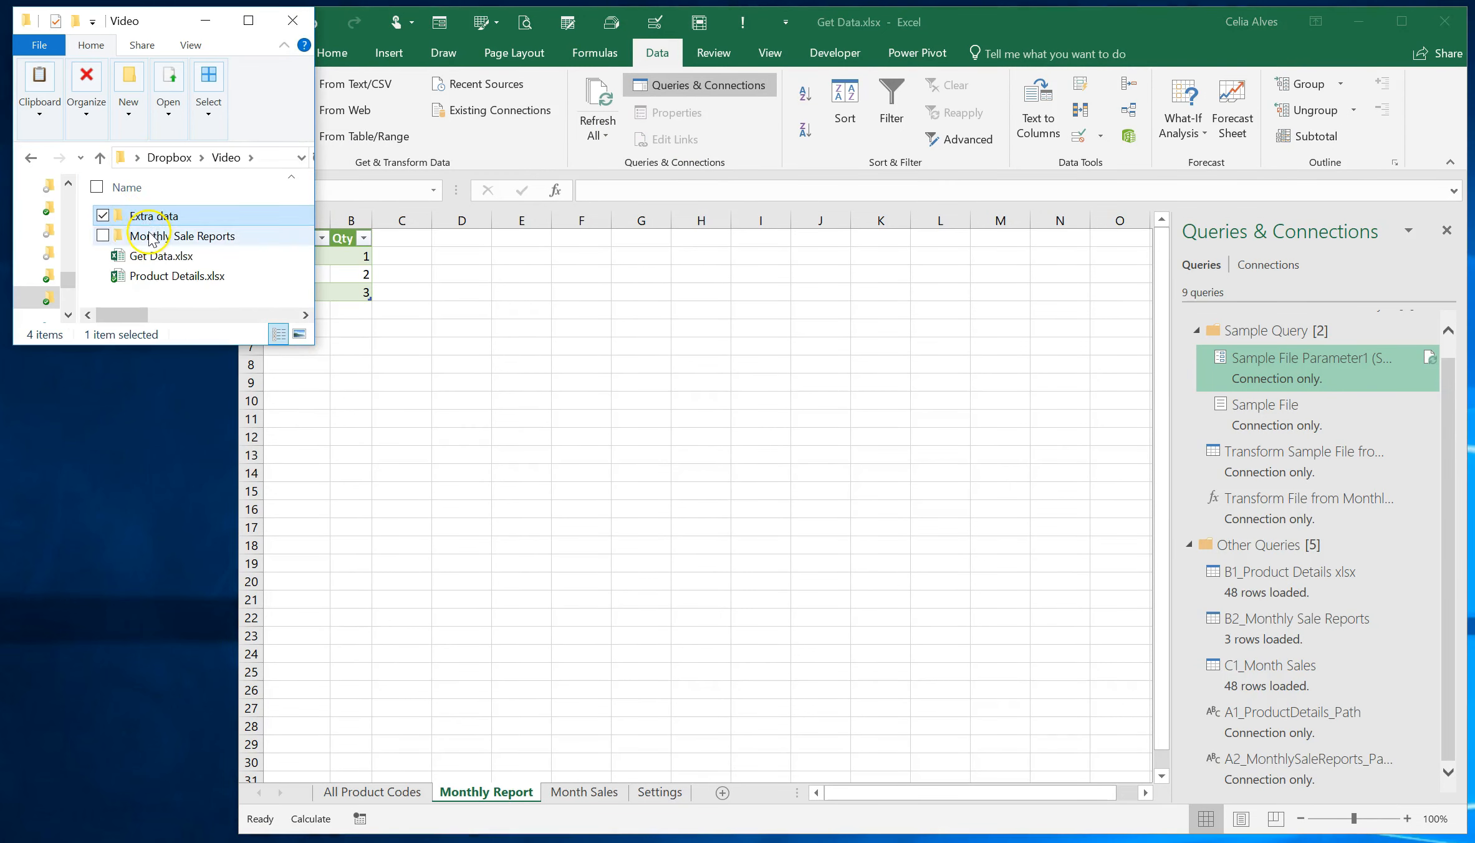
pyautogui.click(150, 237)
pyautogui.doubleClick(149, 237)
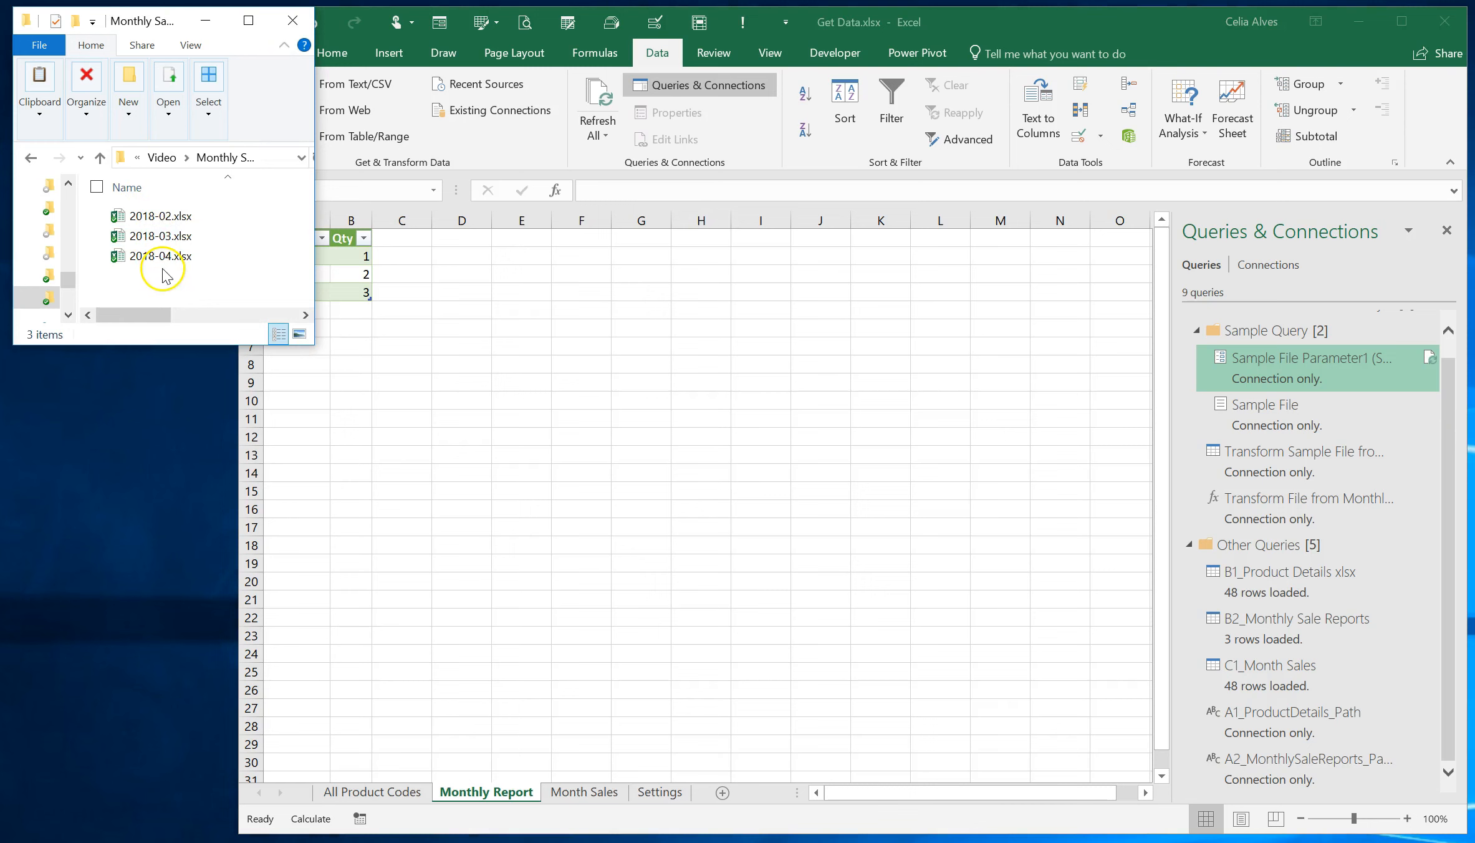
pyautogui.hotkey('ctrl', 'v')
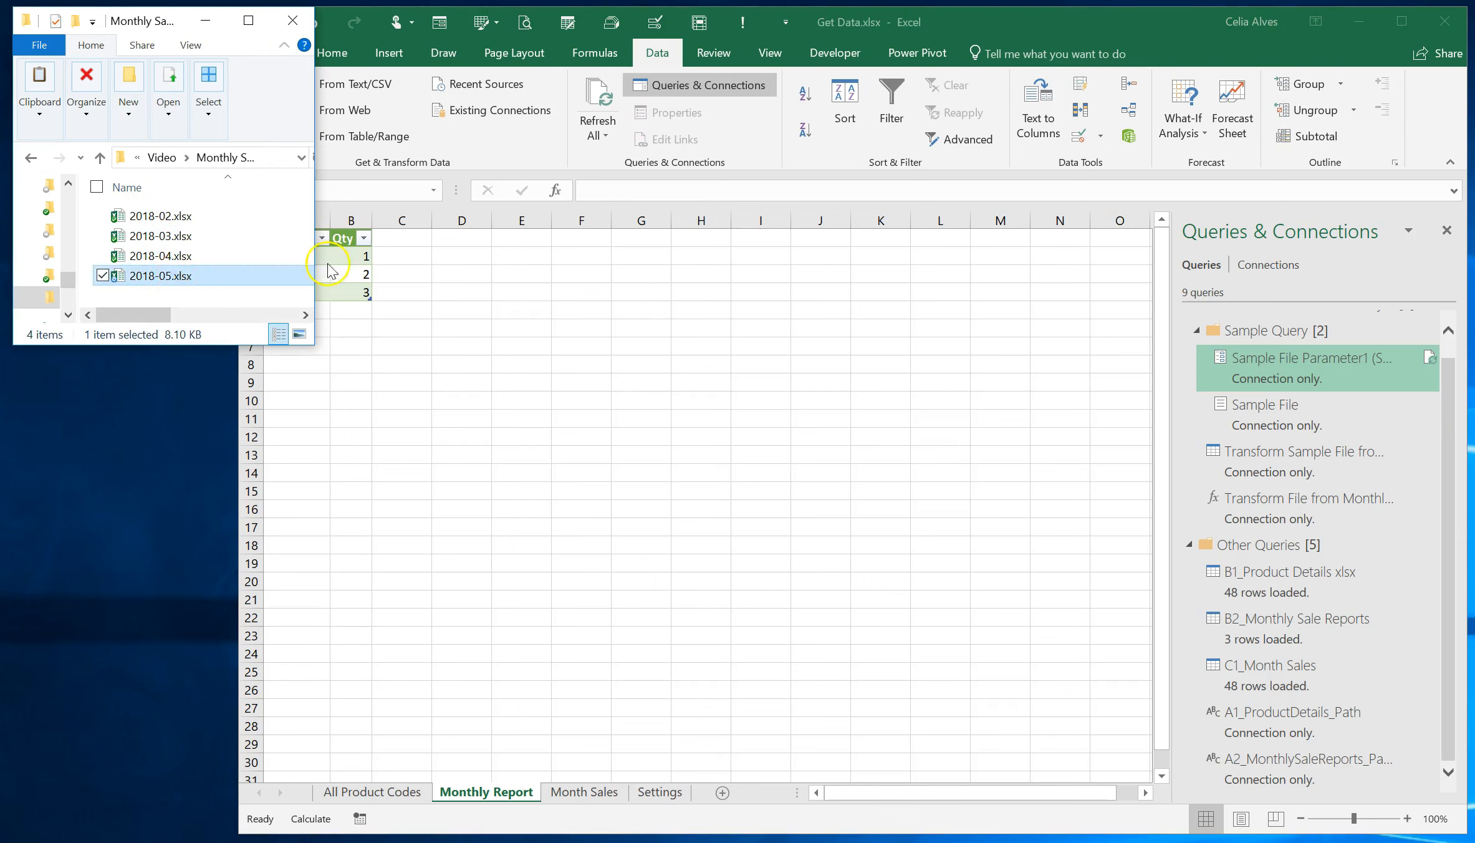
pyautogui.click(32, 161)
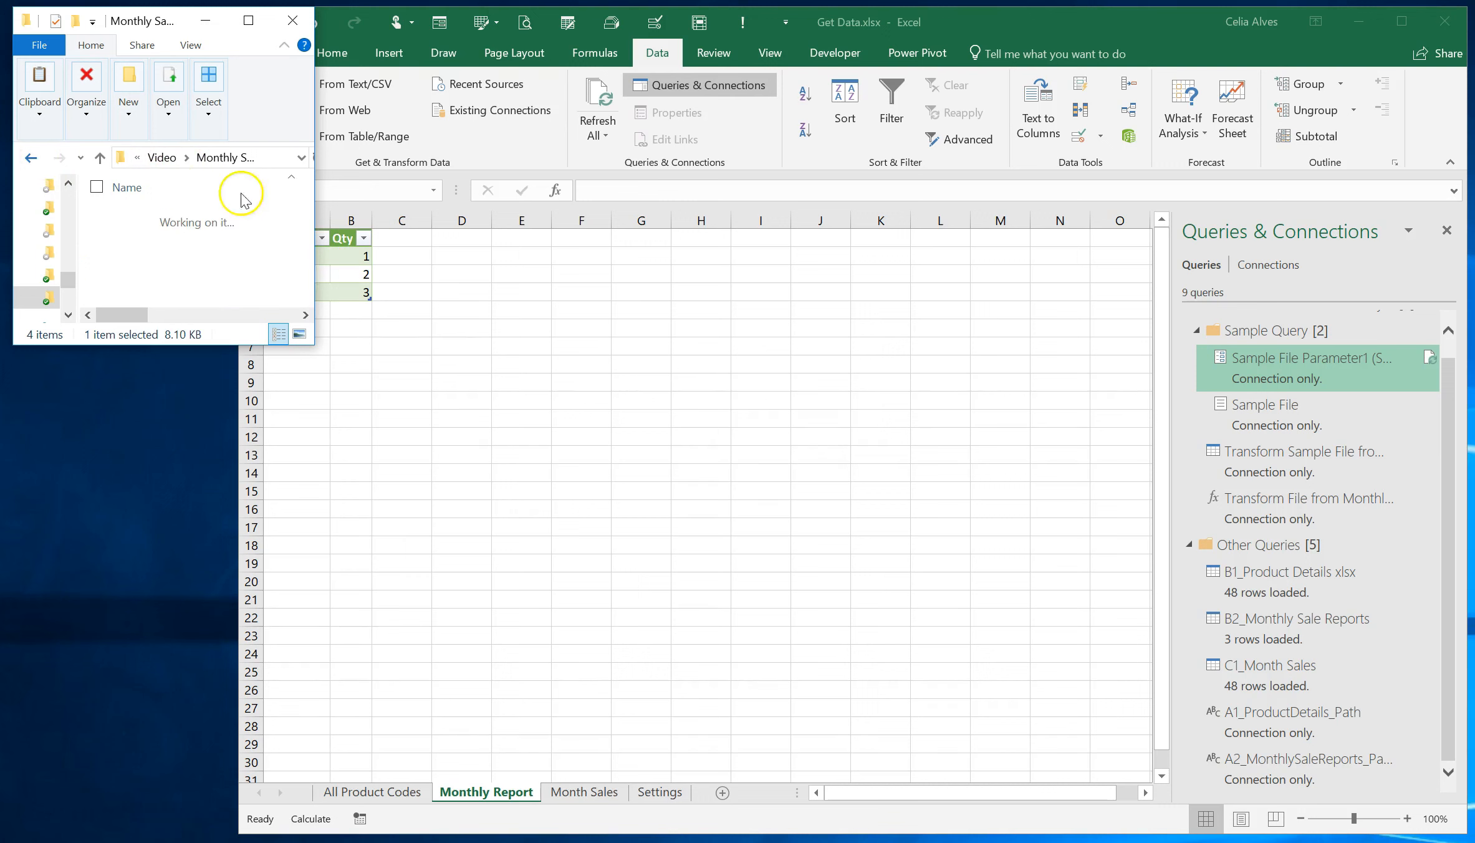
# Refresh all queries in Get Data.xlsx and check the quantities in the Month Sales sheet's table.
pyautogui.click(481, 319)
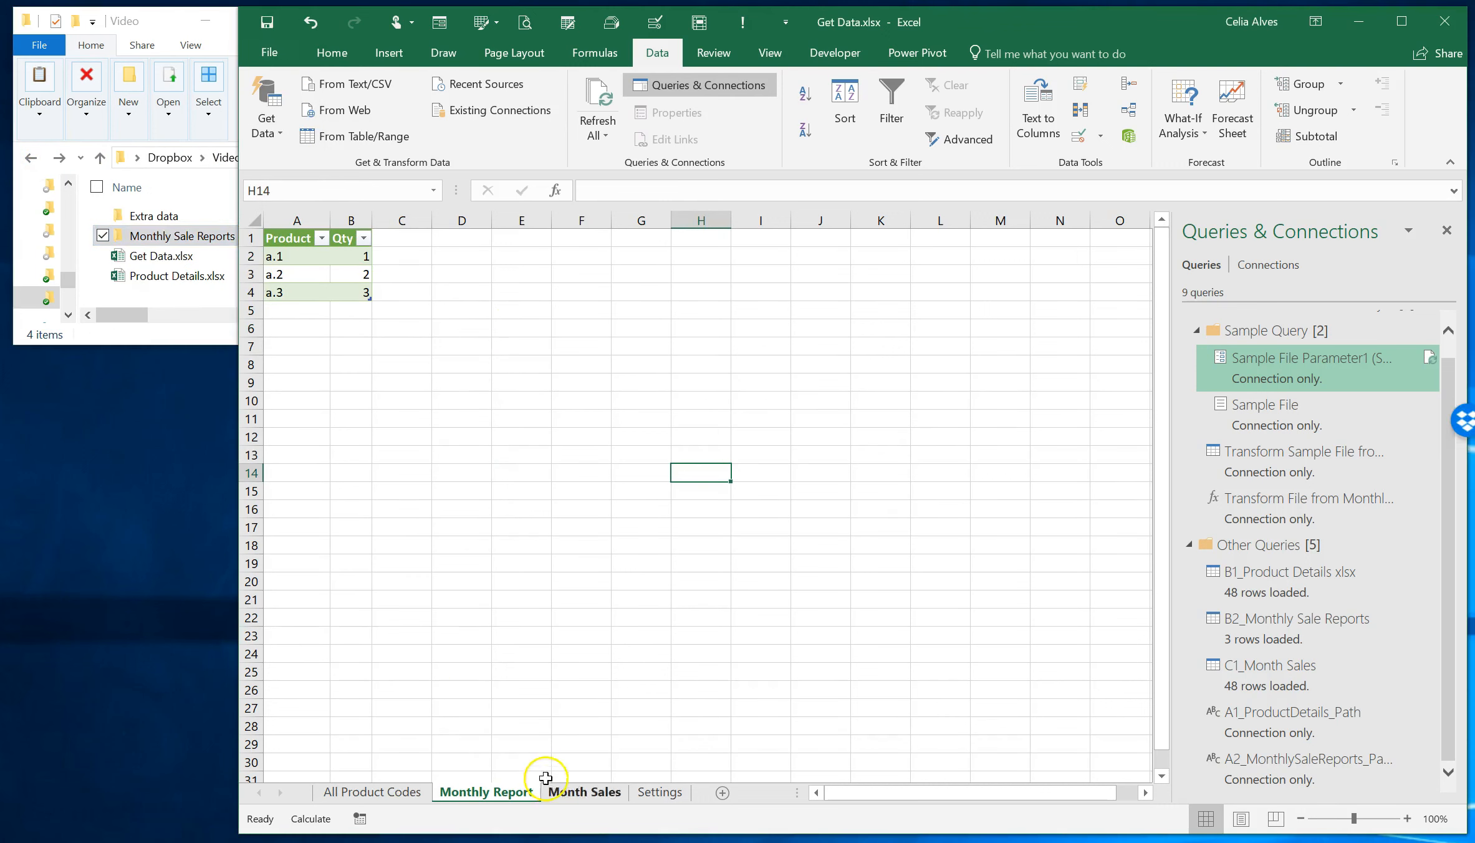
pyautogui.click(604, 793)
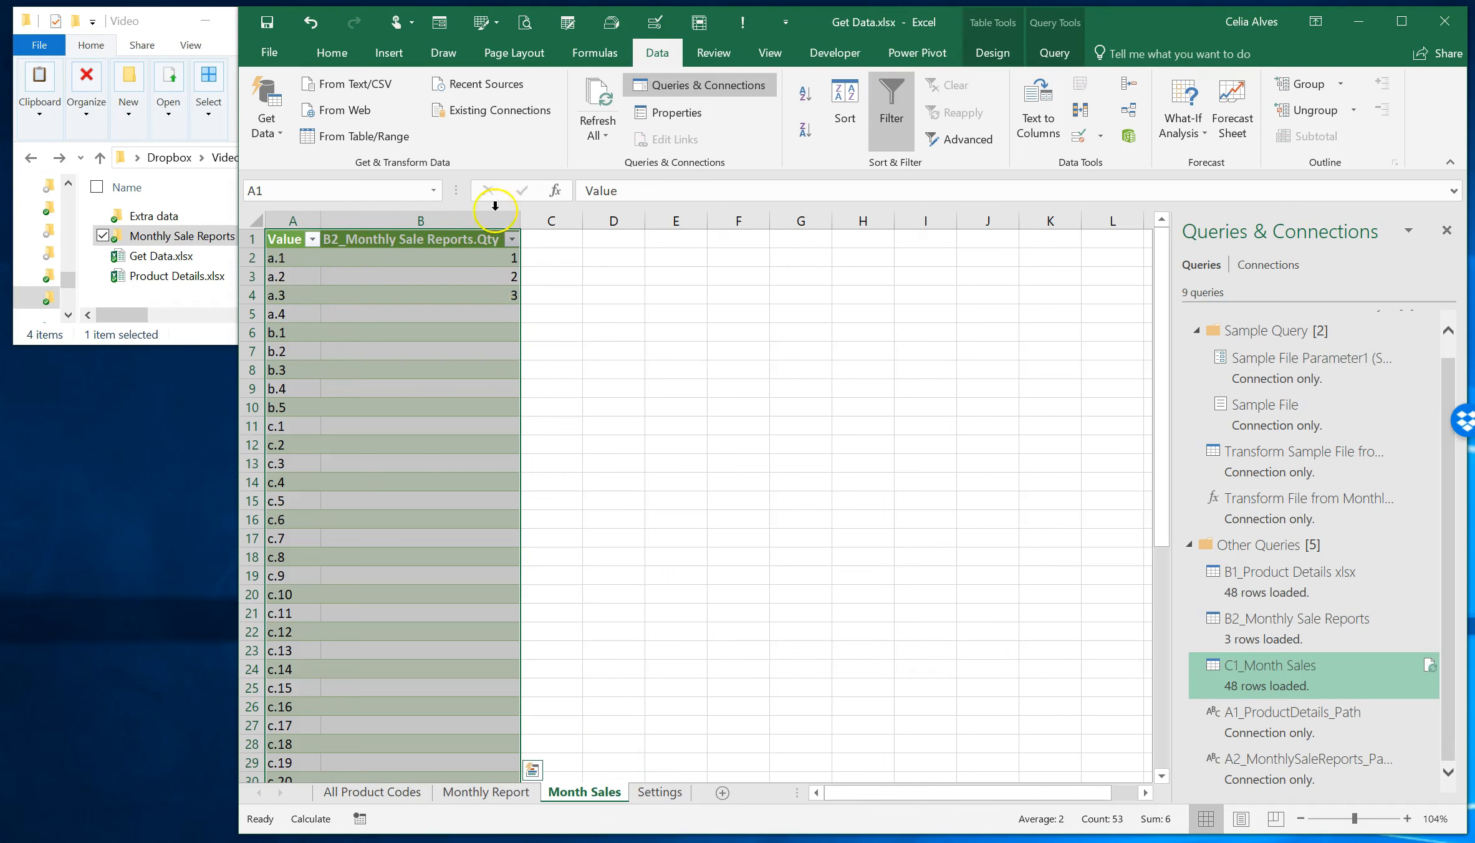
pyautogui.hotkey('ctrl', 'alt', 'F5')
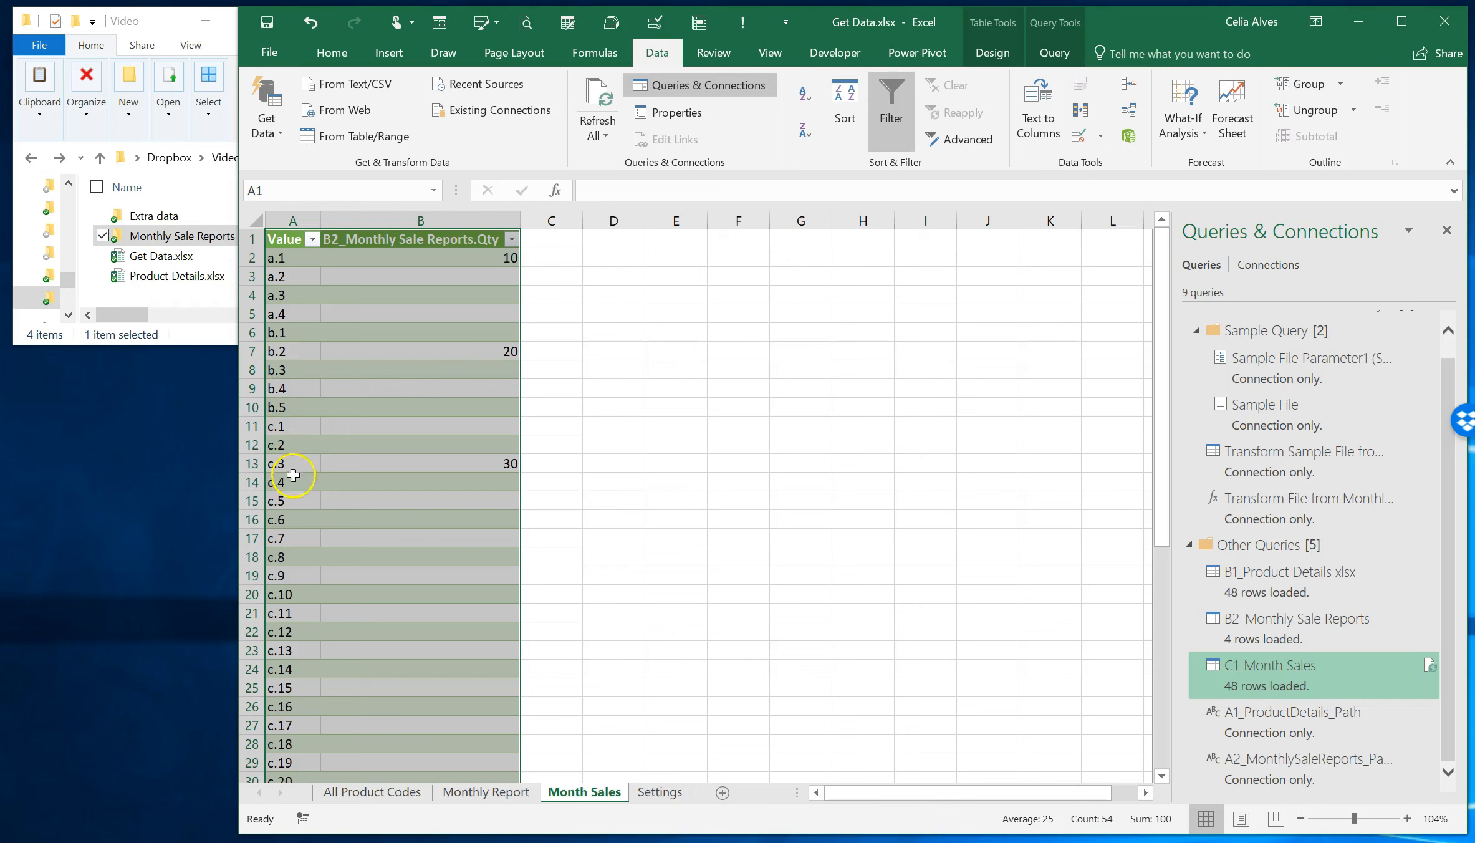
pyautogui.scroll(-7, 494, 491)
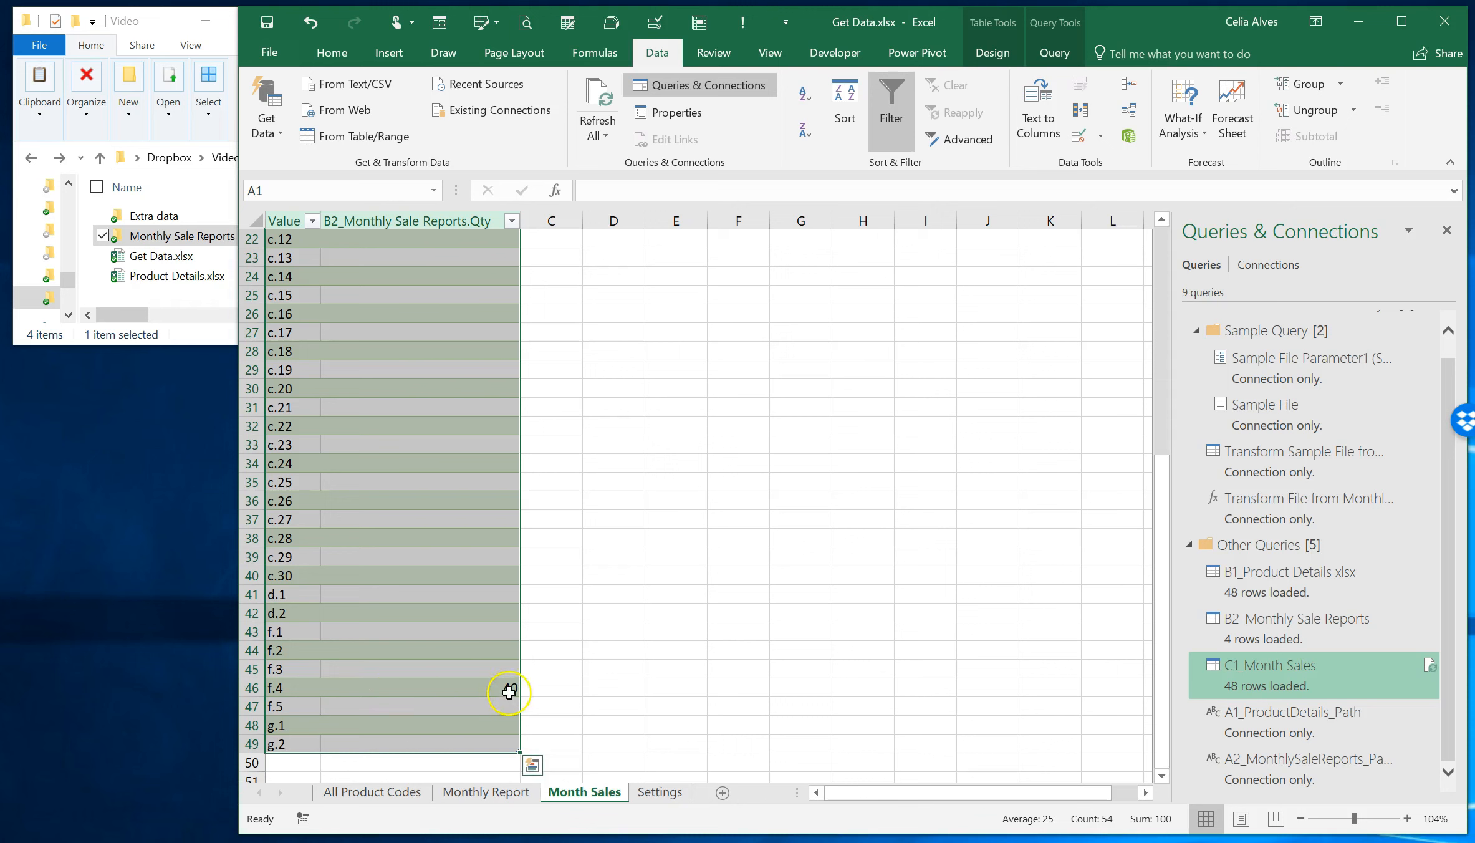
pyautogui.scroll(7, 530, 675)
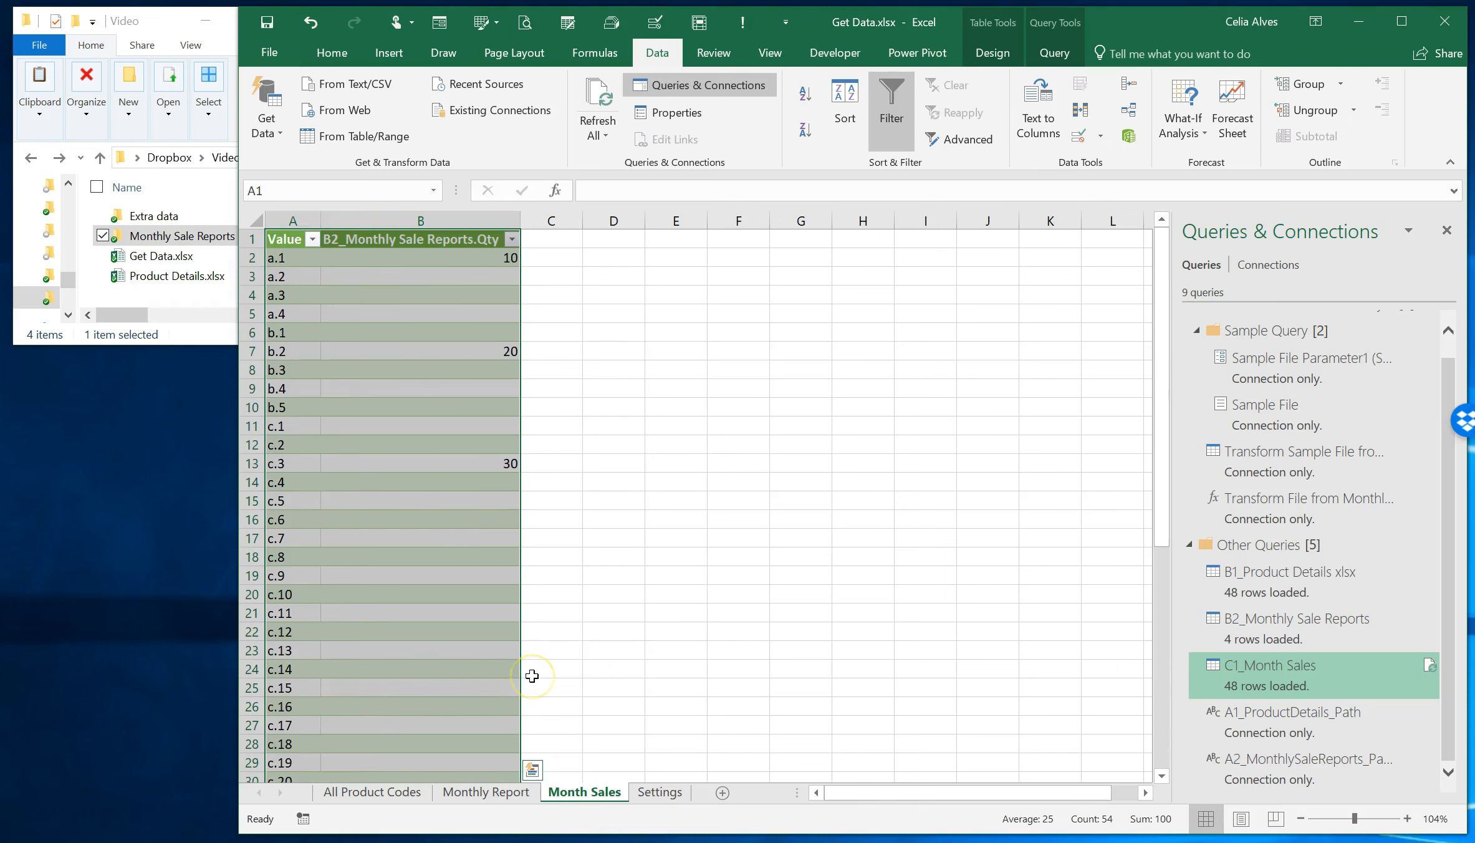
# Save the Get Data.xlsx workbook and close it.
pyautogui.click(639, 347)
pyautogui.click(267, 22)
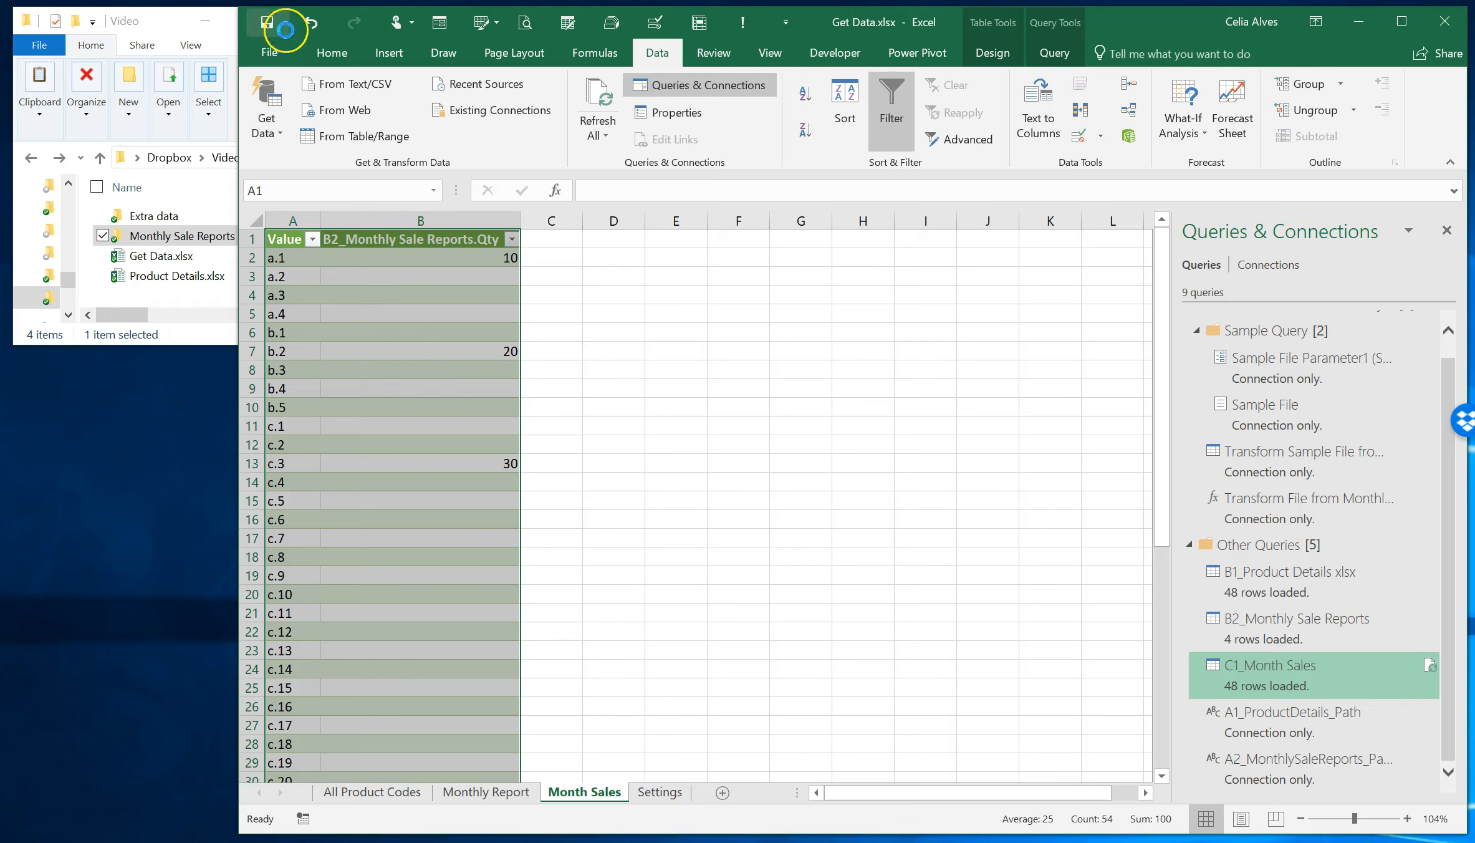
pyautogui.click(1436, 25)
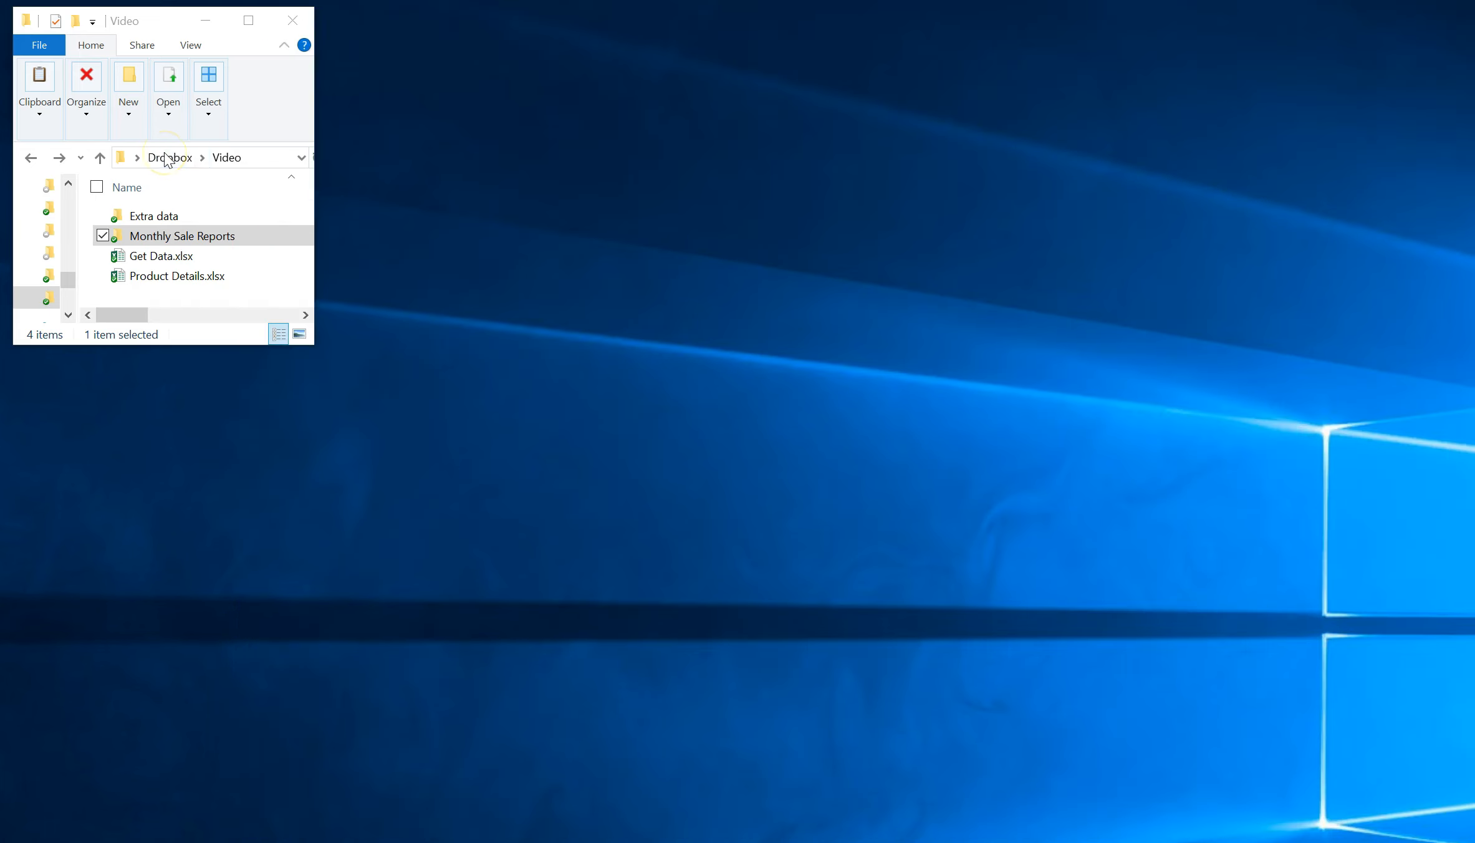
# Share the Video folder through Dropbox with Can edit permission, choosing the suggested contact's e-mail as the recipient.
pyautogui.click(166, 154)
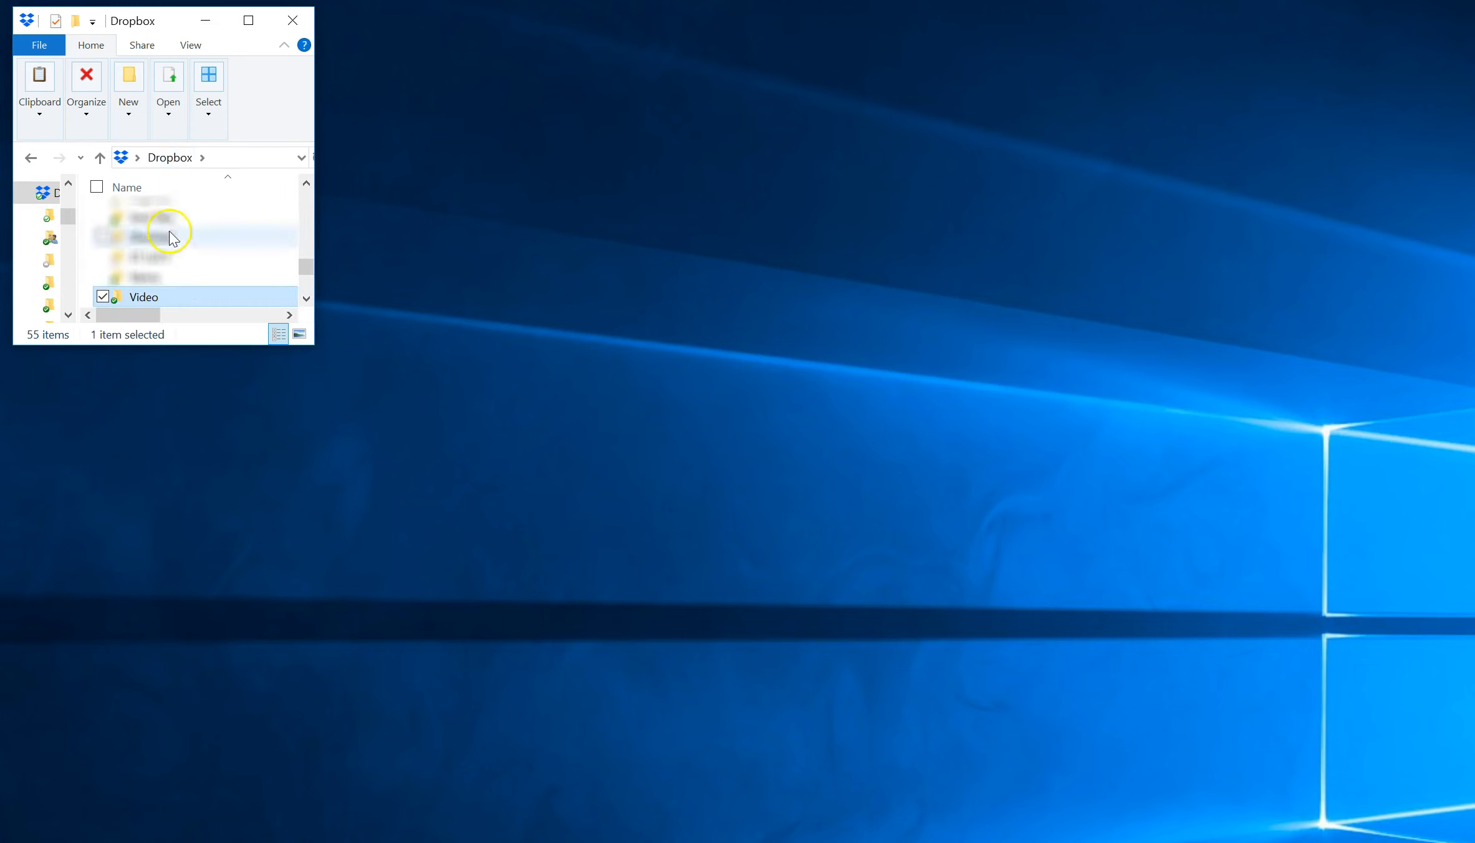
pyautogui.rightClick(169, 298)
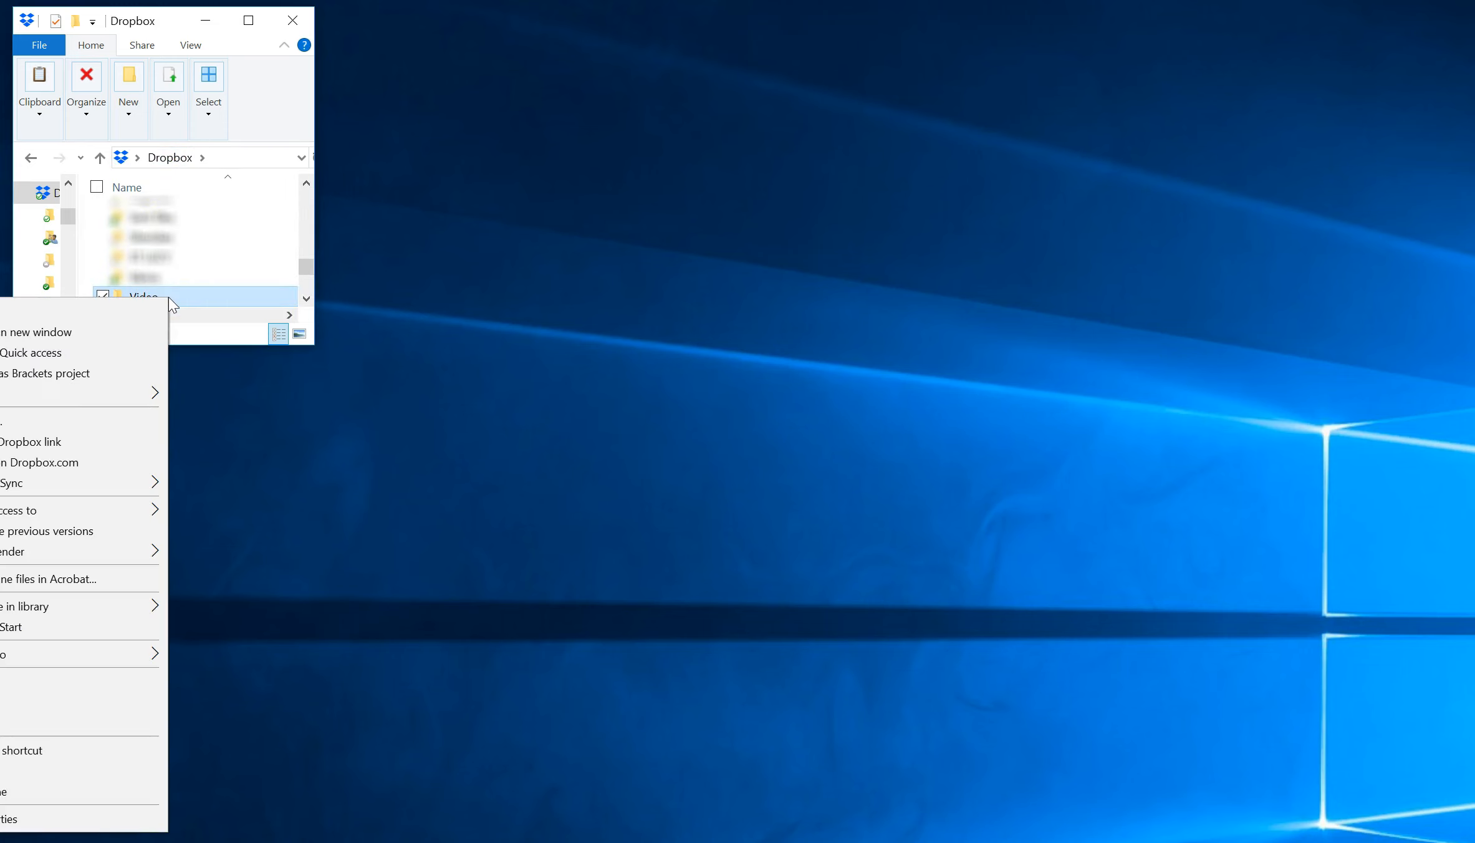
pyautogui.click(98, 425)
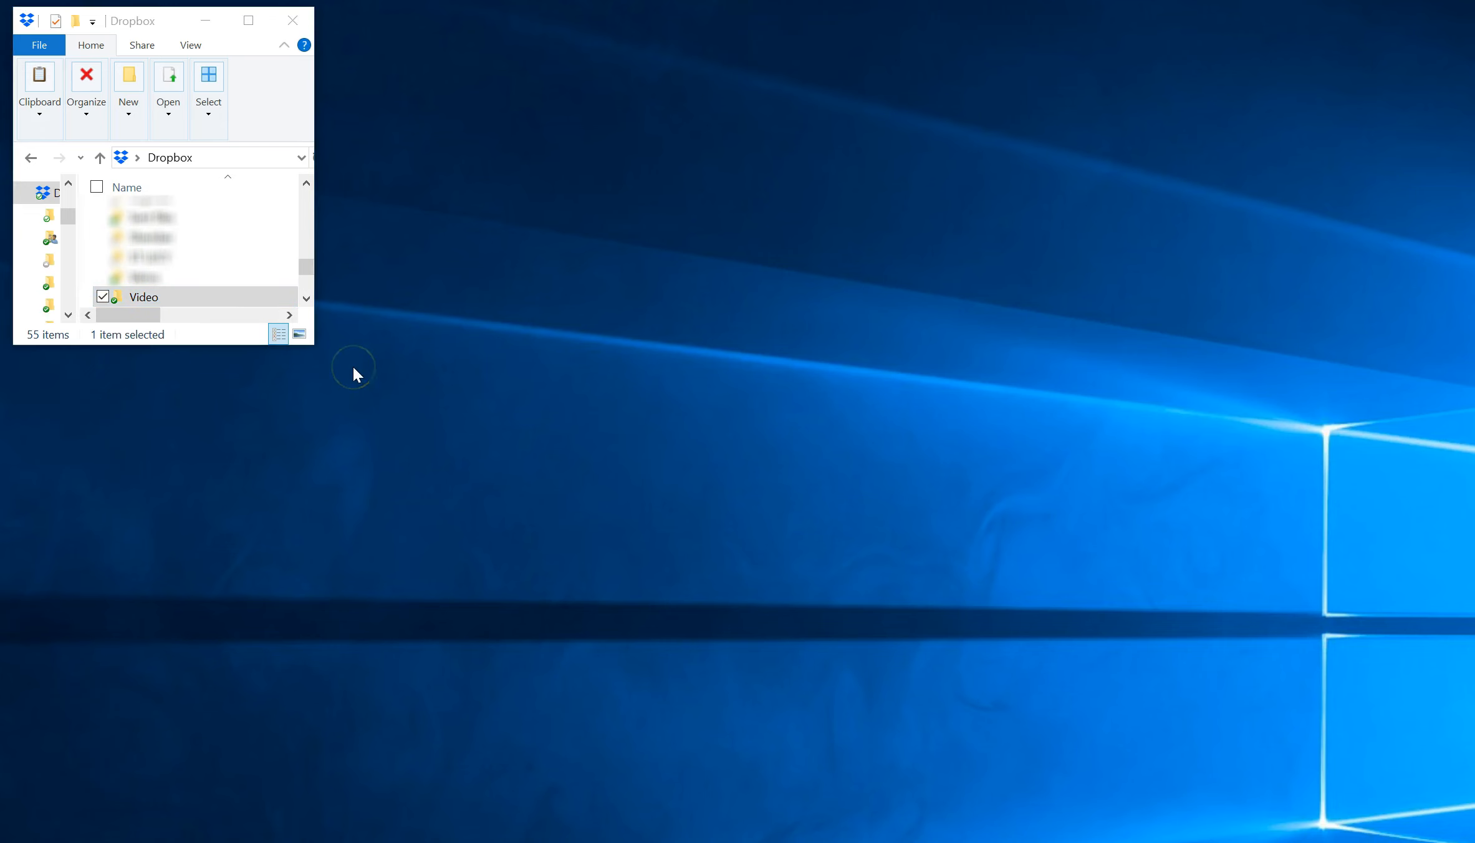
pyautogui.click(802, 445)
pyautogui.write('celia')
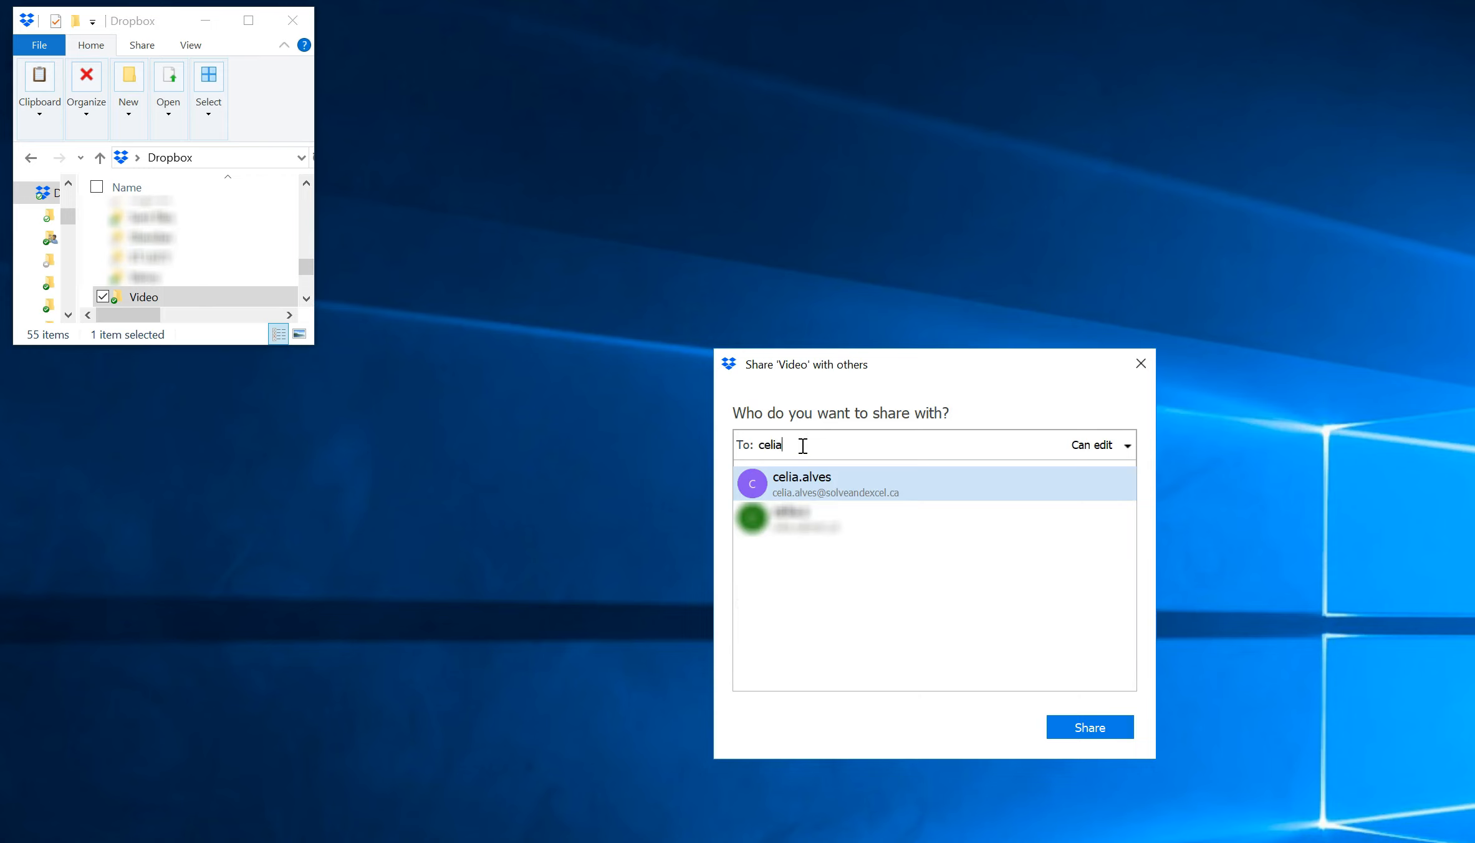
pyautogui.click(802, 483)
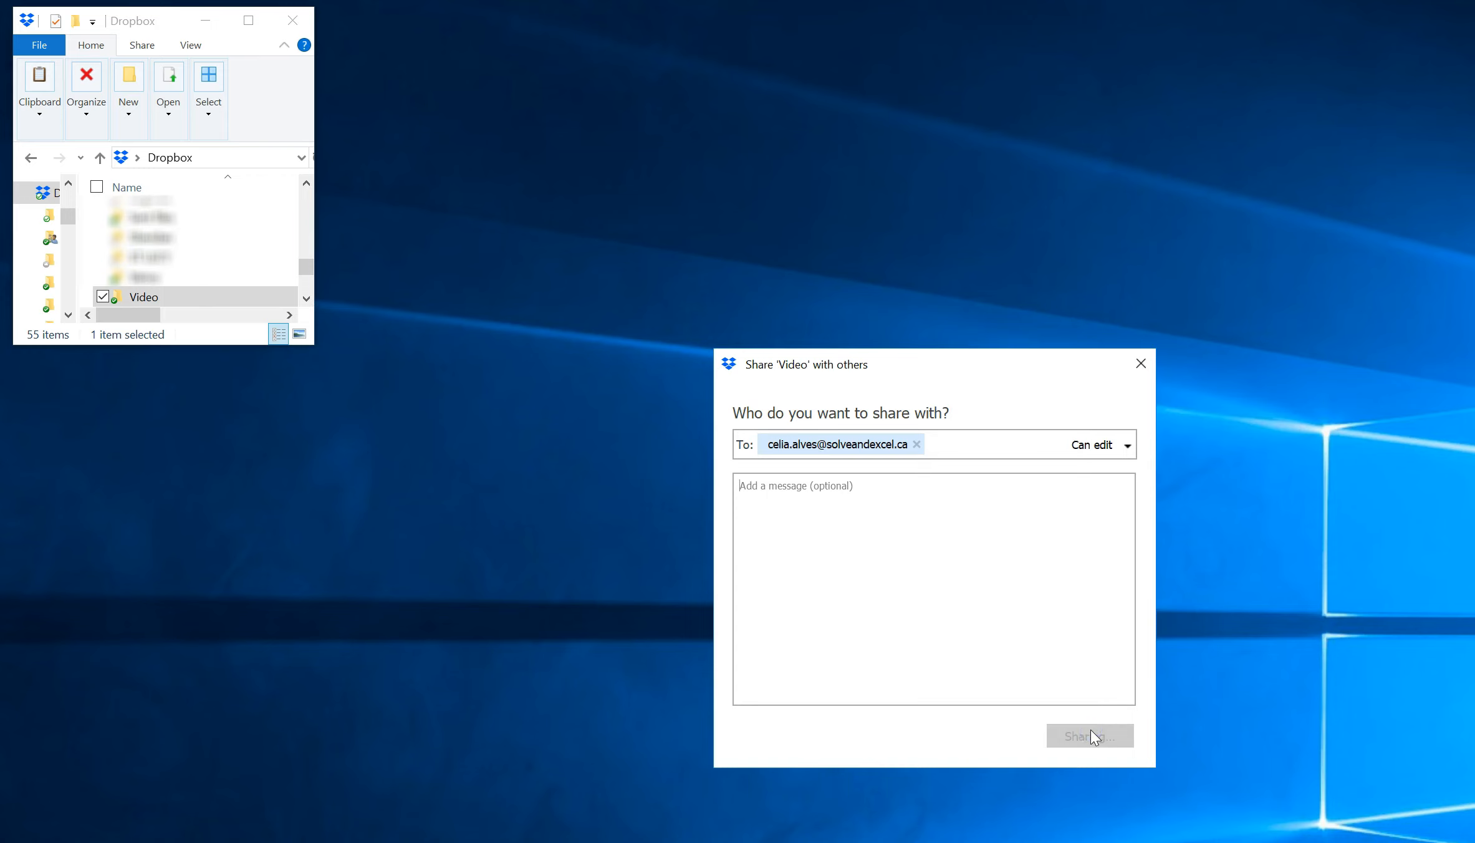
pyautogui.click(1050, 553)
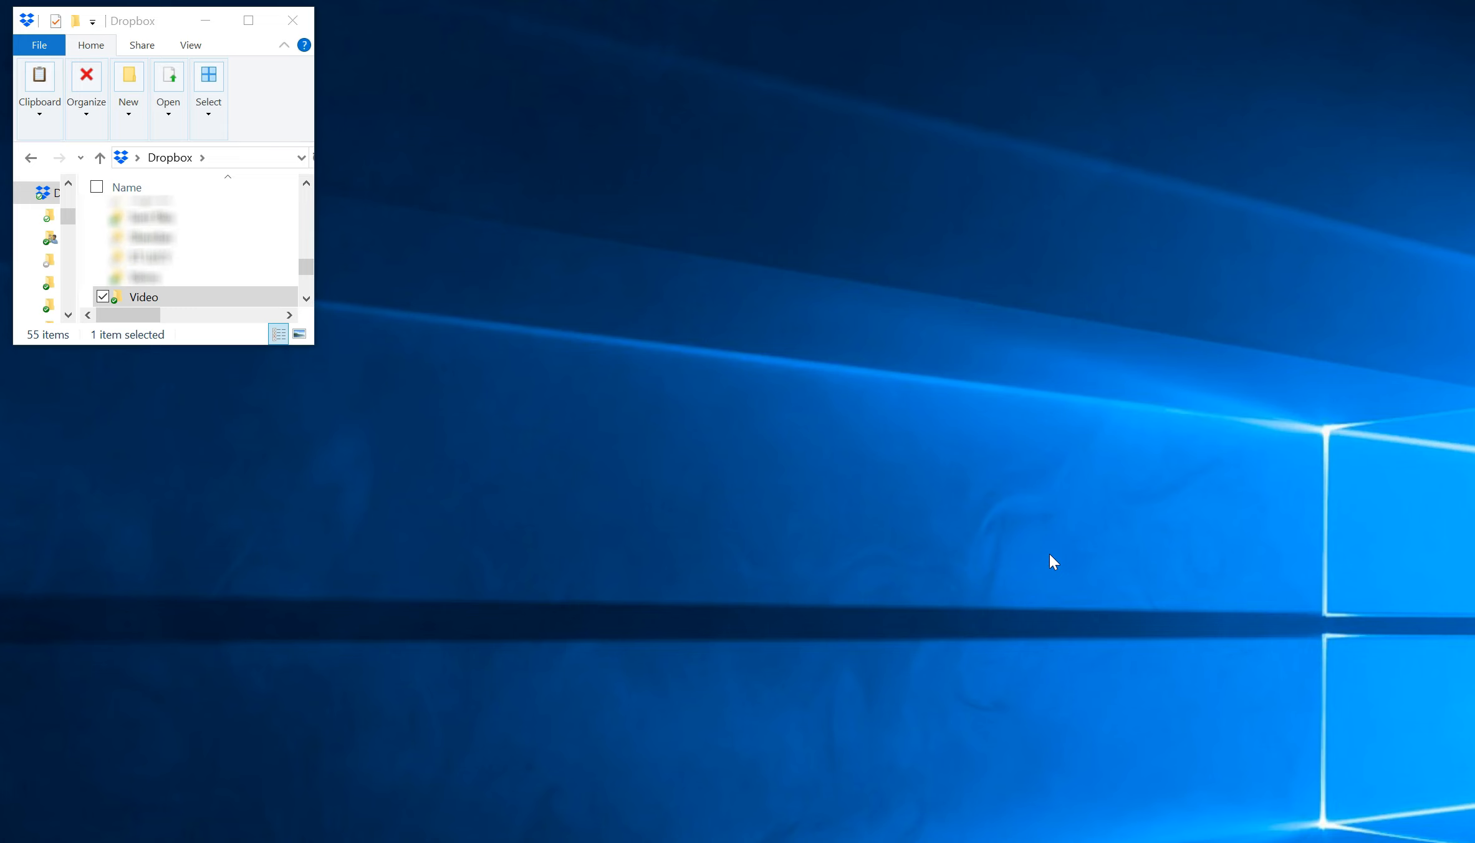
# Check the full path of the shared Video folder in Dropbox and close the folder window.
pyautogui.click(124, 158)
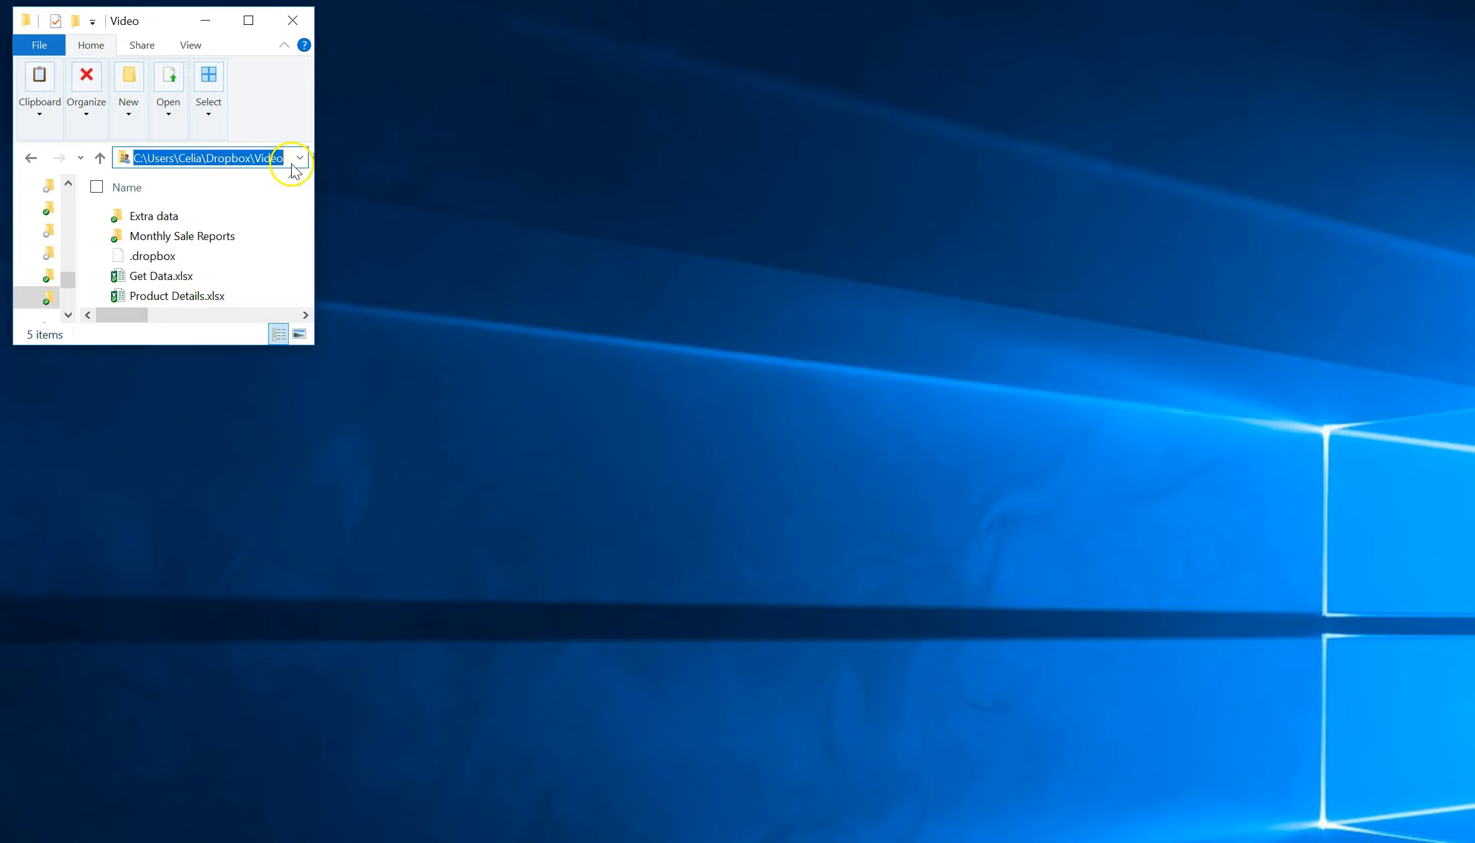
pyautogui.click(293, 26)
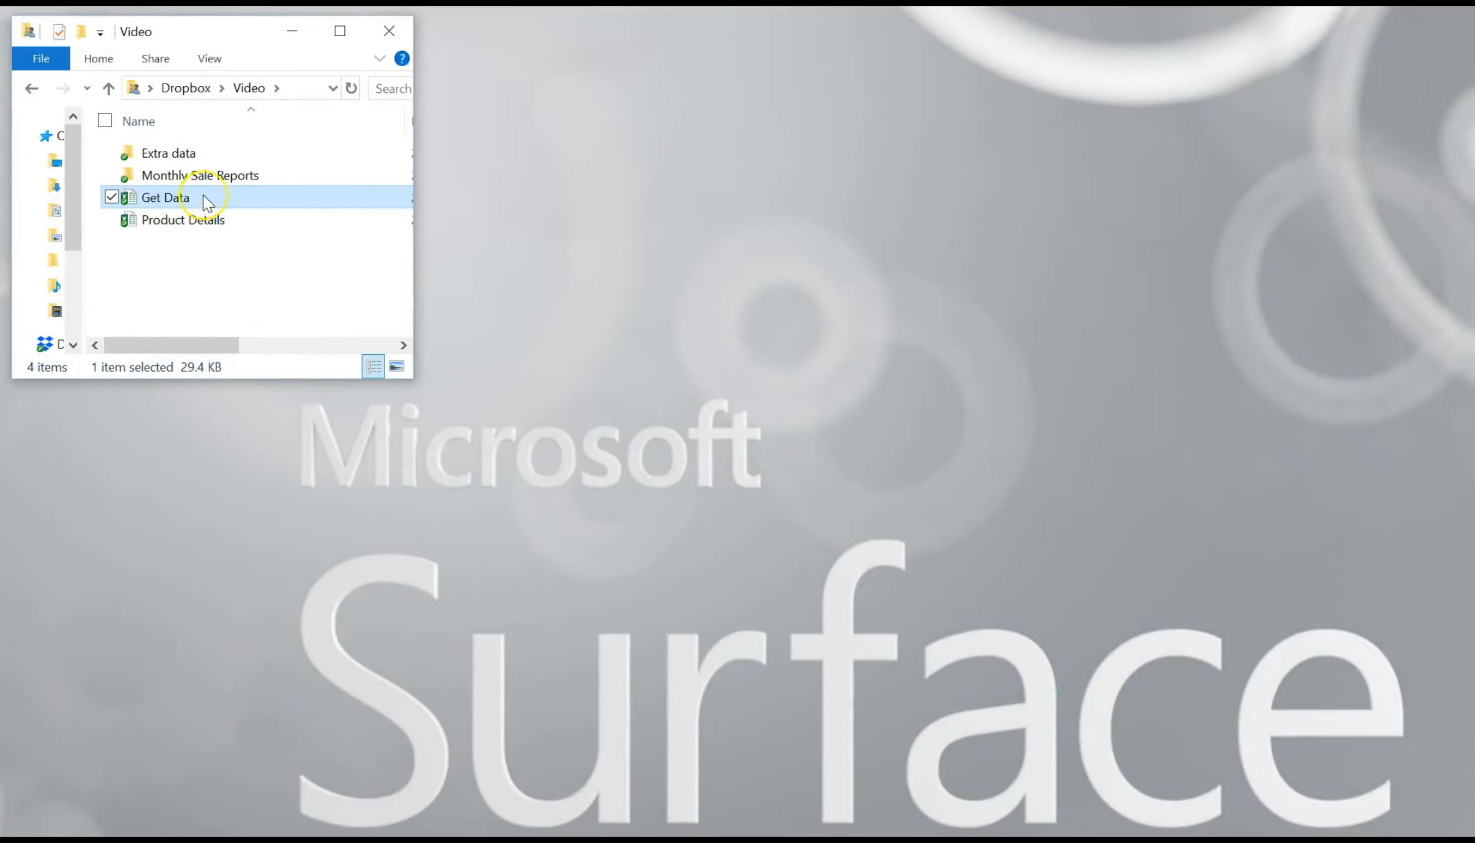
# Open the Get Data workbook from the shared Video folder on the second computer and refresh all its queries.
pyautogui.doubleClick(204, 197)
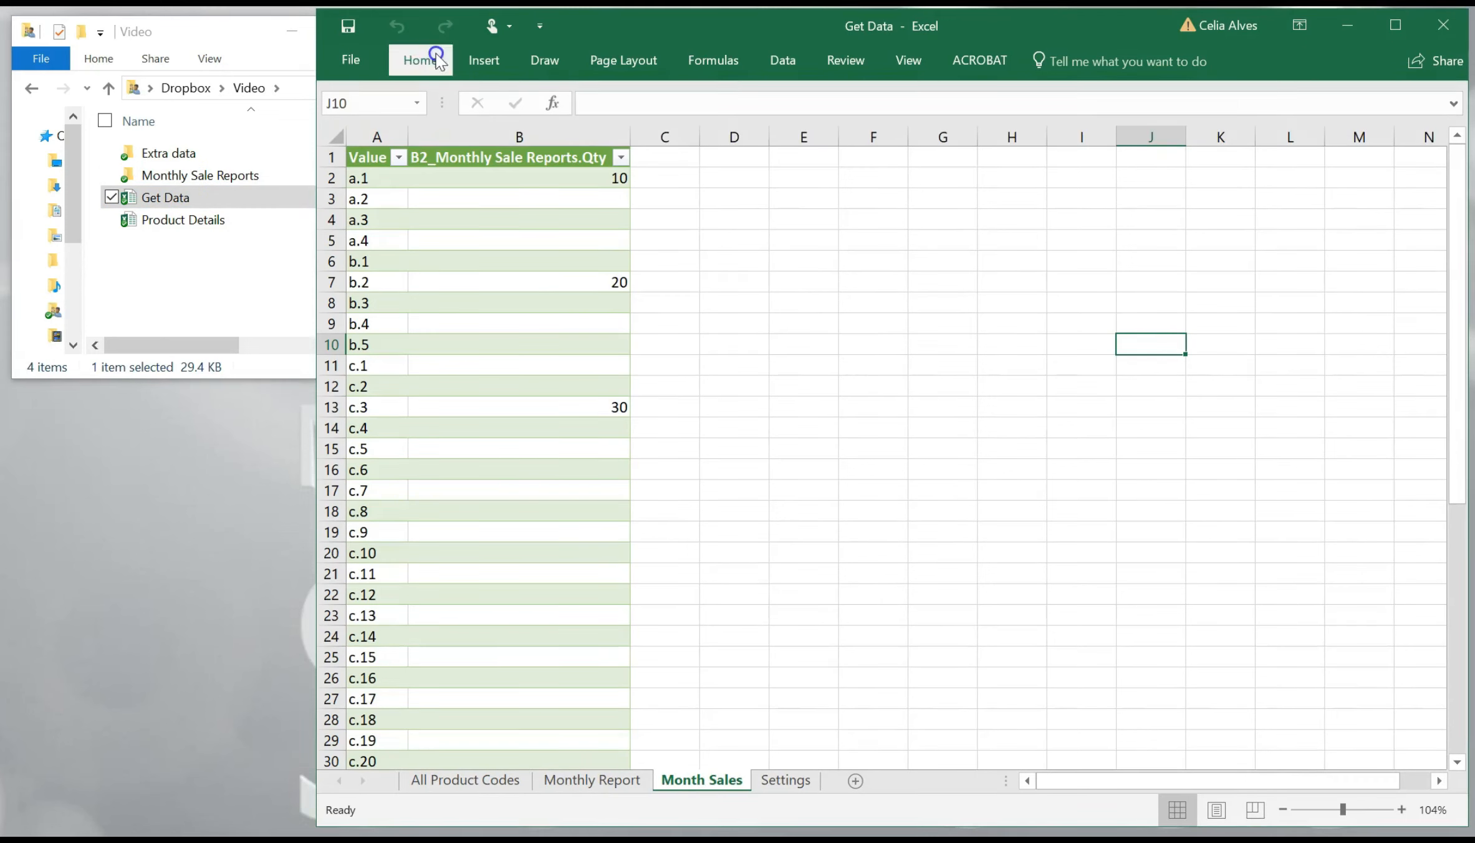
pyautogui.click(782, 56)
pyautogui.click(652, 112)
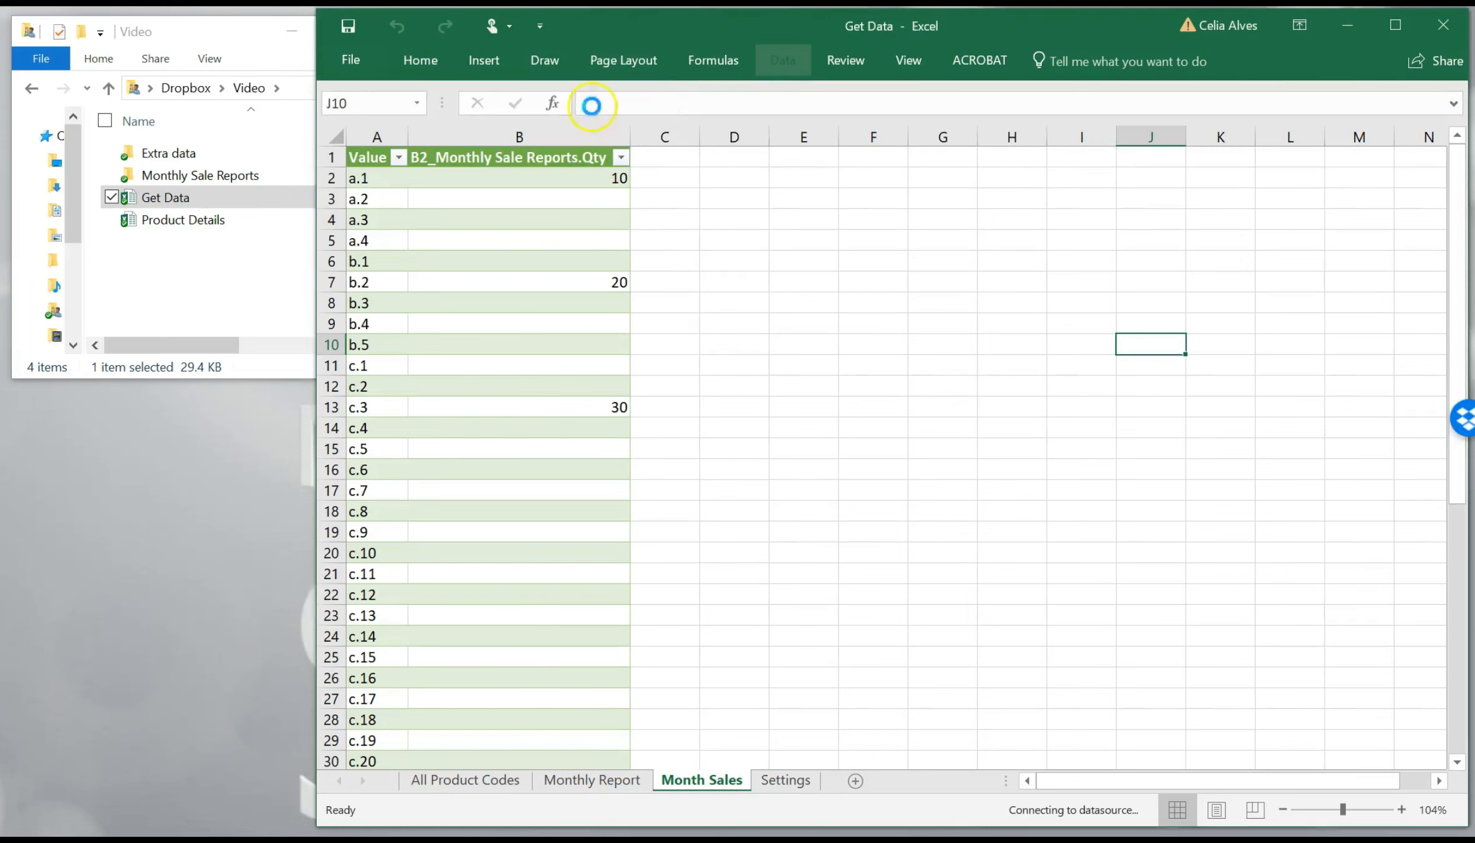
# Display the workbook's queries and connections and dismiss the refresh warnings.
pyautogui.click(783, 60)
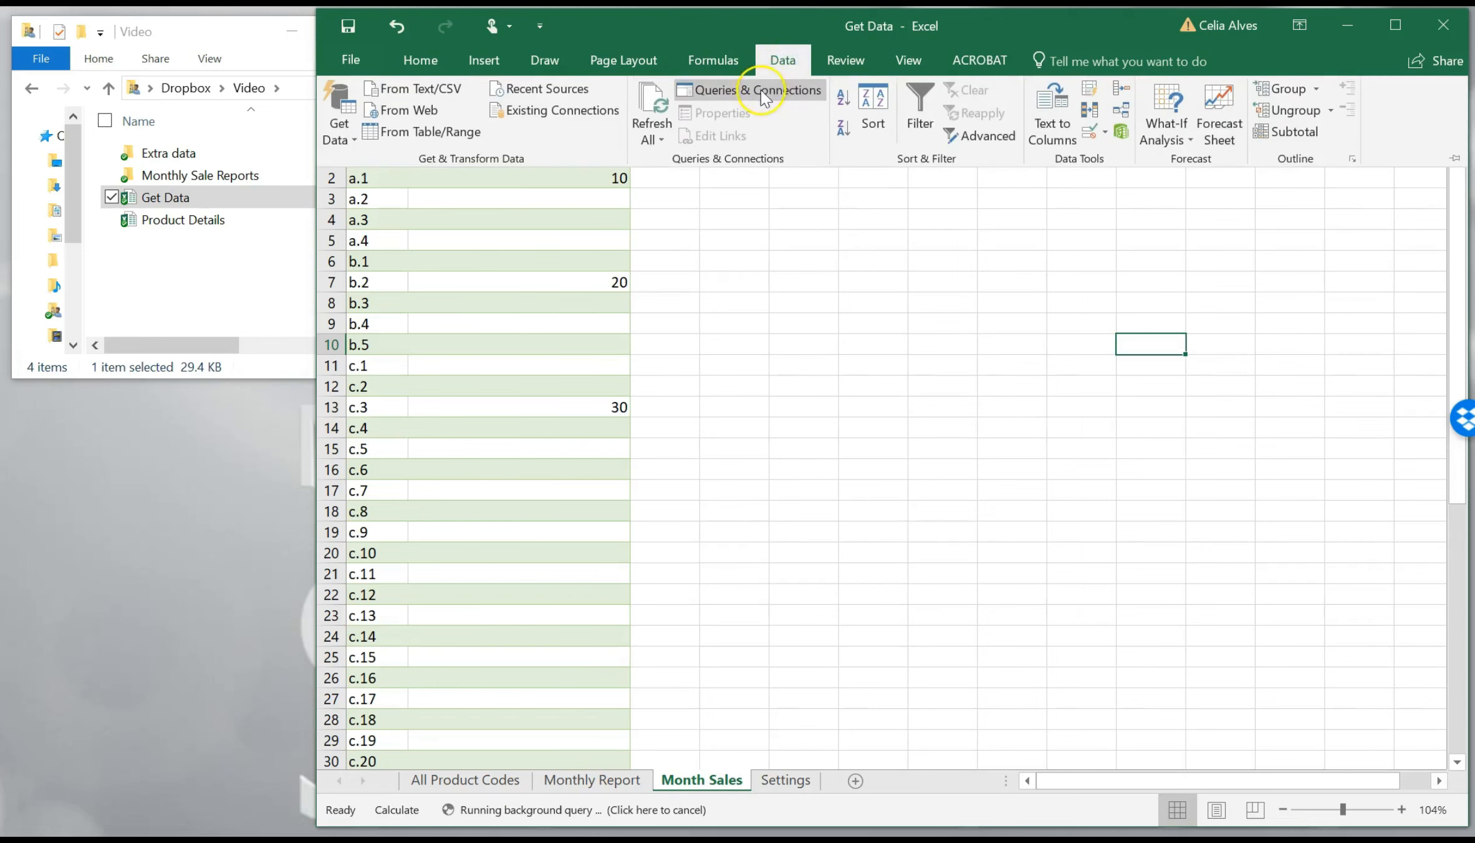
pyautogui.click(770, 90)
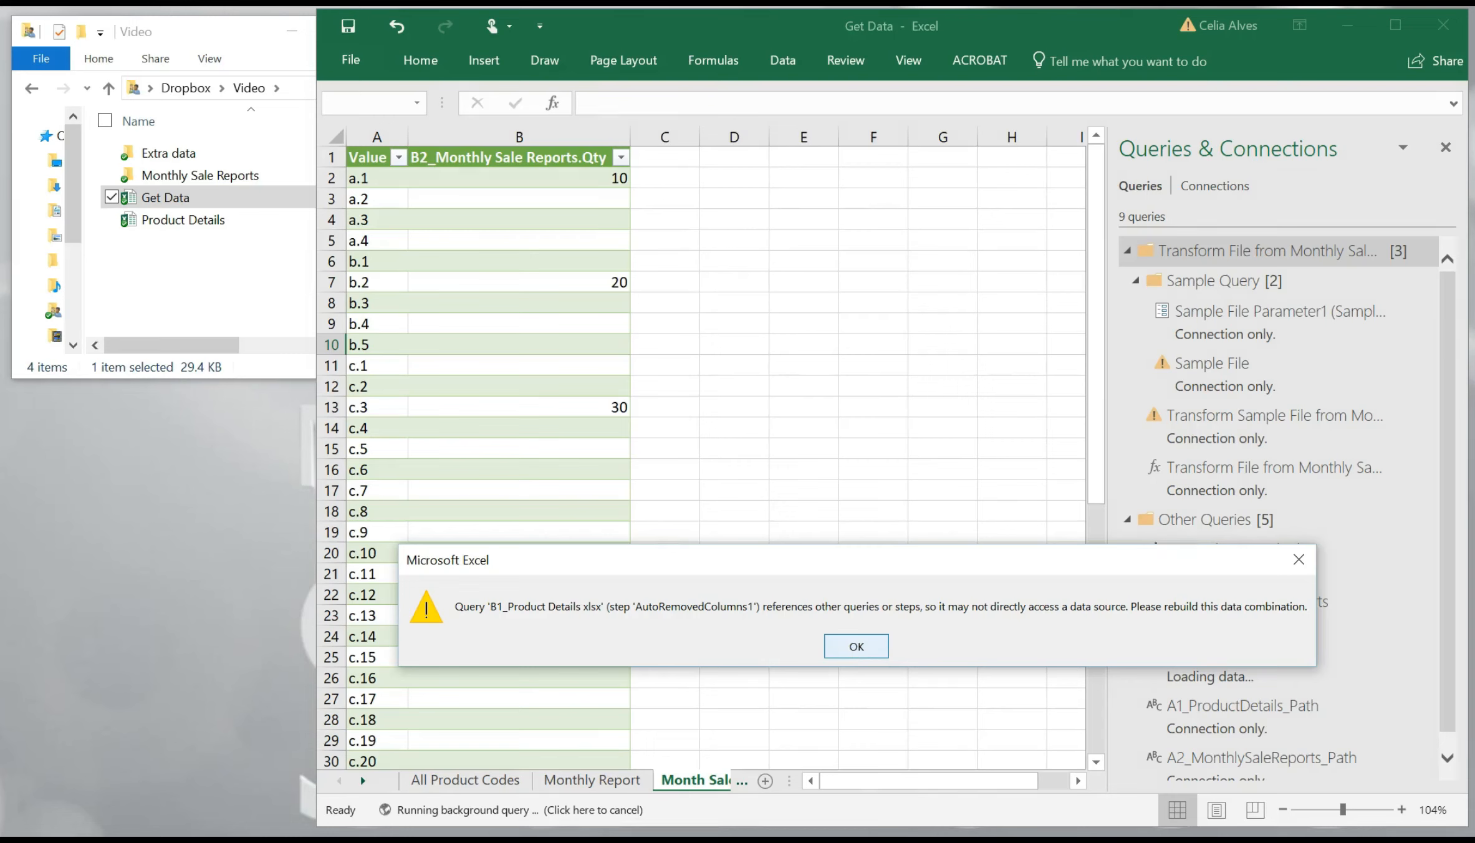
pyautogui.click(857, 646)
pyautogui.click(856, 647)
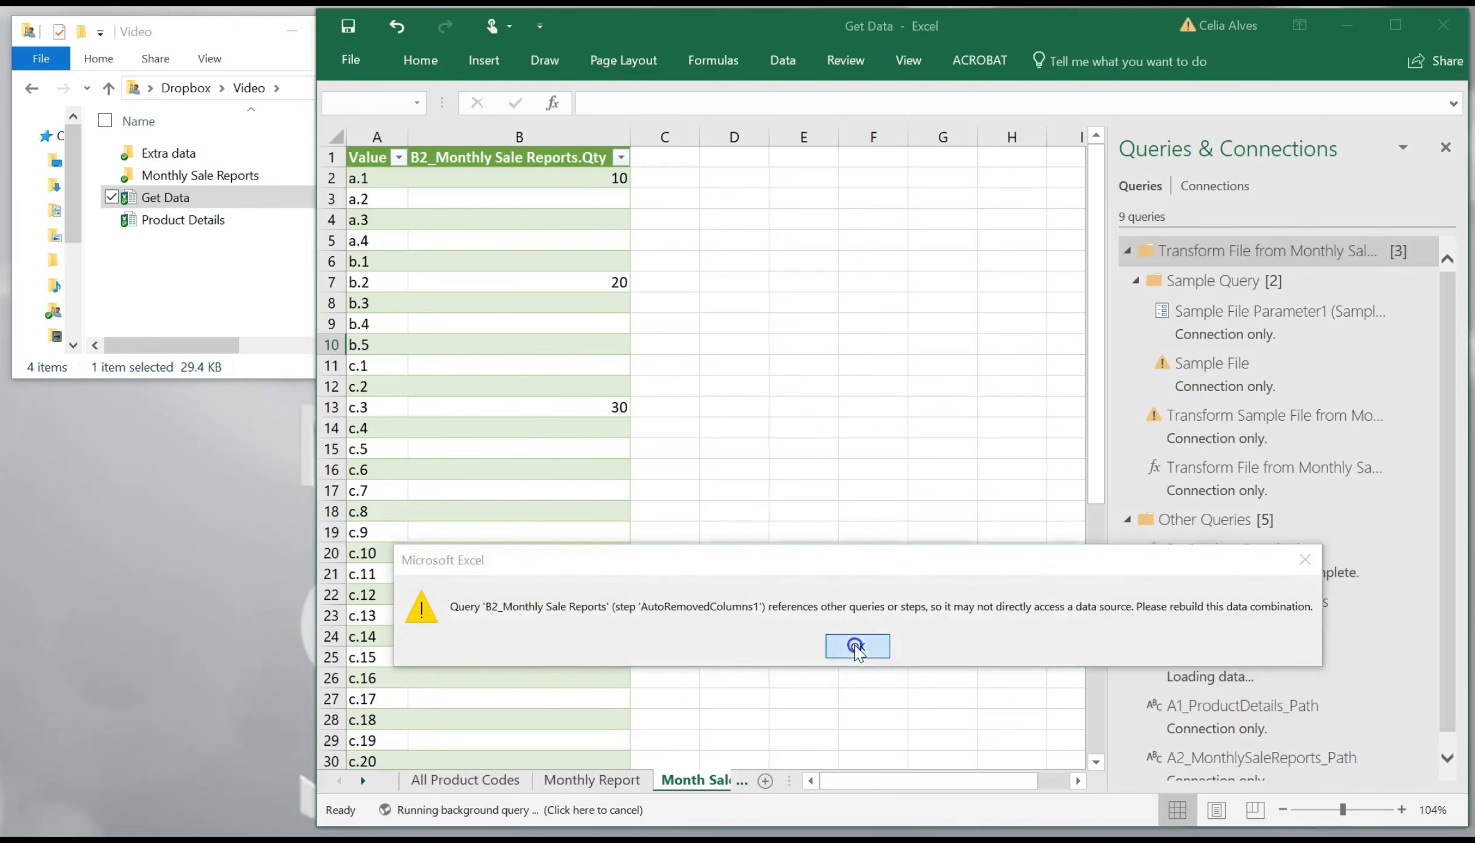
pyautogui.click(855, 646)
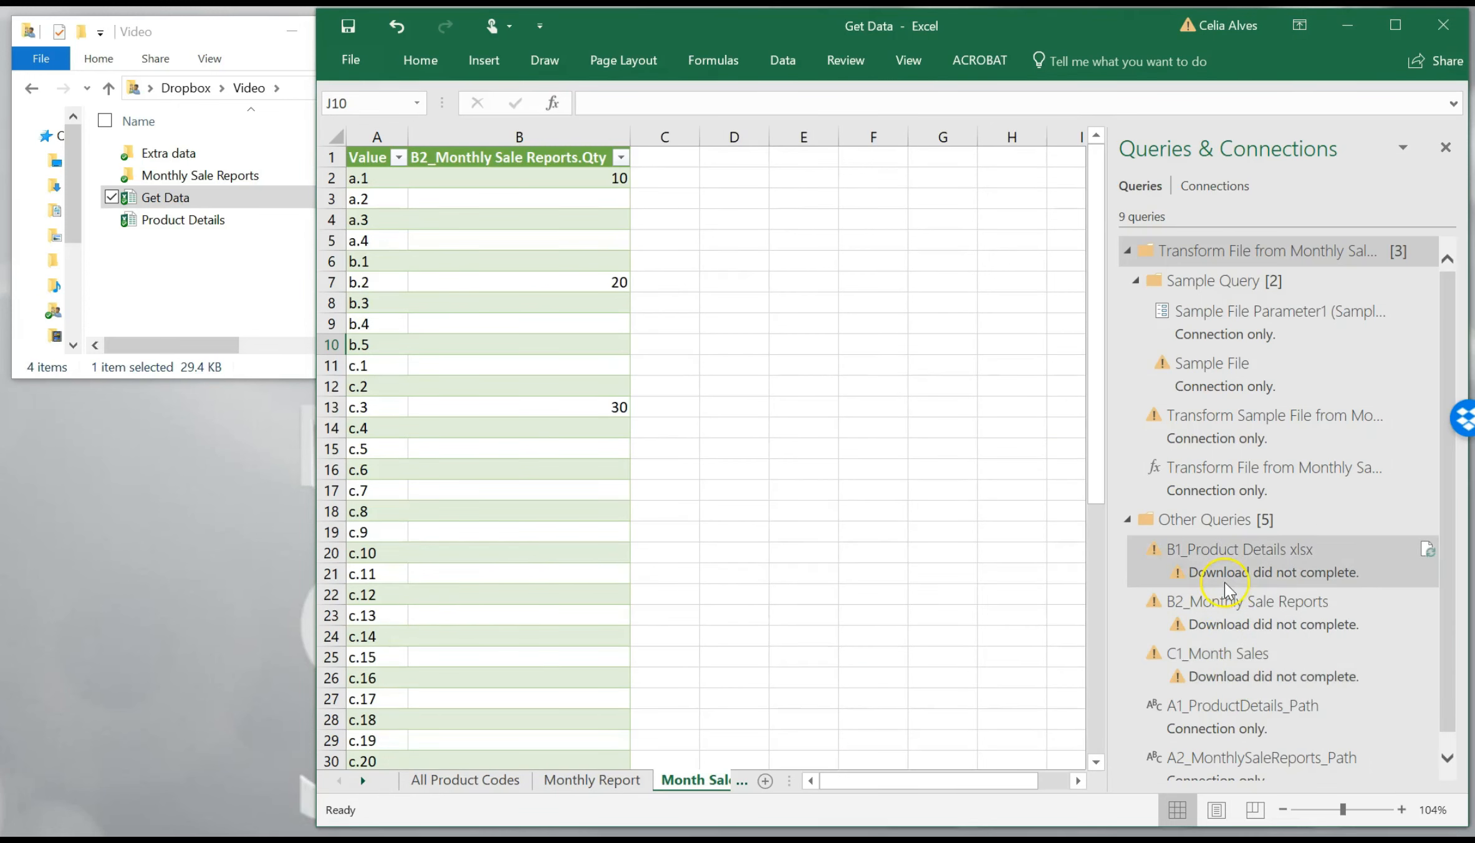
# Open the B1_Product Details xlsx query for editing in the Power Query Editor.
pyautogui.click(1225, 577)
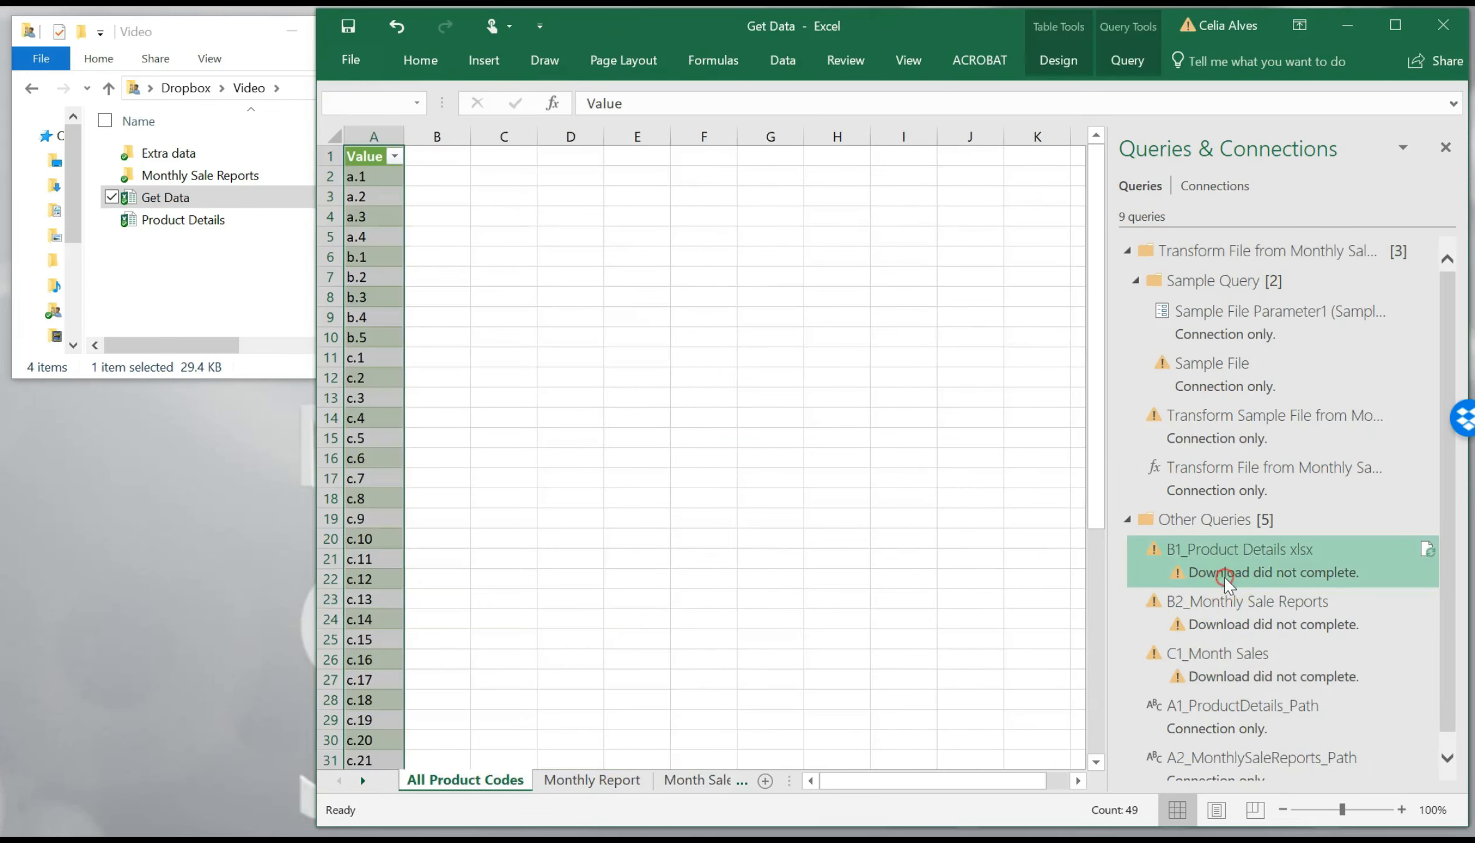
pyautogui.rightClick(1226, 577)
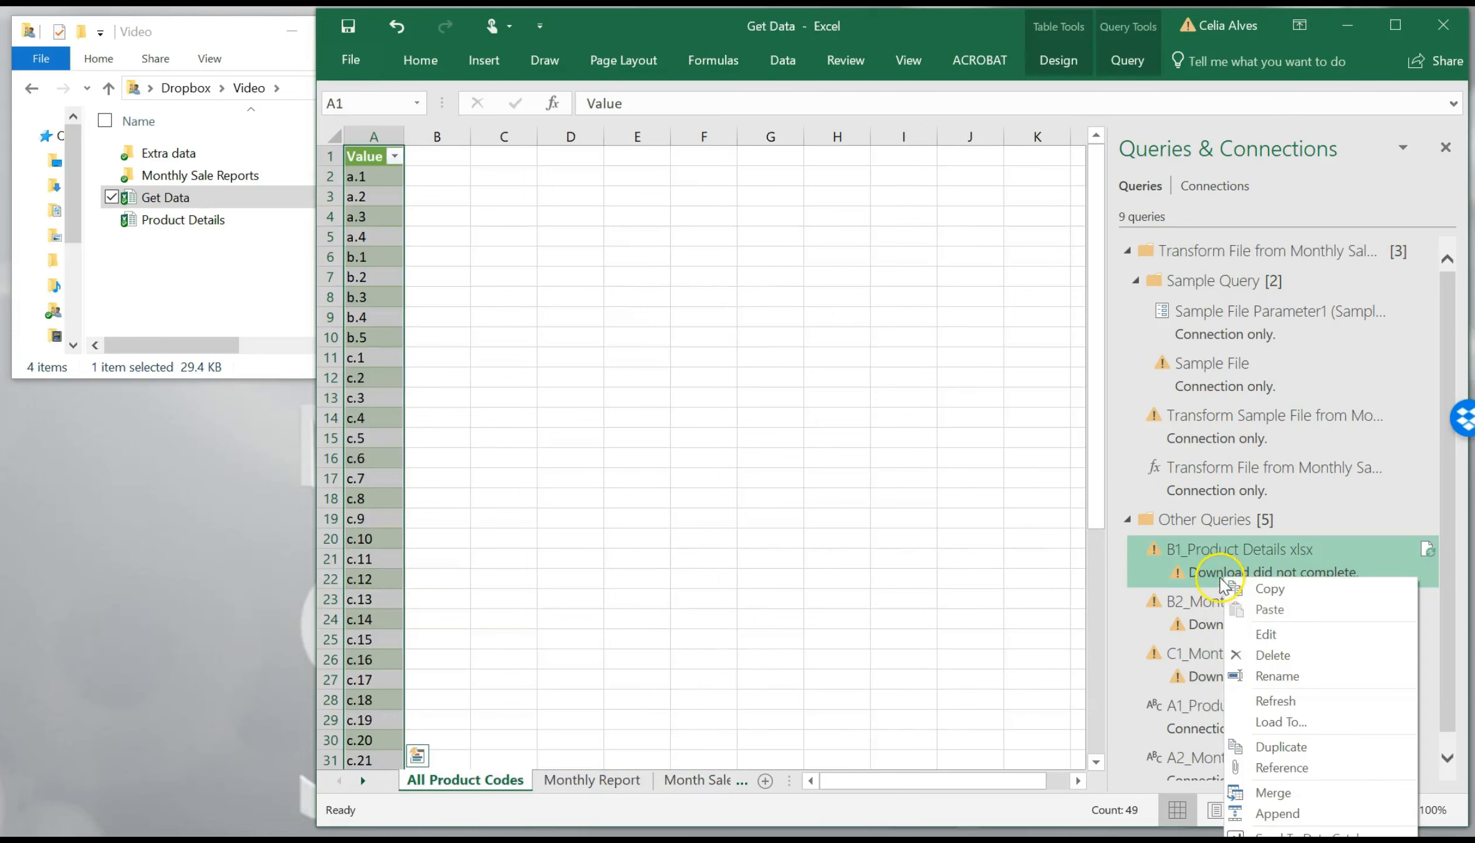
pyautogui.click(1264, 634)
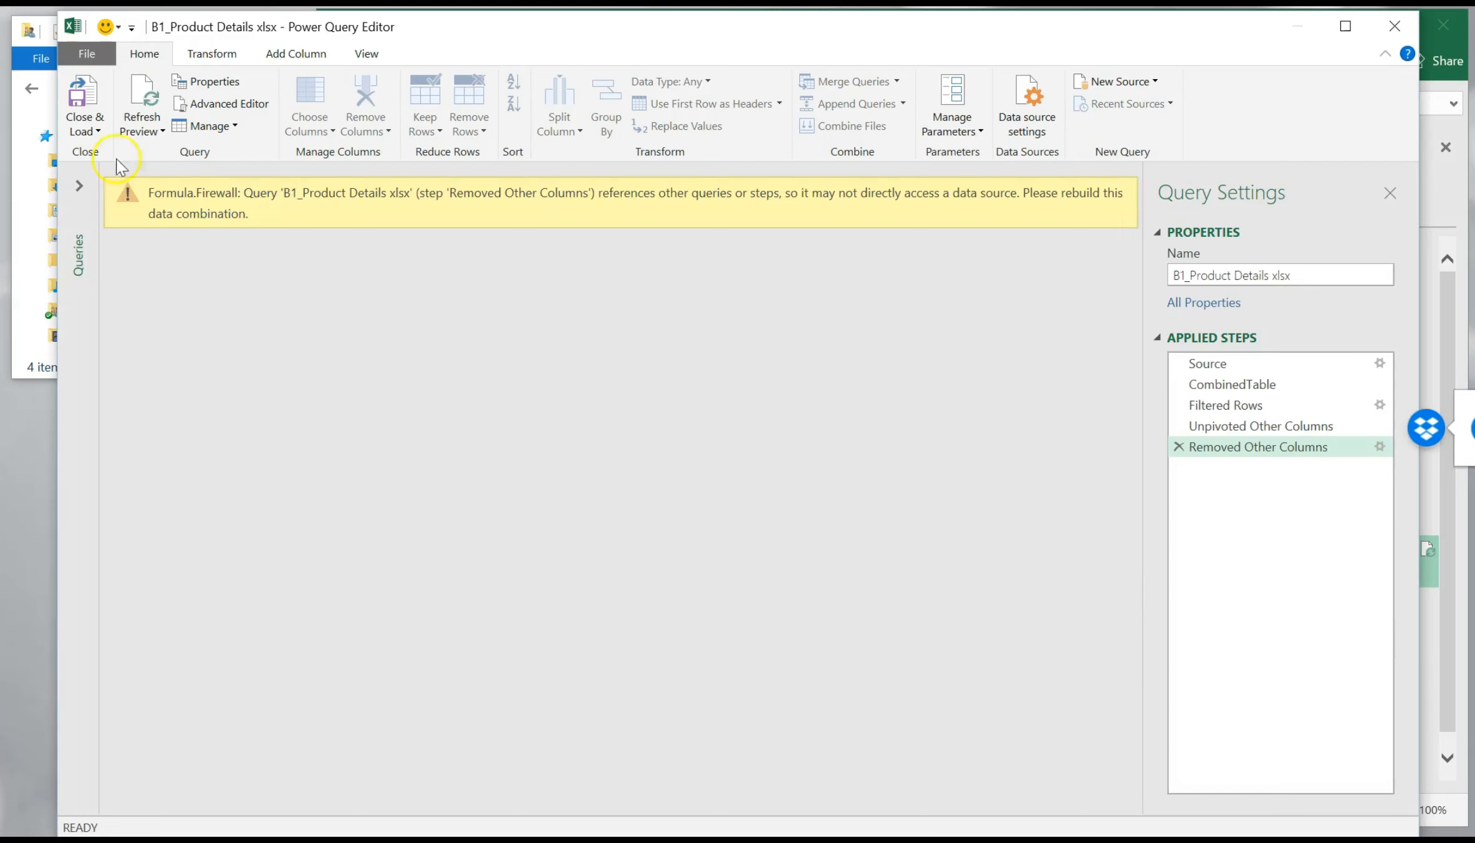
# Set the current workbook's privacy option to "Ignore the Privacy Levels and potentially improve performance", and close and load the query.
pyautogui.click(78, 55)
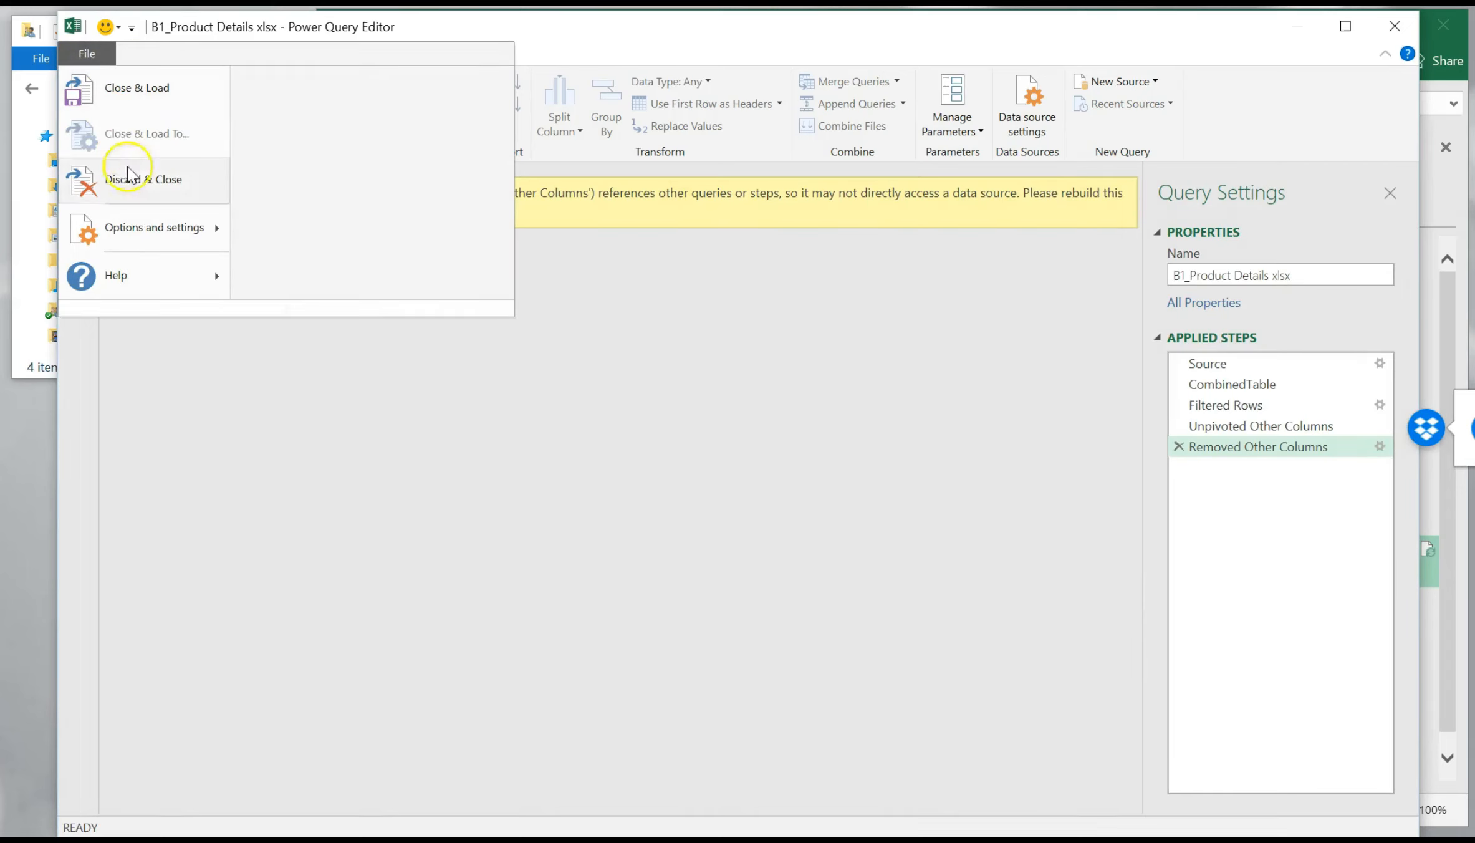
pyautogui.moveTo(135, 239)
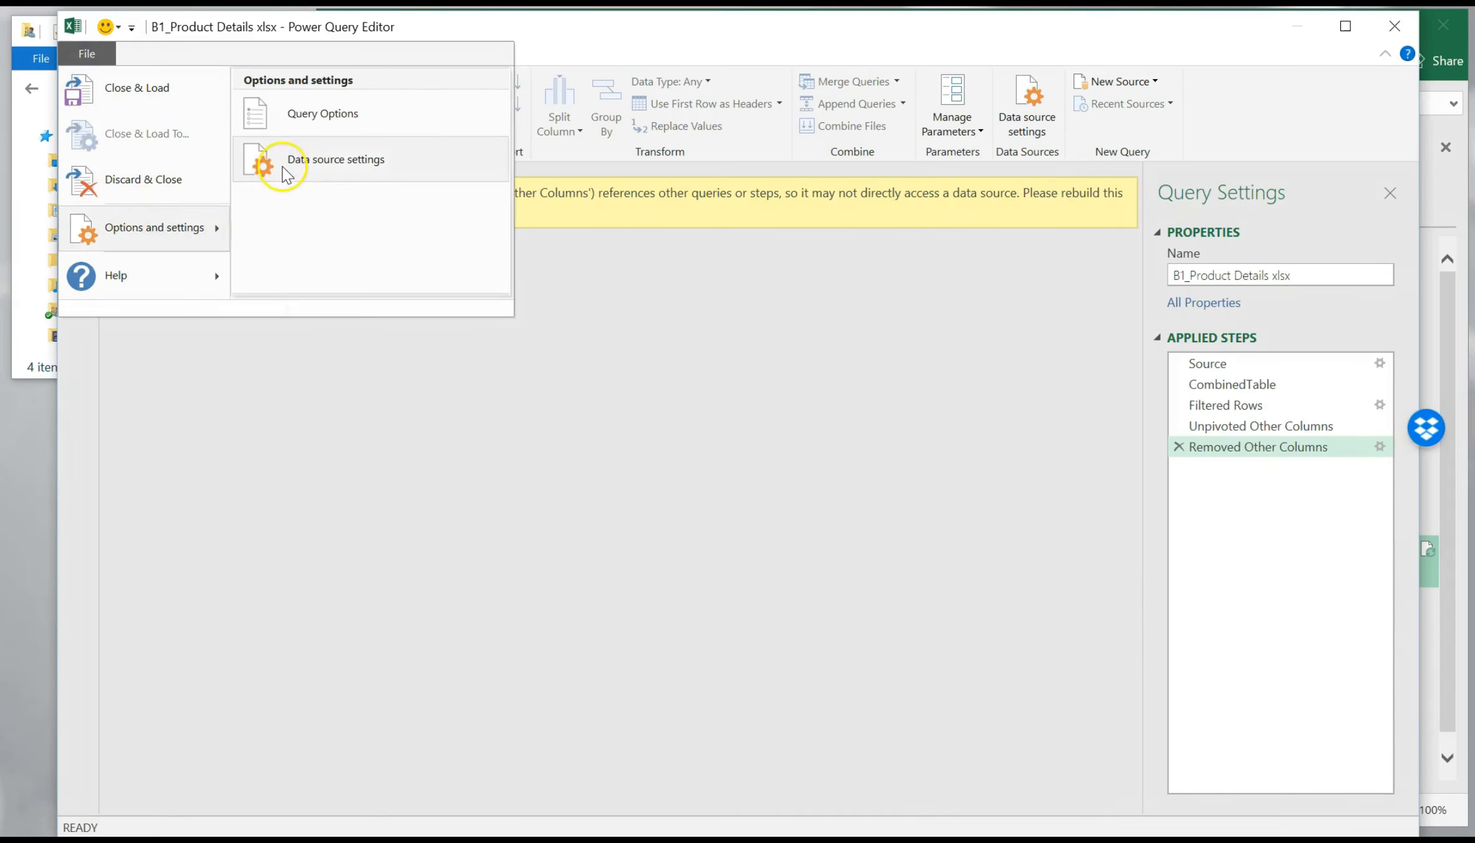
pyautogui.click(291, 125)
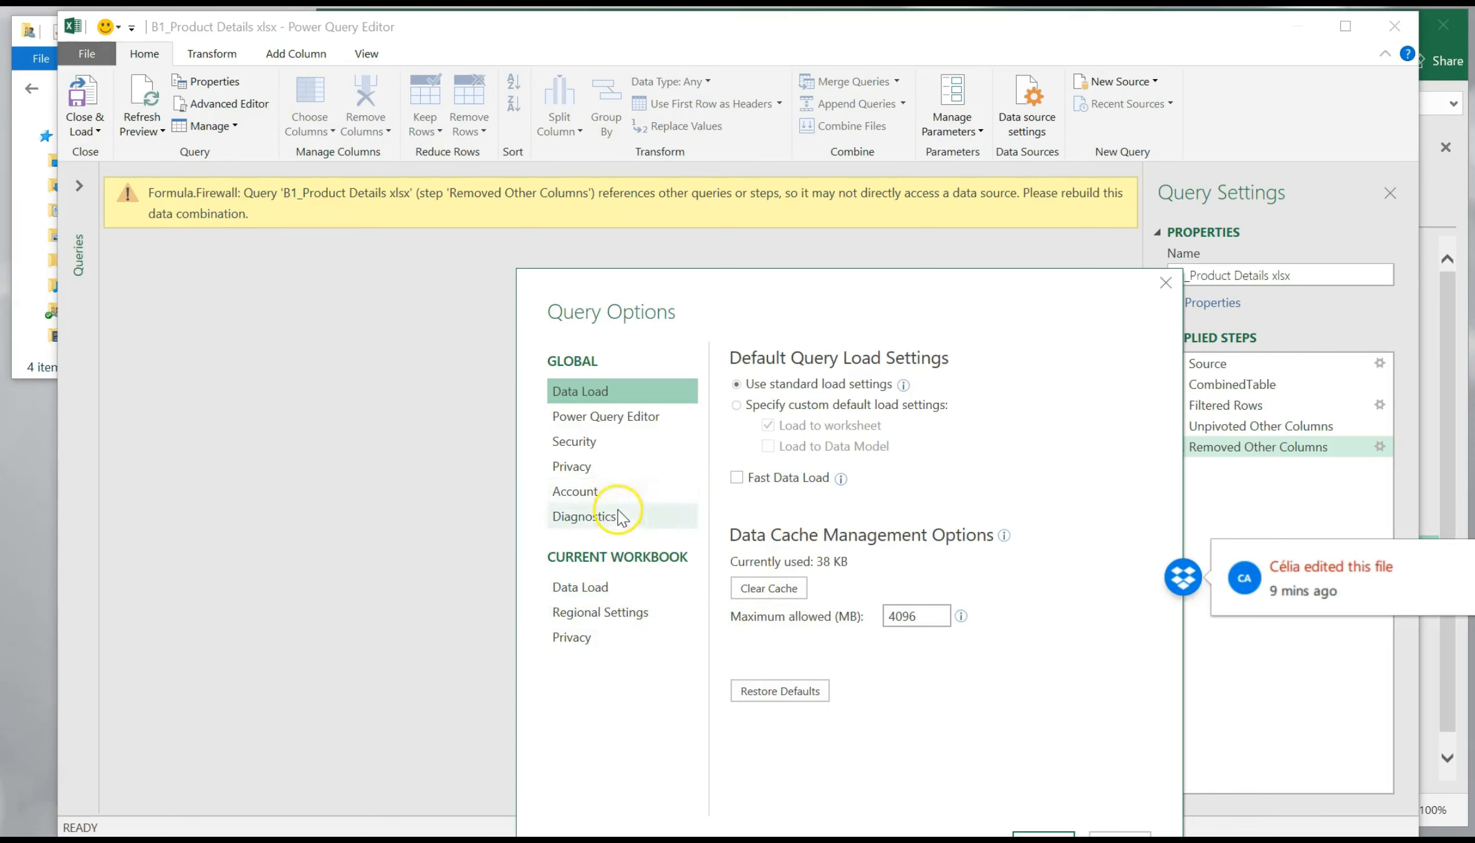
pyautogui.click(577, 587)
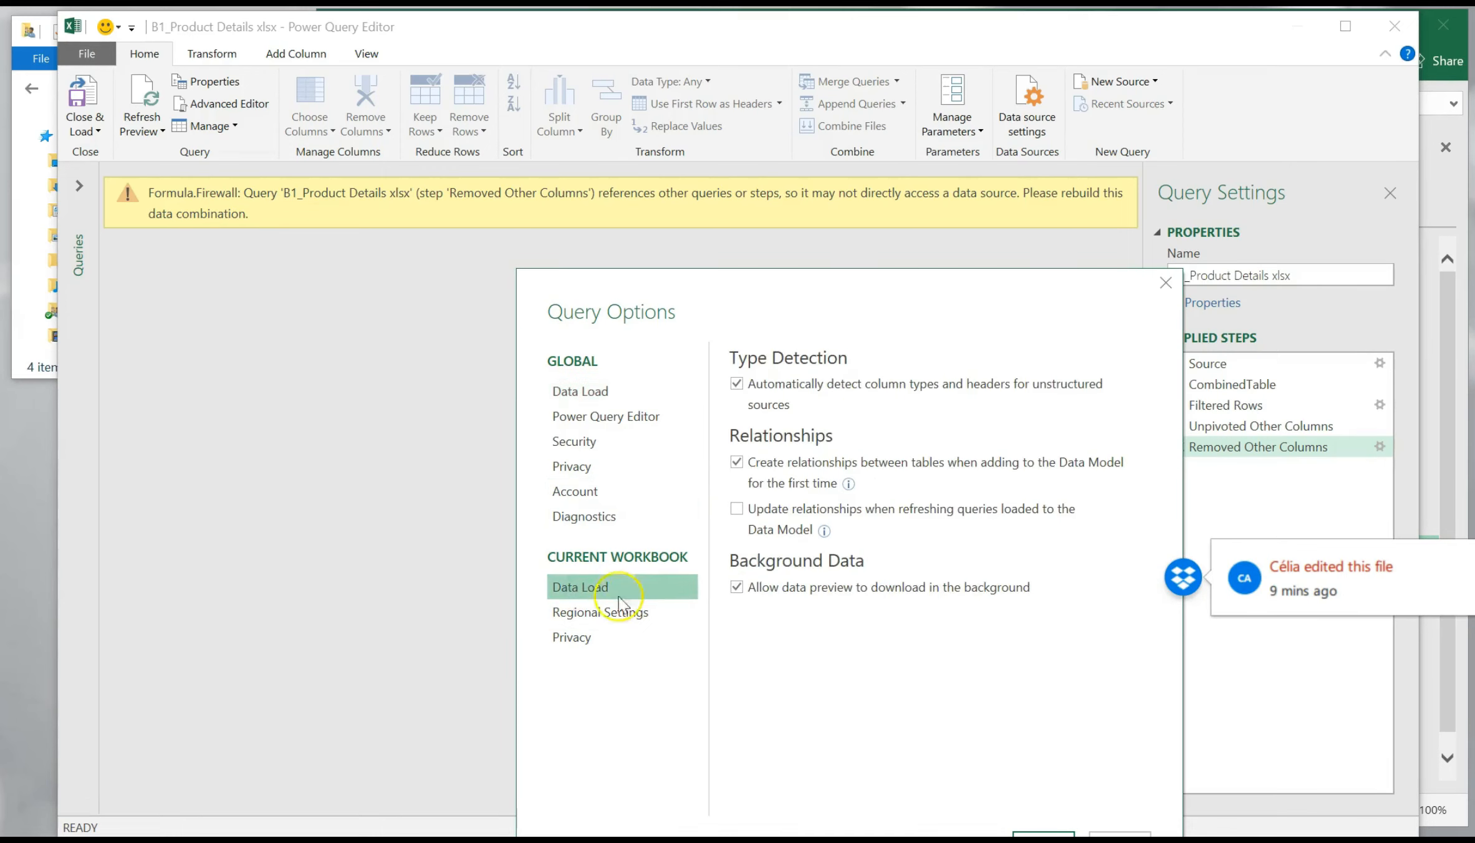
pyautogui.click(580, 637)
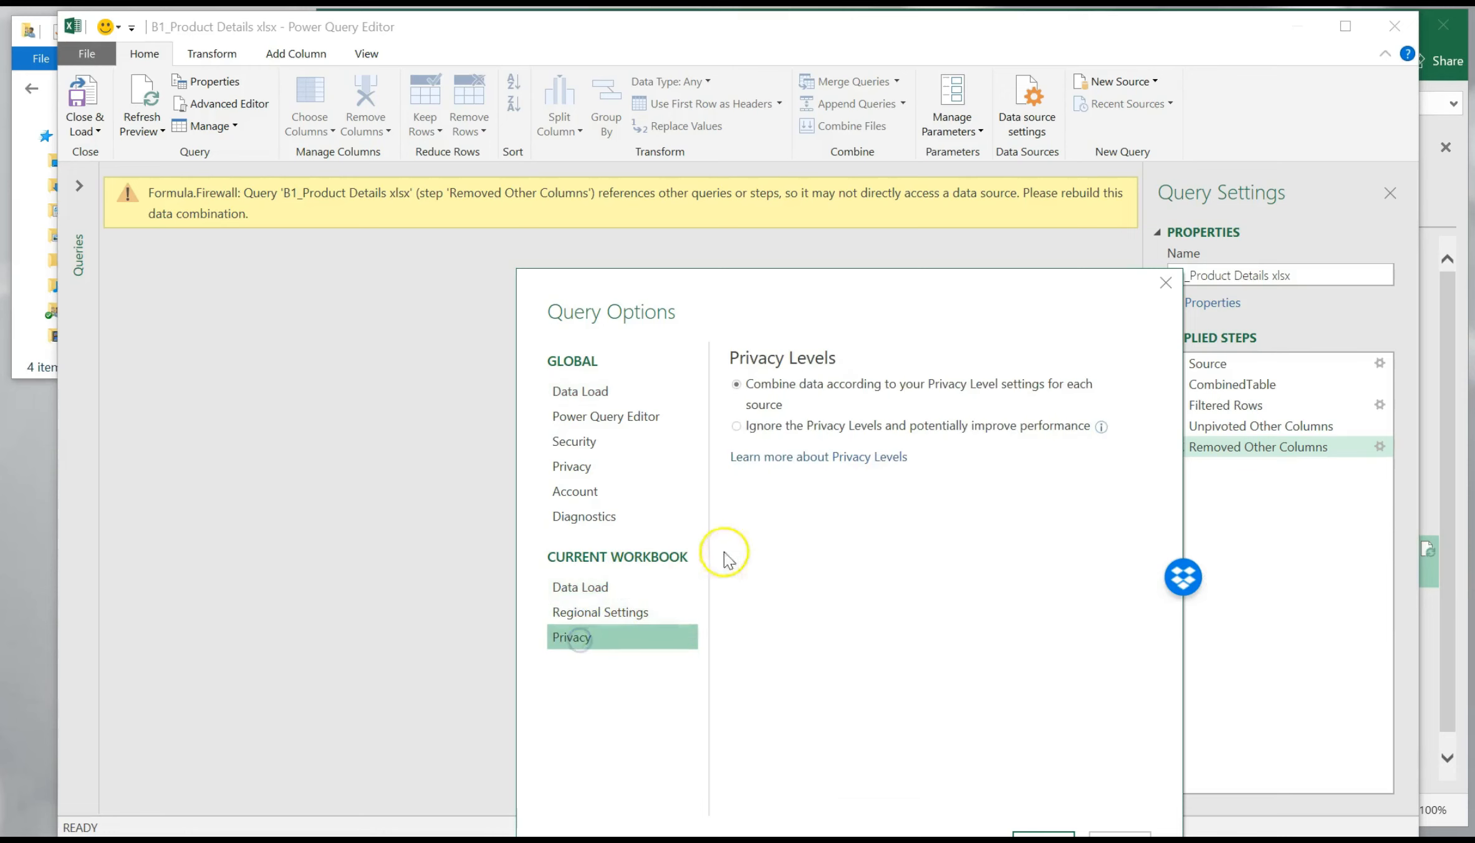
pyautogui.click(736, 426)
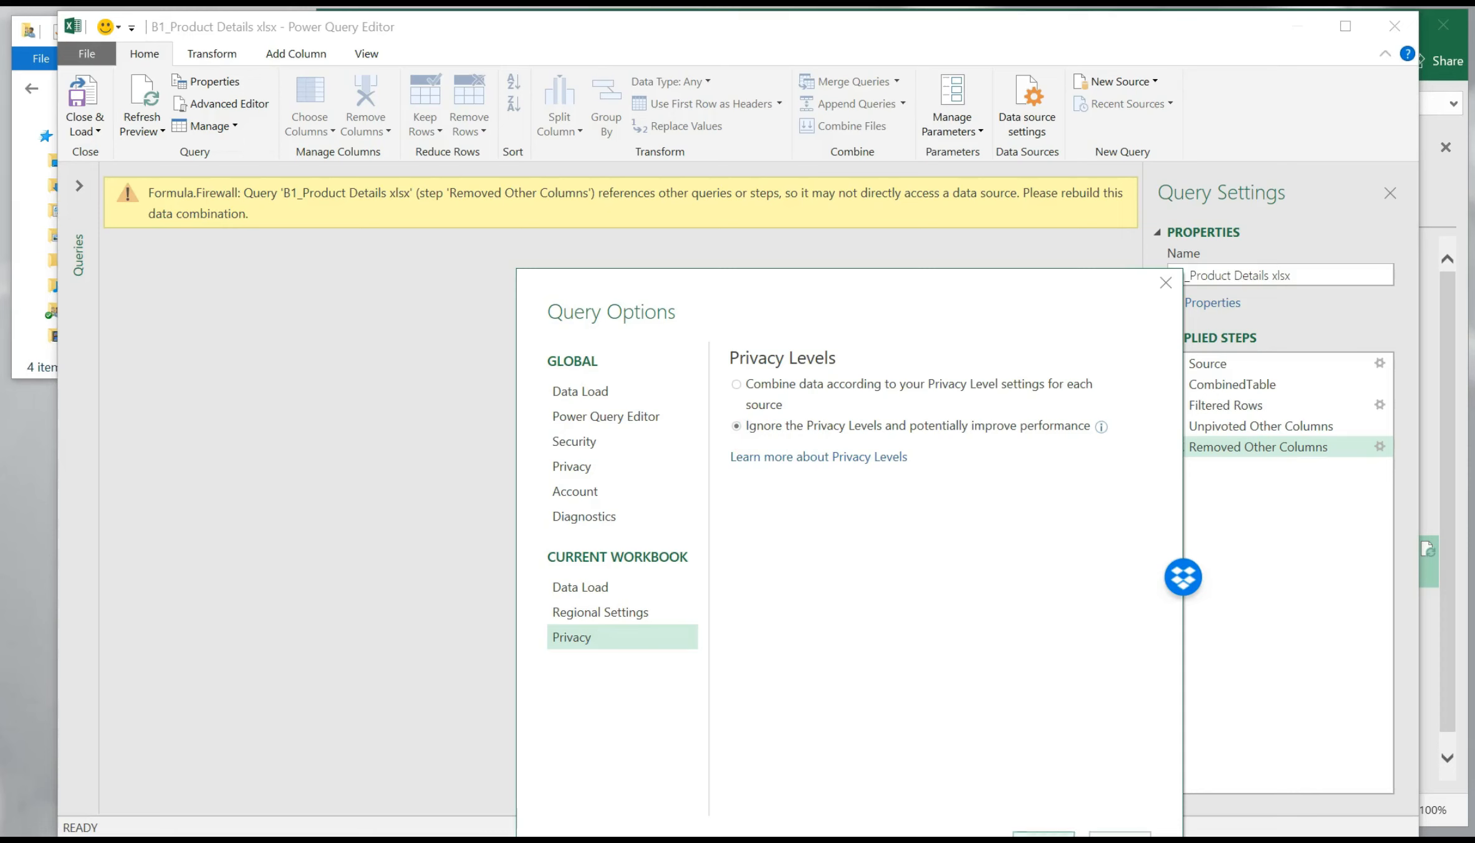
pyautogui.click(1044, 836)
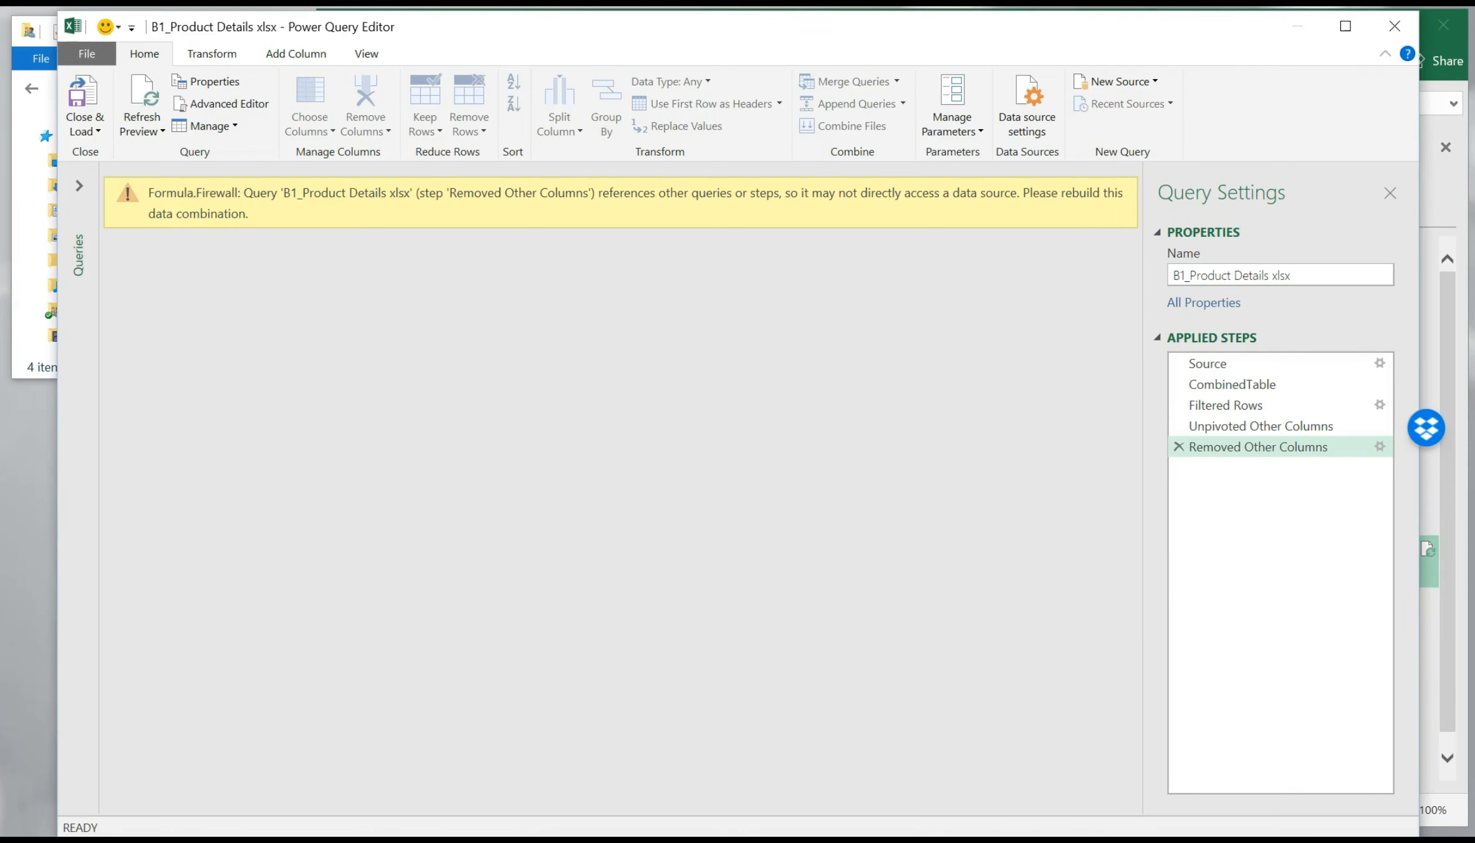
pyautogui.click(81, 99)
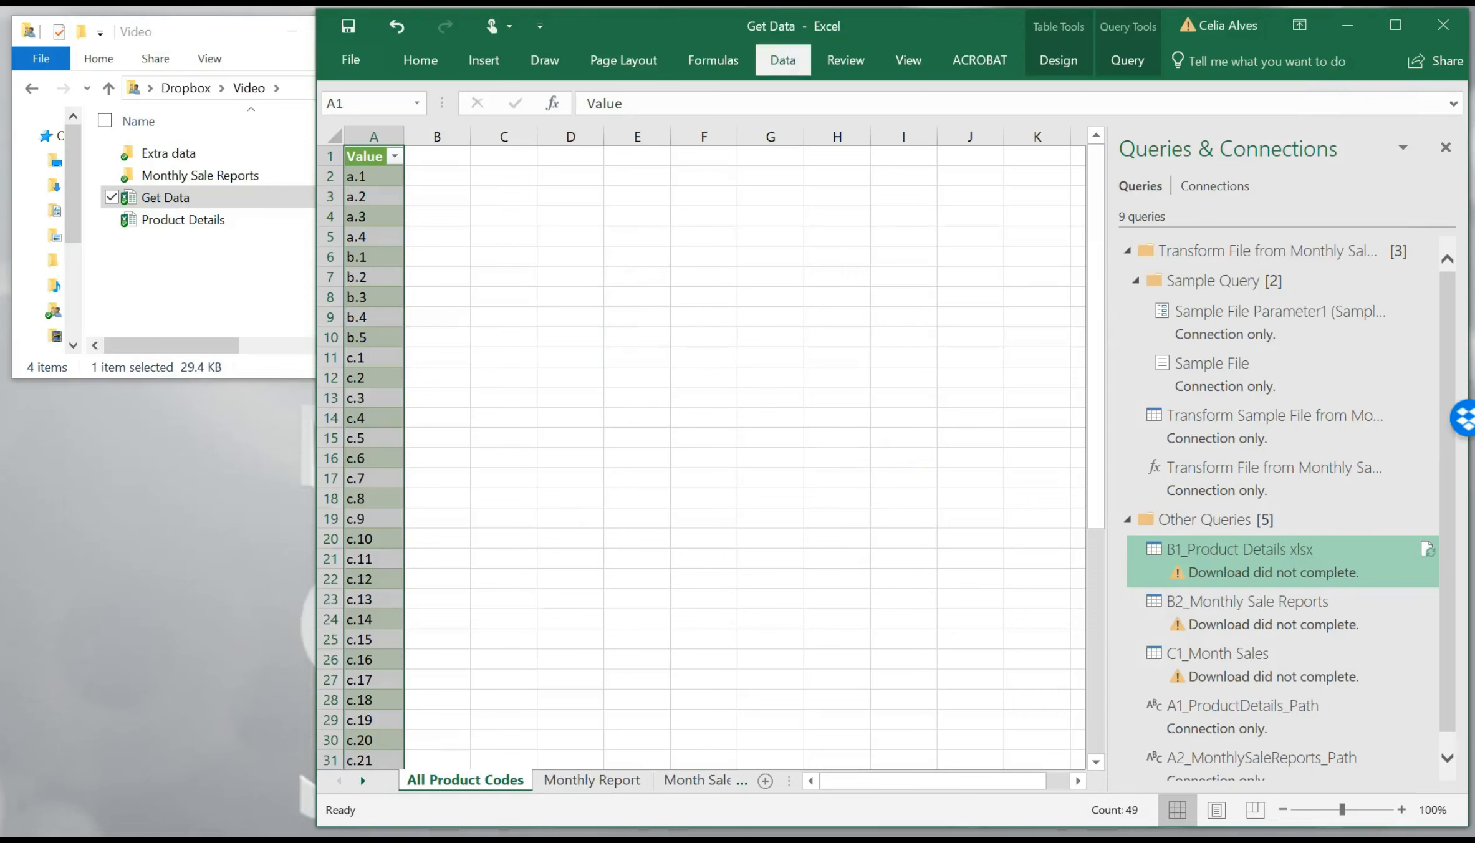
# Refresh all queries and check the tables on the All Product Codes and Month Sales sheets.
pyautogui.click(784, 62)
pyautogui.click(663, 107)
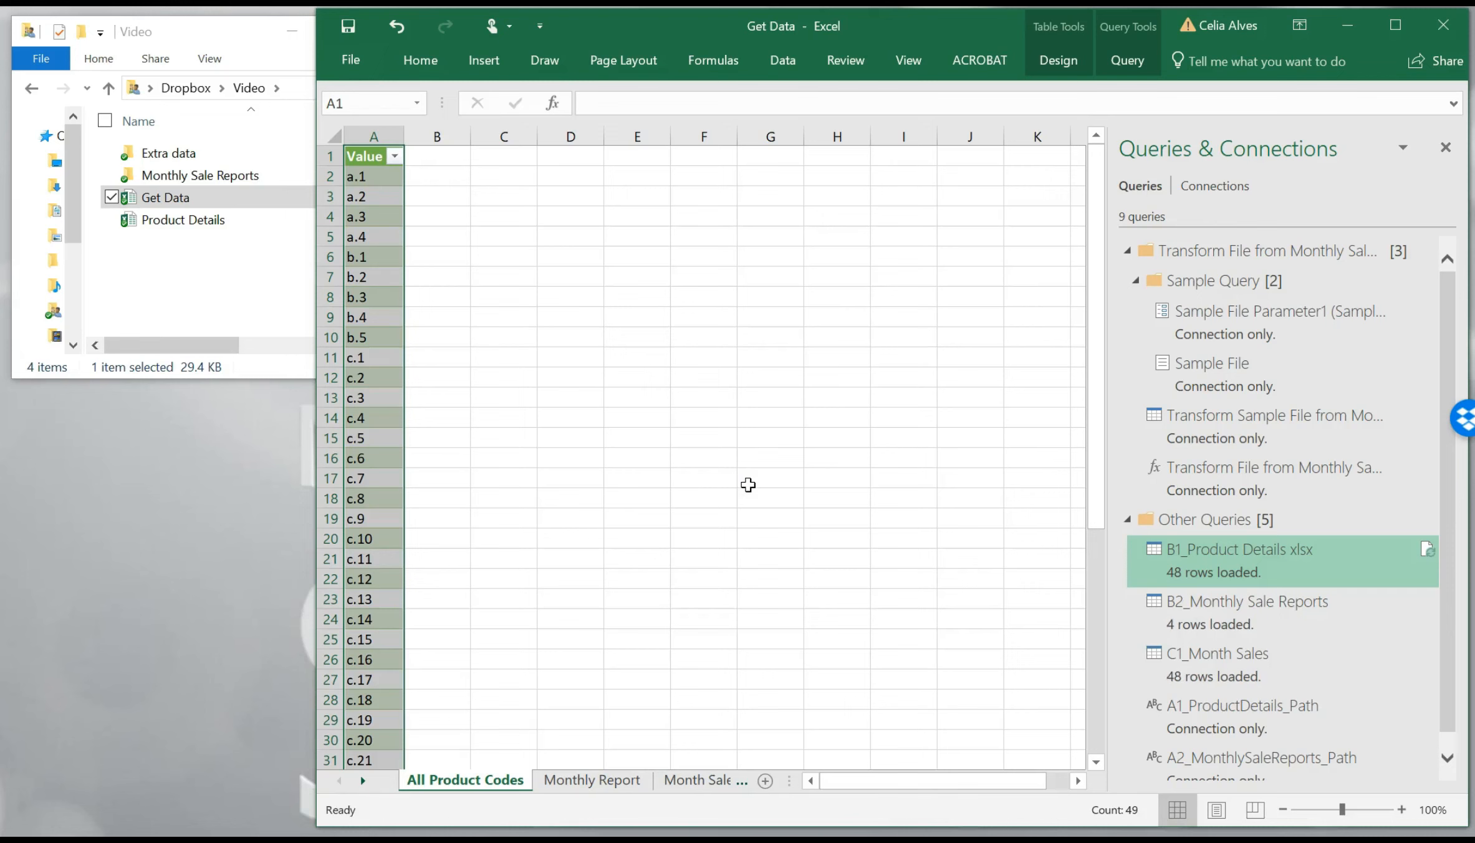
pyautogui.scroll(-7, 748, 484)
pyautogui.scroll(7, 742, 485)
pyautogui.click(636, 786)
pyautogui.click(680, 783)
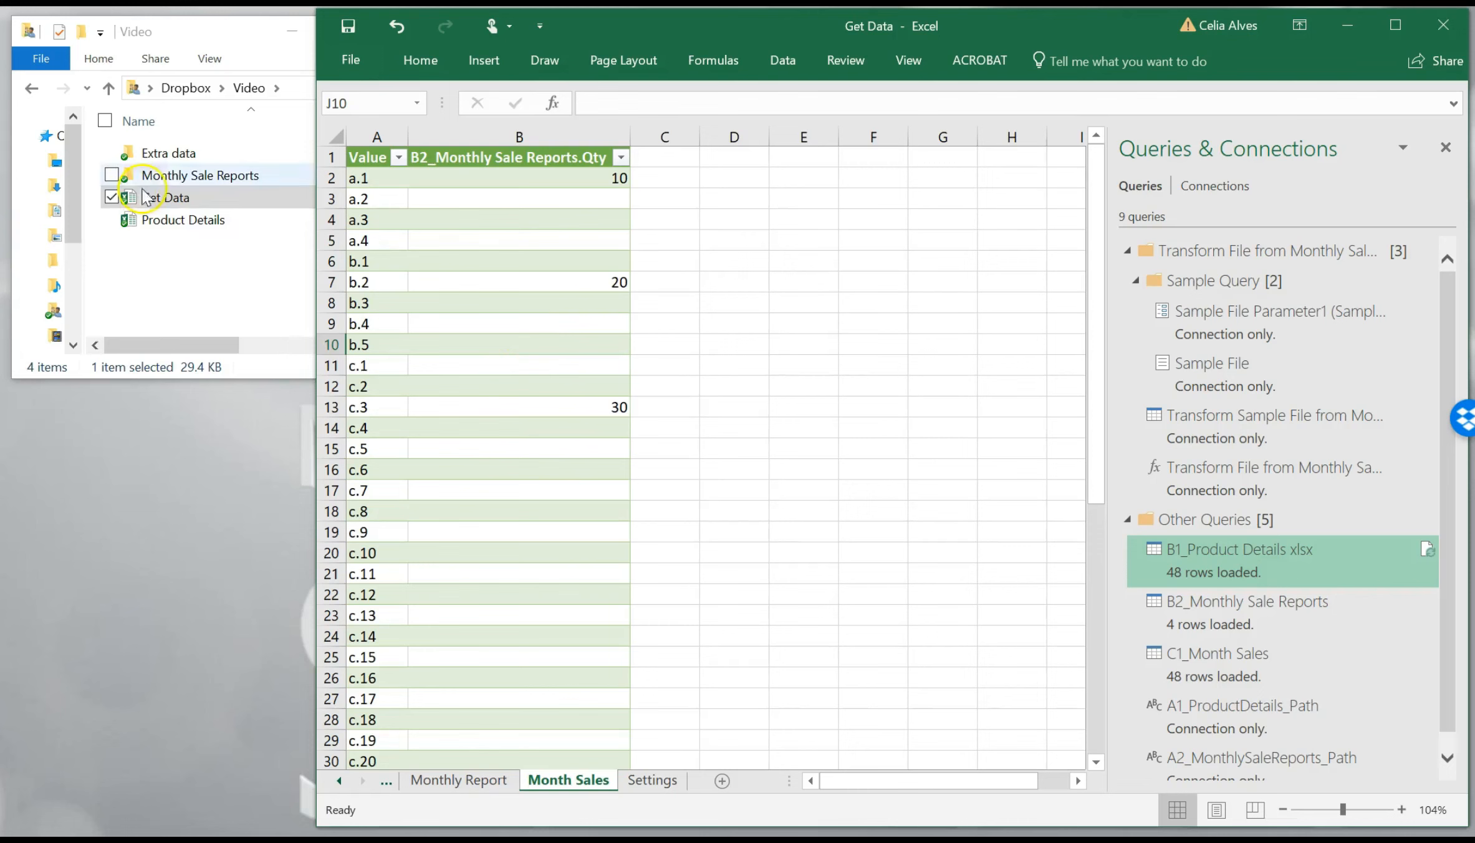
# Open the 2018-06 workbook from the Extra data folder to review its product quantities, and close it.
pyautogui.click(159, 164)
pyautogui.doubleClick(160, 163)
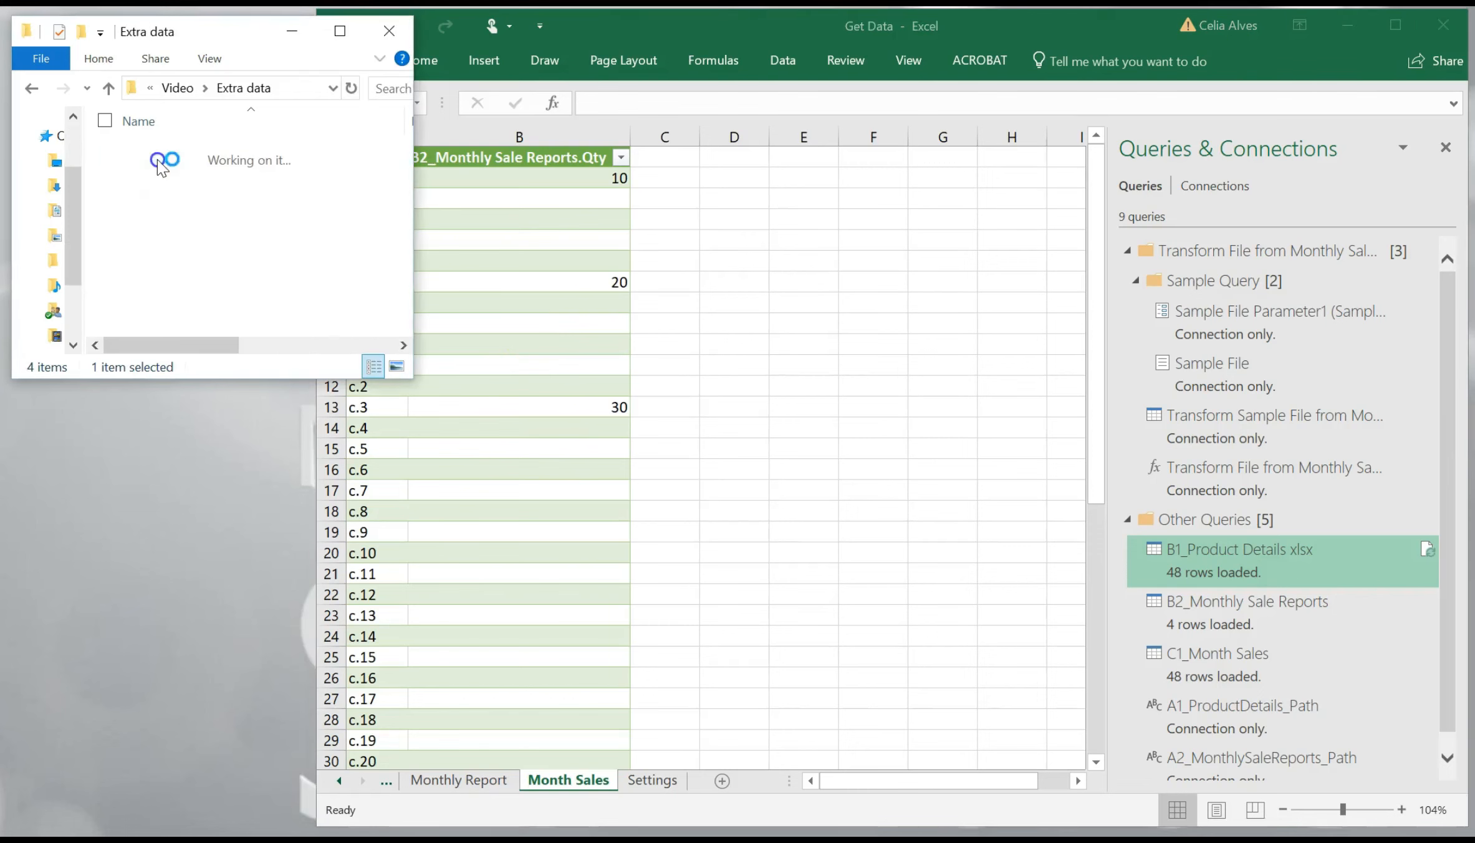
pyautogui.click(160, 176)
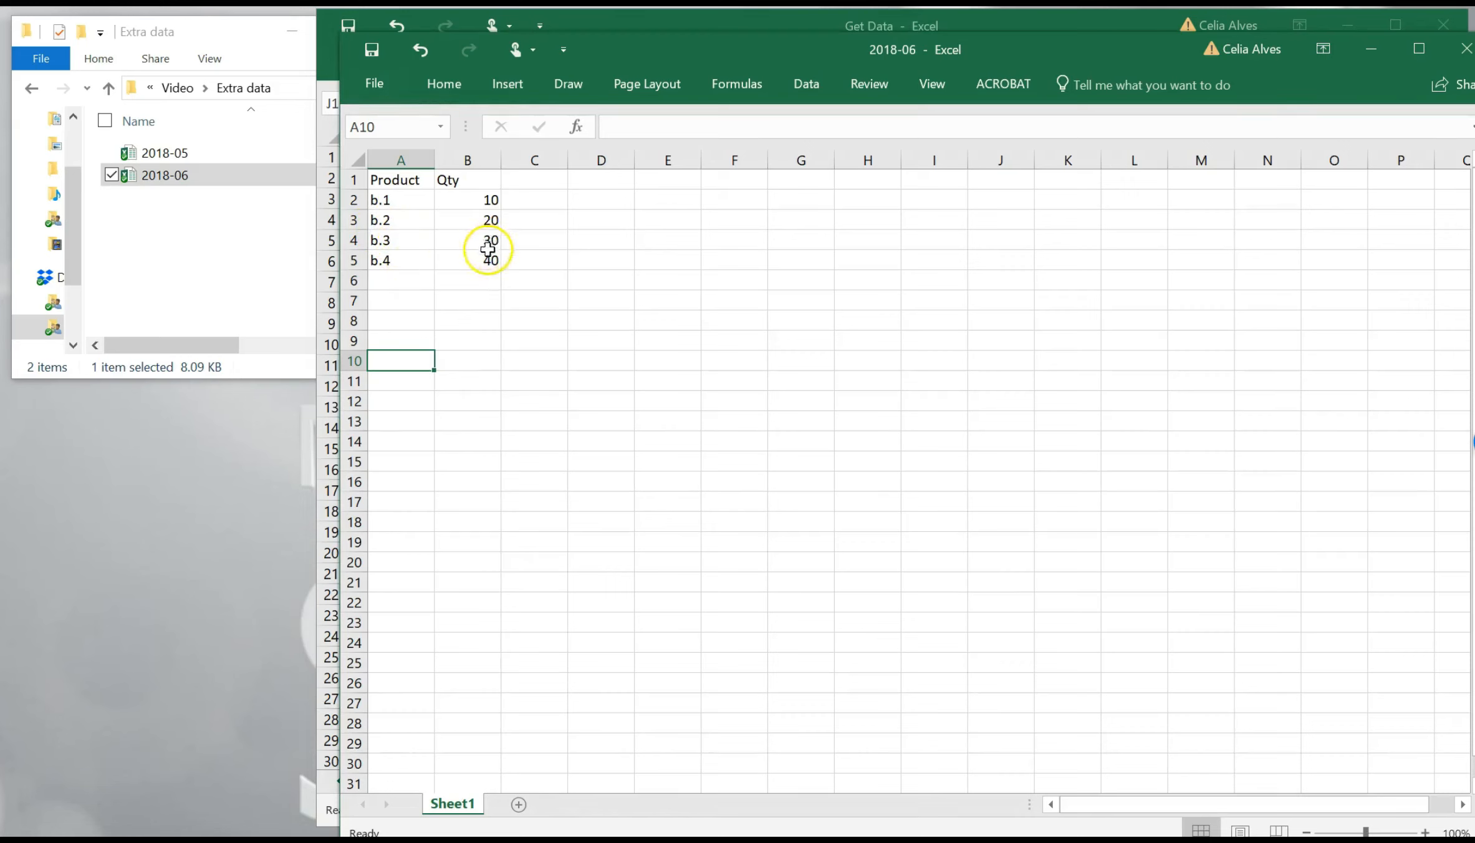
pyautogui.click(1465, 48)
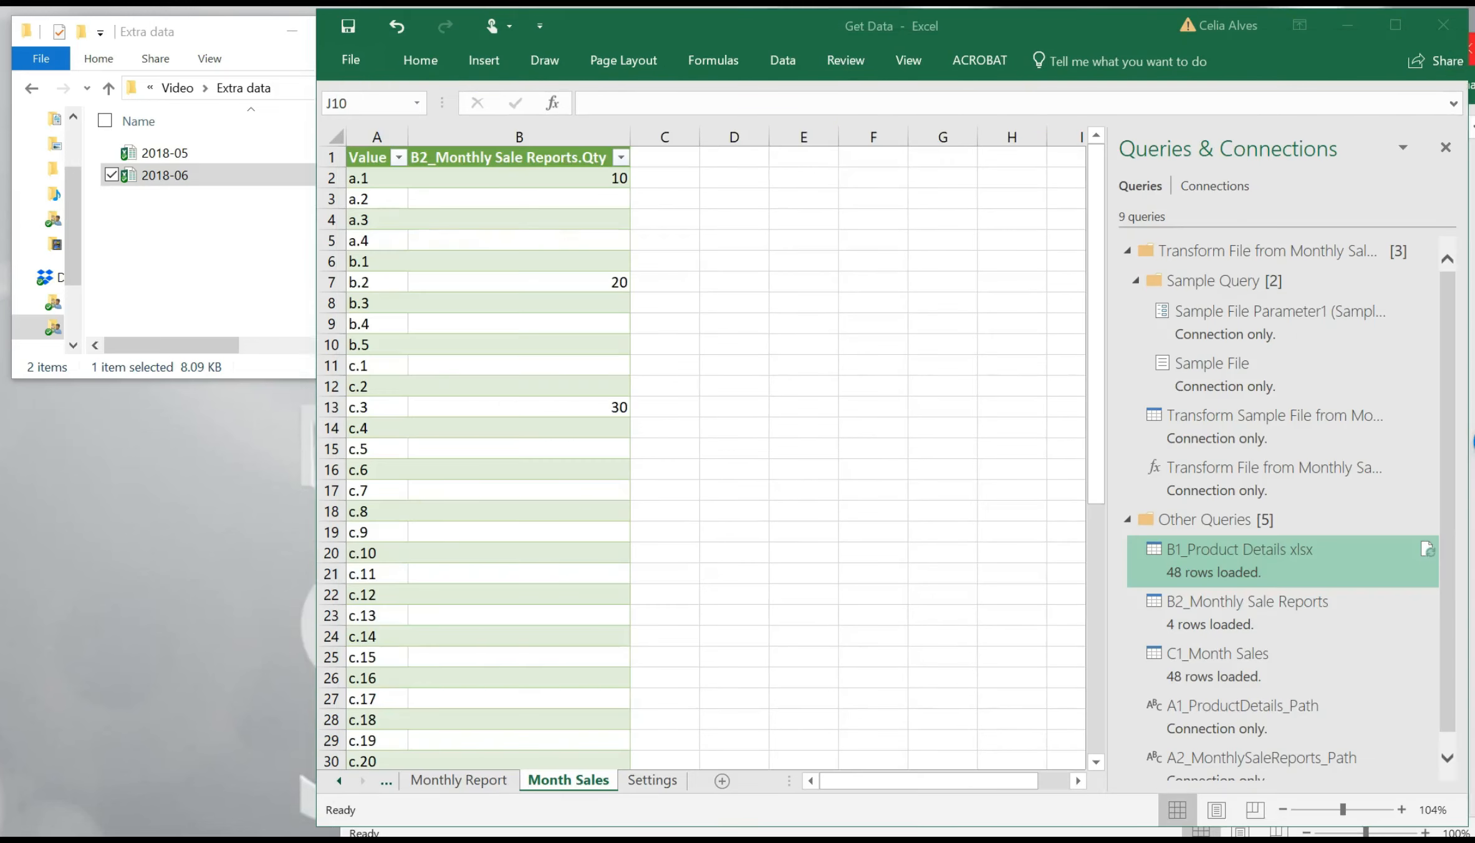
# Copy the 2018-06 file from the Extra data folder into the Monthly Sale Reports folder and return to the Video folder.
pyautogui.click(203, 175)
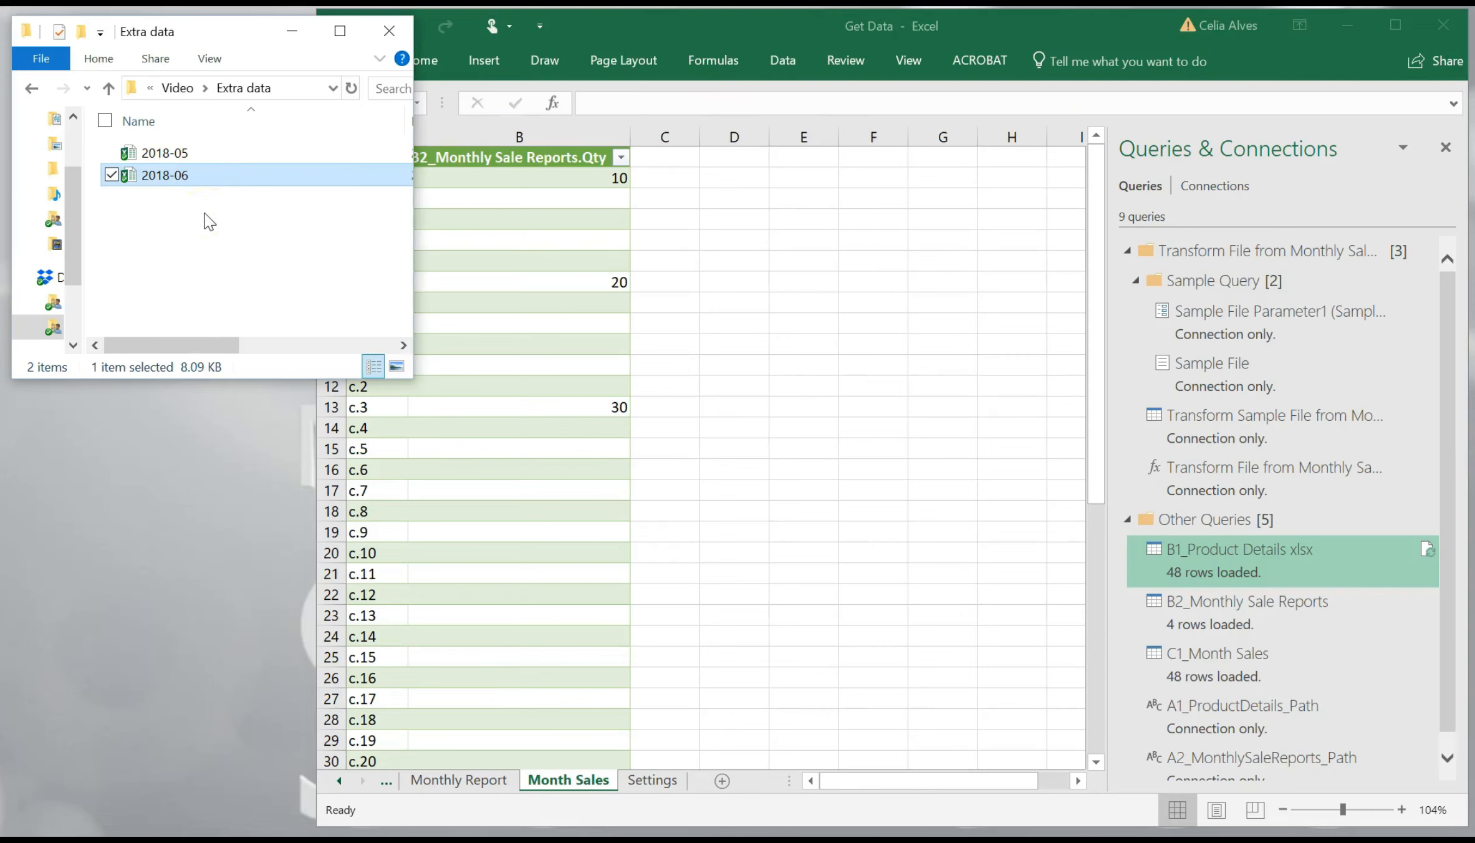
pyautogui.click(176, 89)
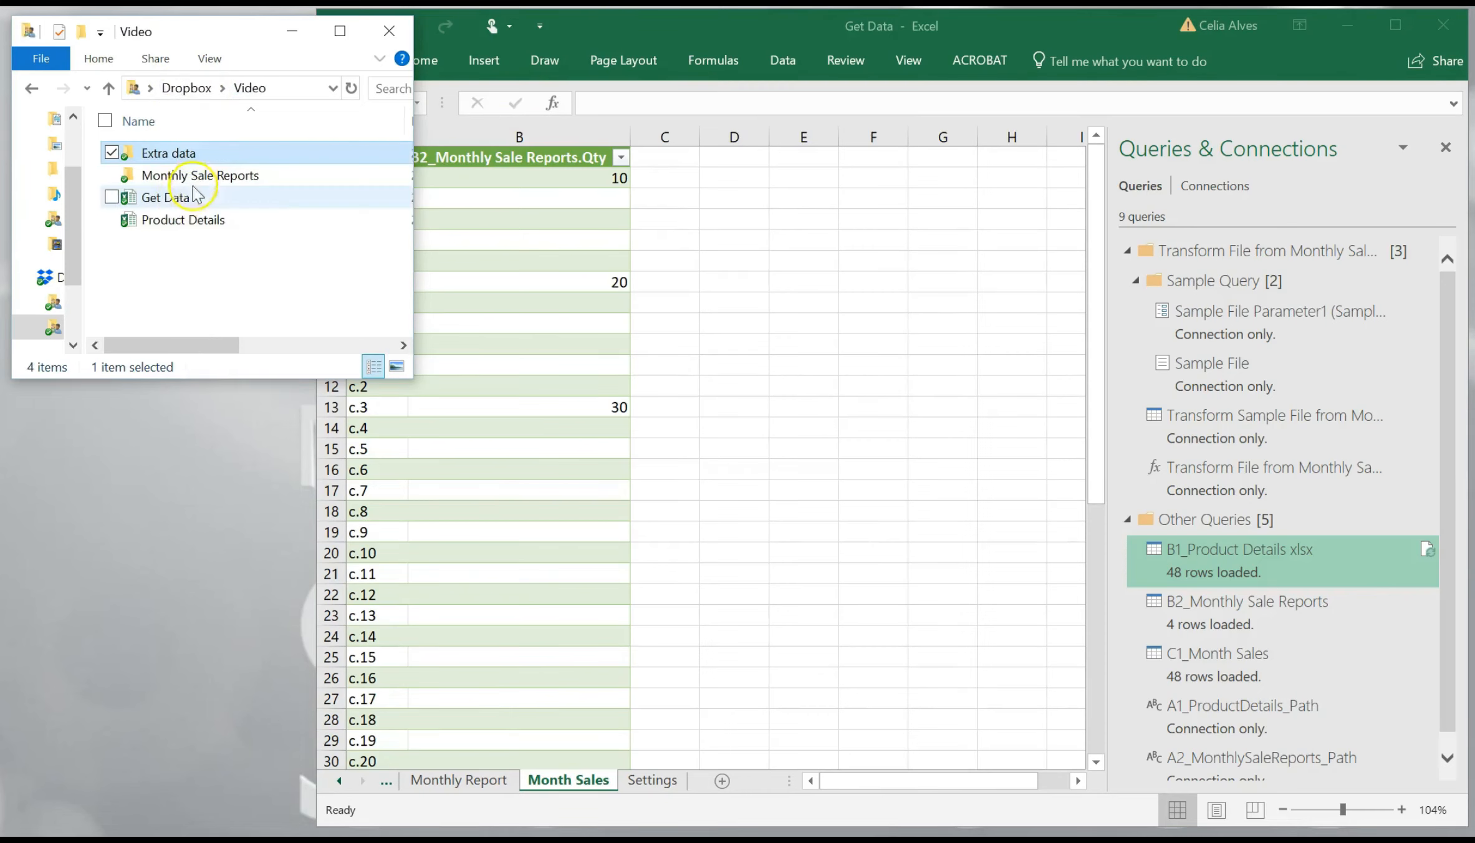
pyautogui.click(184, 176)
pyautogui.doubleClick(184, 175)
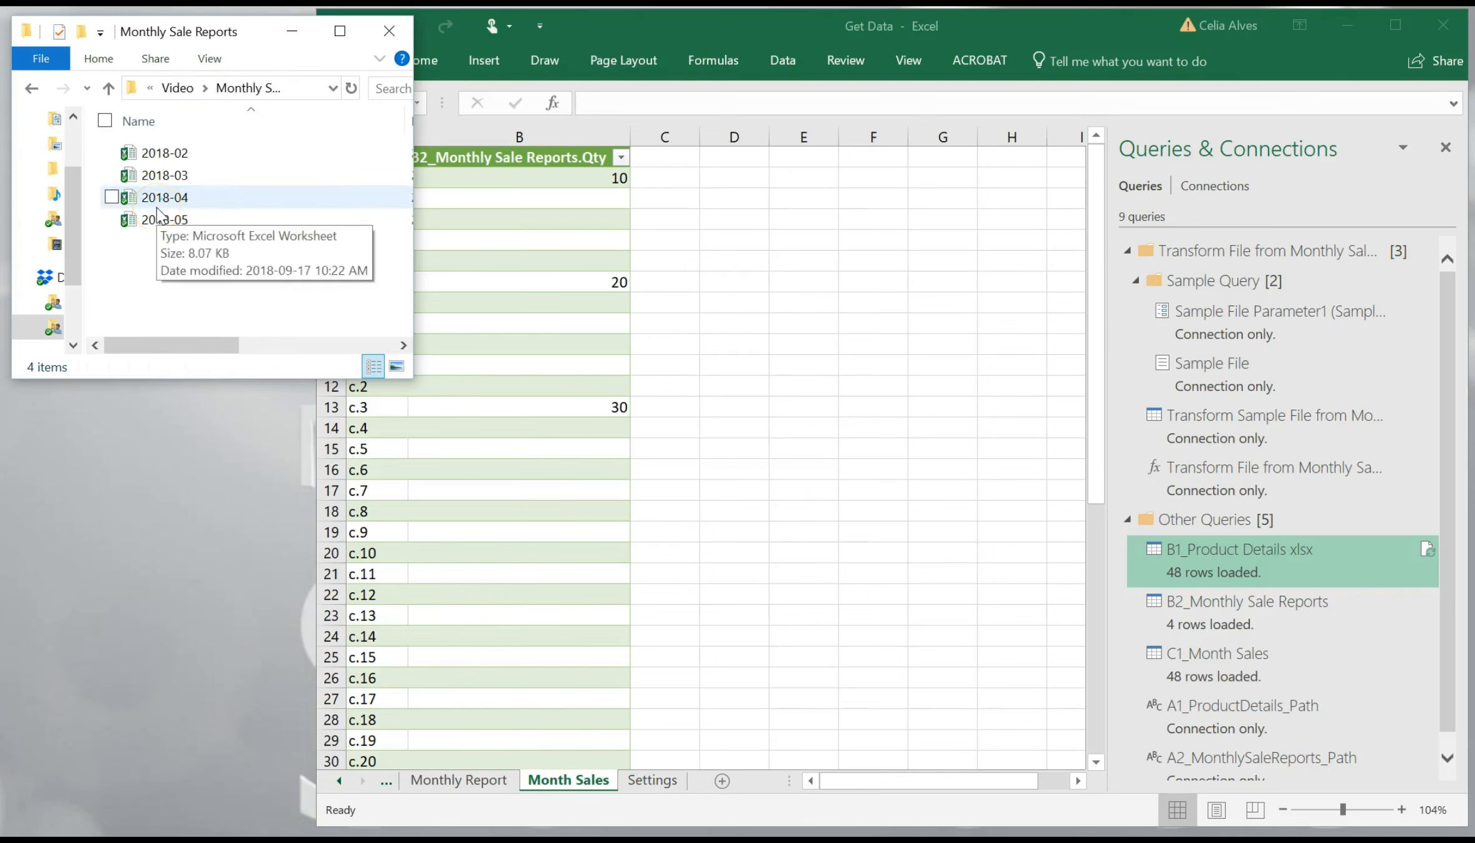
pyautogui.hotkey('ctrl', 'v')
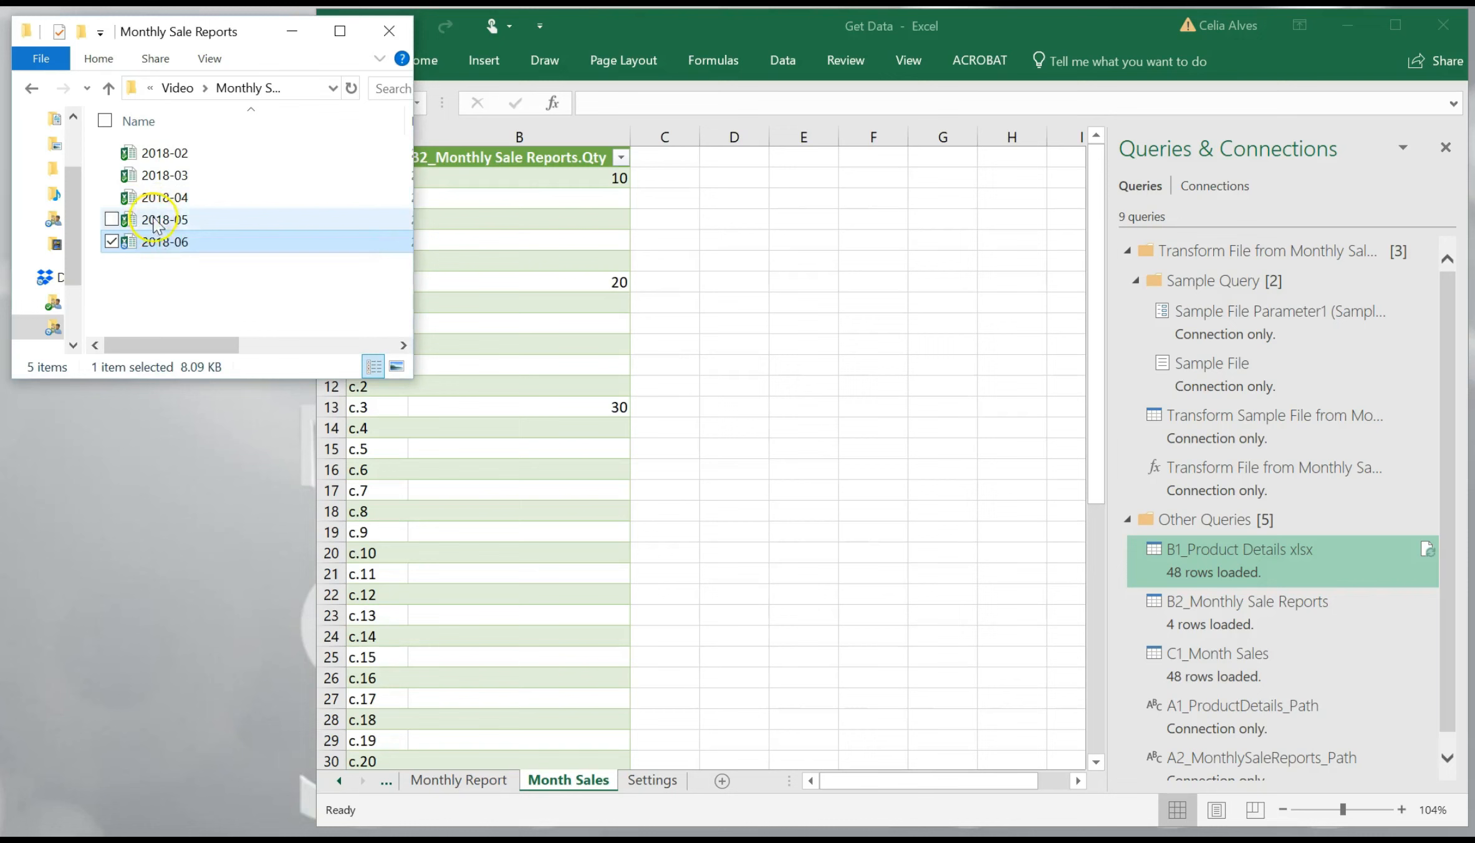
pyautogui.click(46, 88)
# Refresh all queries in the Get Data workbook with the new month's file and check the quantities on the Month Sales sheet.
pyautogui.click(757, 334)
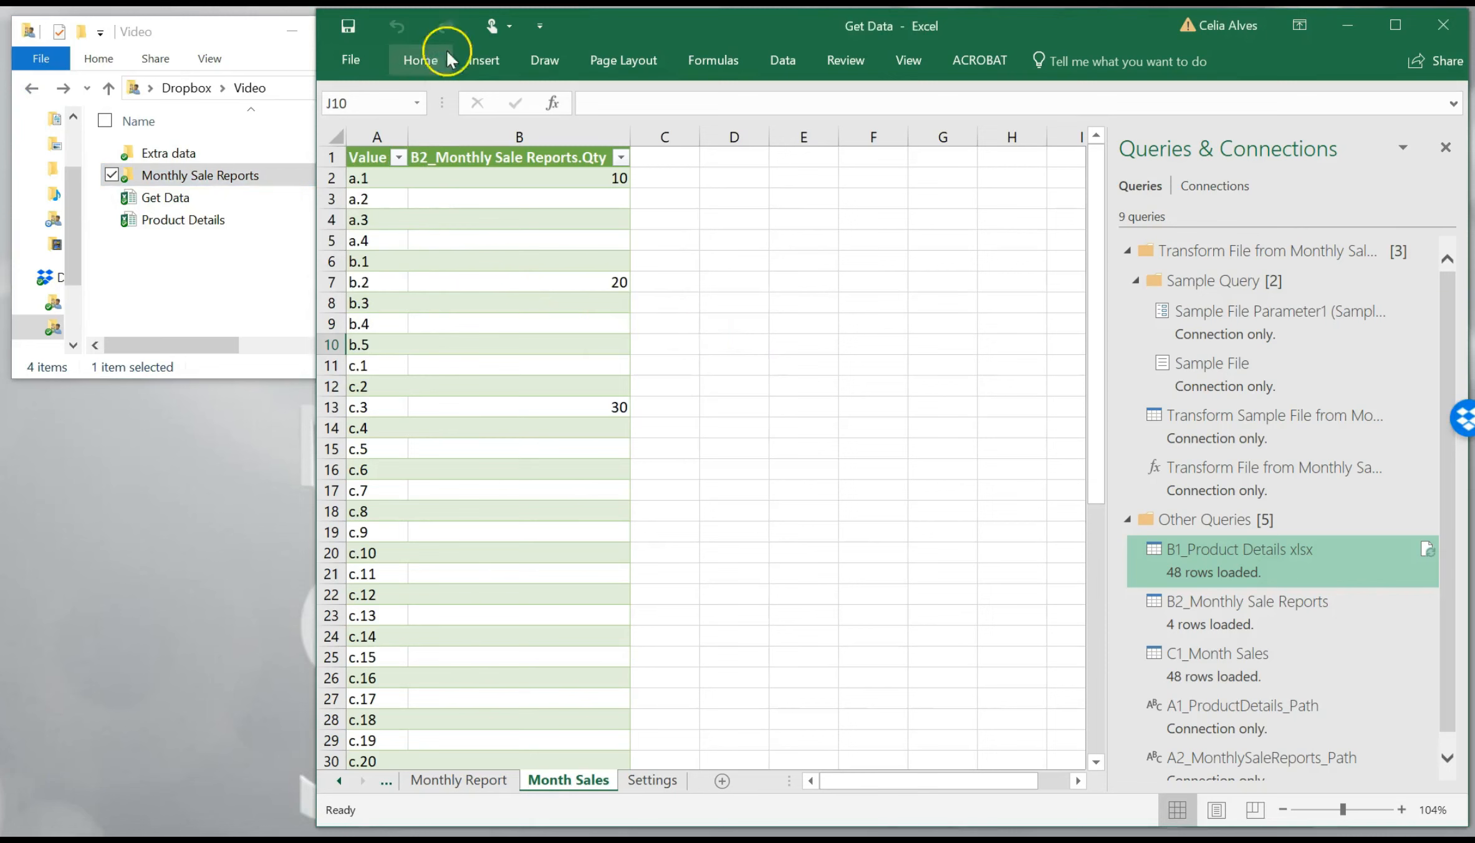
pyautogui.click(784, 60)
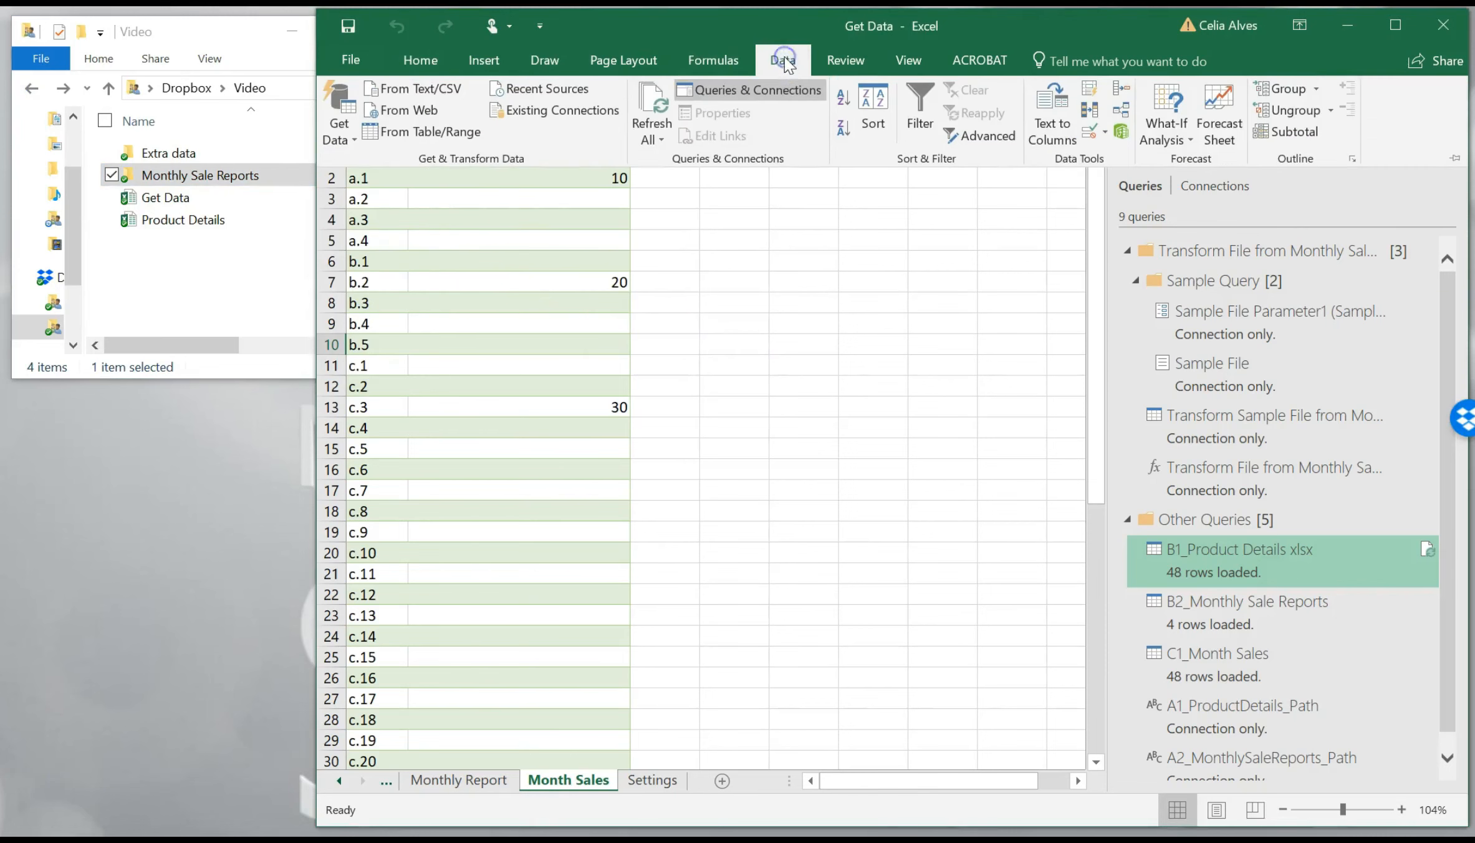
pyautogui.click(651, 104)
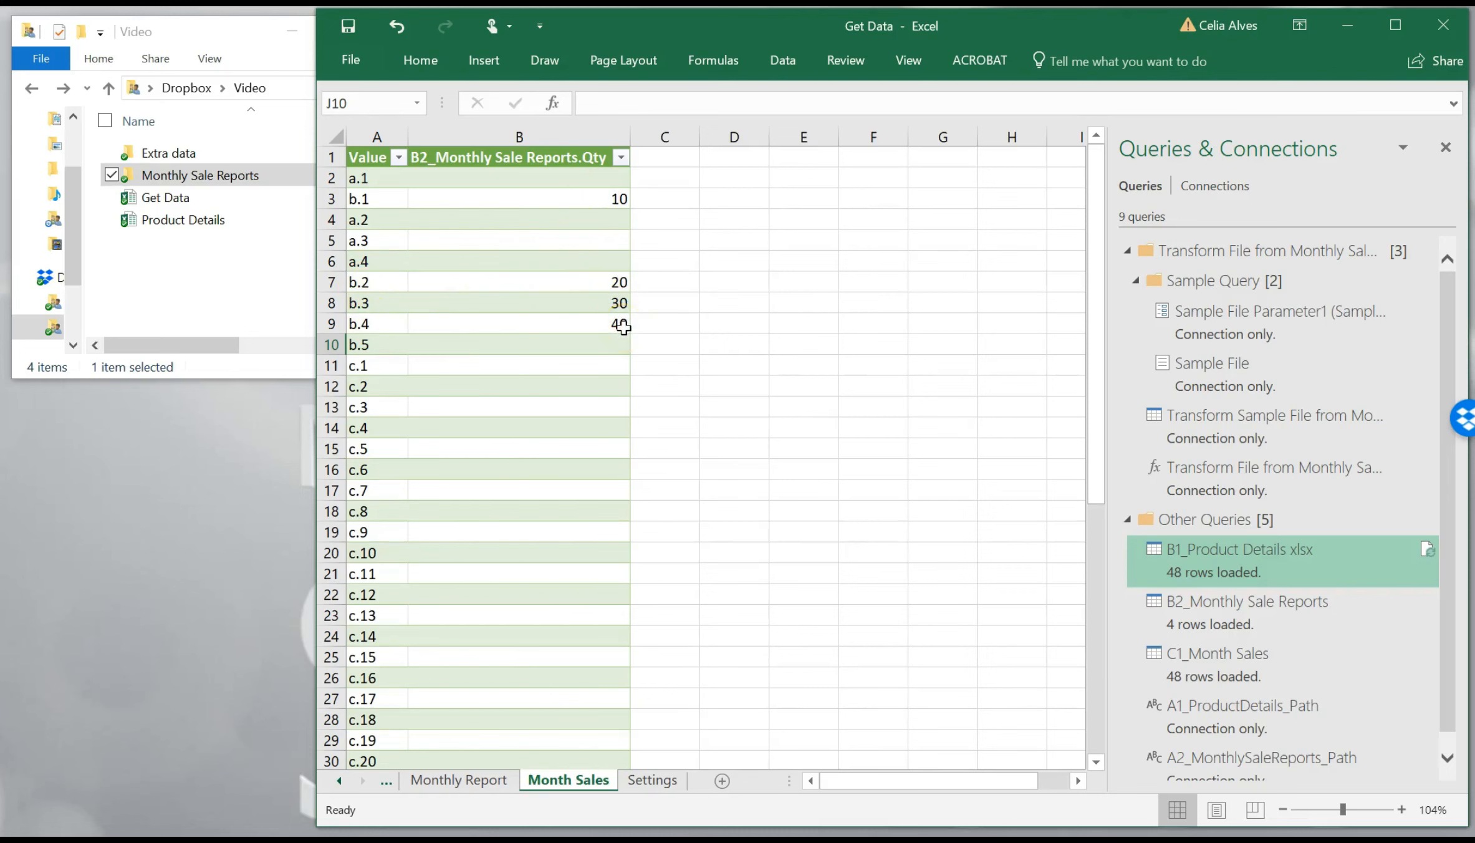
# Protect the Settings sheet without a password, disallowing selection of both locked and unlocked cells, and try selecting its cells.
pyautogui.hotkey('ctrl', 'pagedown')
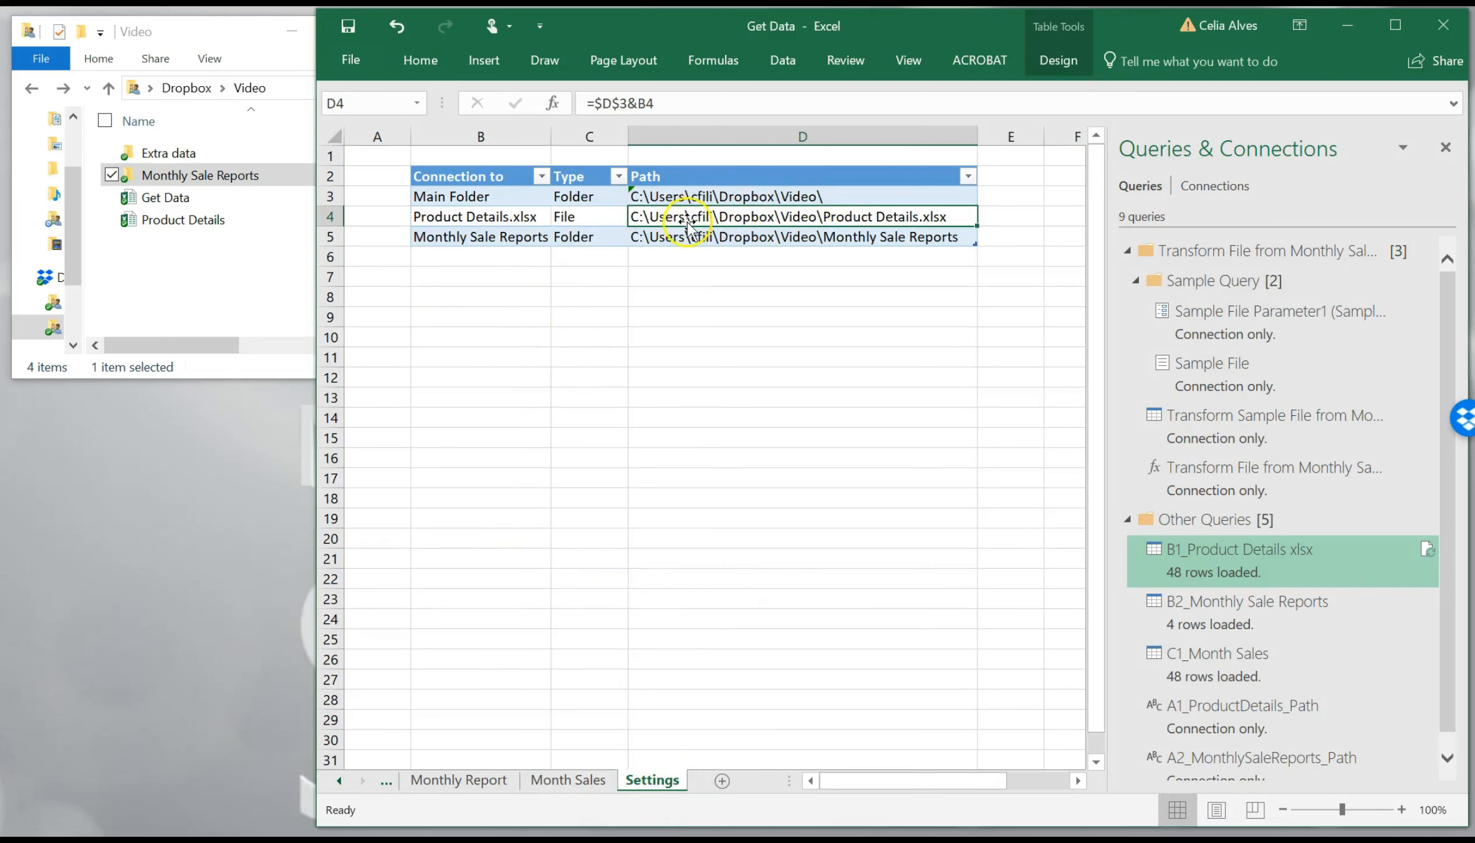
pyautogui.click(853, 223)
pyautogui.click(846, 60)
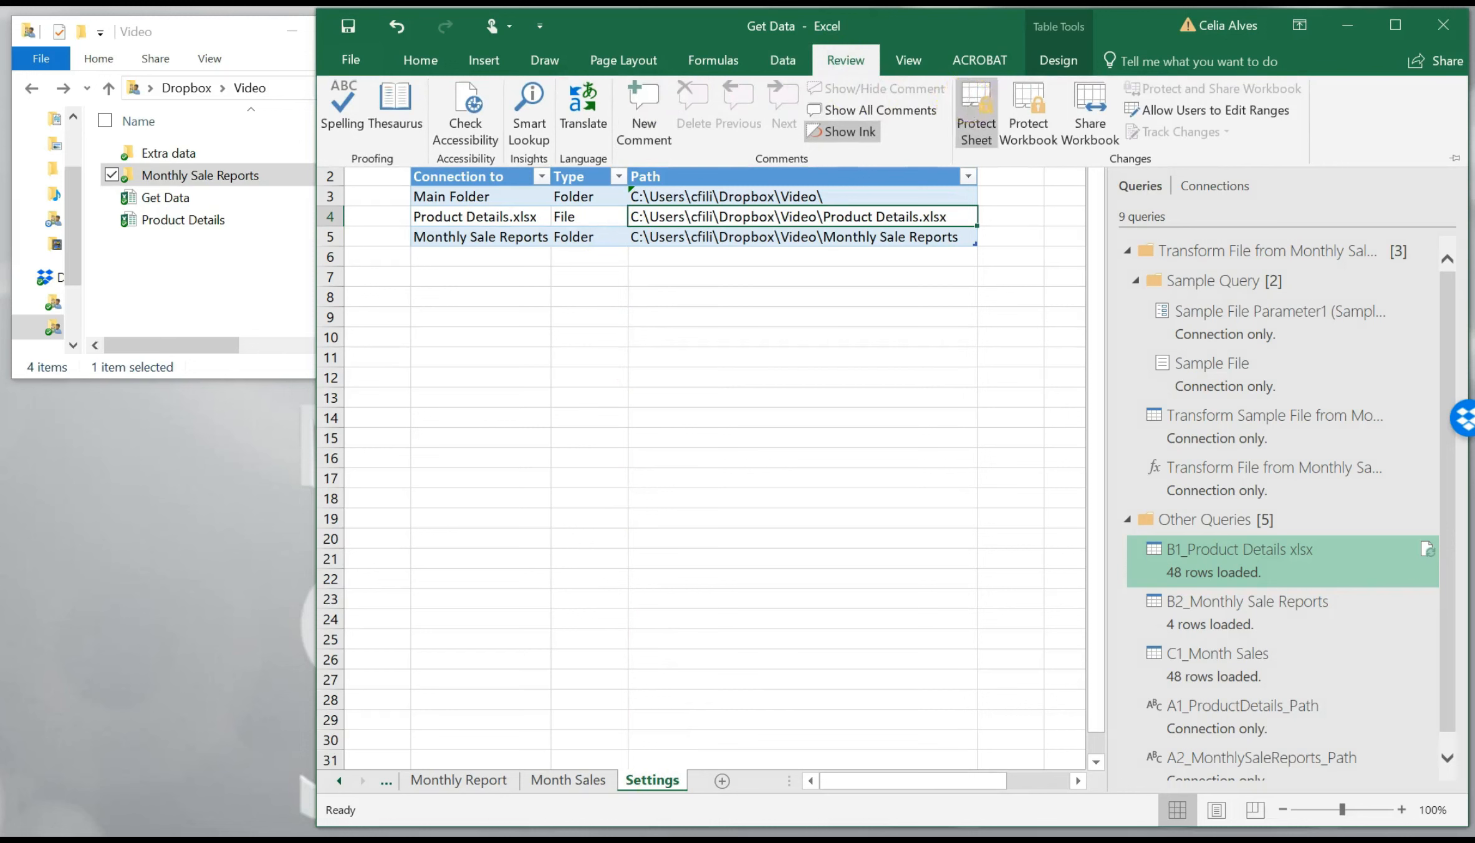
pyautogui.click(976, 115)
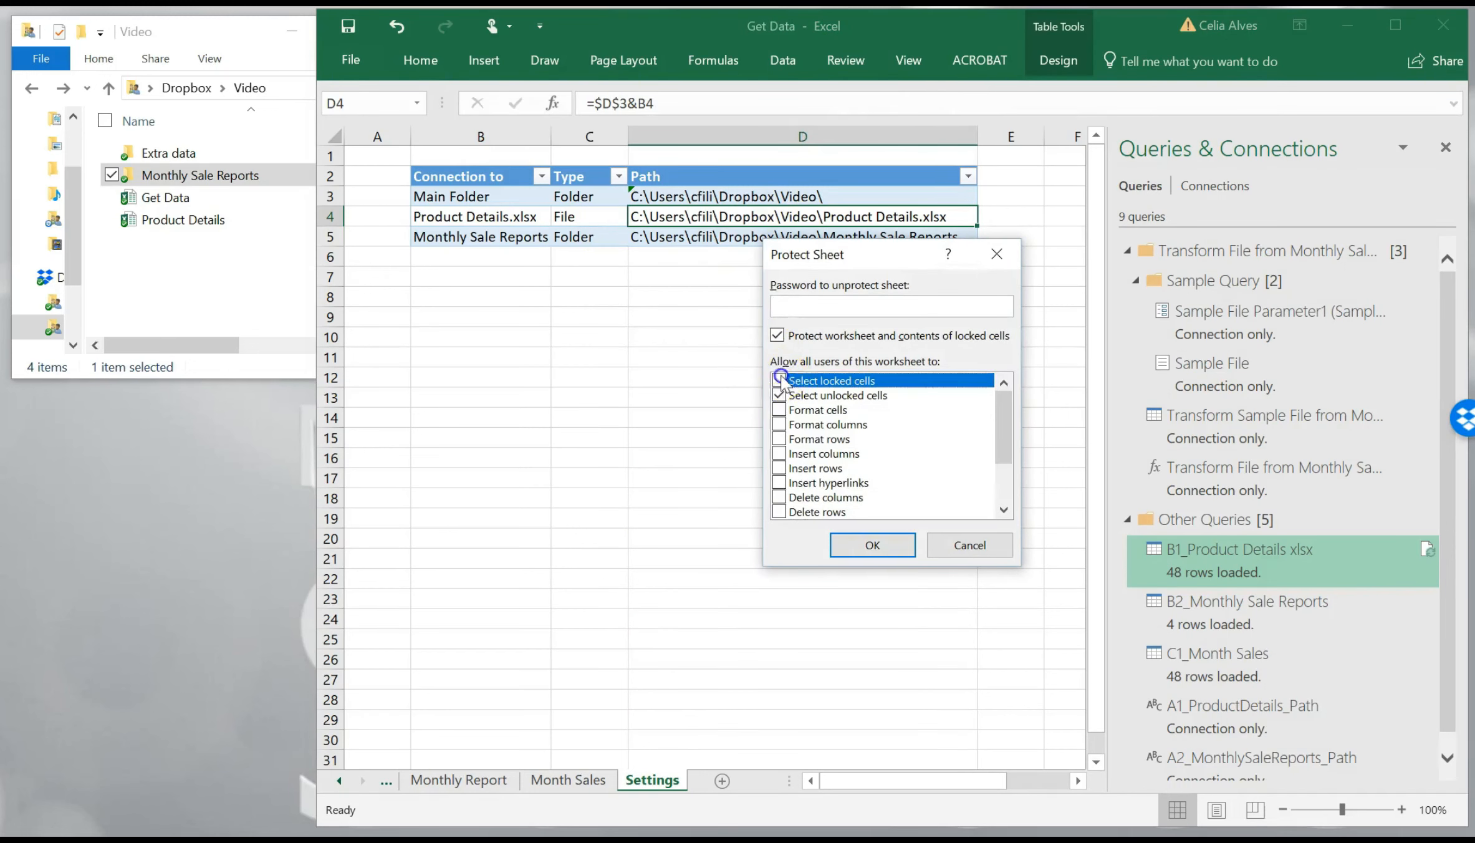
pyautogui.click(779, 395)
pyautogui.click(780, 410)
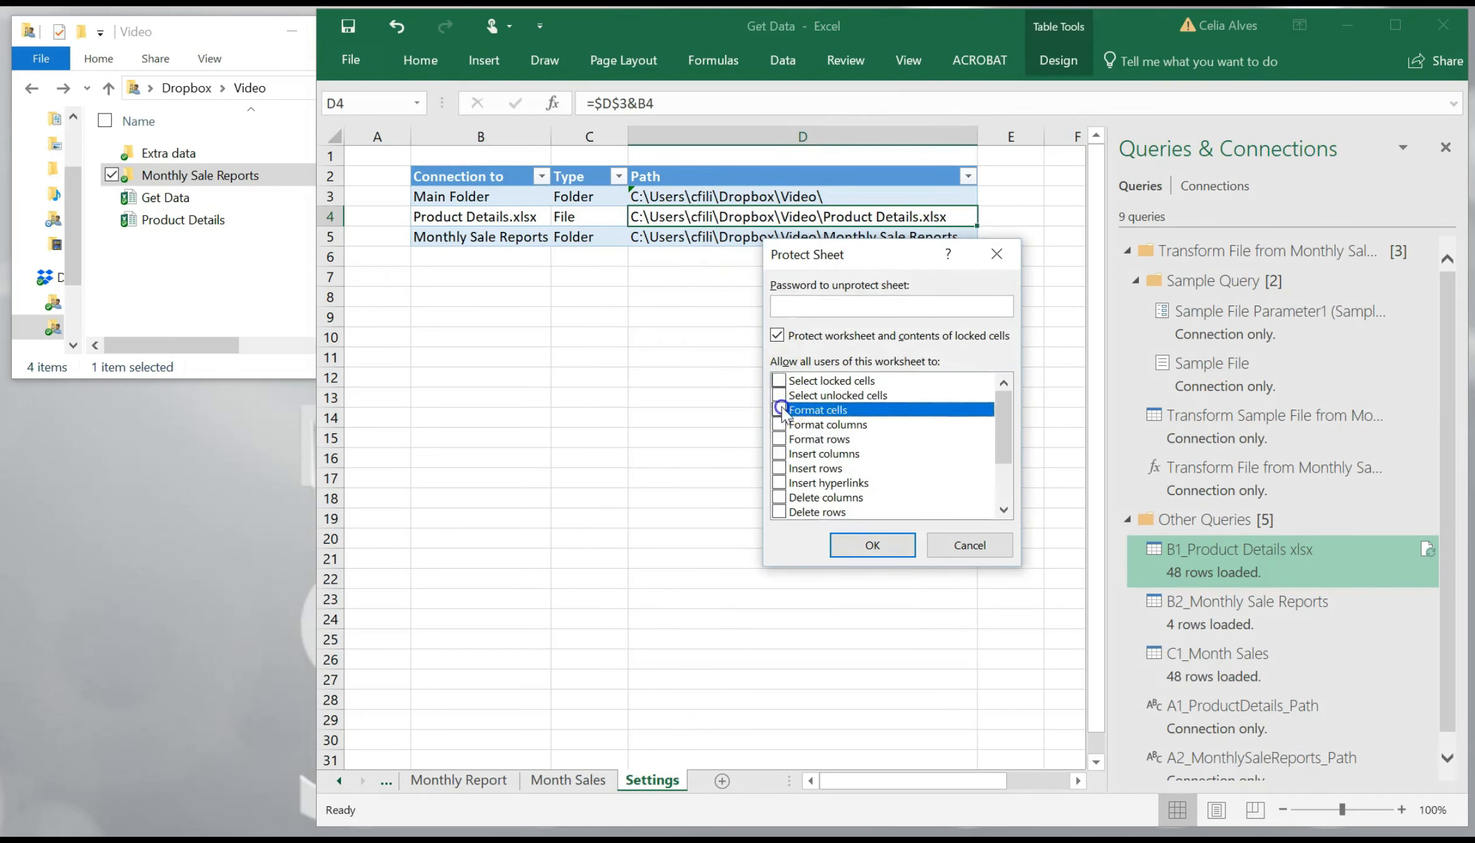
pyautogui.scroll(-2, 1006, 433)
pyautogui.click(1012, 510)
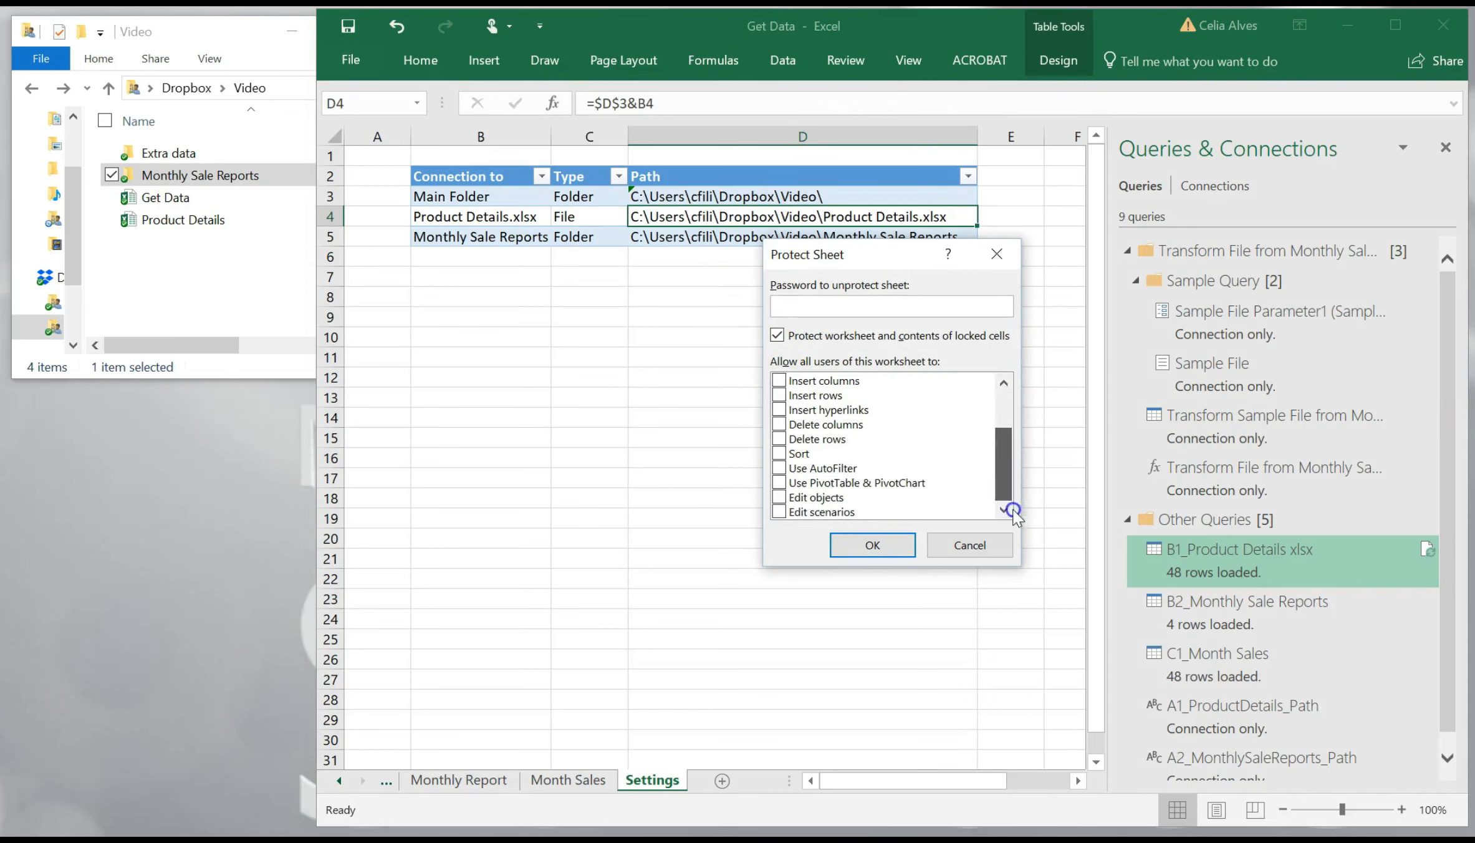
pyautogui.scroll(2, 972, 424)
pyautogui.click(864, 544)
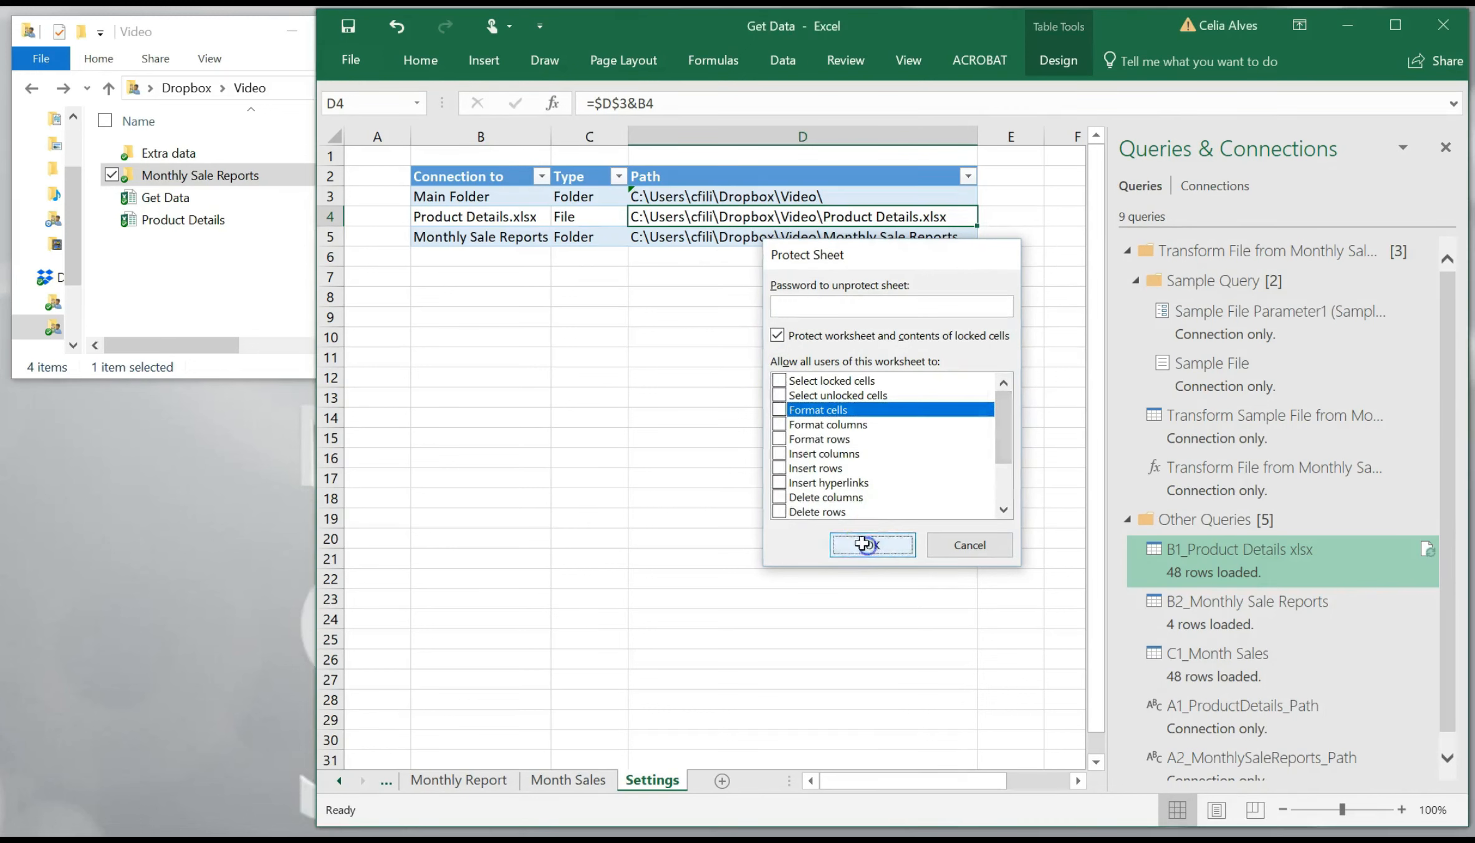
pyautogui.click(495, 320)
pyautogui.click(639, 217)
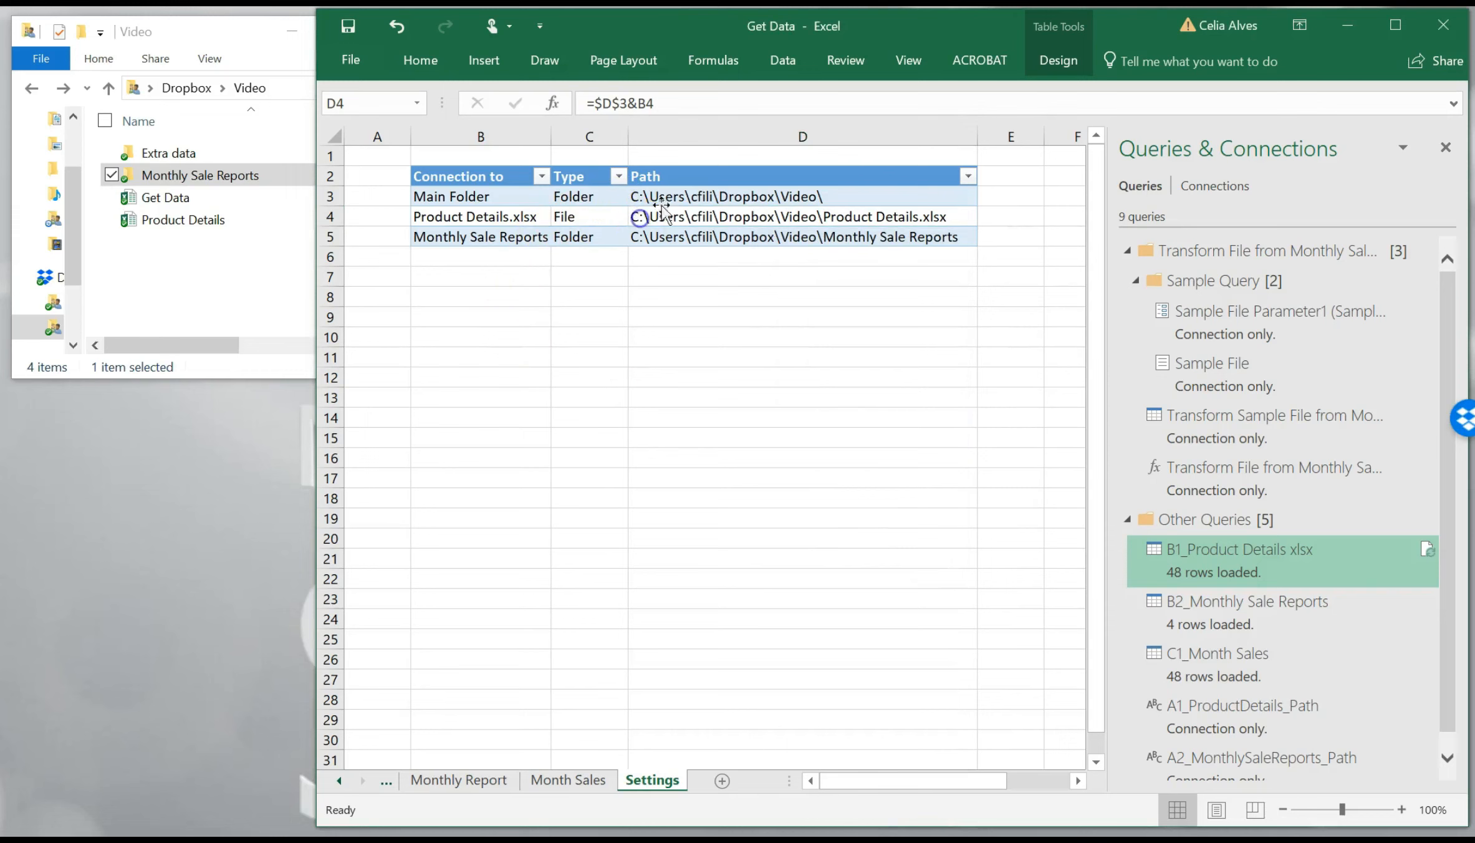